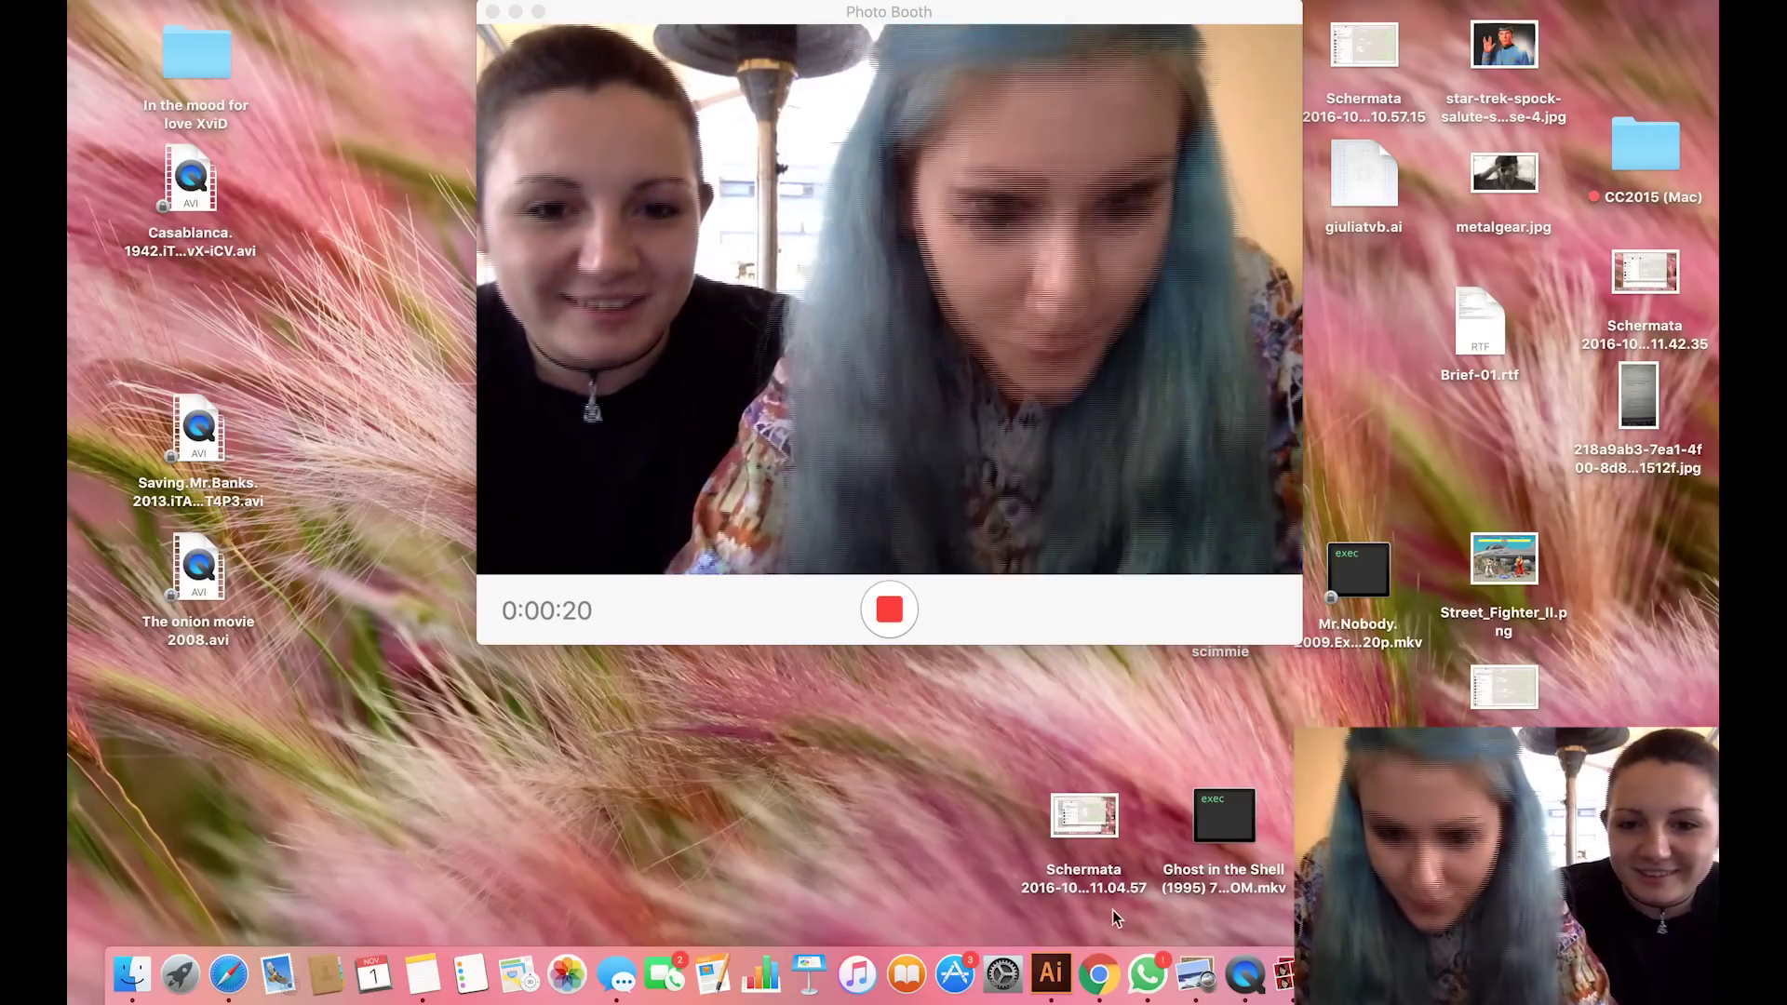
Hide Illustrator and minimise the Photo Booth window to reveal the desktop.
left_click(1053, 978)
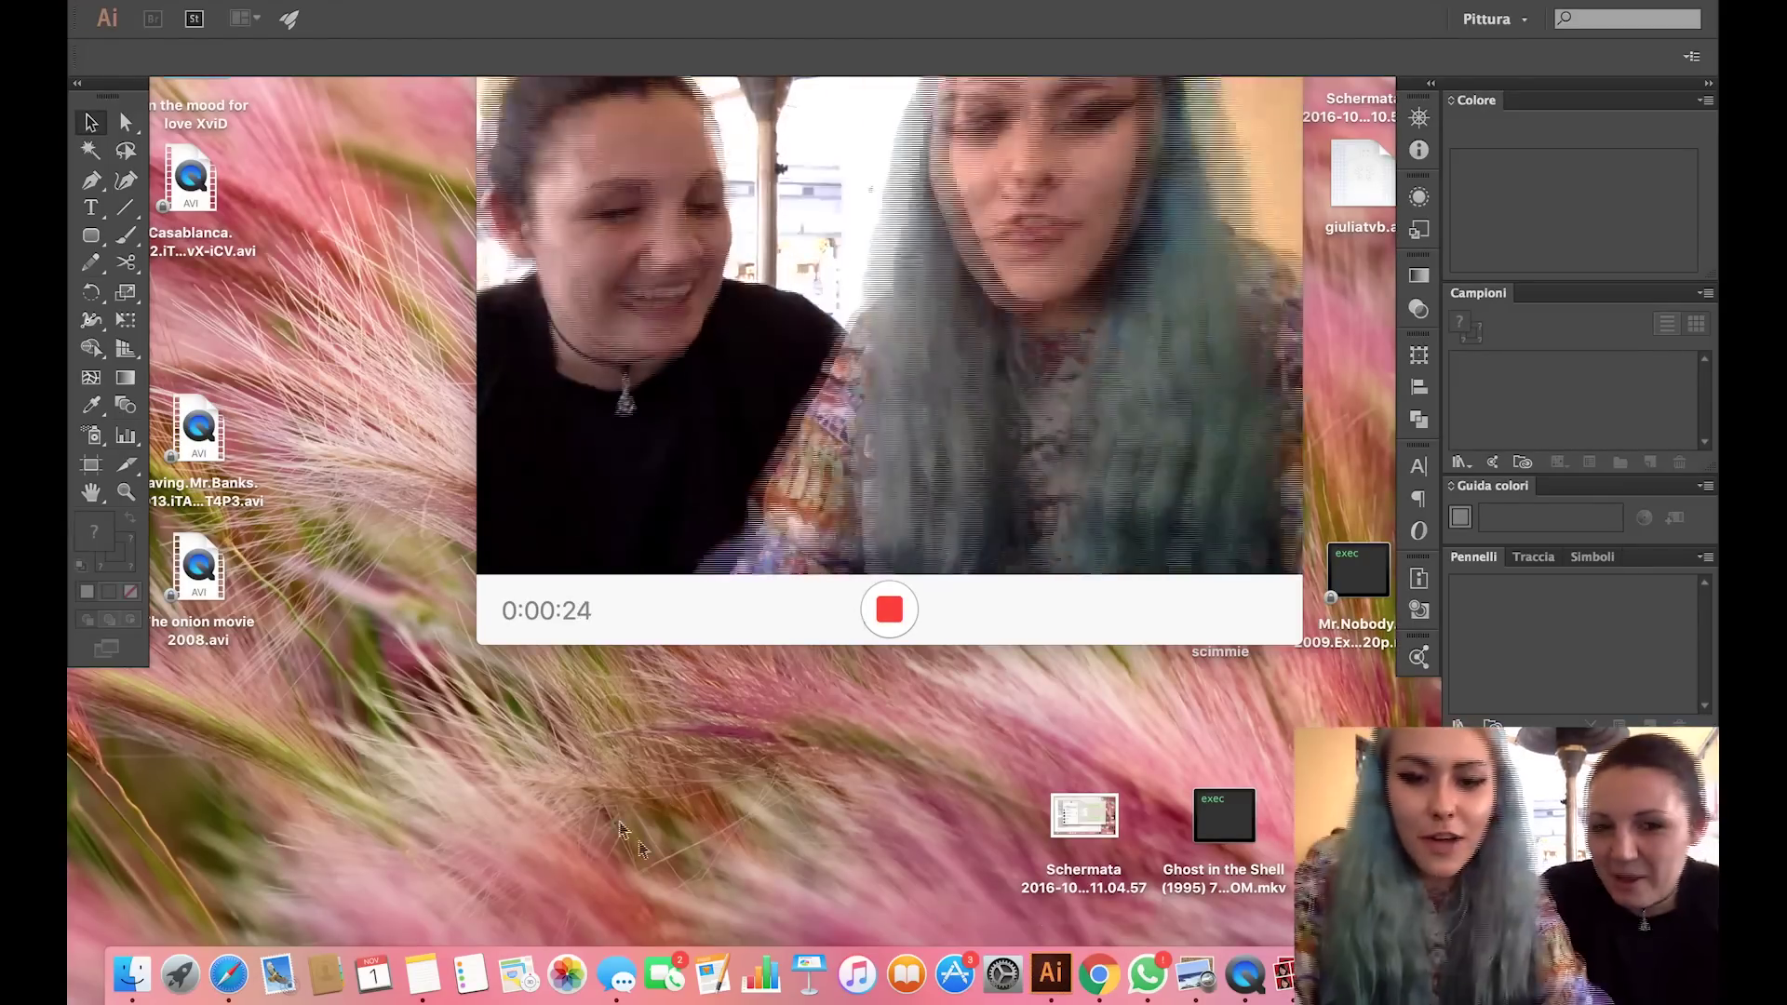
key("super+h")
left_click(514, 11)
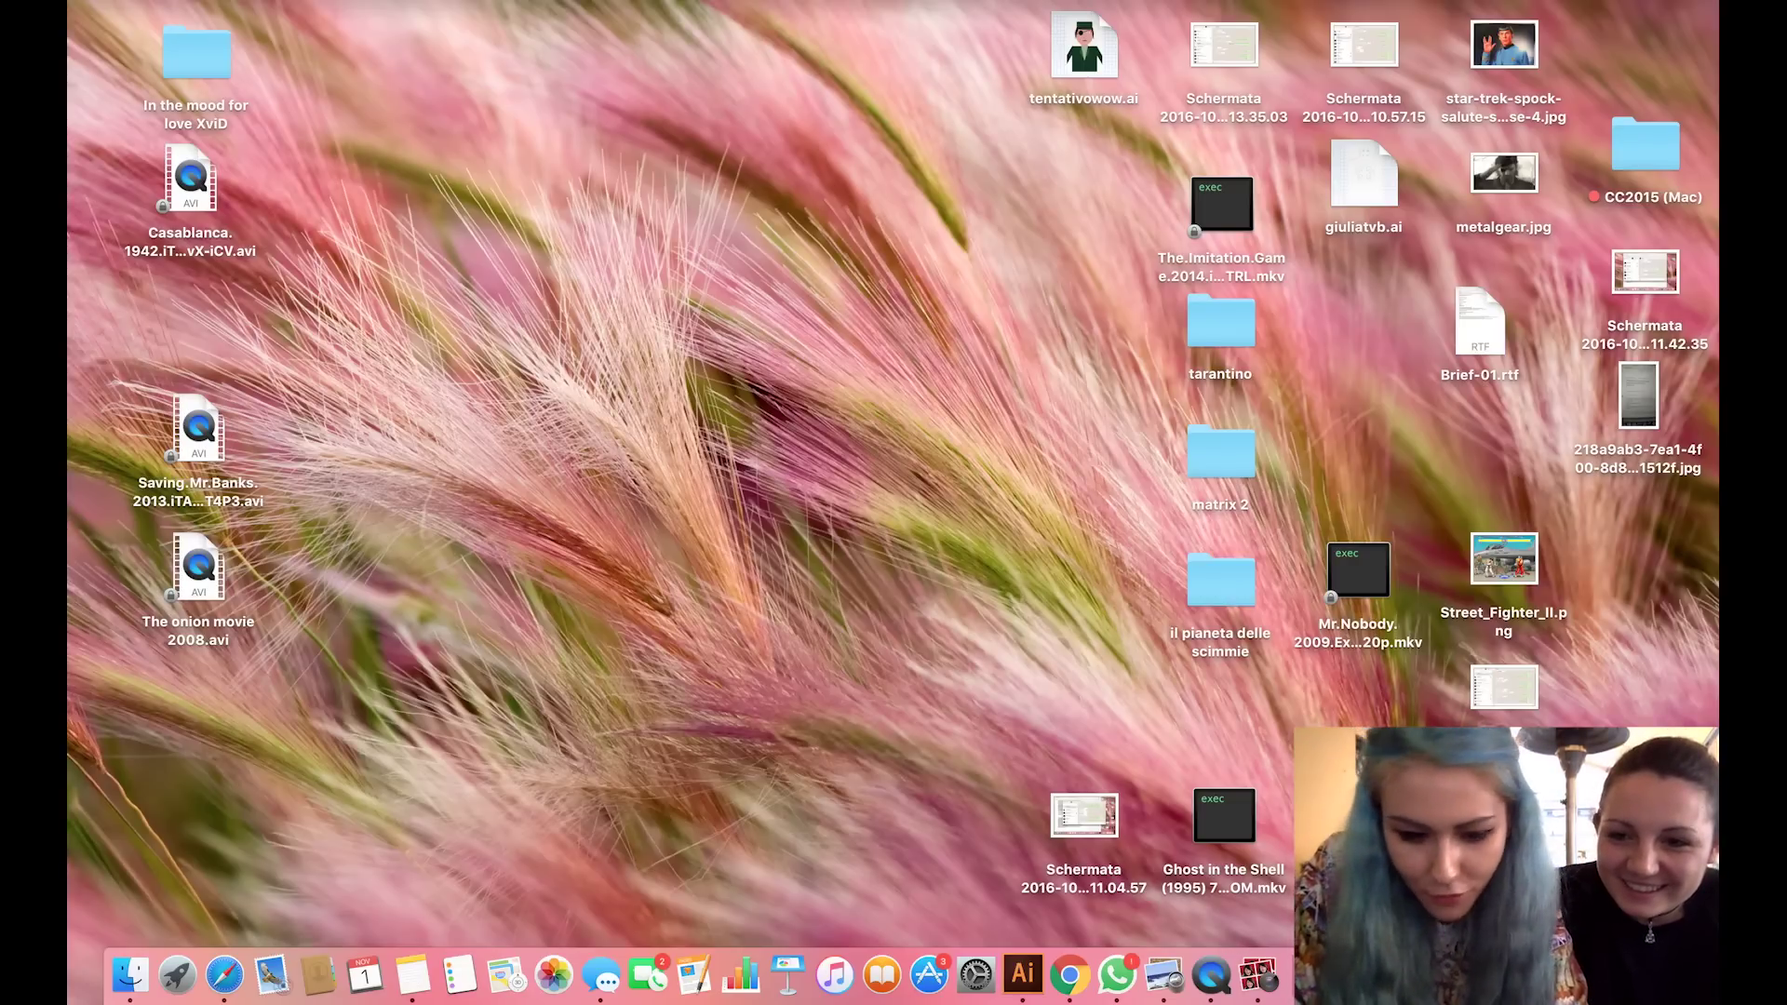
Preview the Batman photo with Quick Look several times.
key("space")
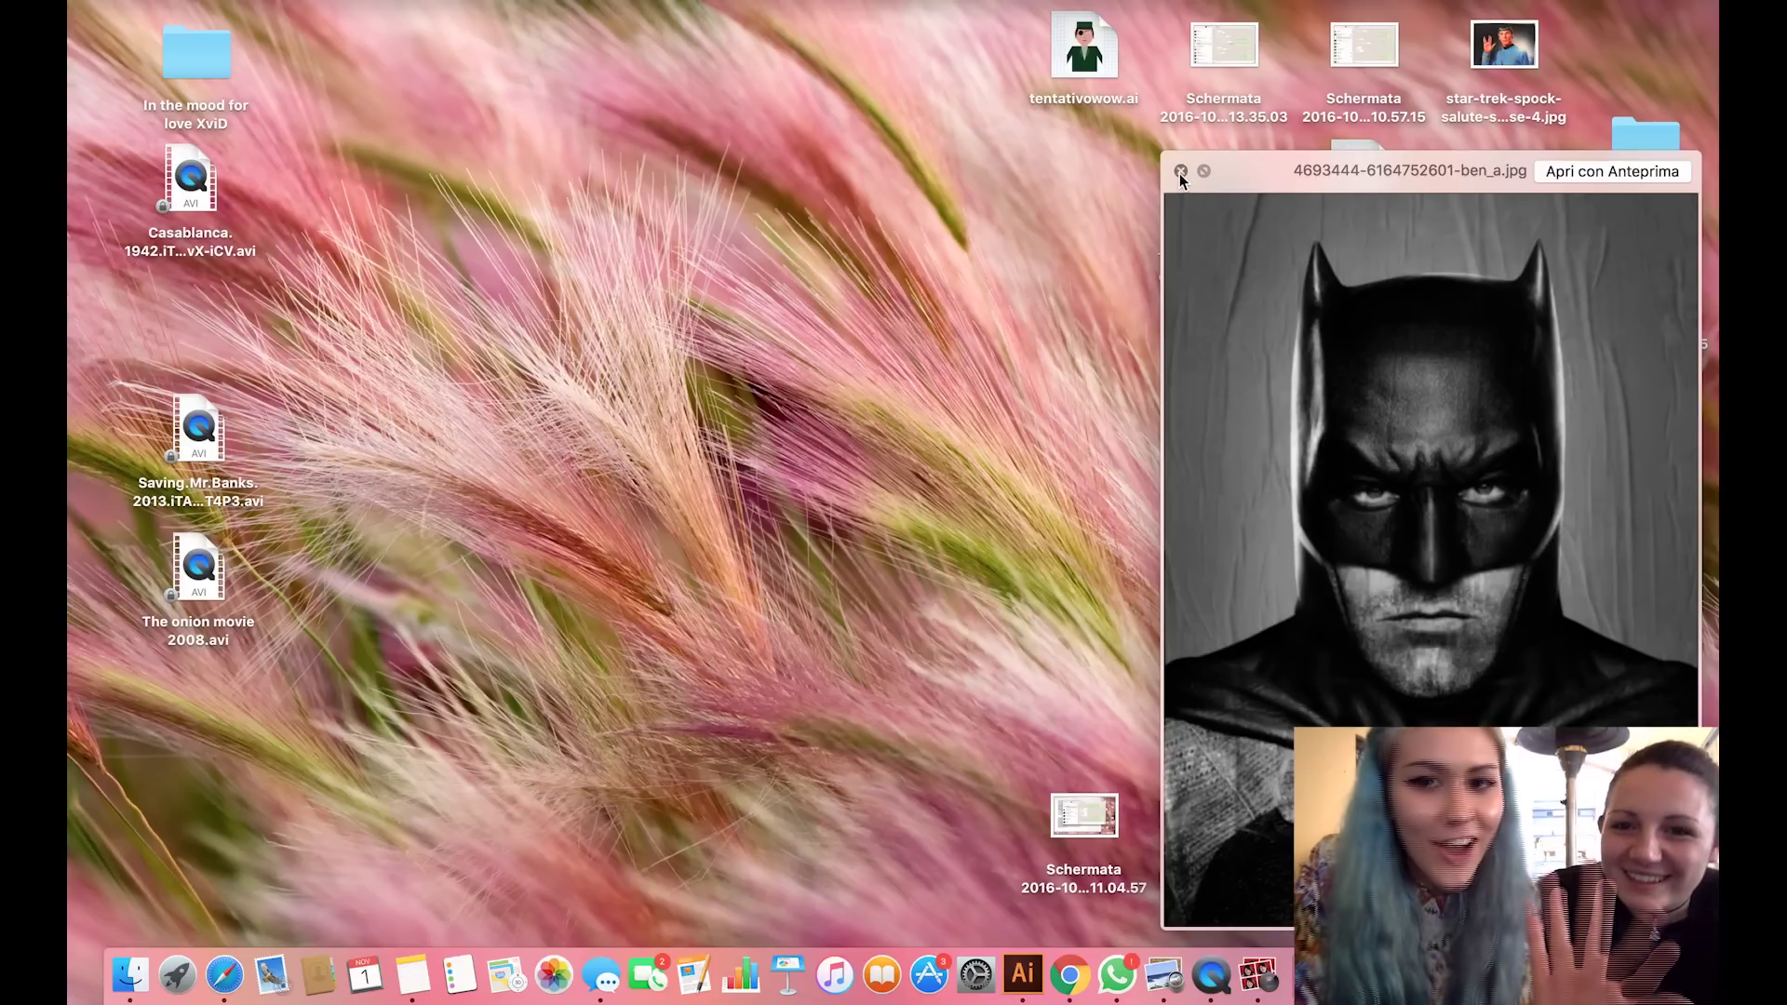
left_click(1180, 172)
key("space")
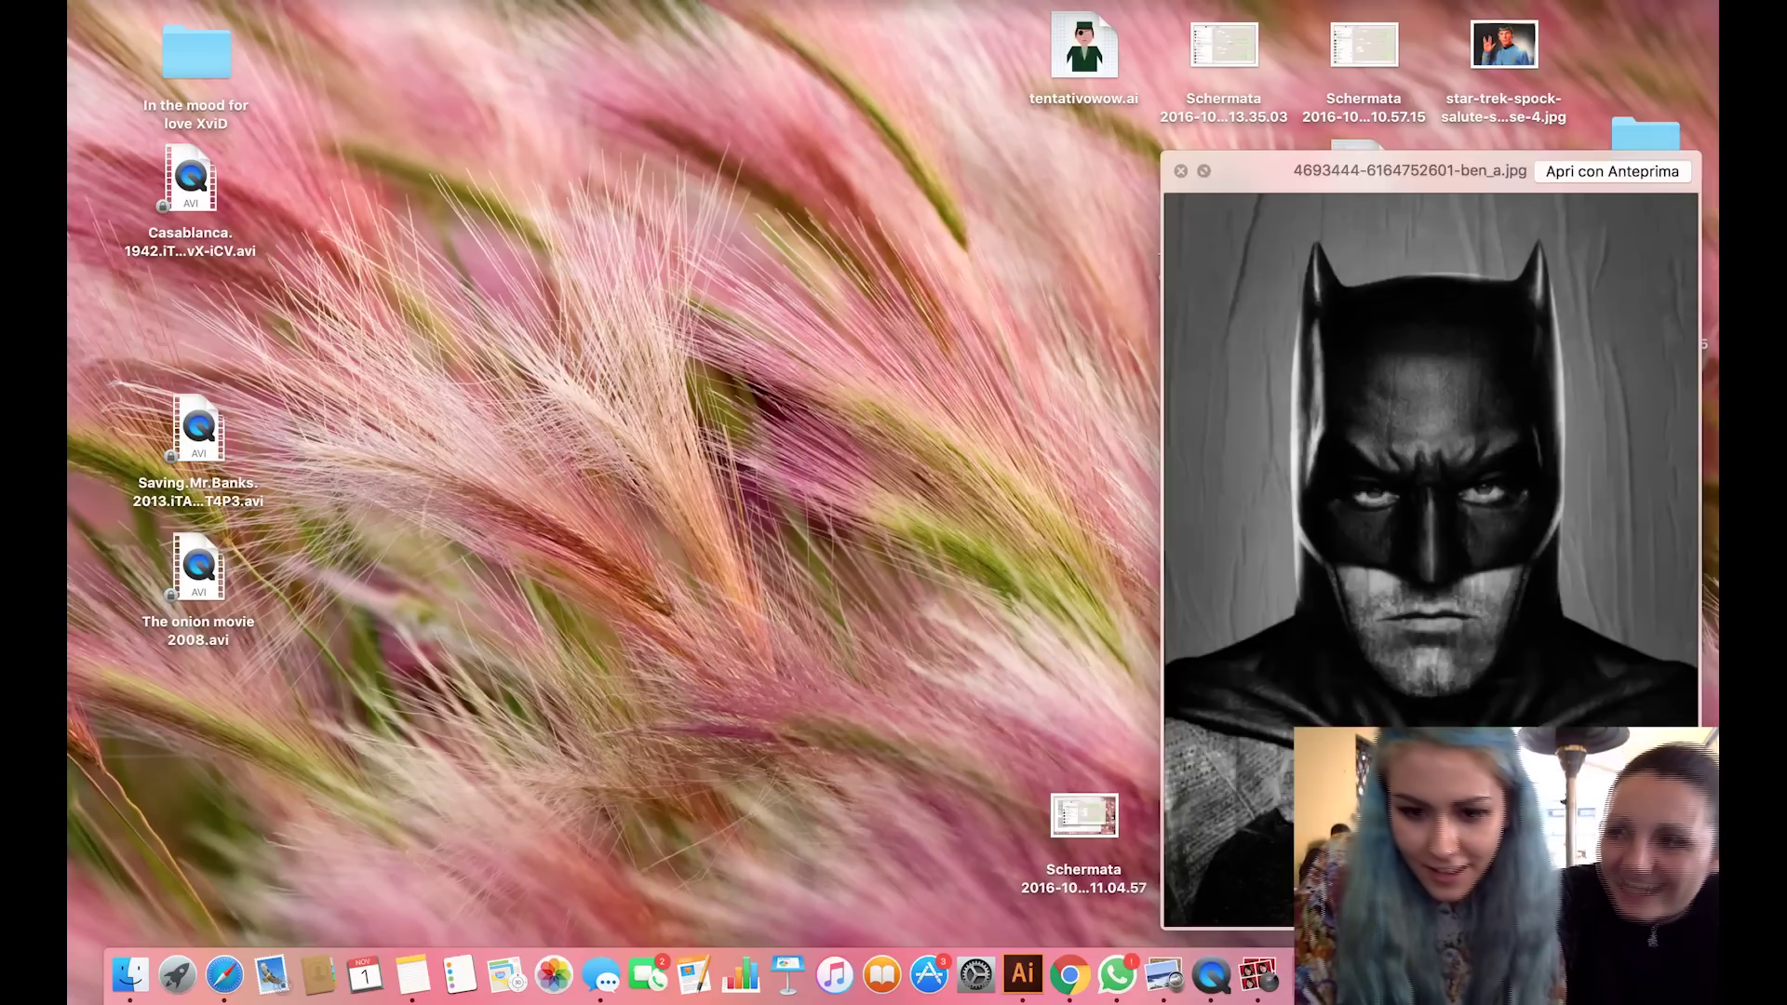
left_click(1180, 171)
key("space")
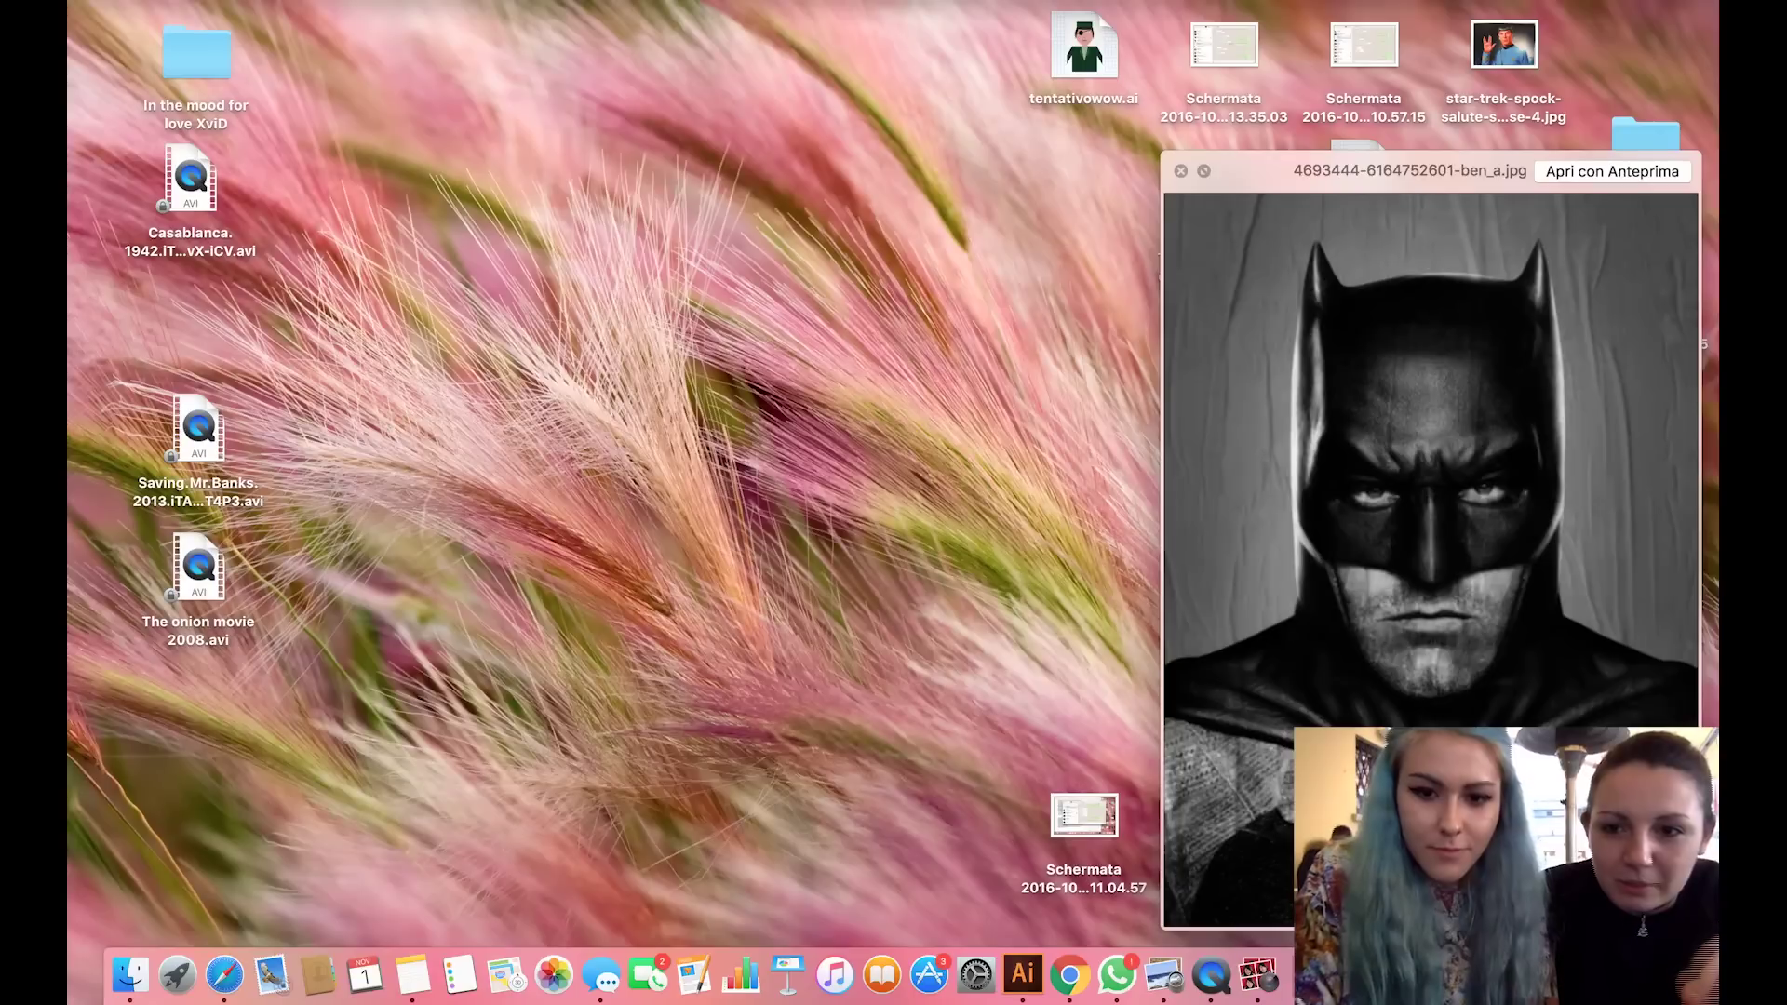
key("space")
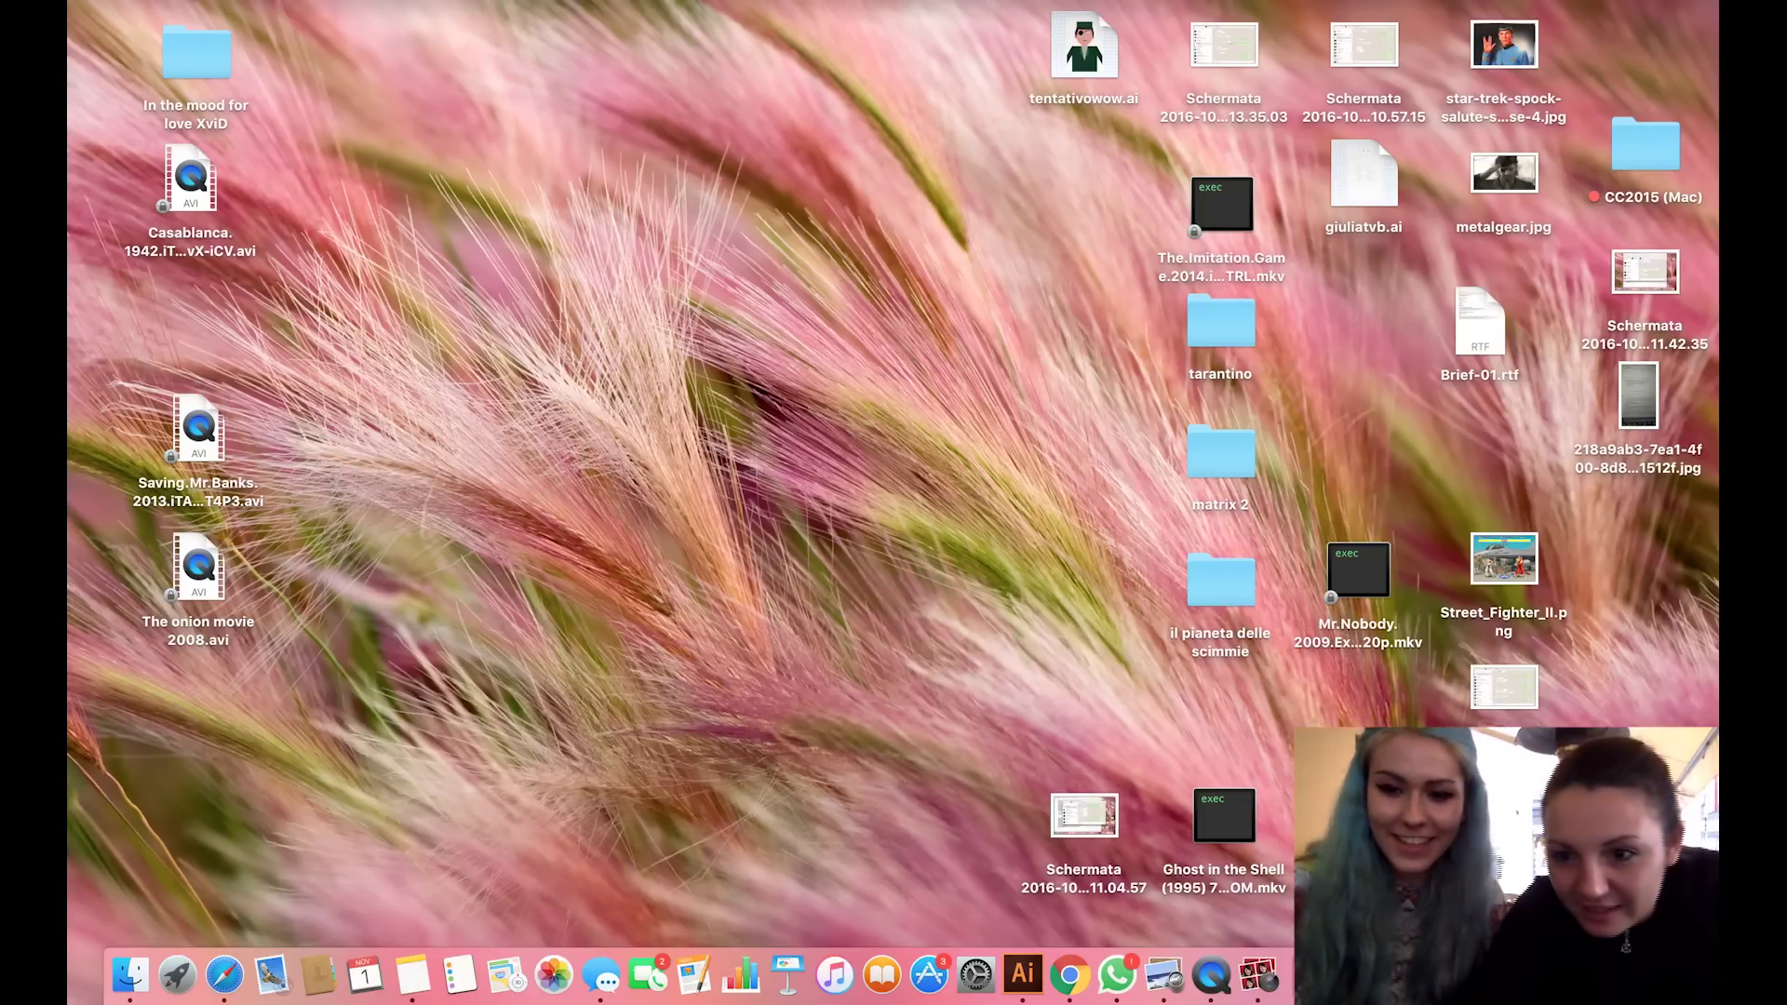
key("space")
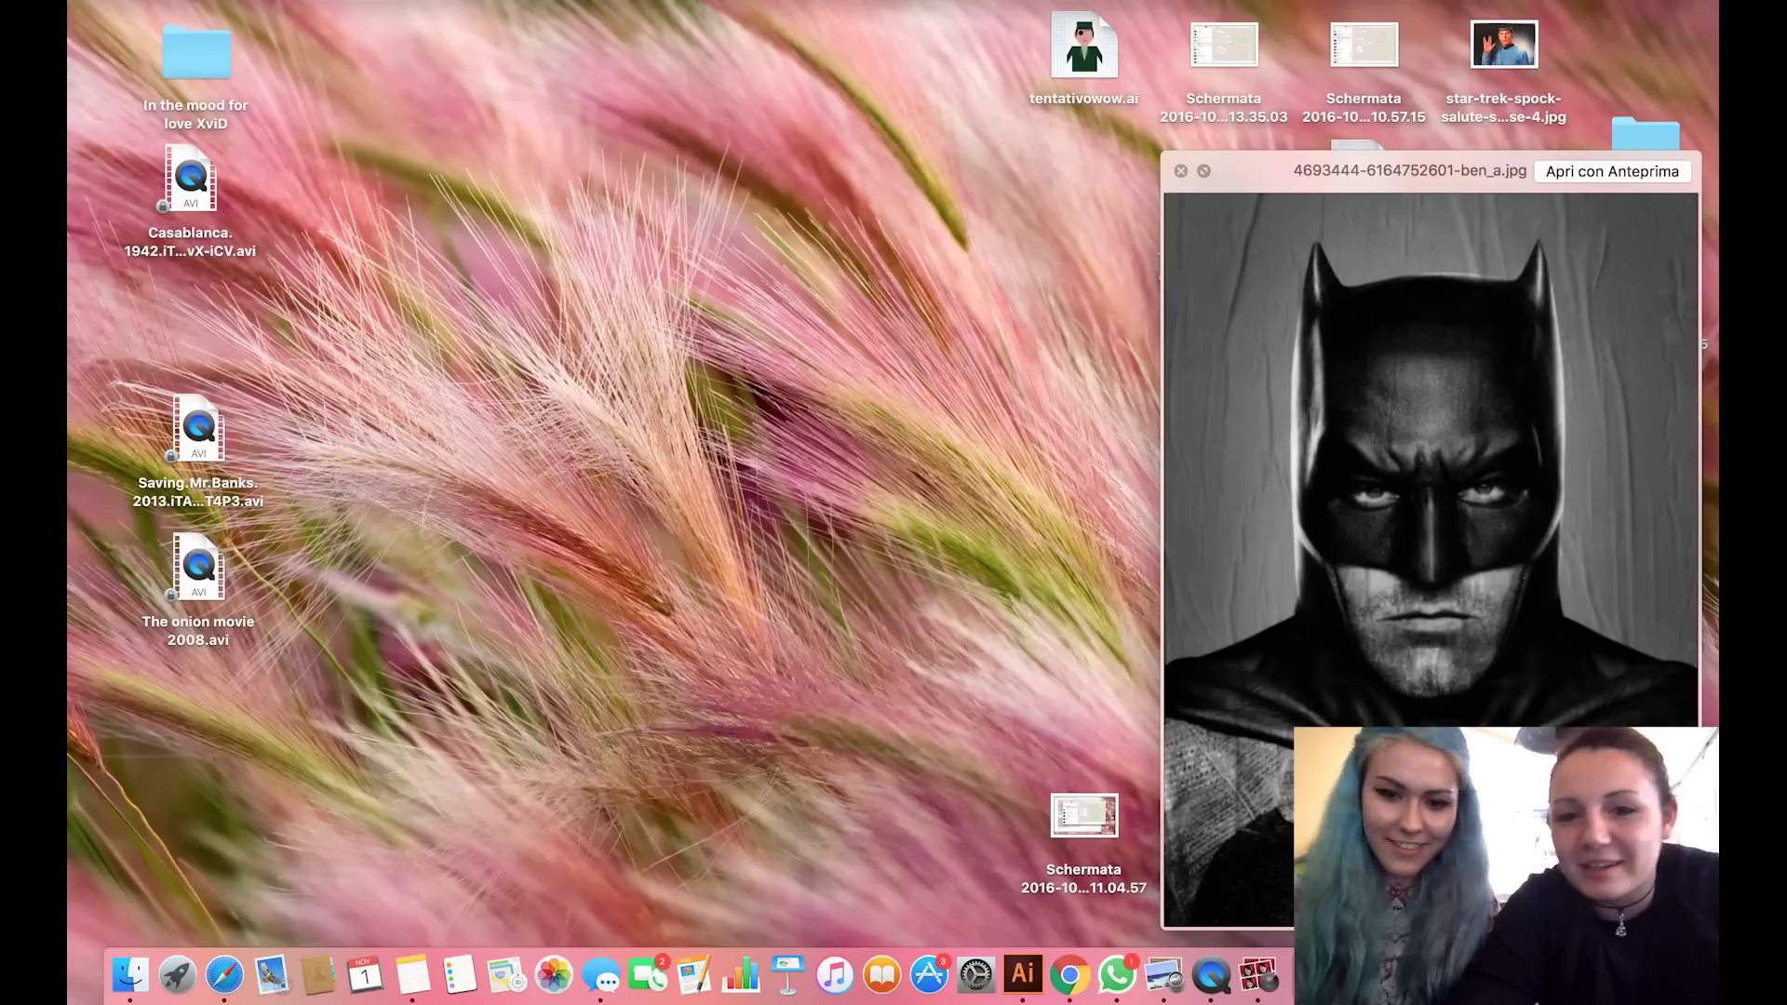
key("space")
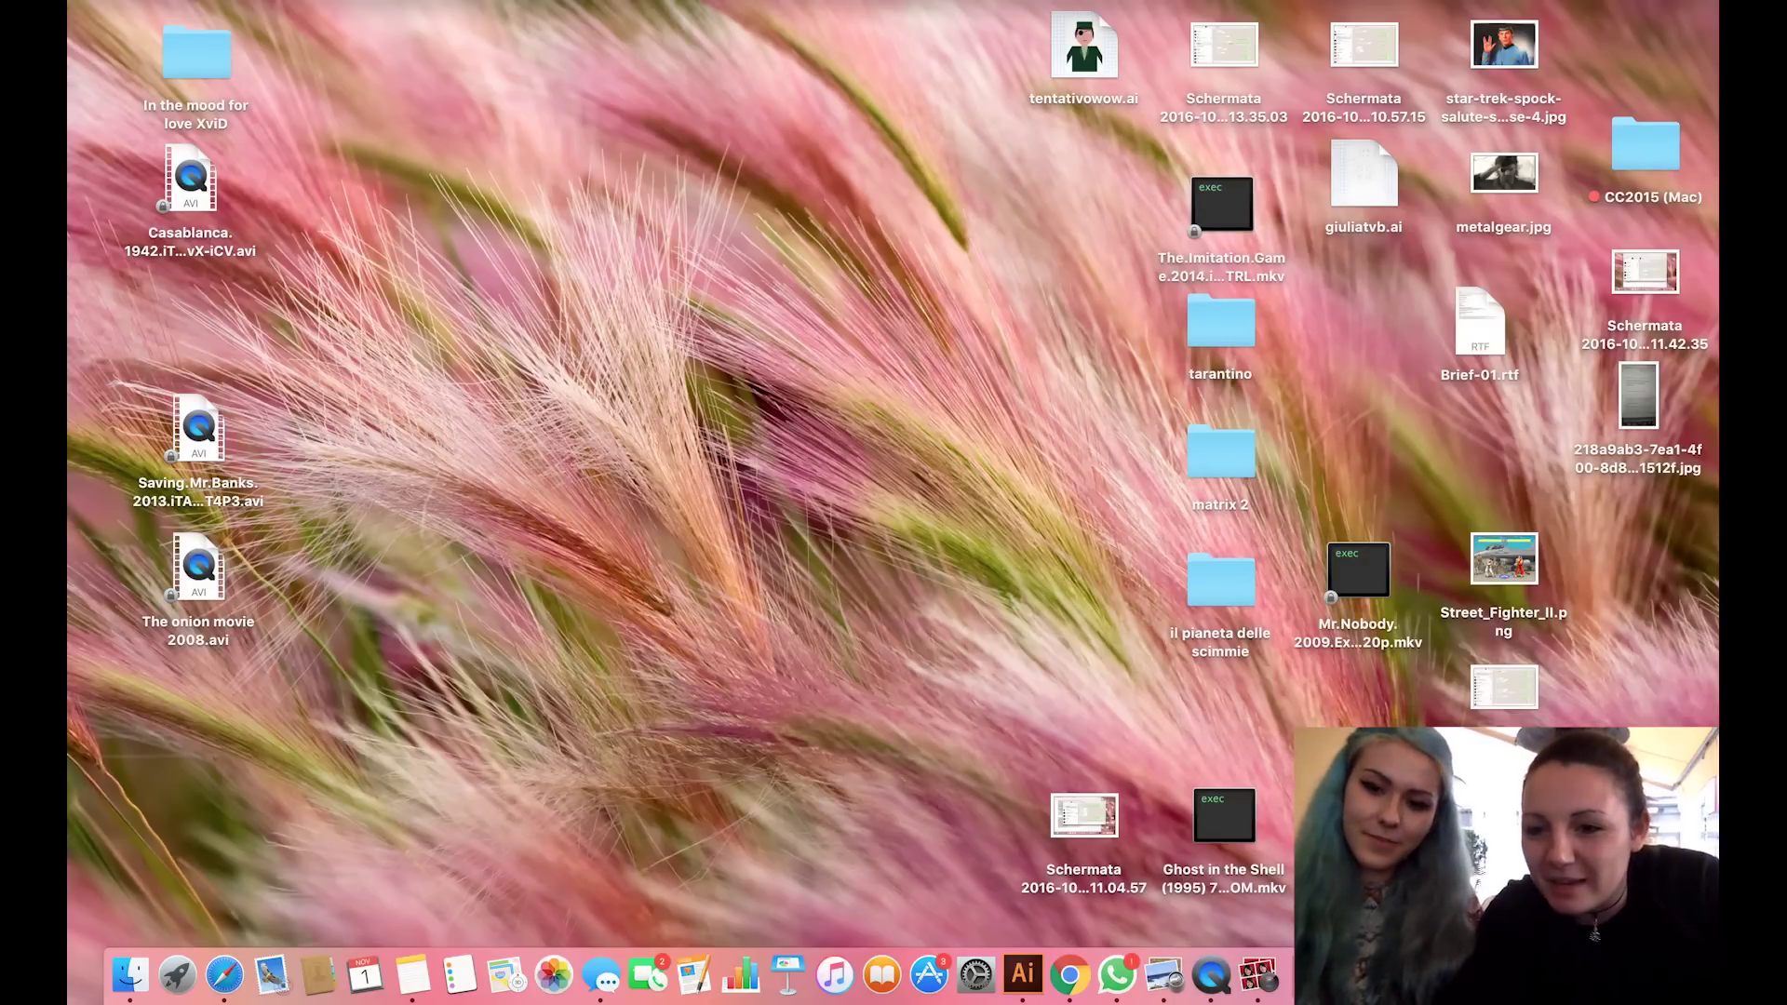
Bring up and dismiss the Batman photo file's context menu twice.
right_click(1503, 688)
key("Escape")
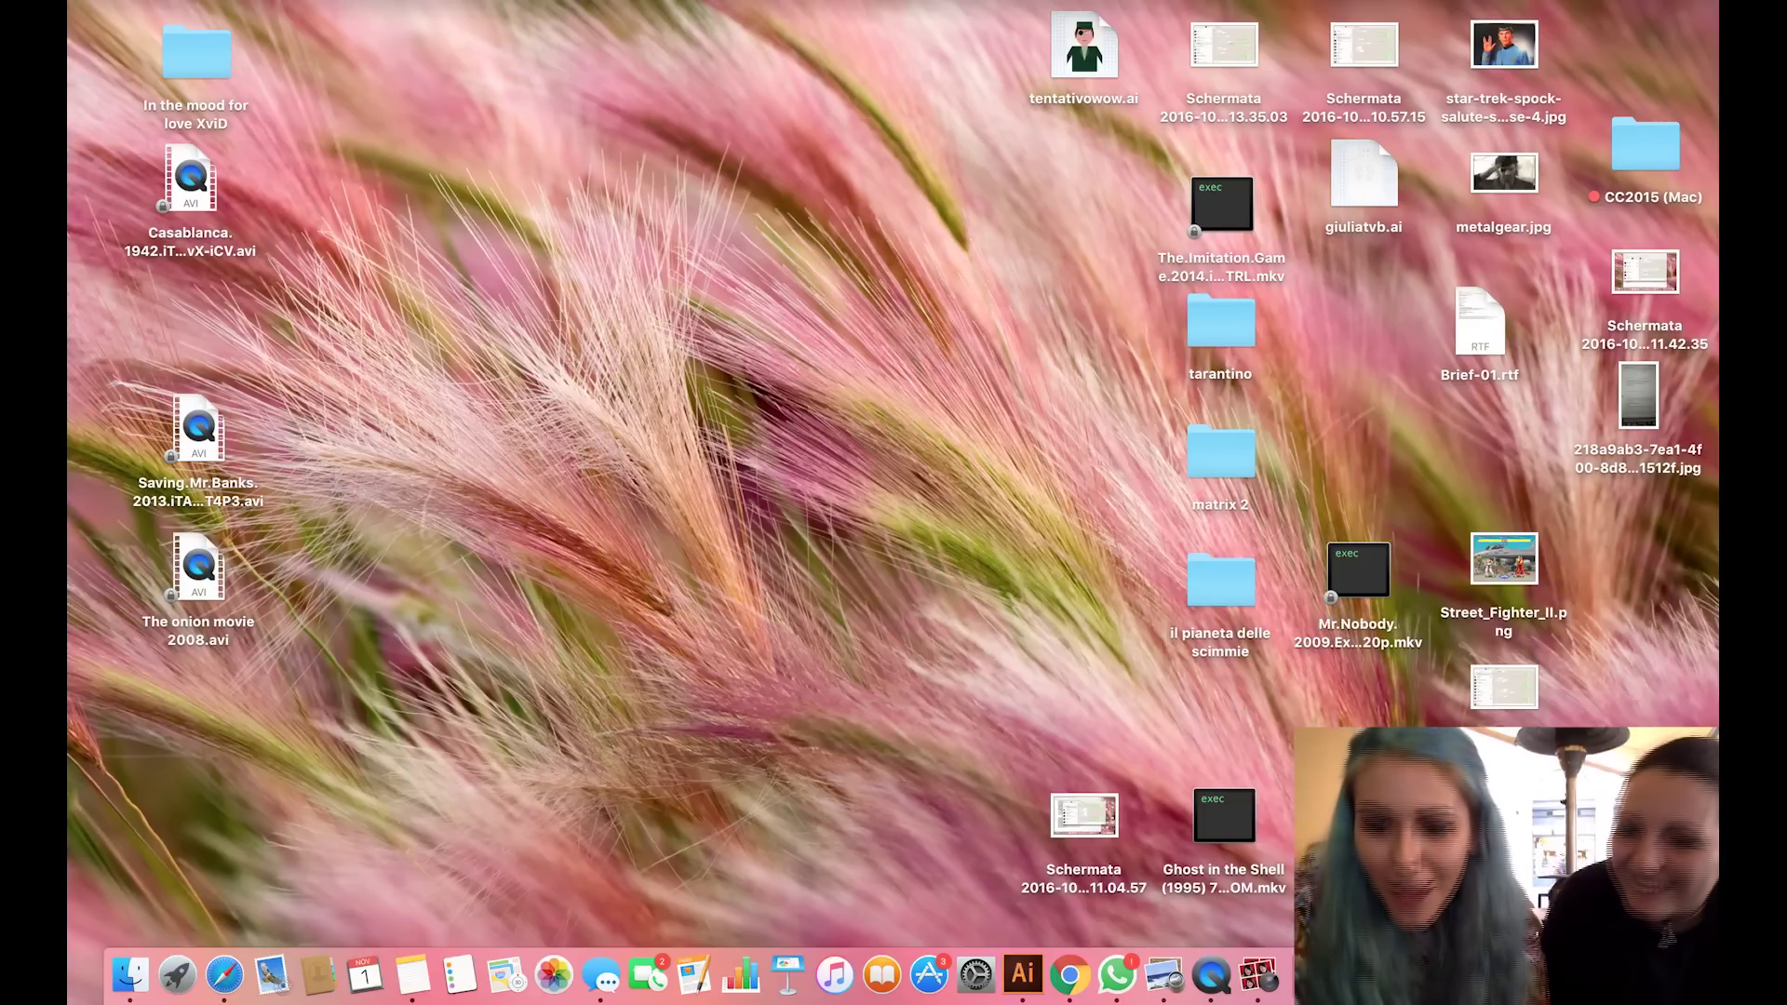
right_click(1502, 688)
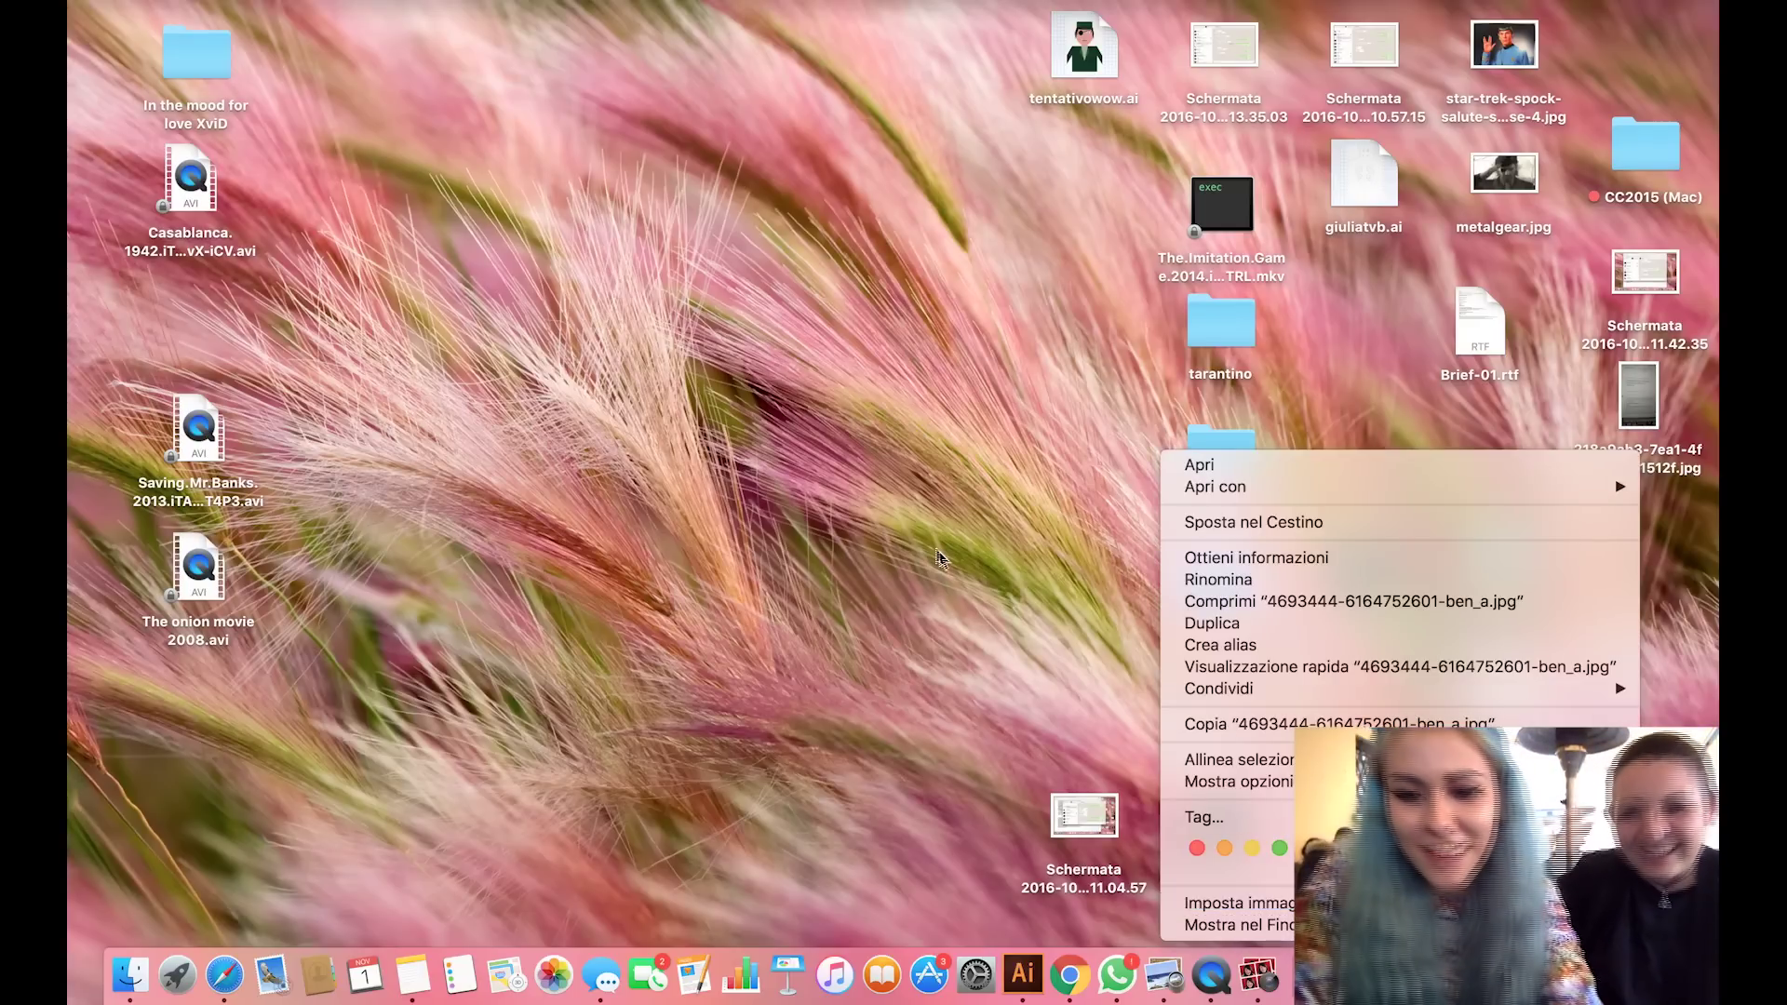
key("Escape")
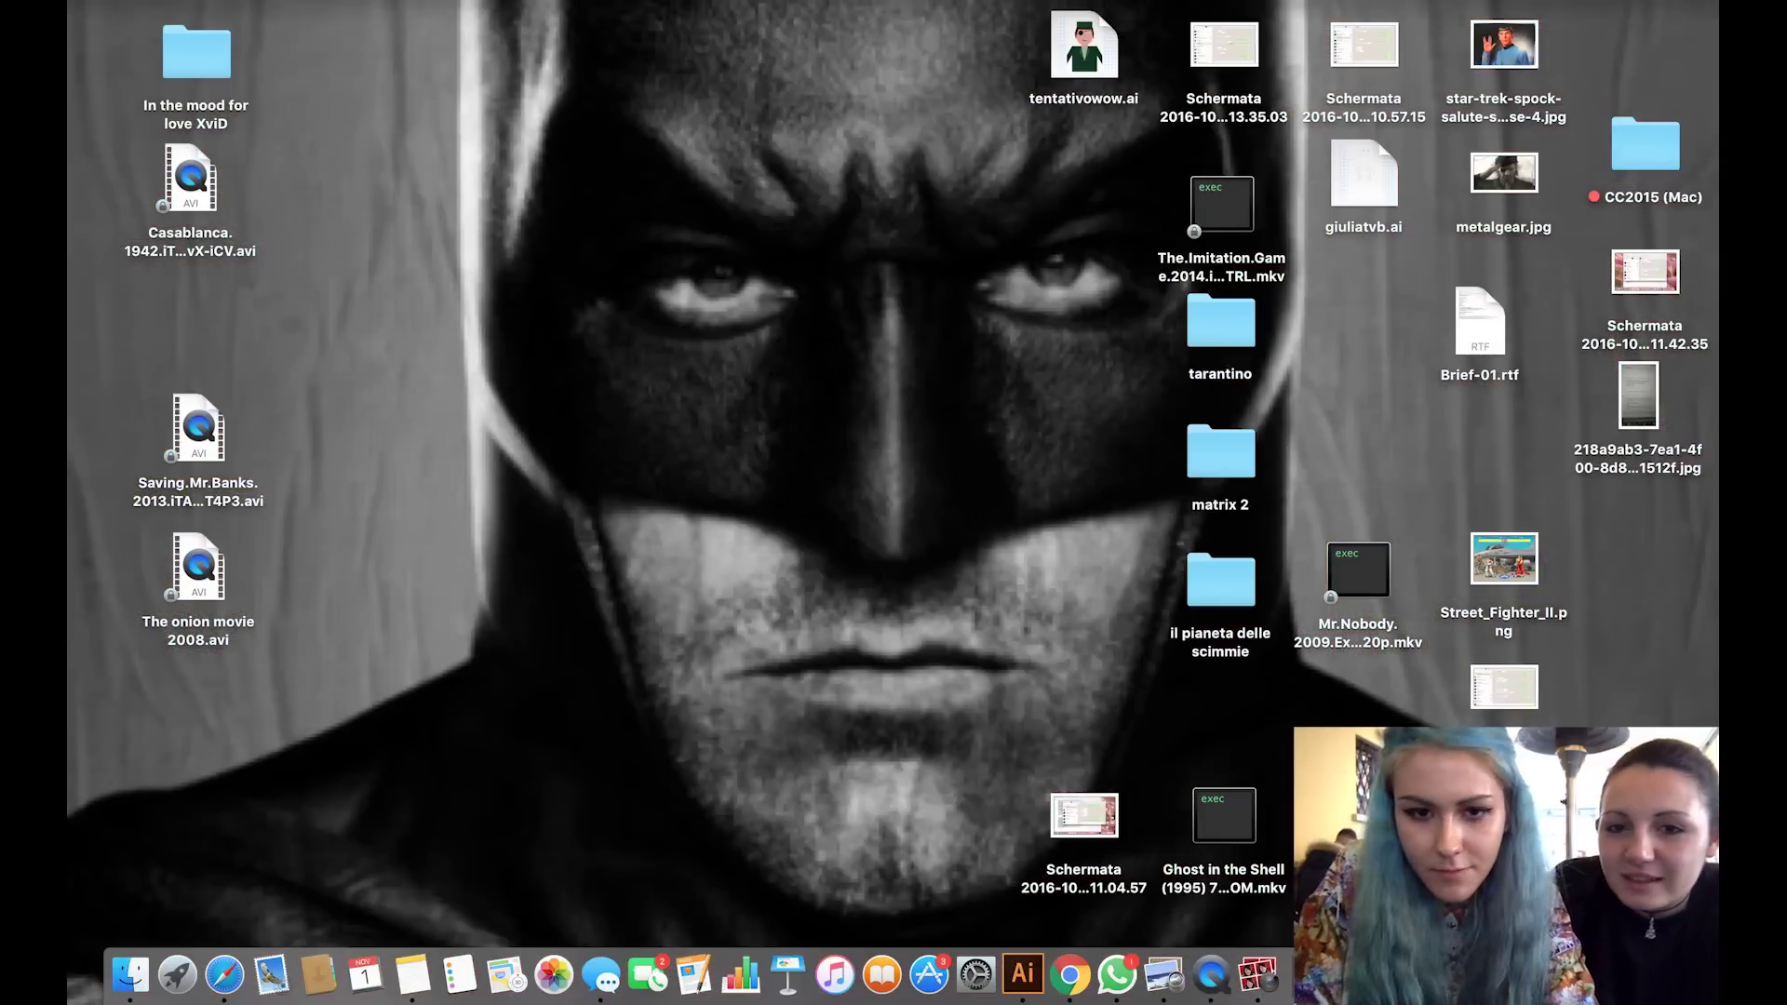
mouse_move(1502, 809)
left_mouse_down()
mouse_move(1273, 924)
mouse_move(1093, 941)
mouse_move(1023, 974)
left_mouse_up()
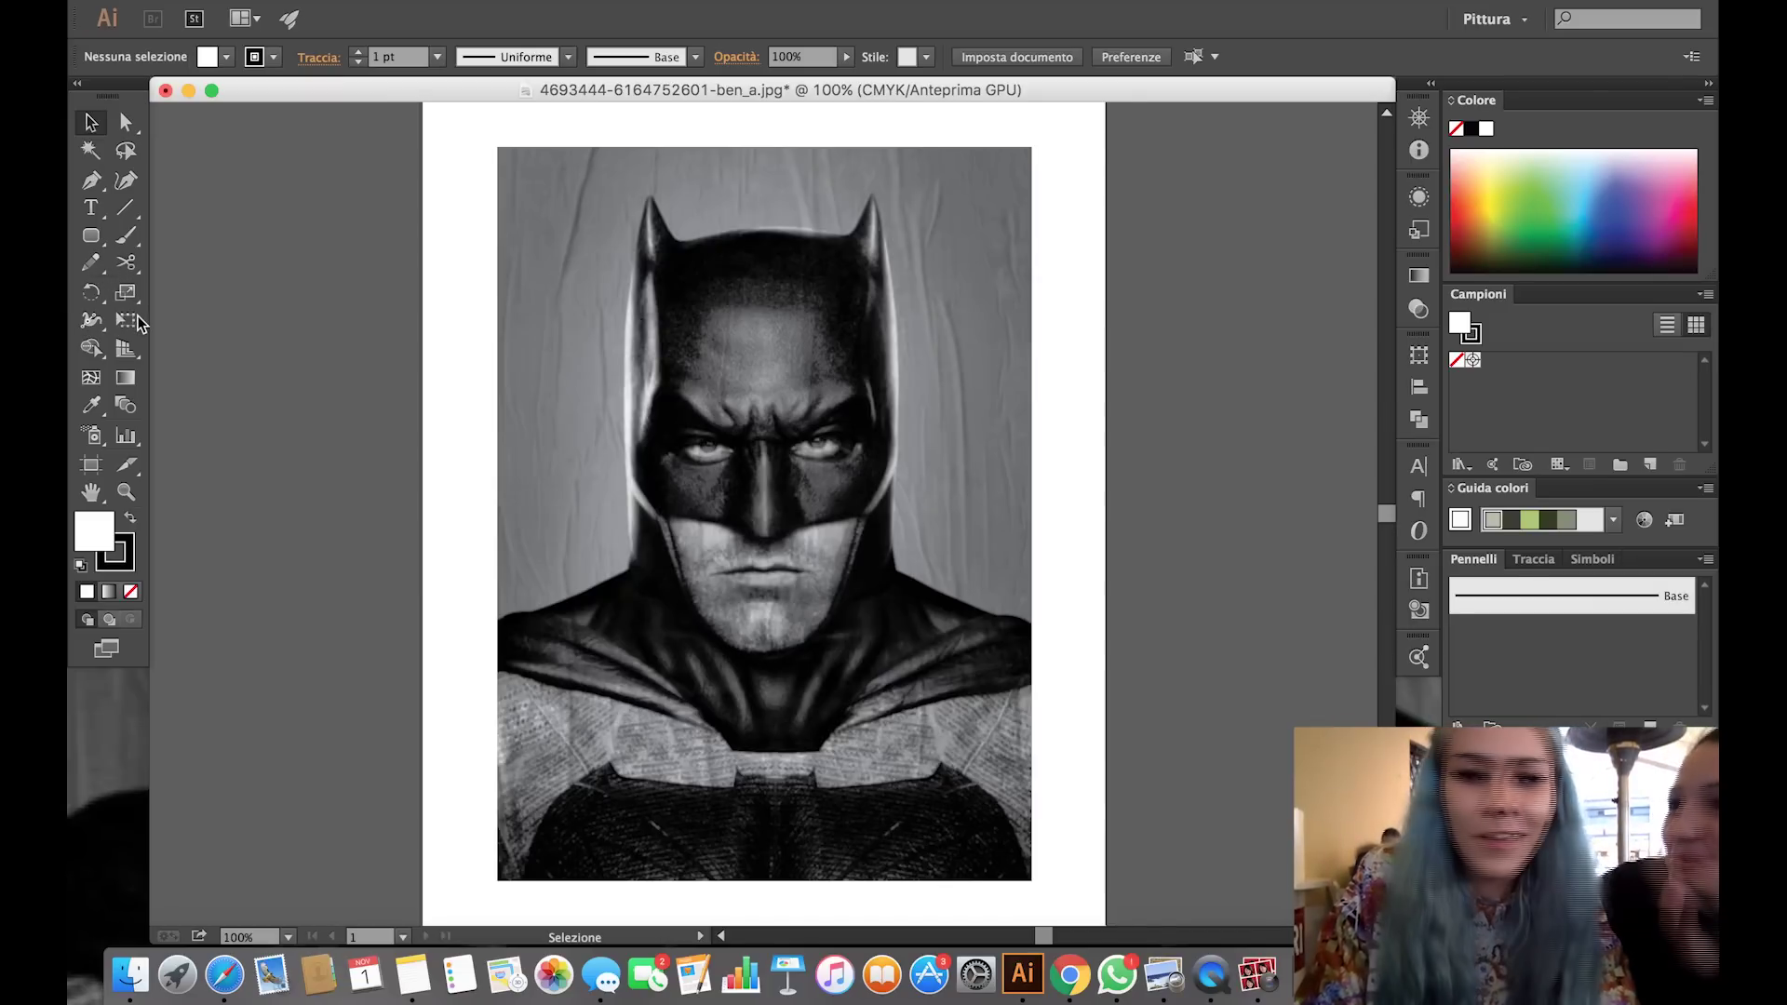
Trace a closed, no-fill pen outline around the left side of Batman's nose and select it.
left_click(131, 591)
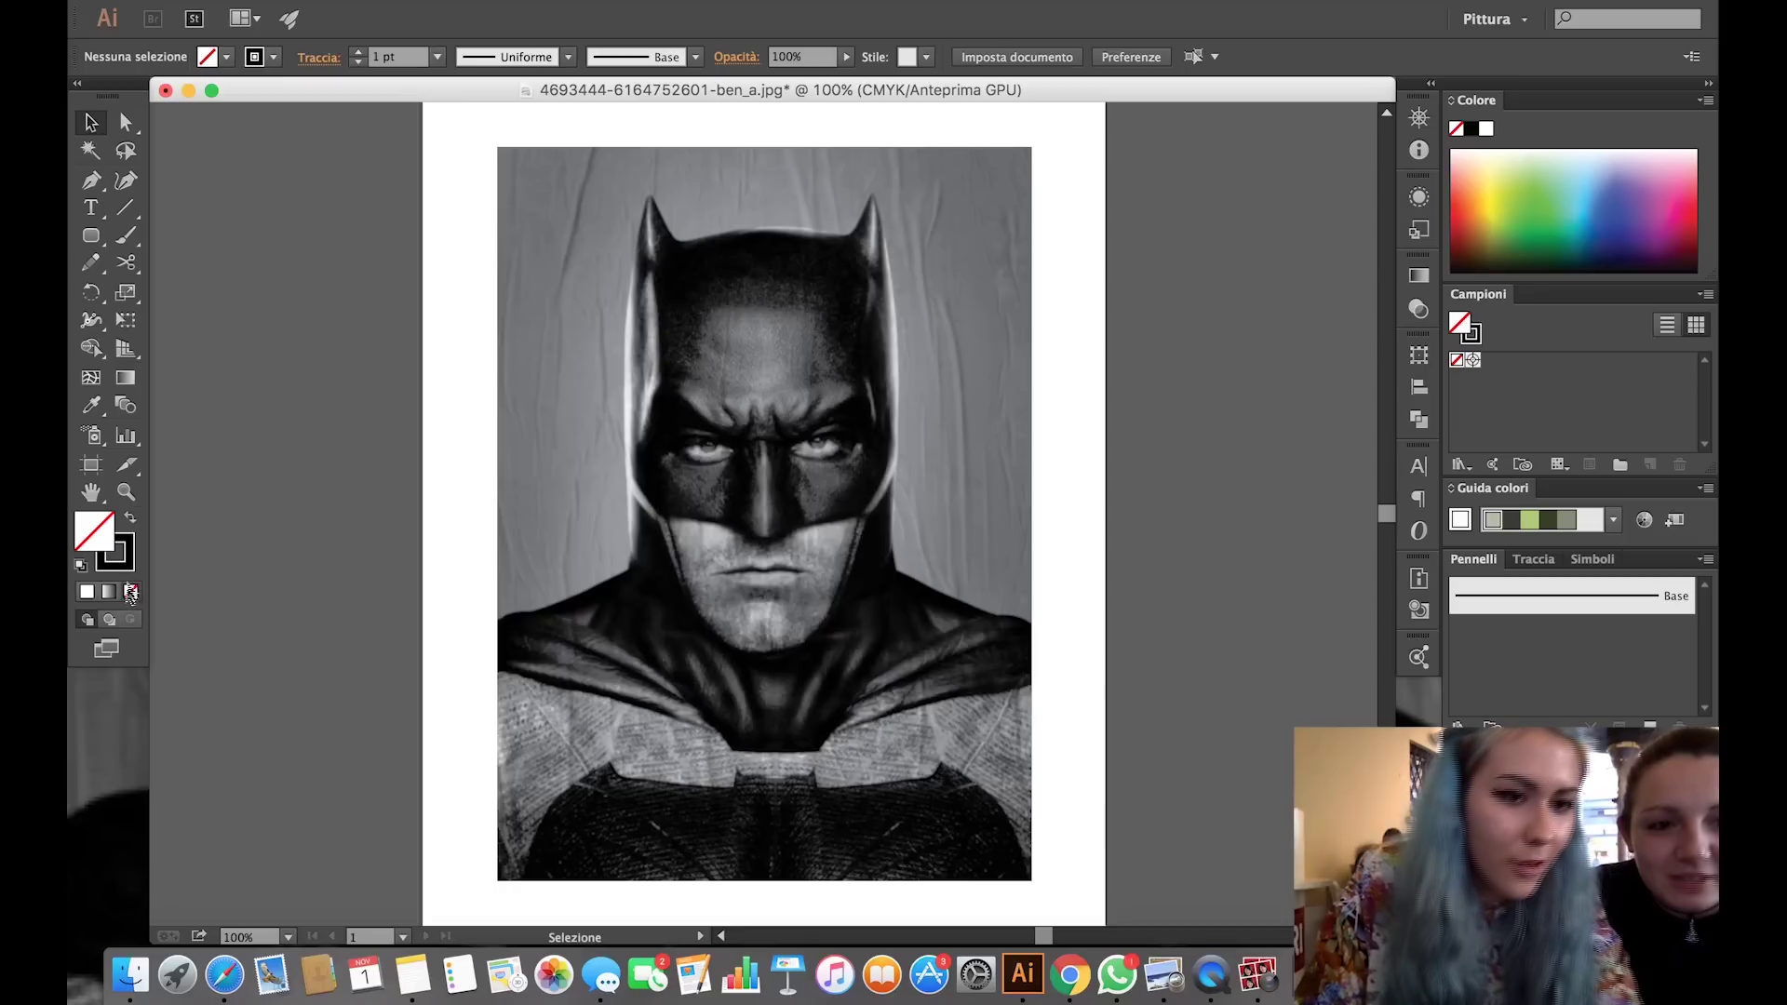
left_click(96, 180)
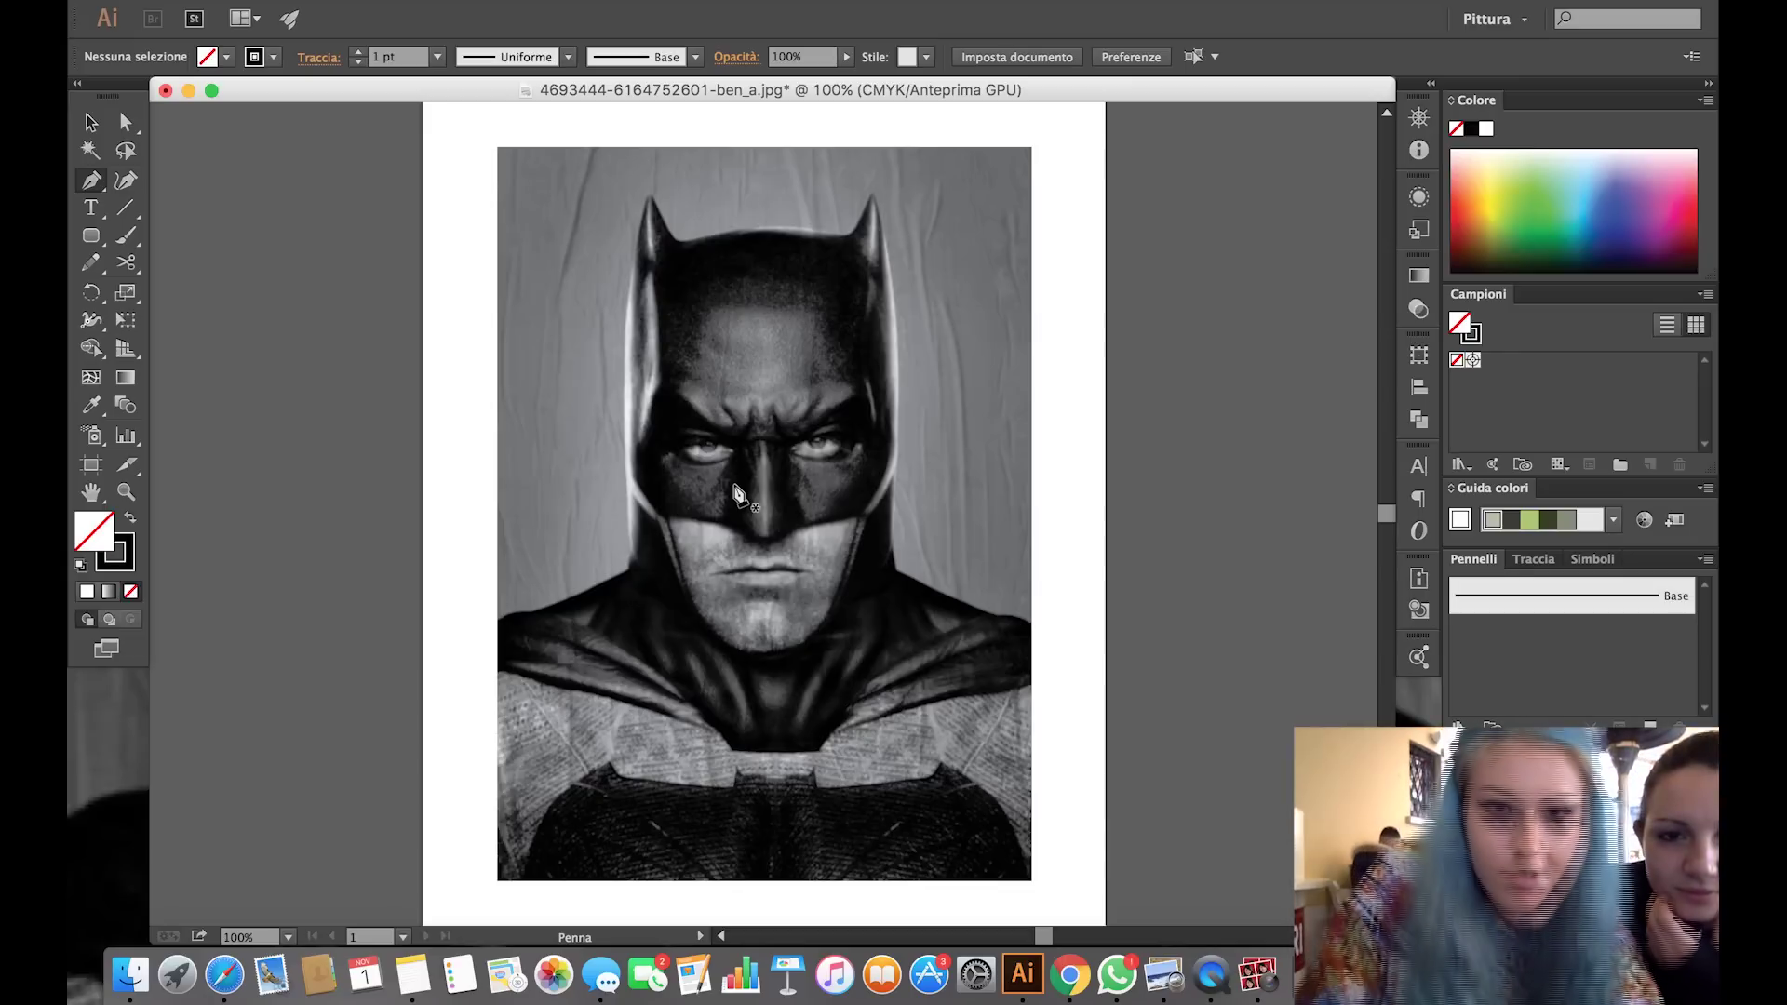
left_click(750, 442)
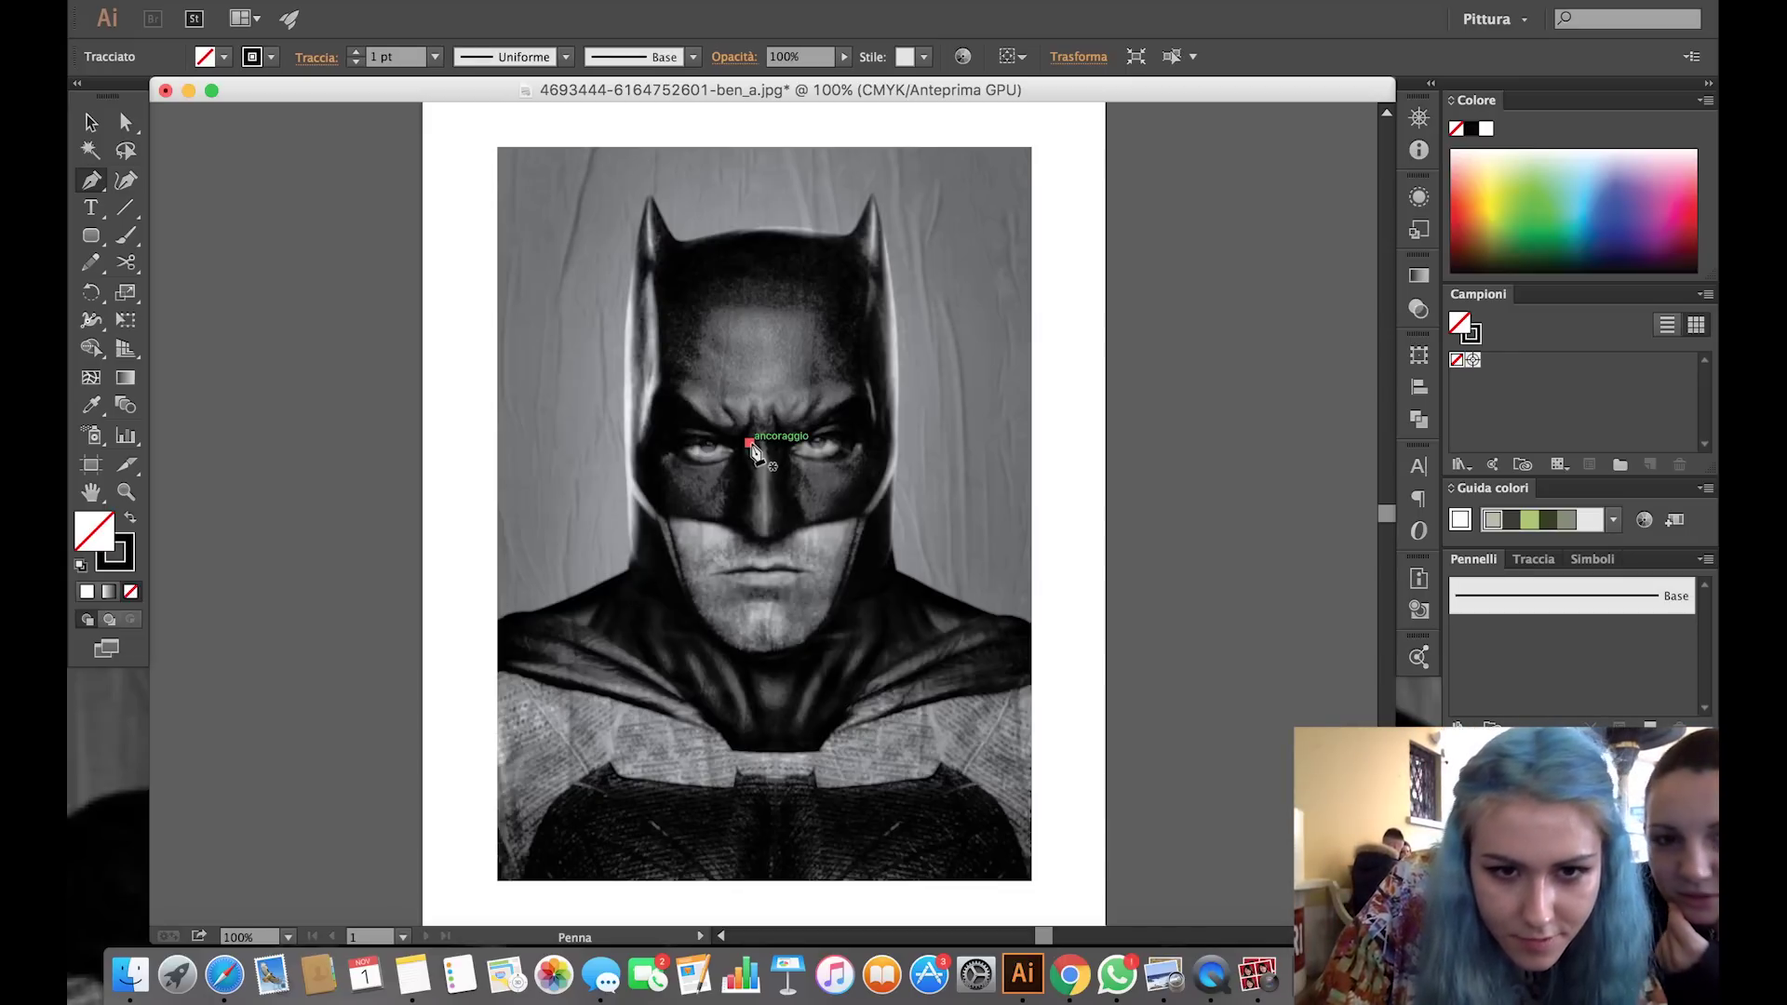
left_click(728, 525)
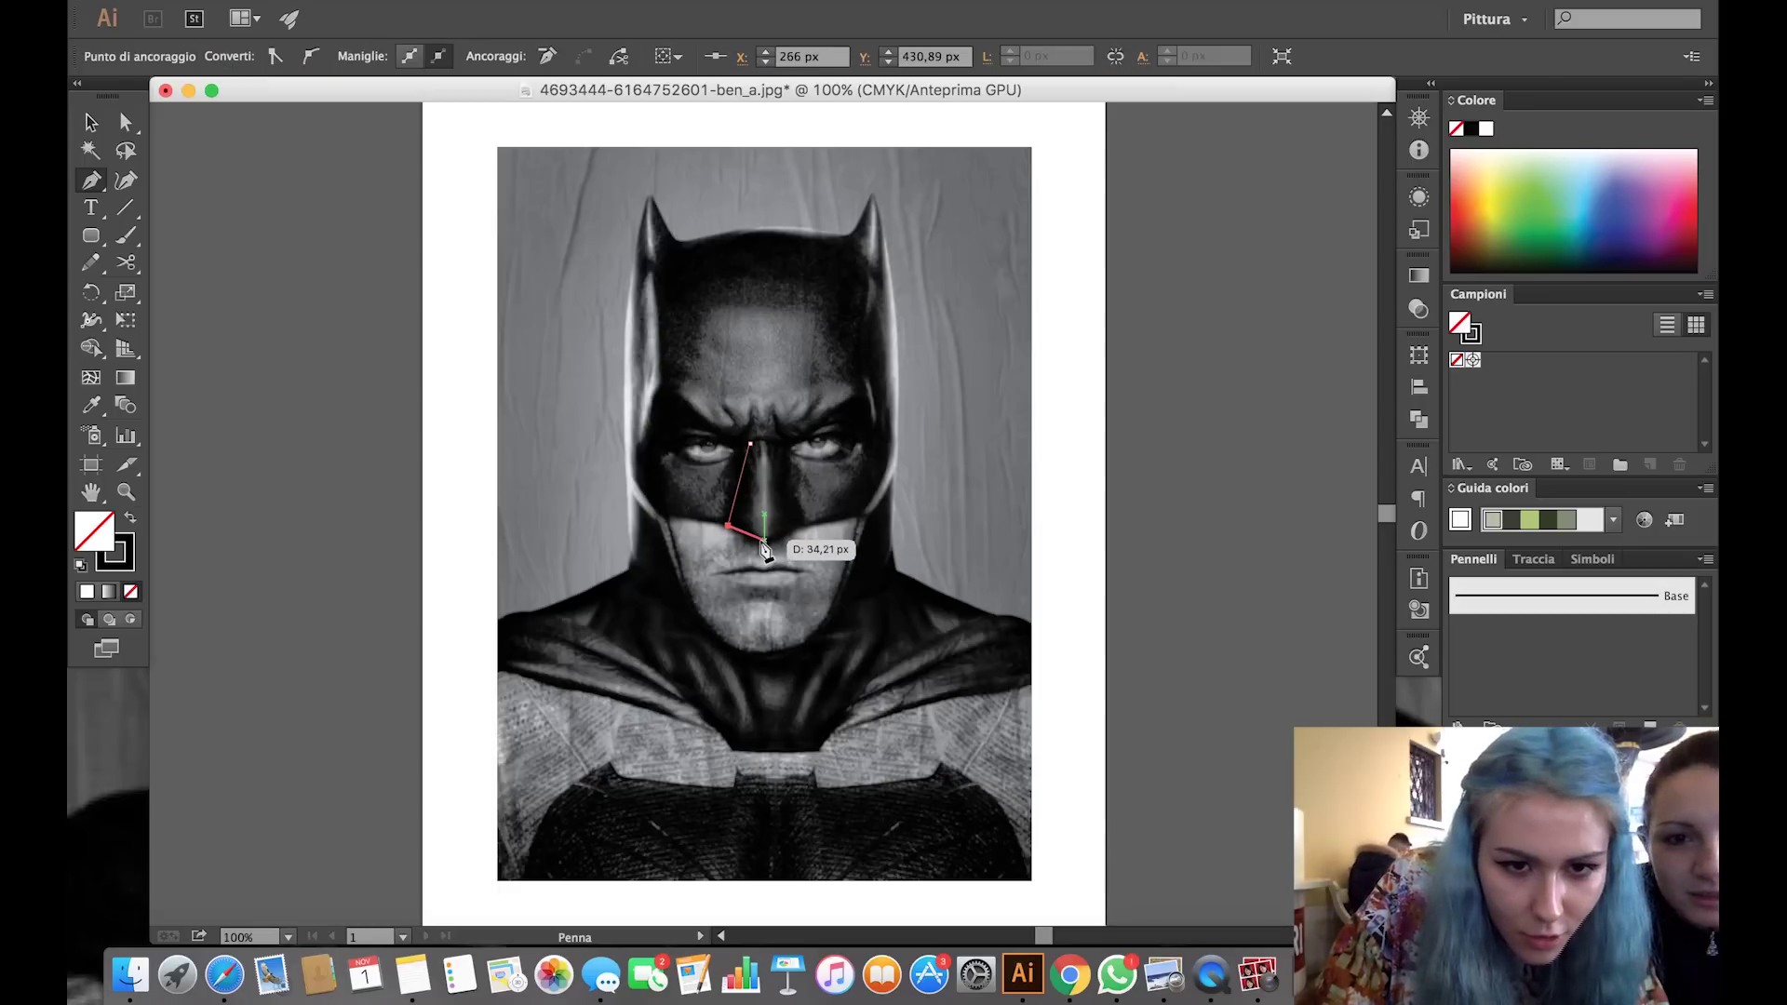
left_click(764, 540)
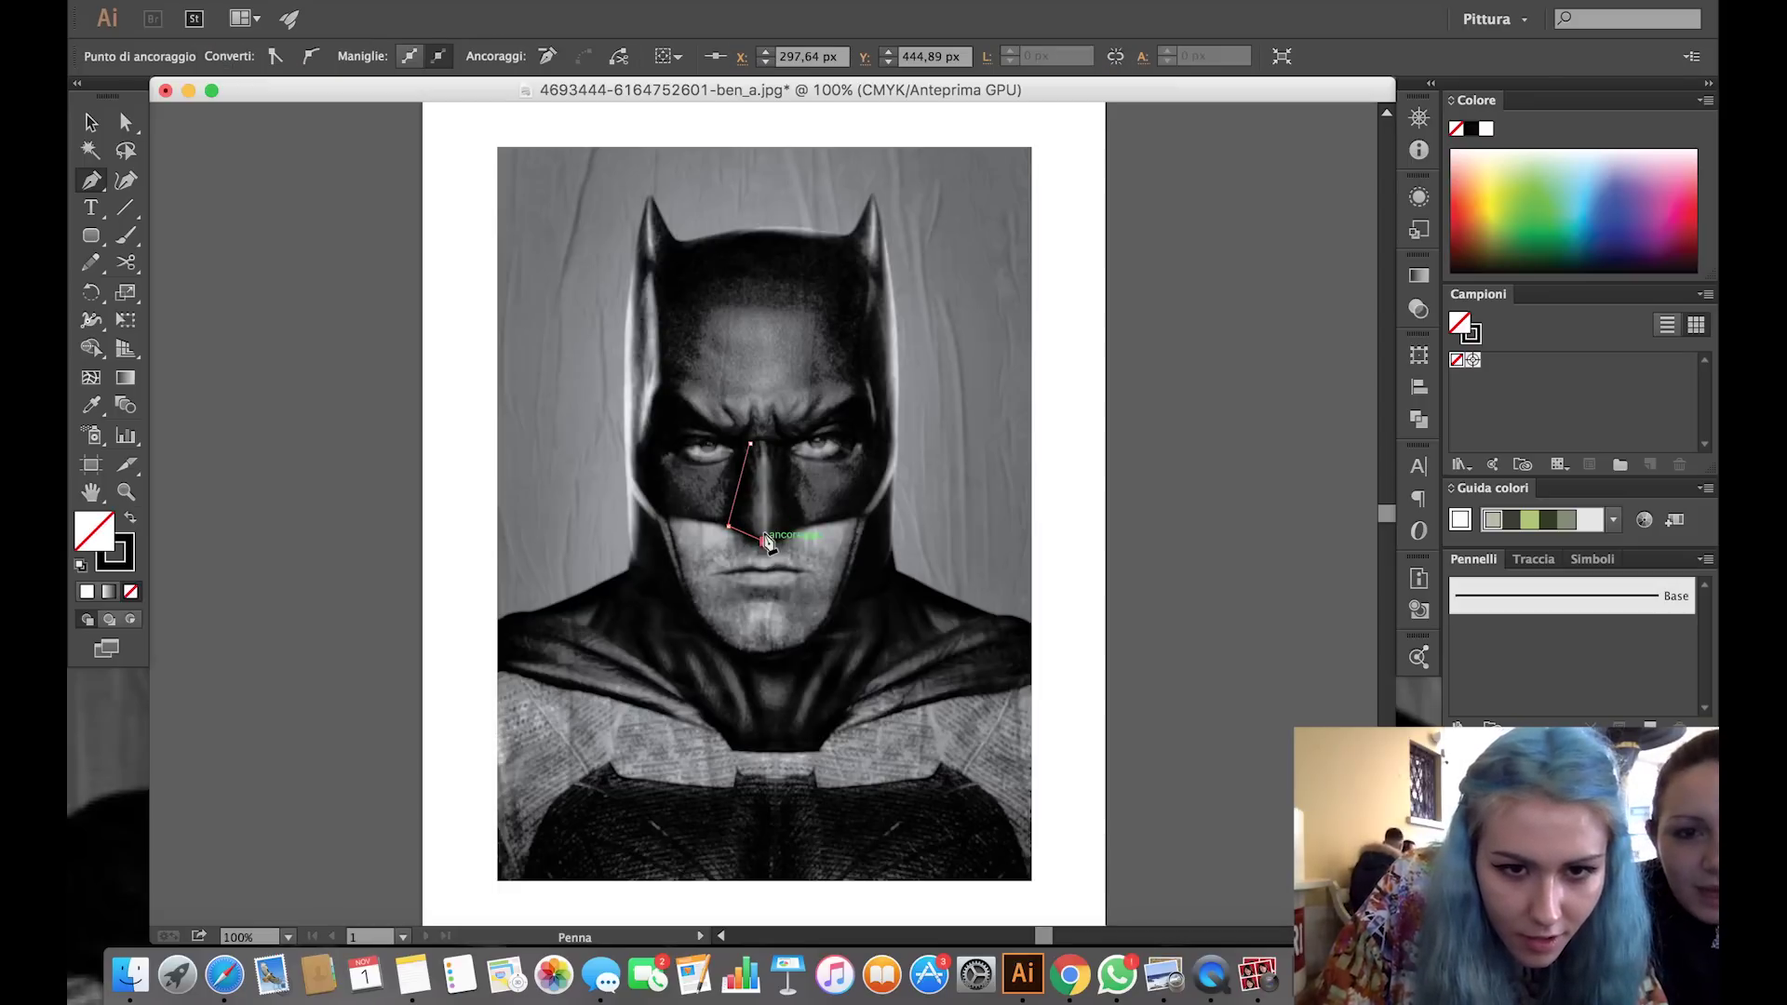
left_click(764, 444)
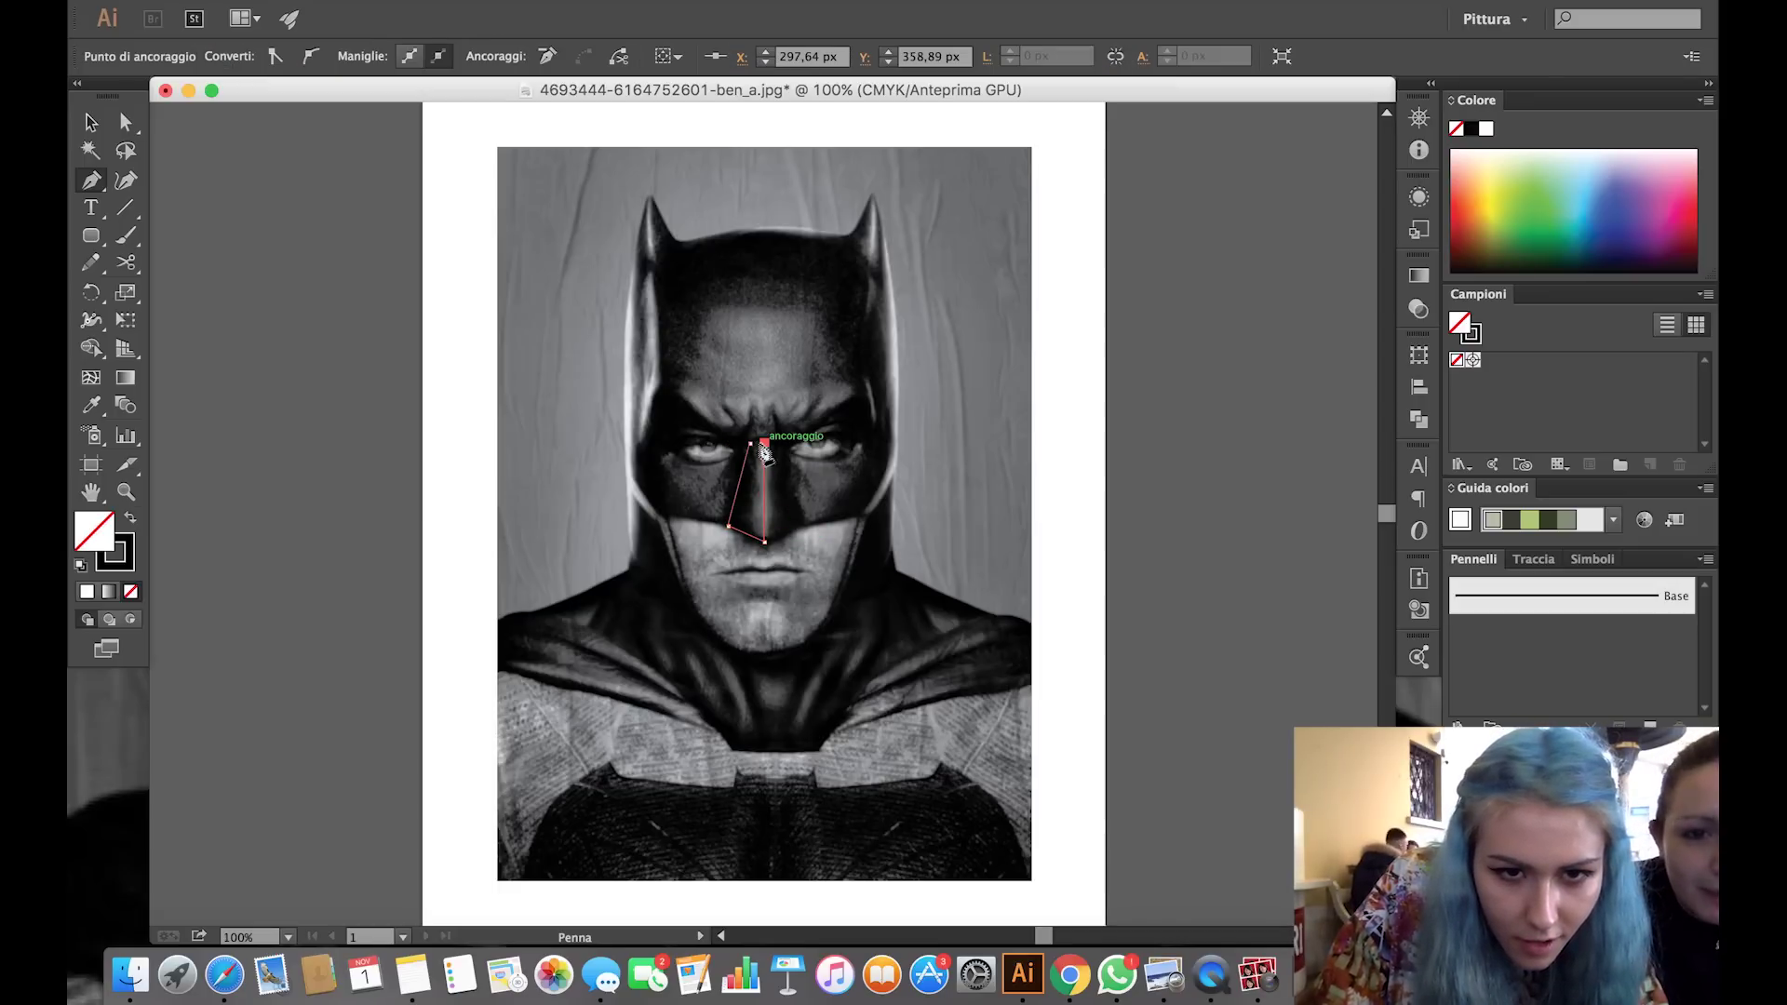
left_click_drag(764, 450, 783, 453)
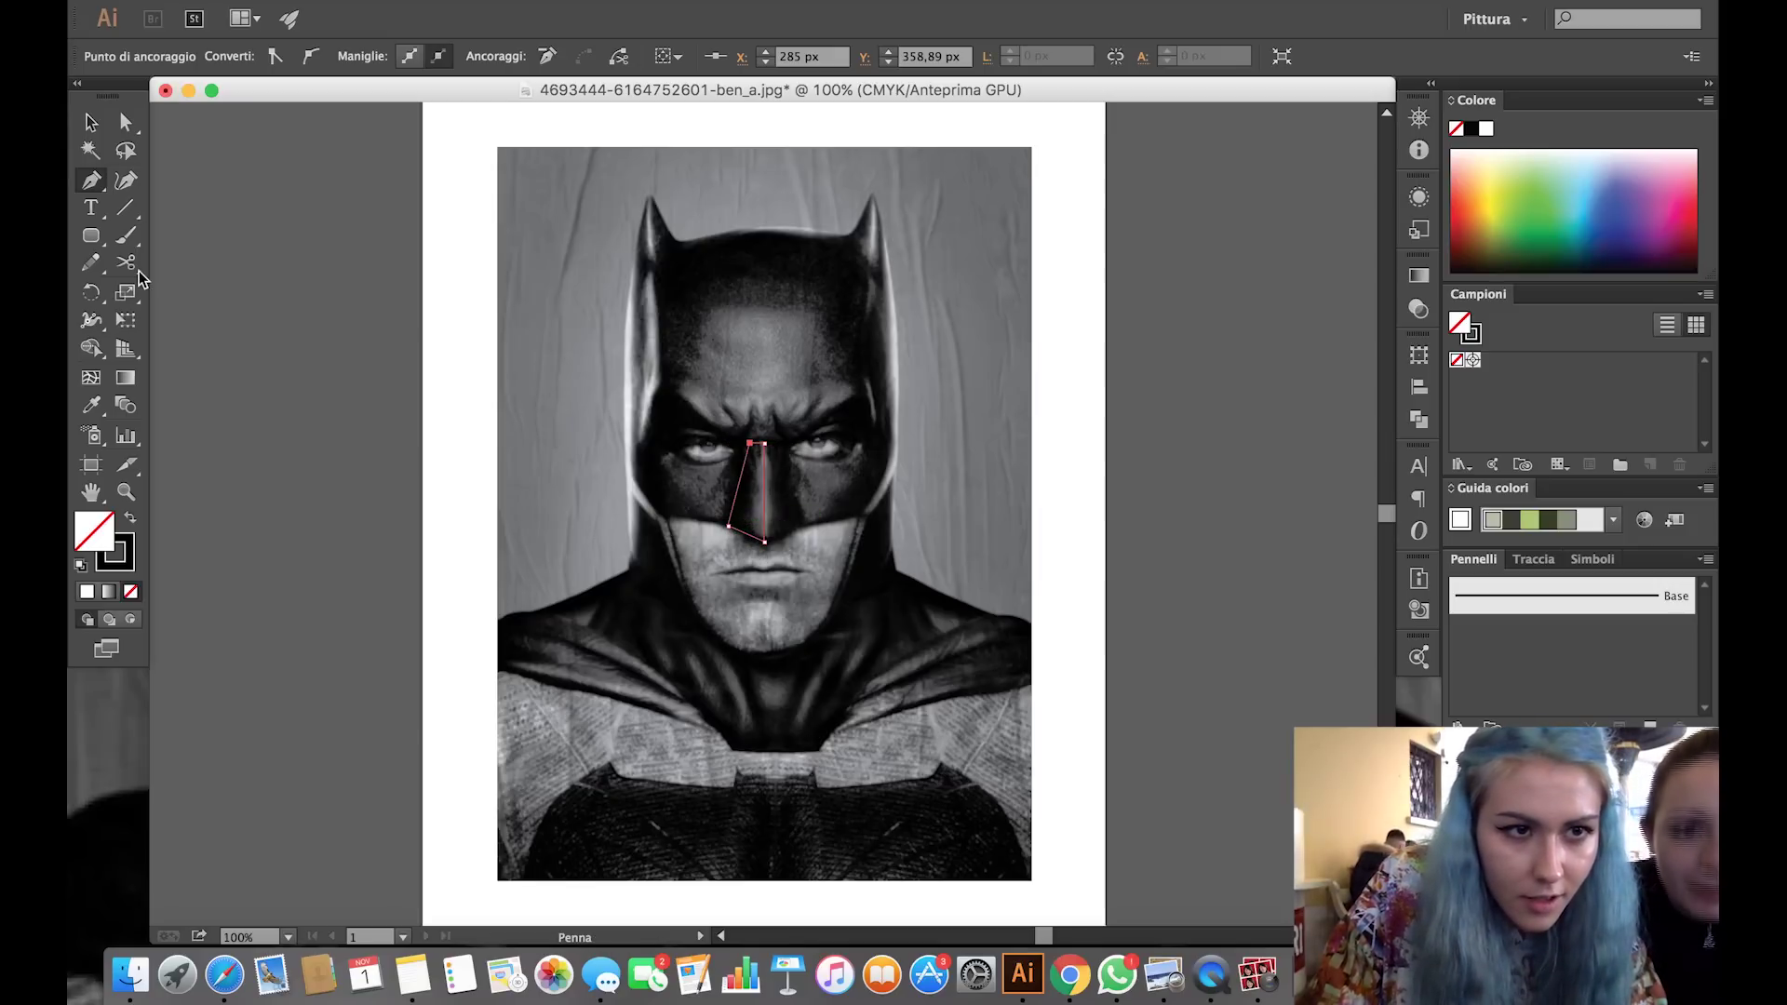
left_click(93, 123)
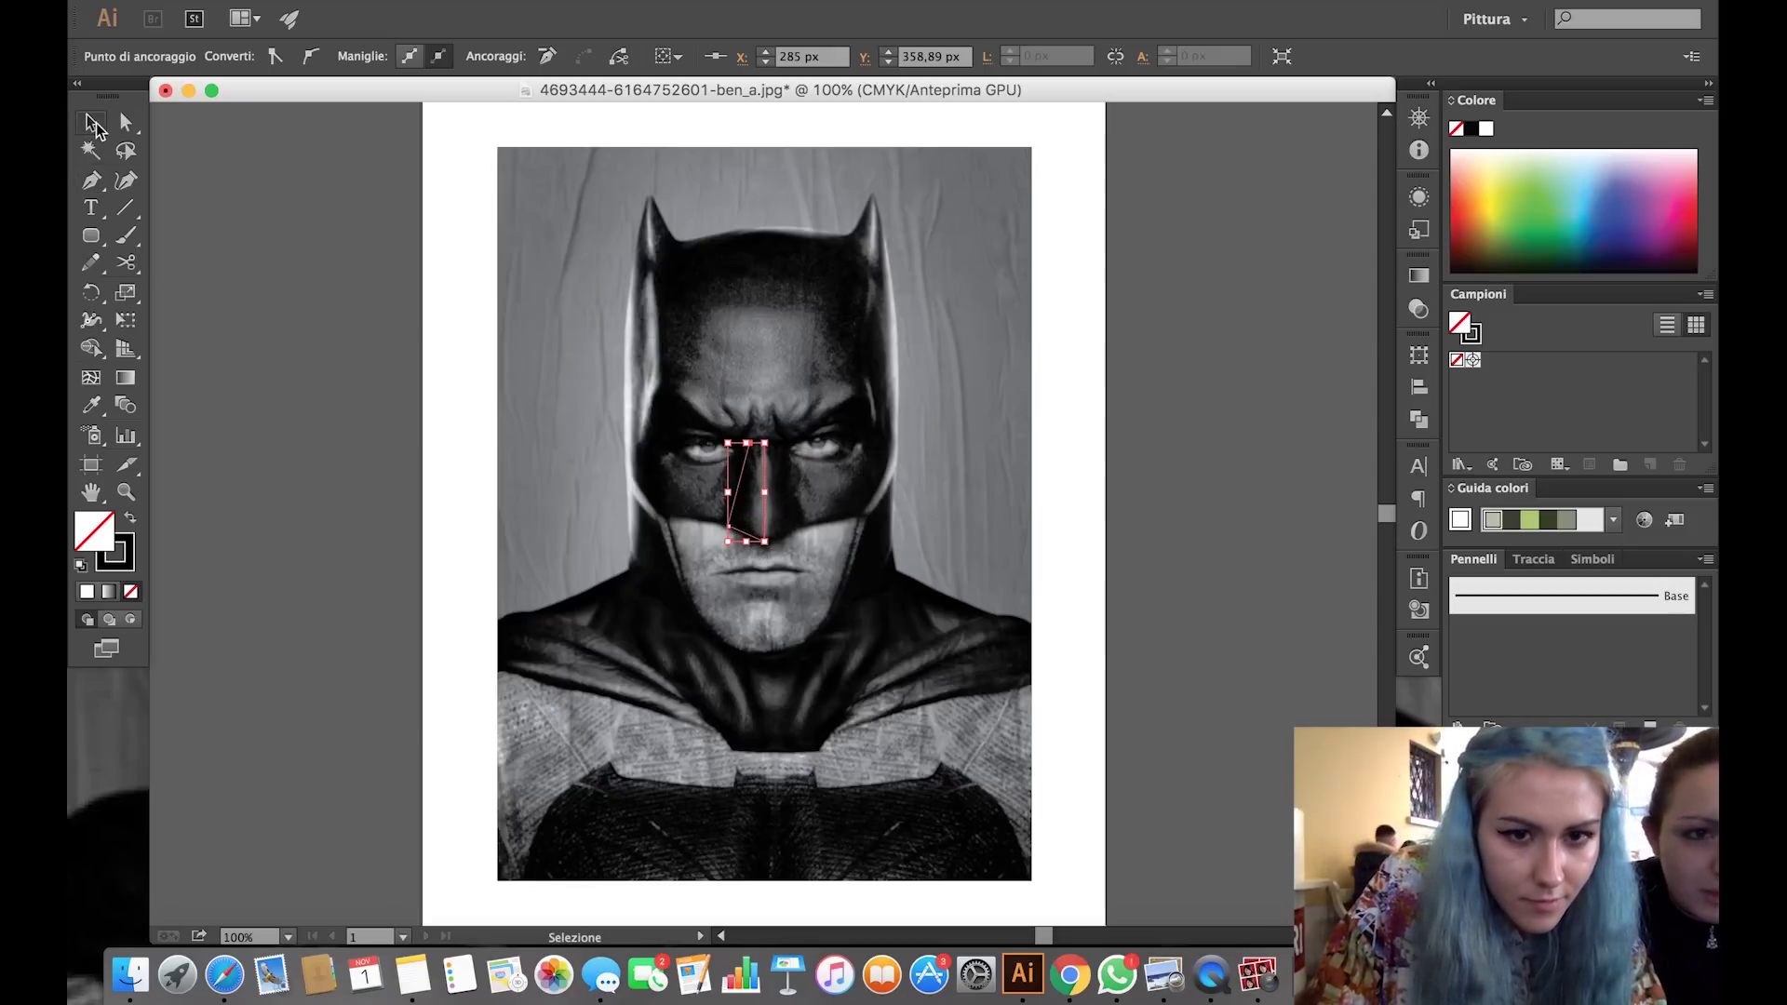
left_click(754, 527)
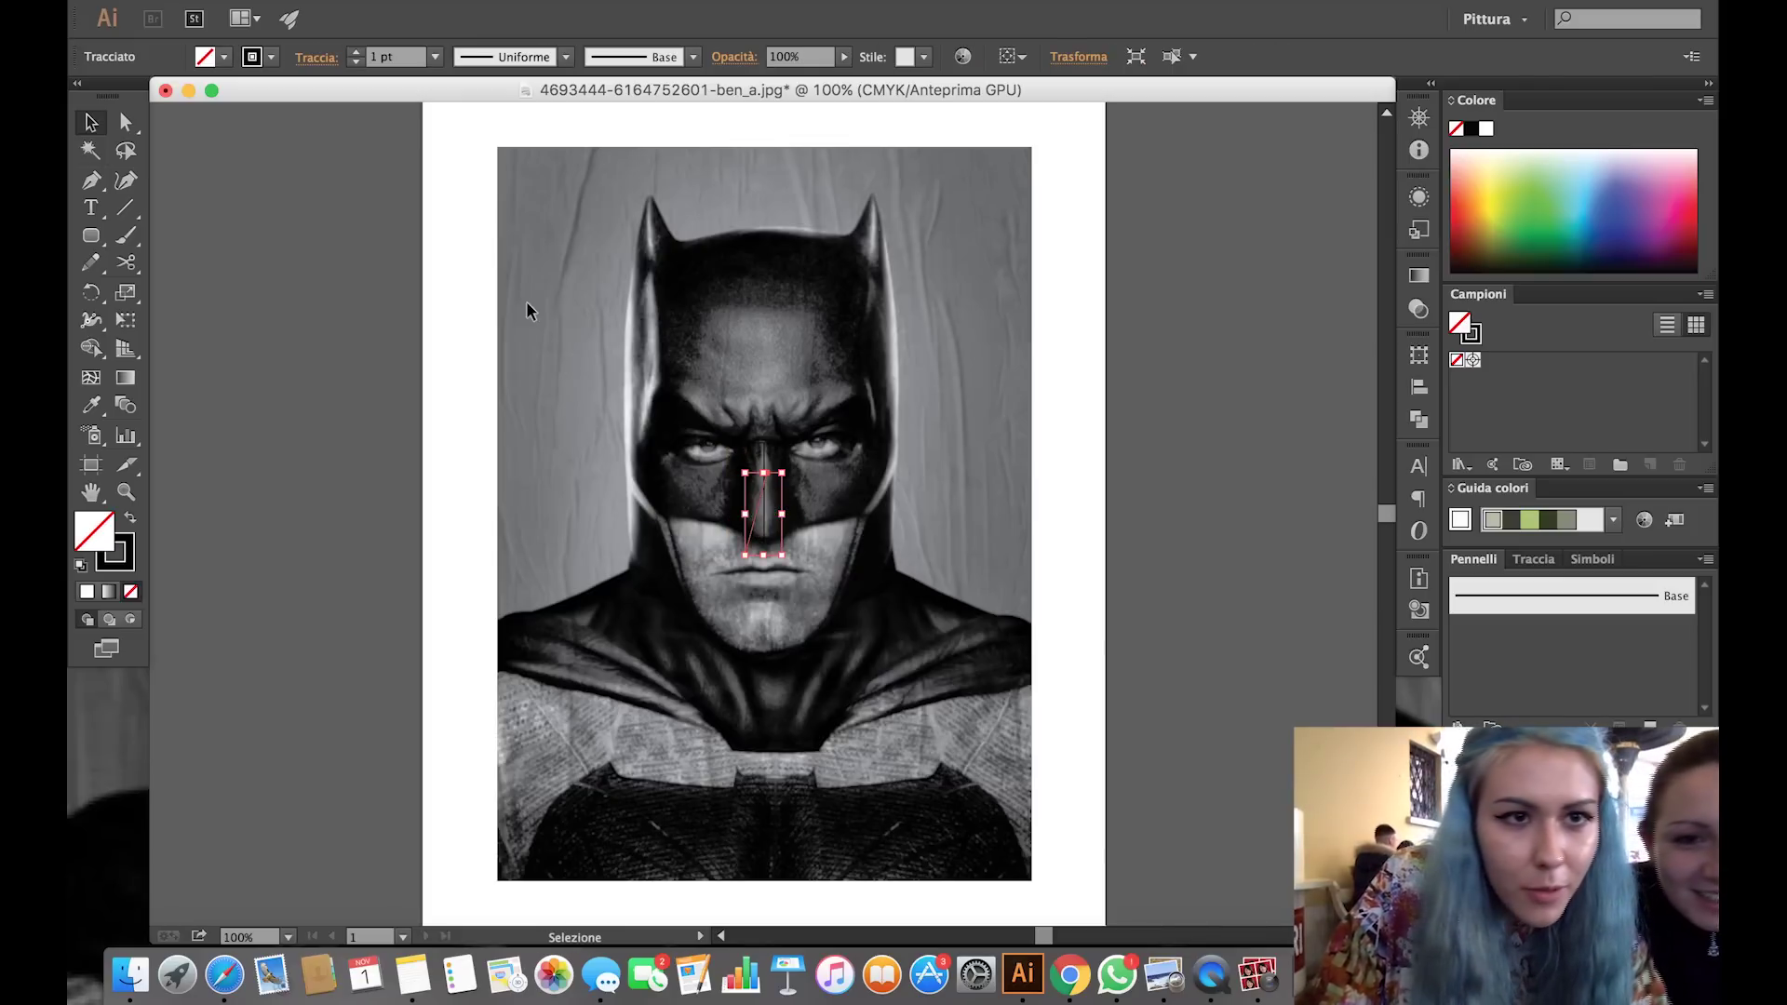
Reflect the nose outline vertically, move it onto the nose's right side, and deselect.
left_click(410, 2)
mouse_move(440, 13)
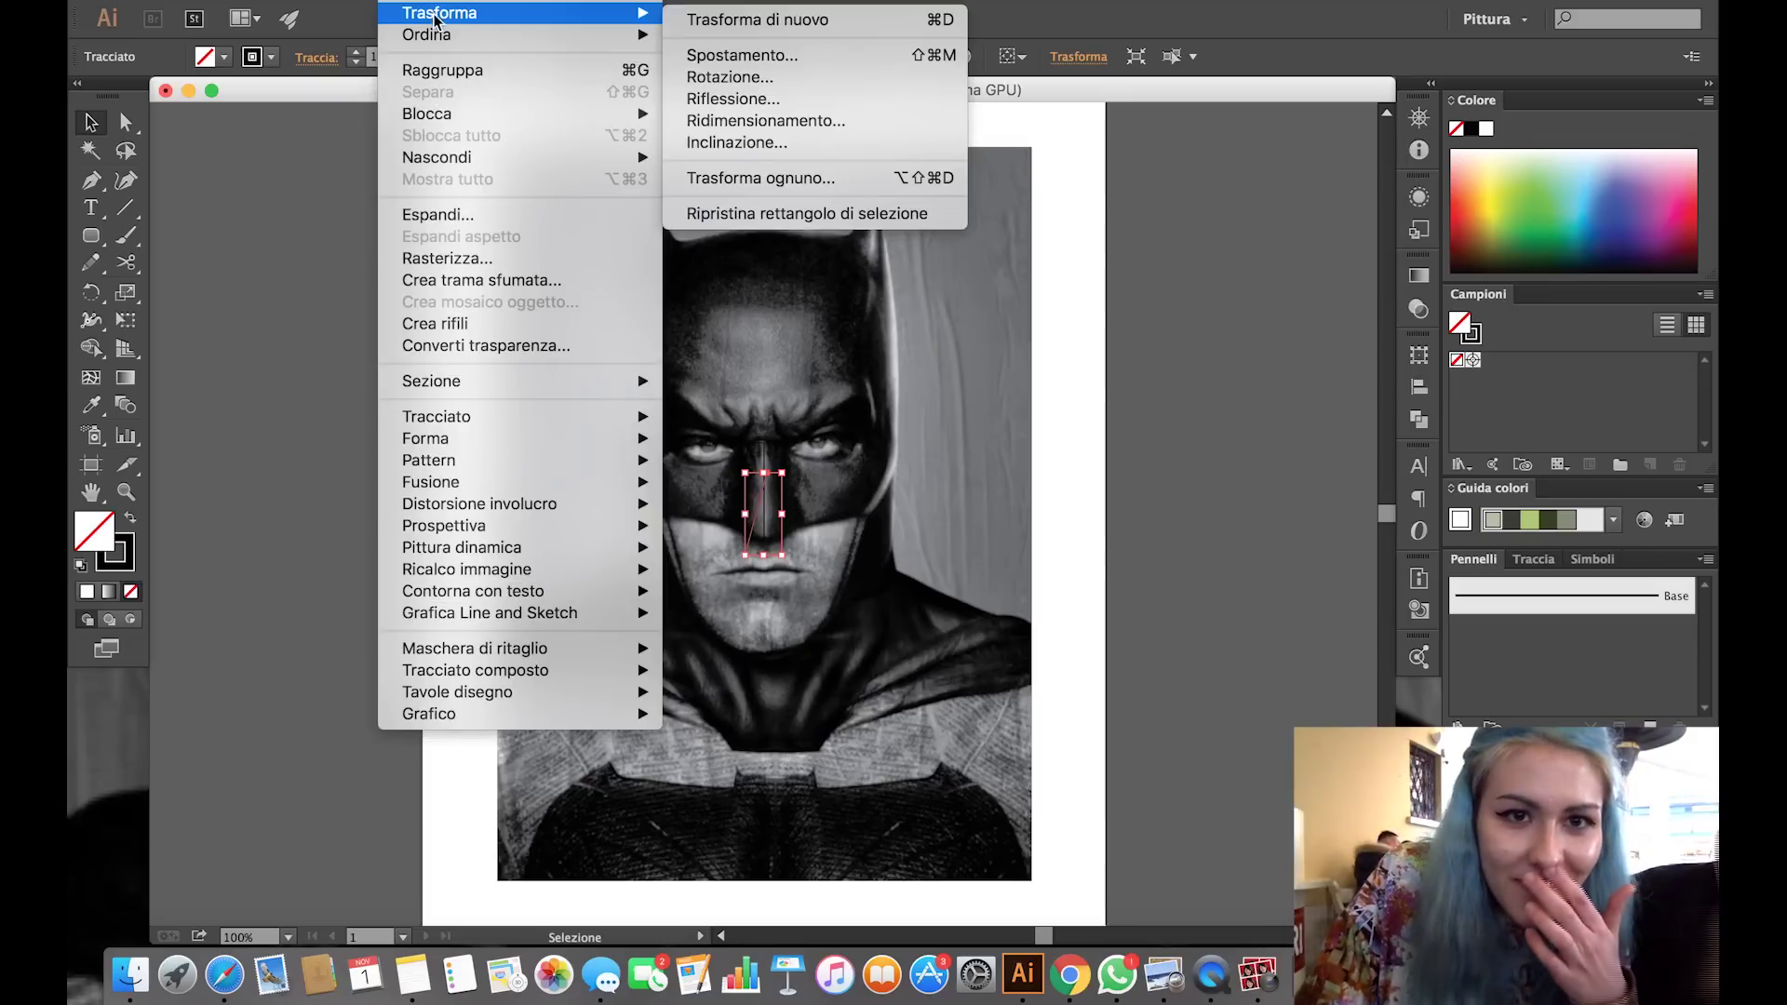
left_click(797, 99)
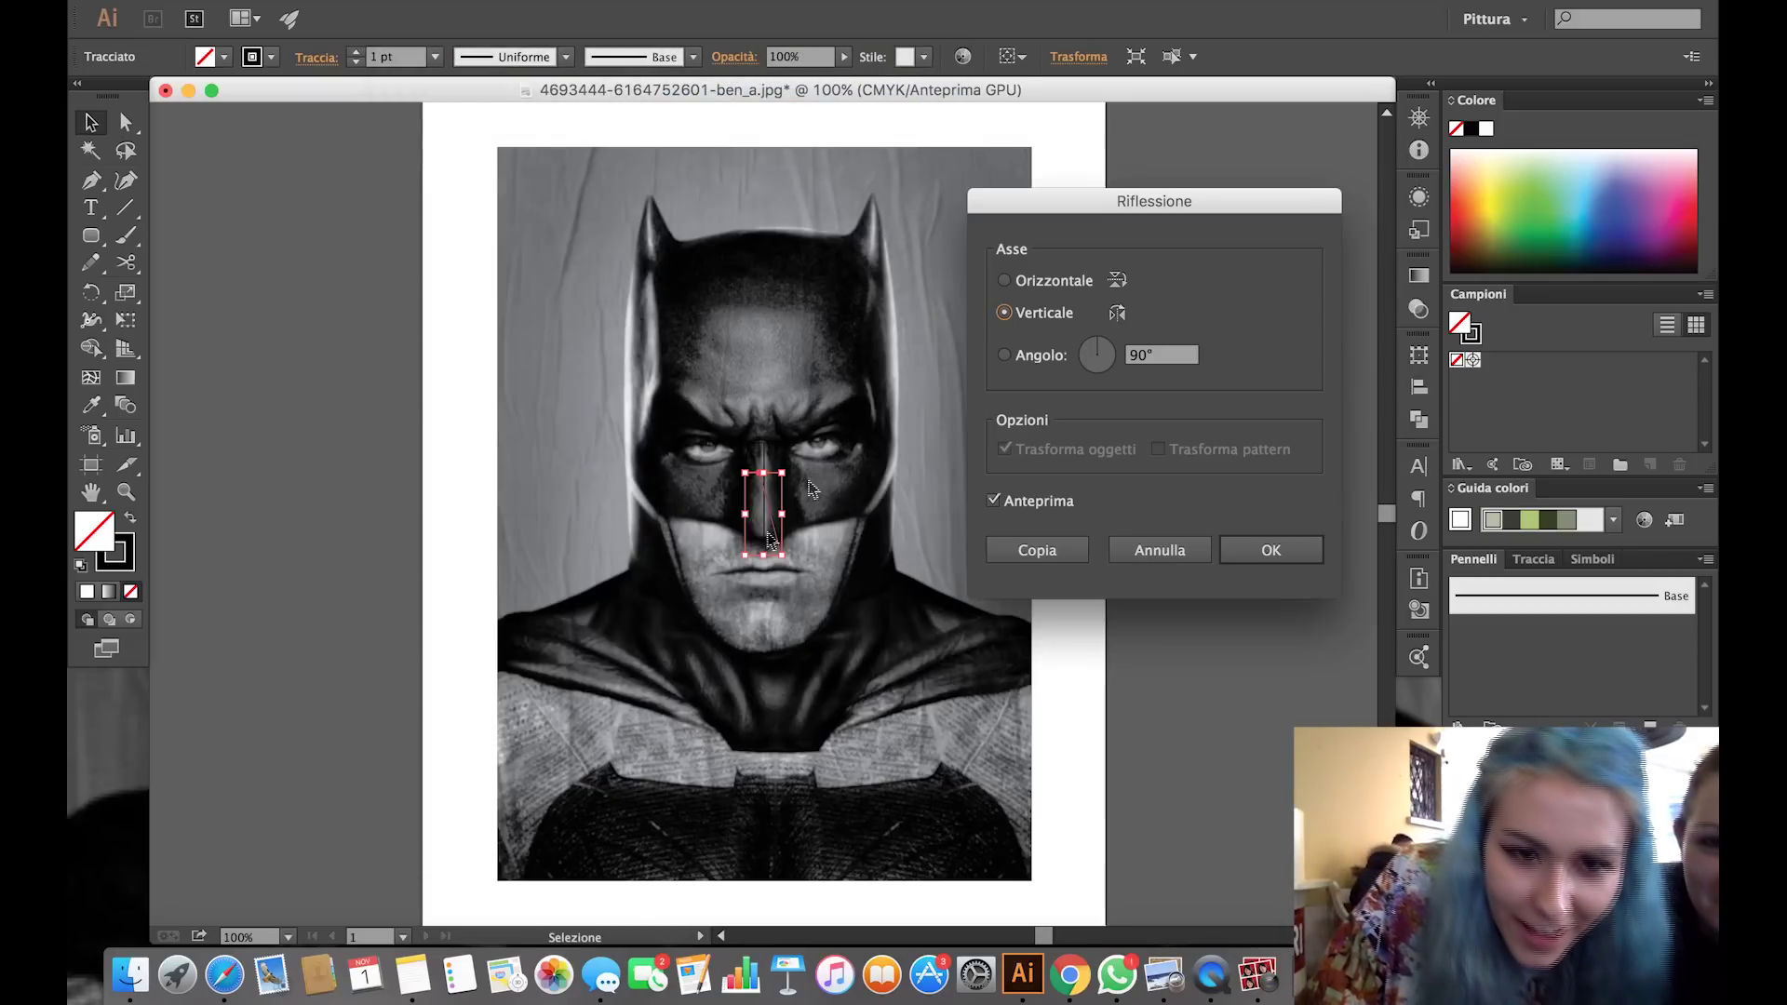
left_click(1286, 561)
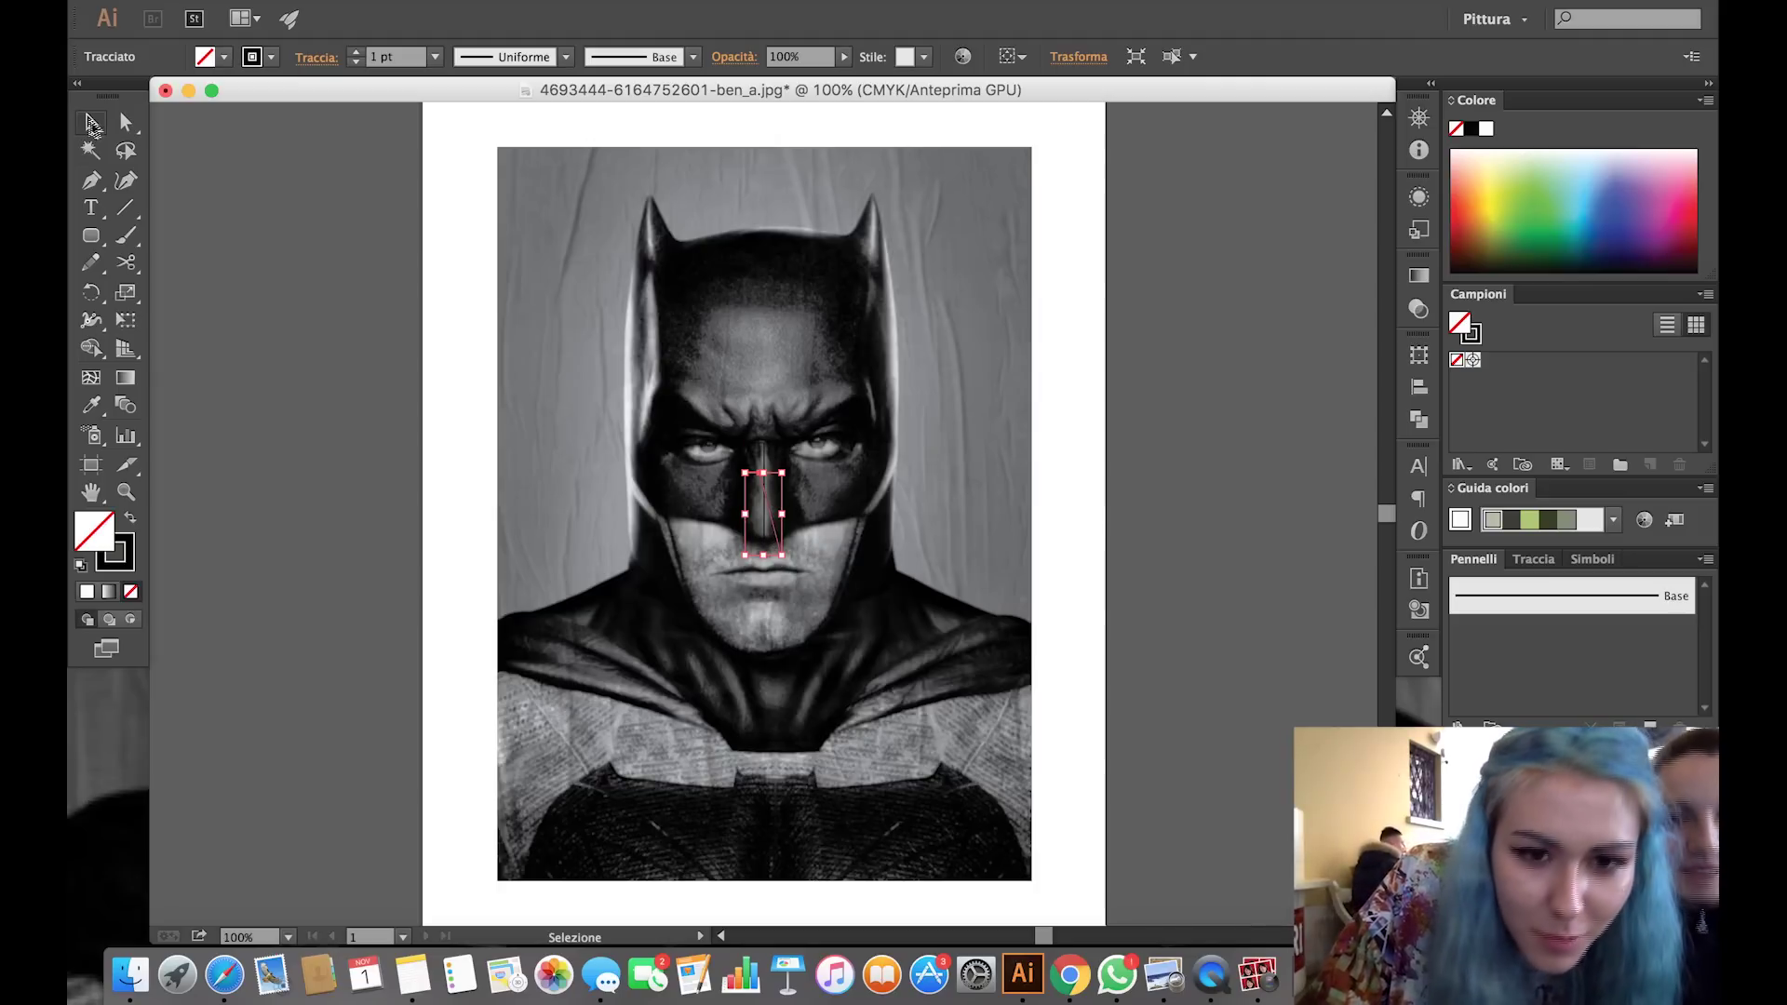
left_click_drag(775, 538, 785, 507)
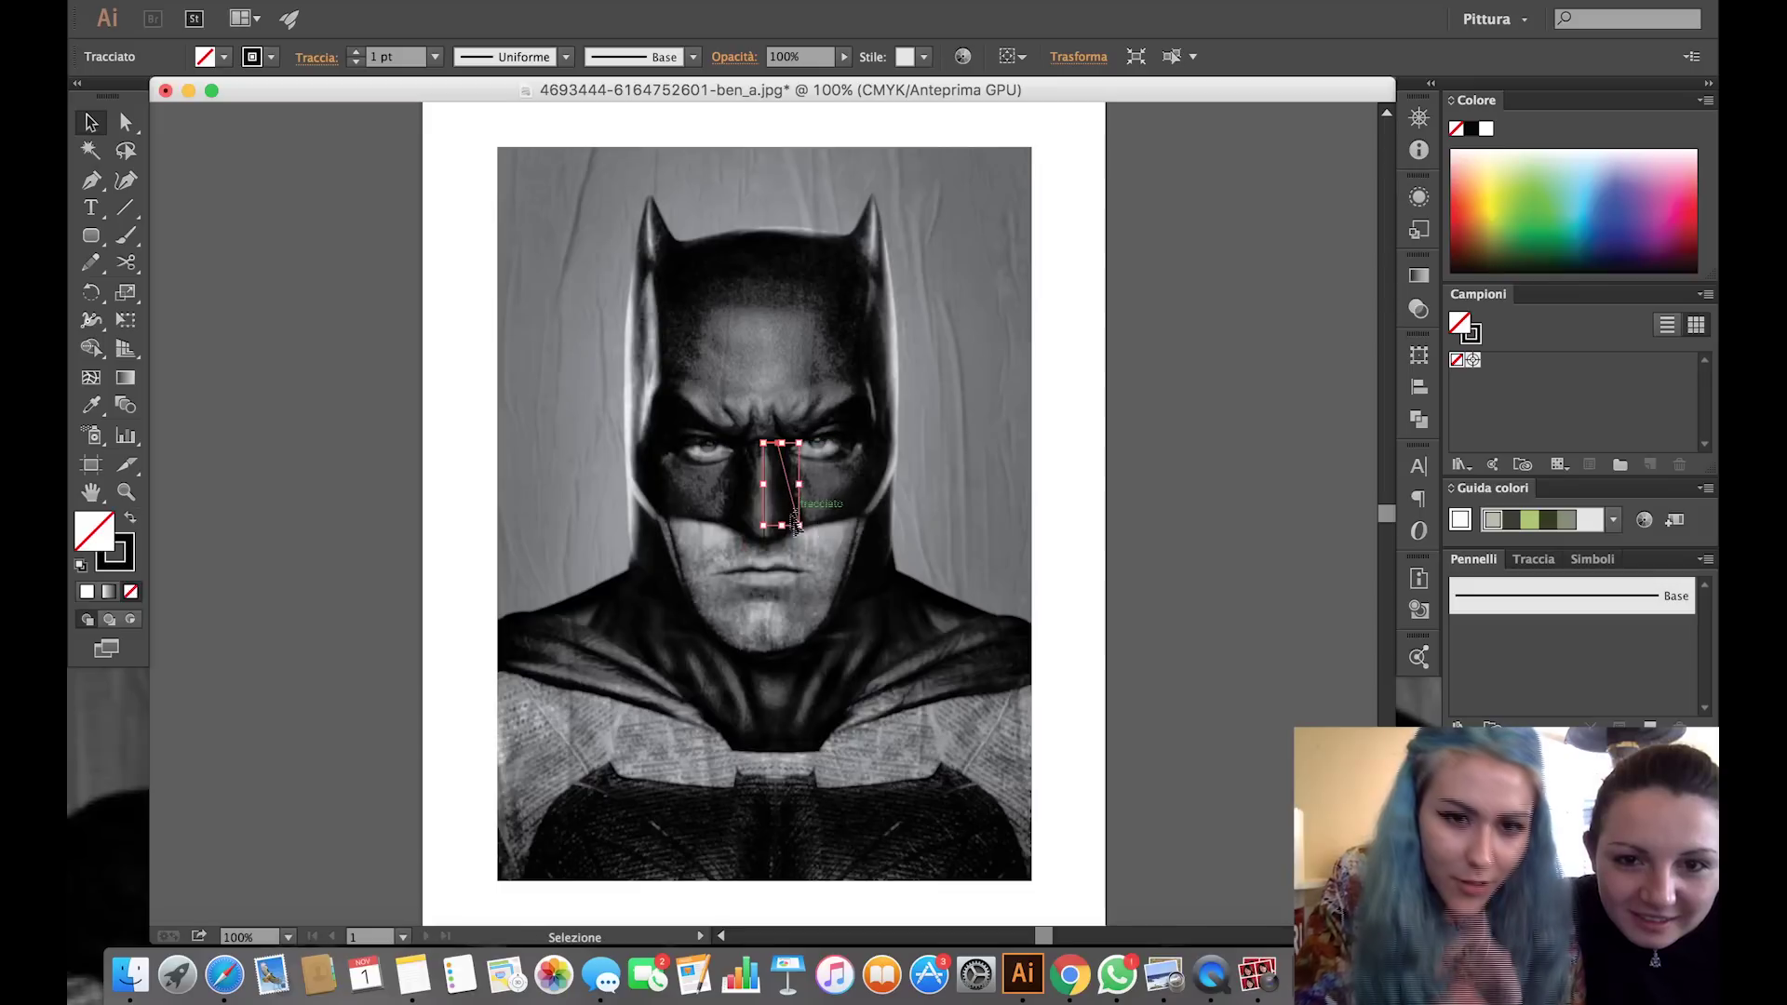
left_click(787, 512)
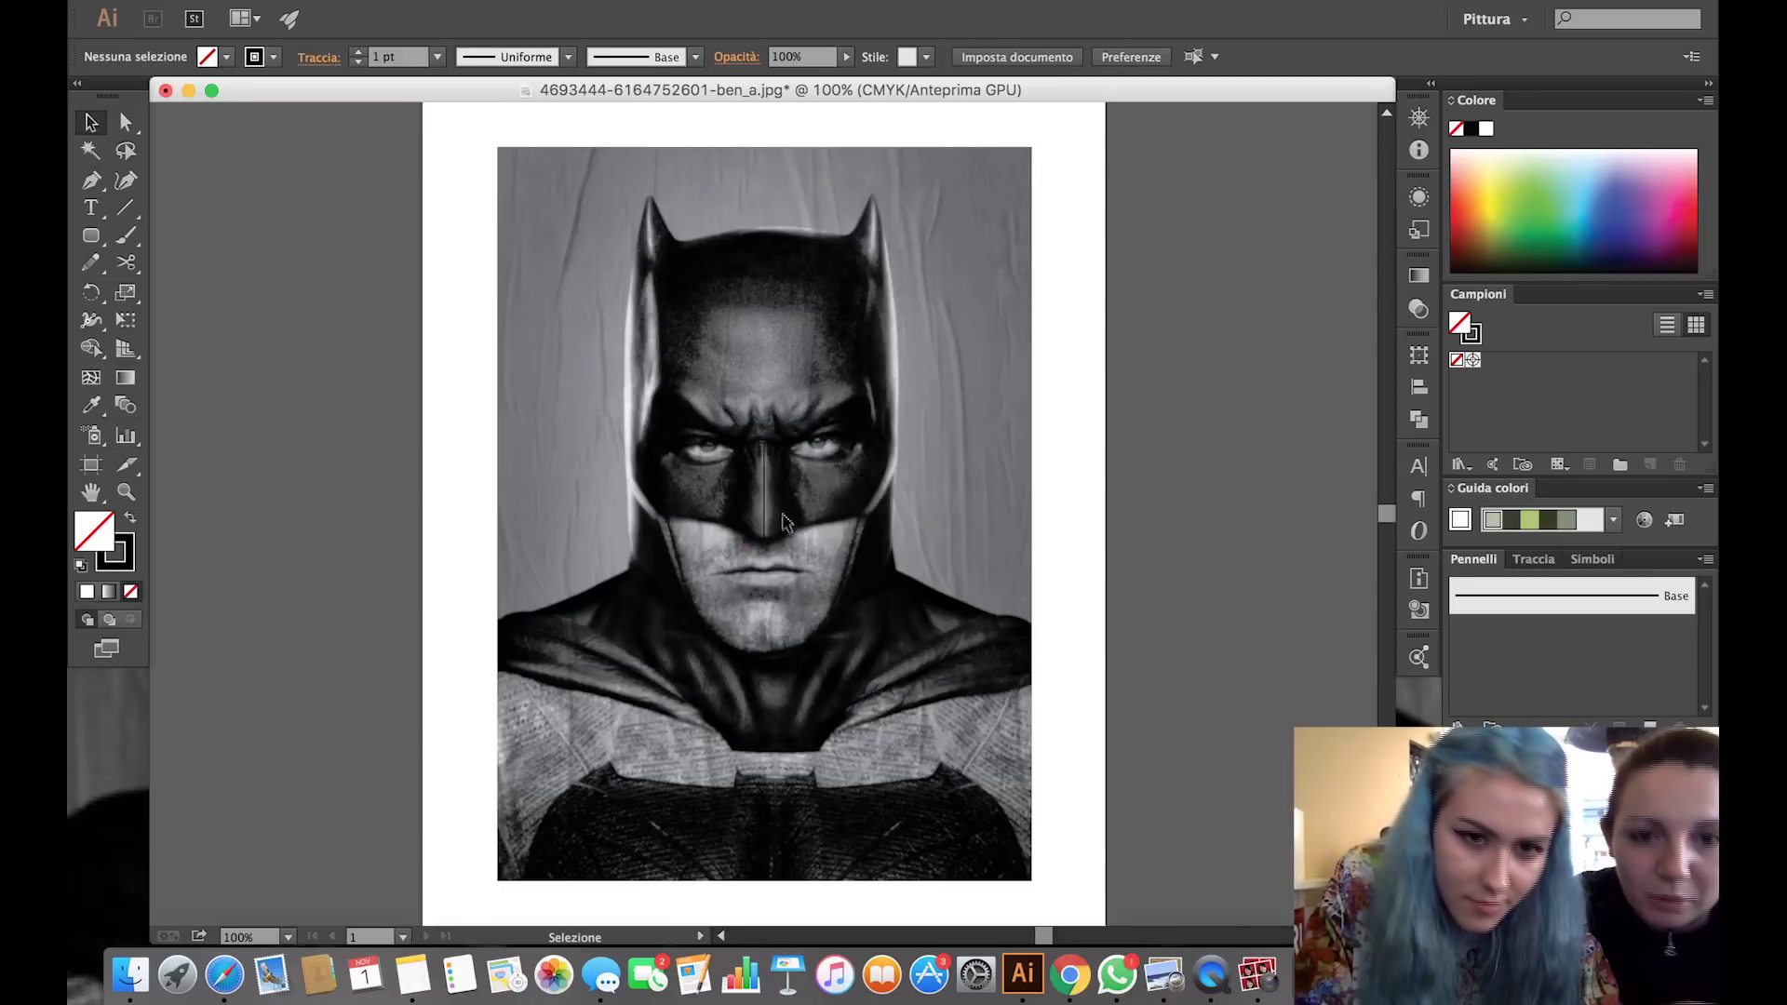
Give the right-hand nose outline a bright green #6AF411 stroke.
scroll(781, 517, "up", 3)
scroll(782, 517, "up", 3)
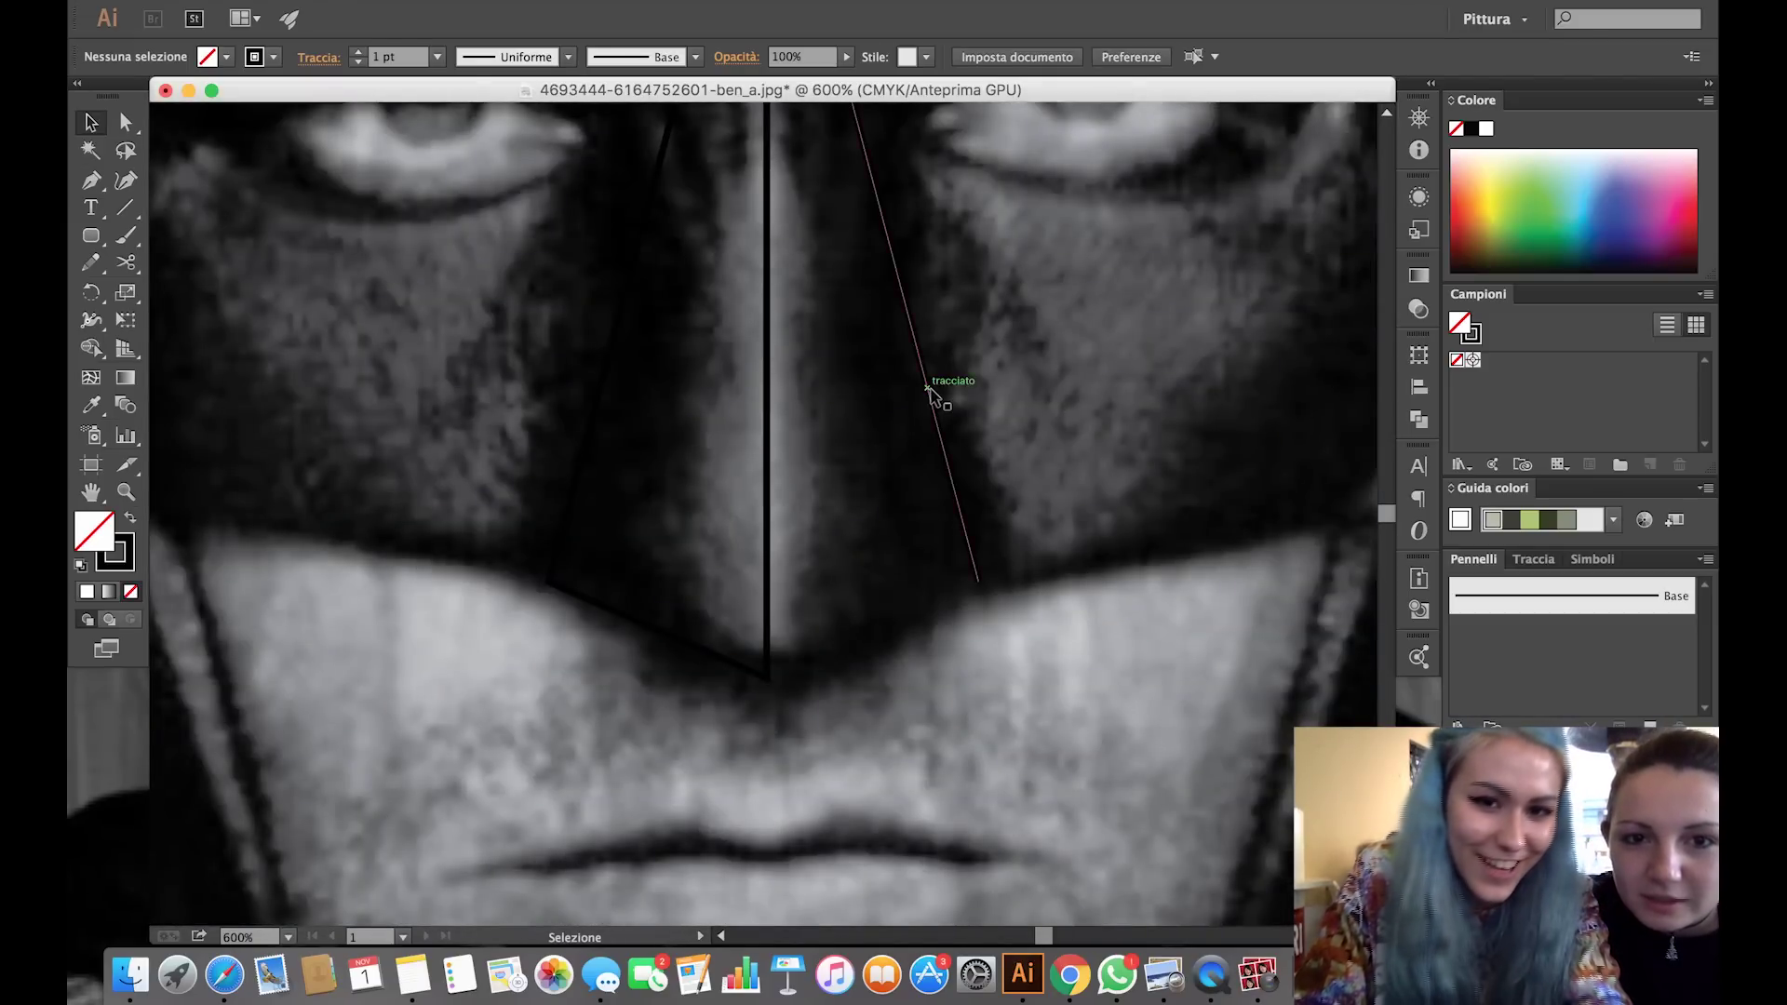
left_click(929, 389)
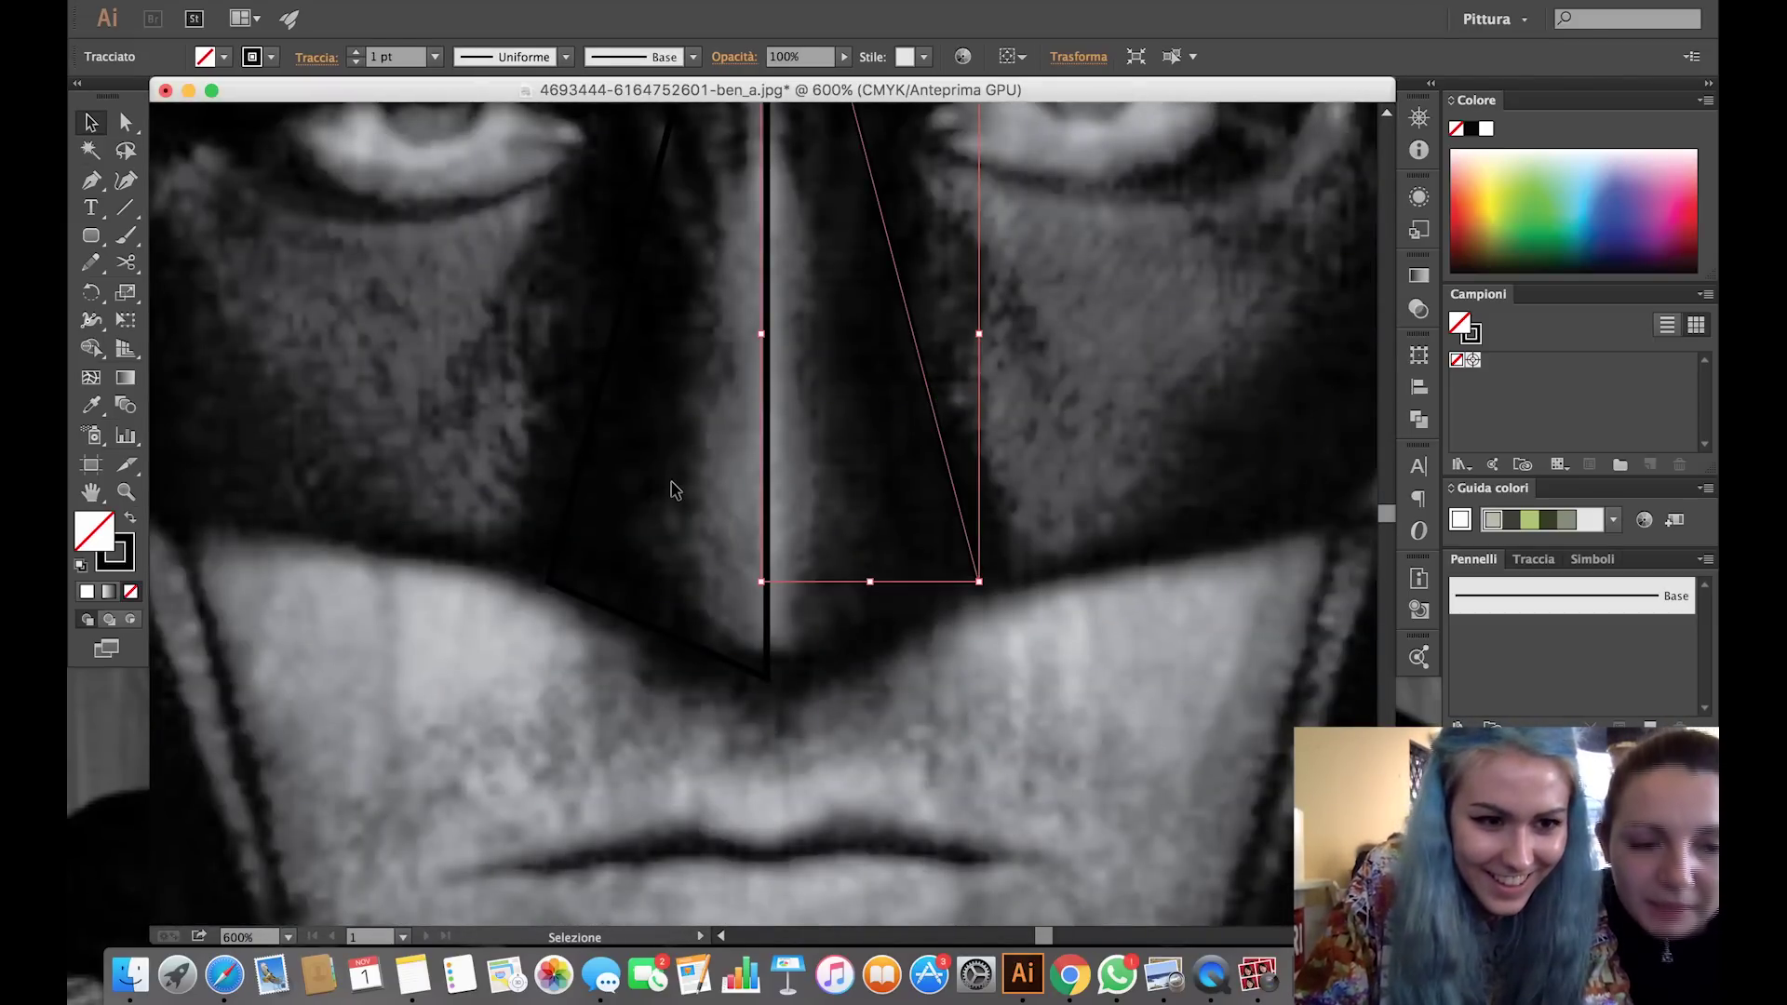
double_click(122, 566)
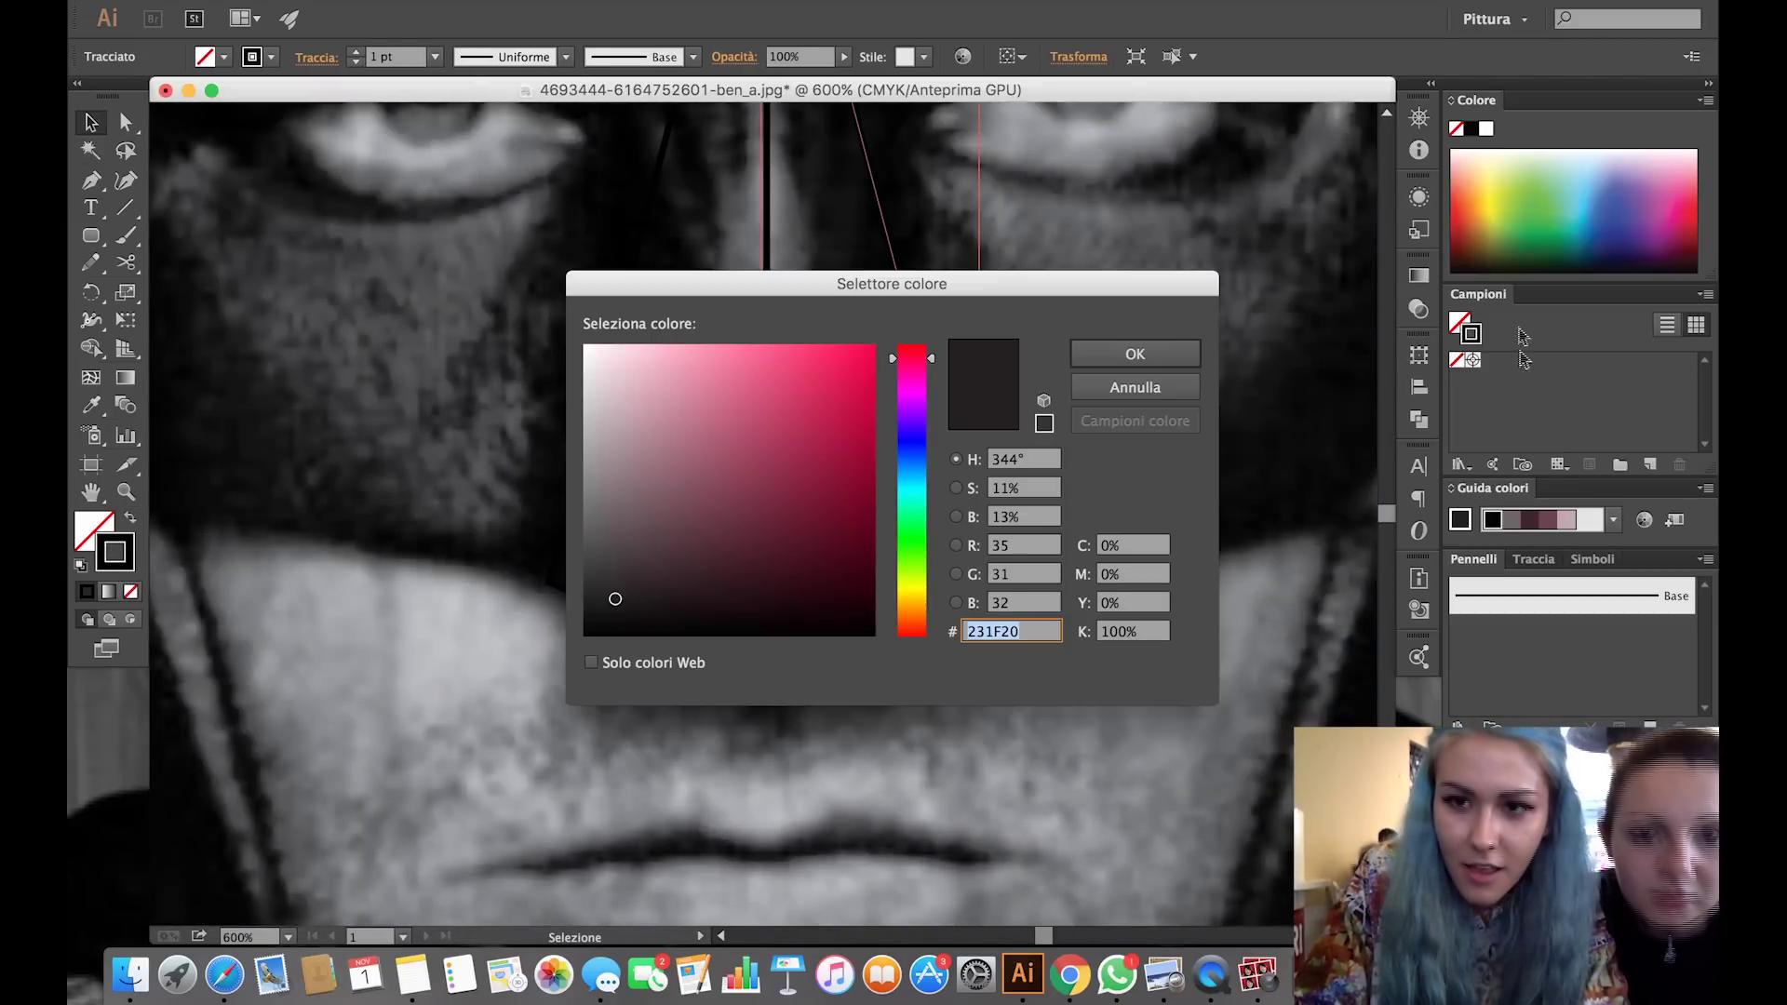
left_click(912, 558)
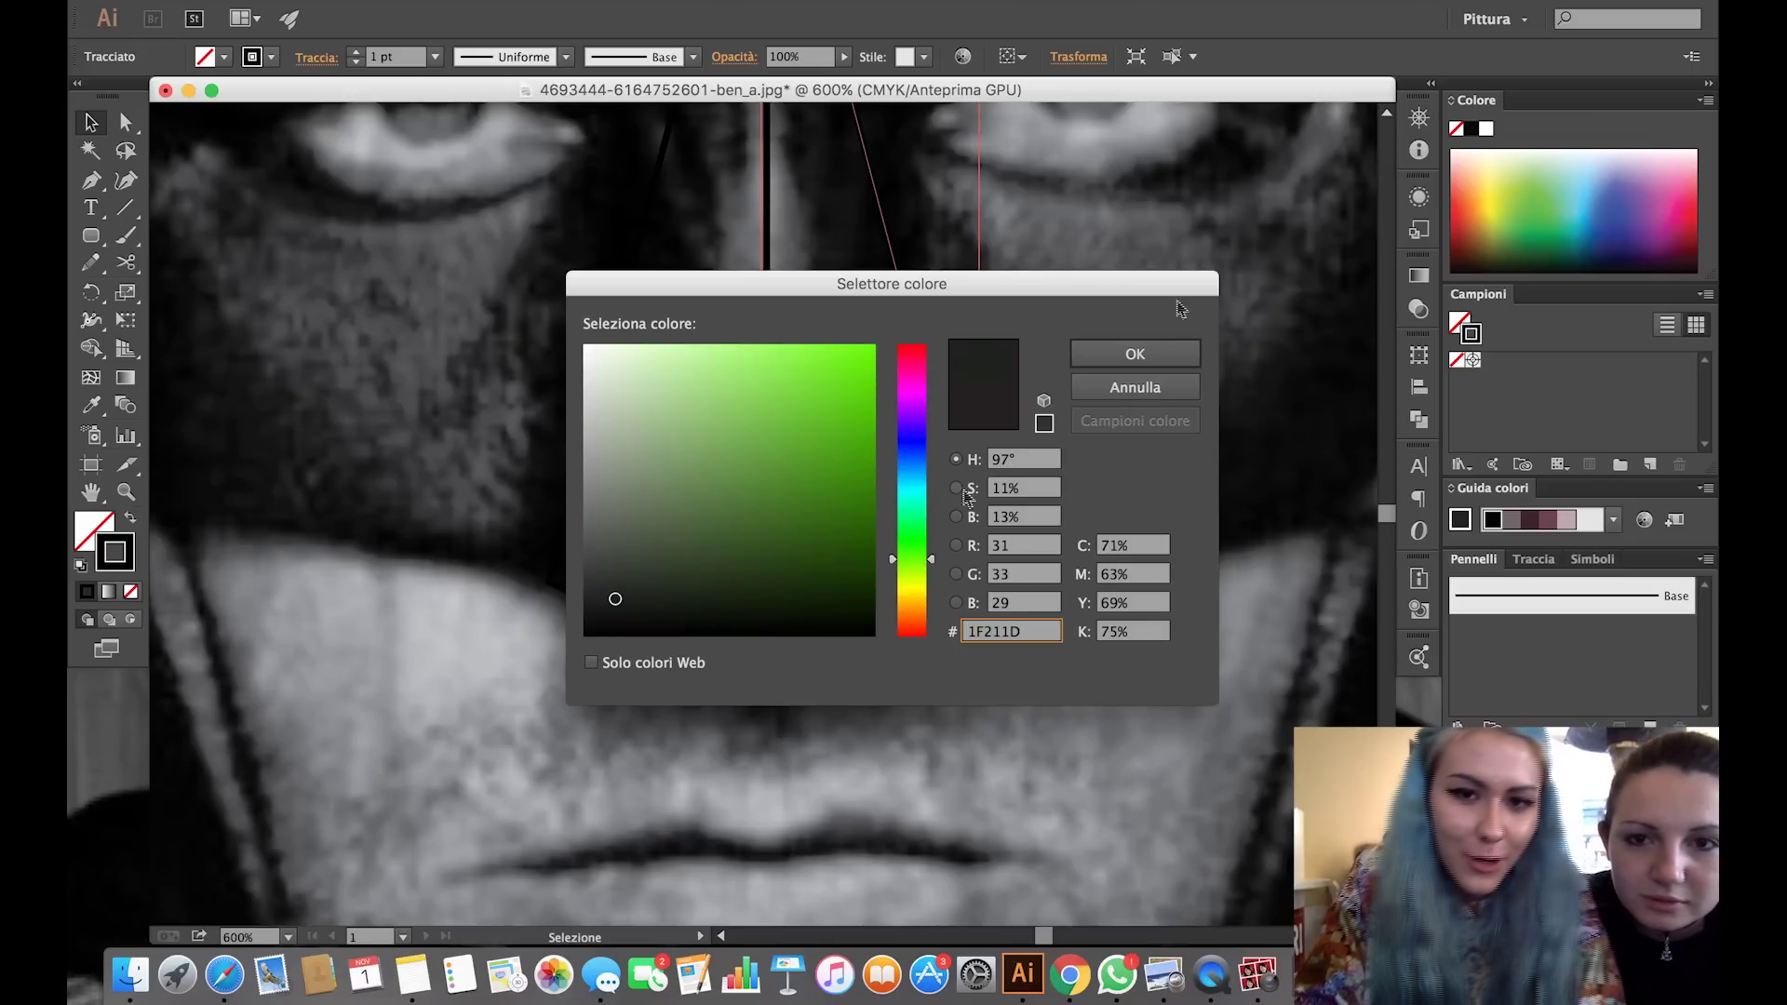
left_click(857, 354)
left_click(1144, 346)
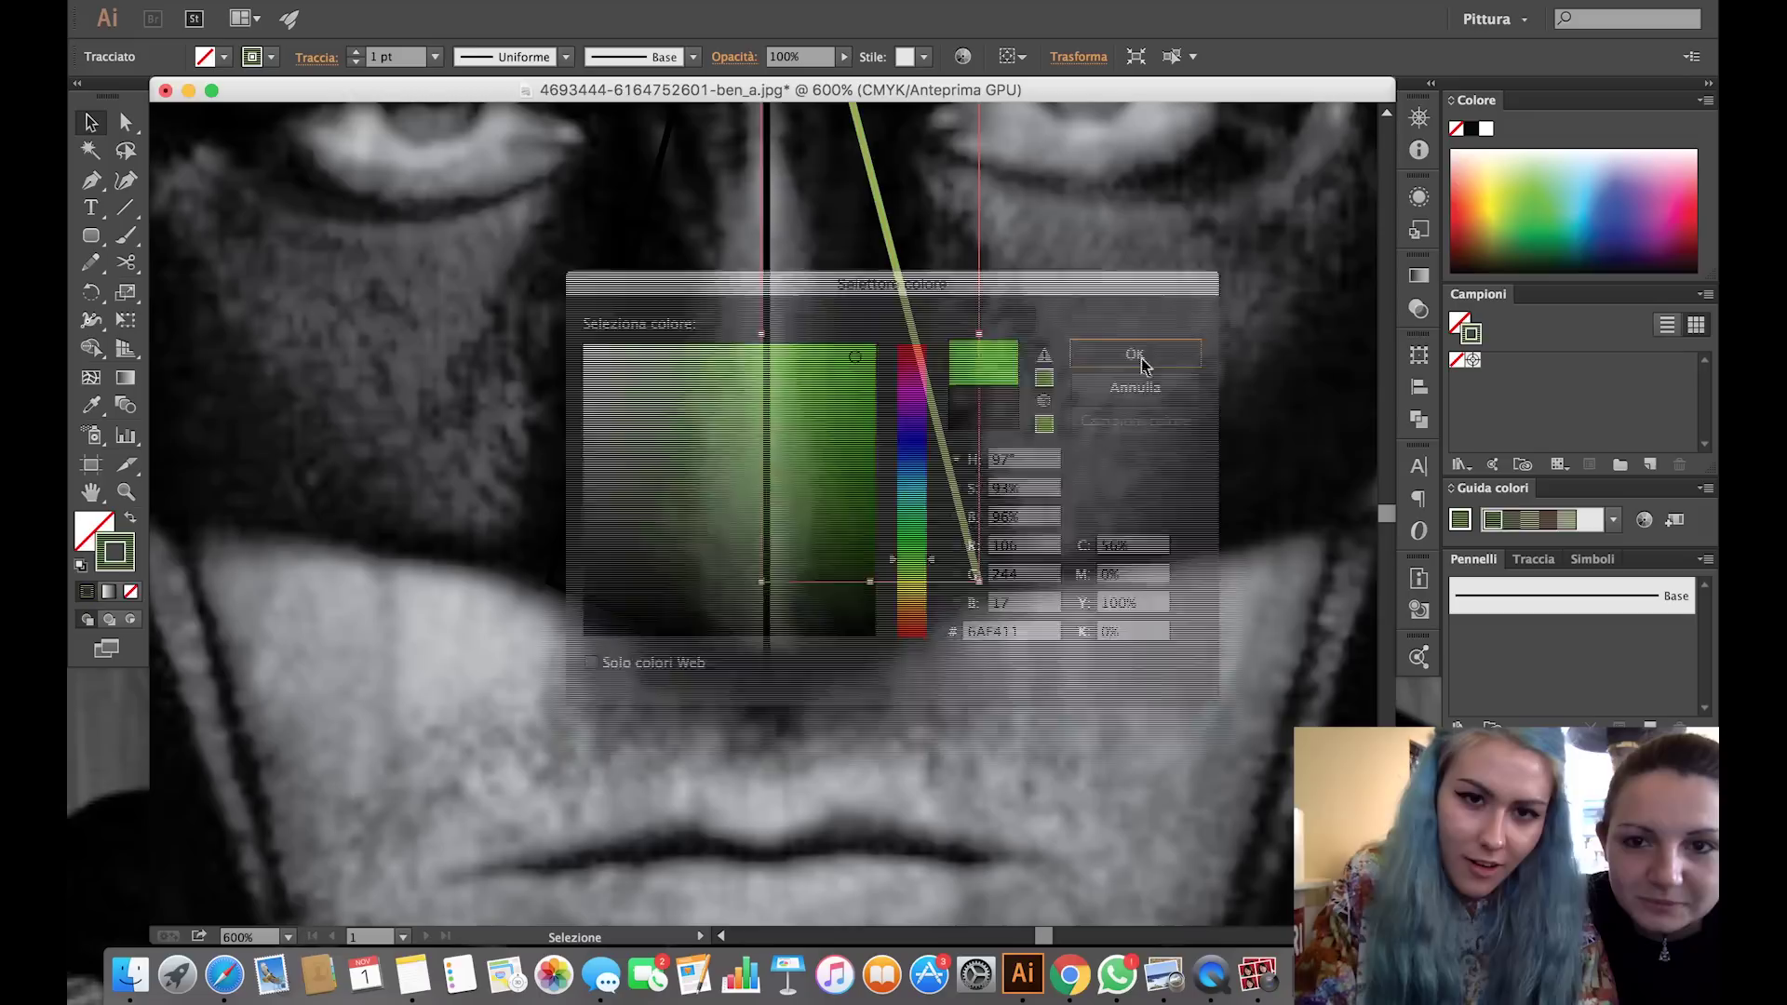
Apply the same green stroke to the left nose outline, then deselect.
left_click(719, 485)
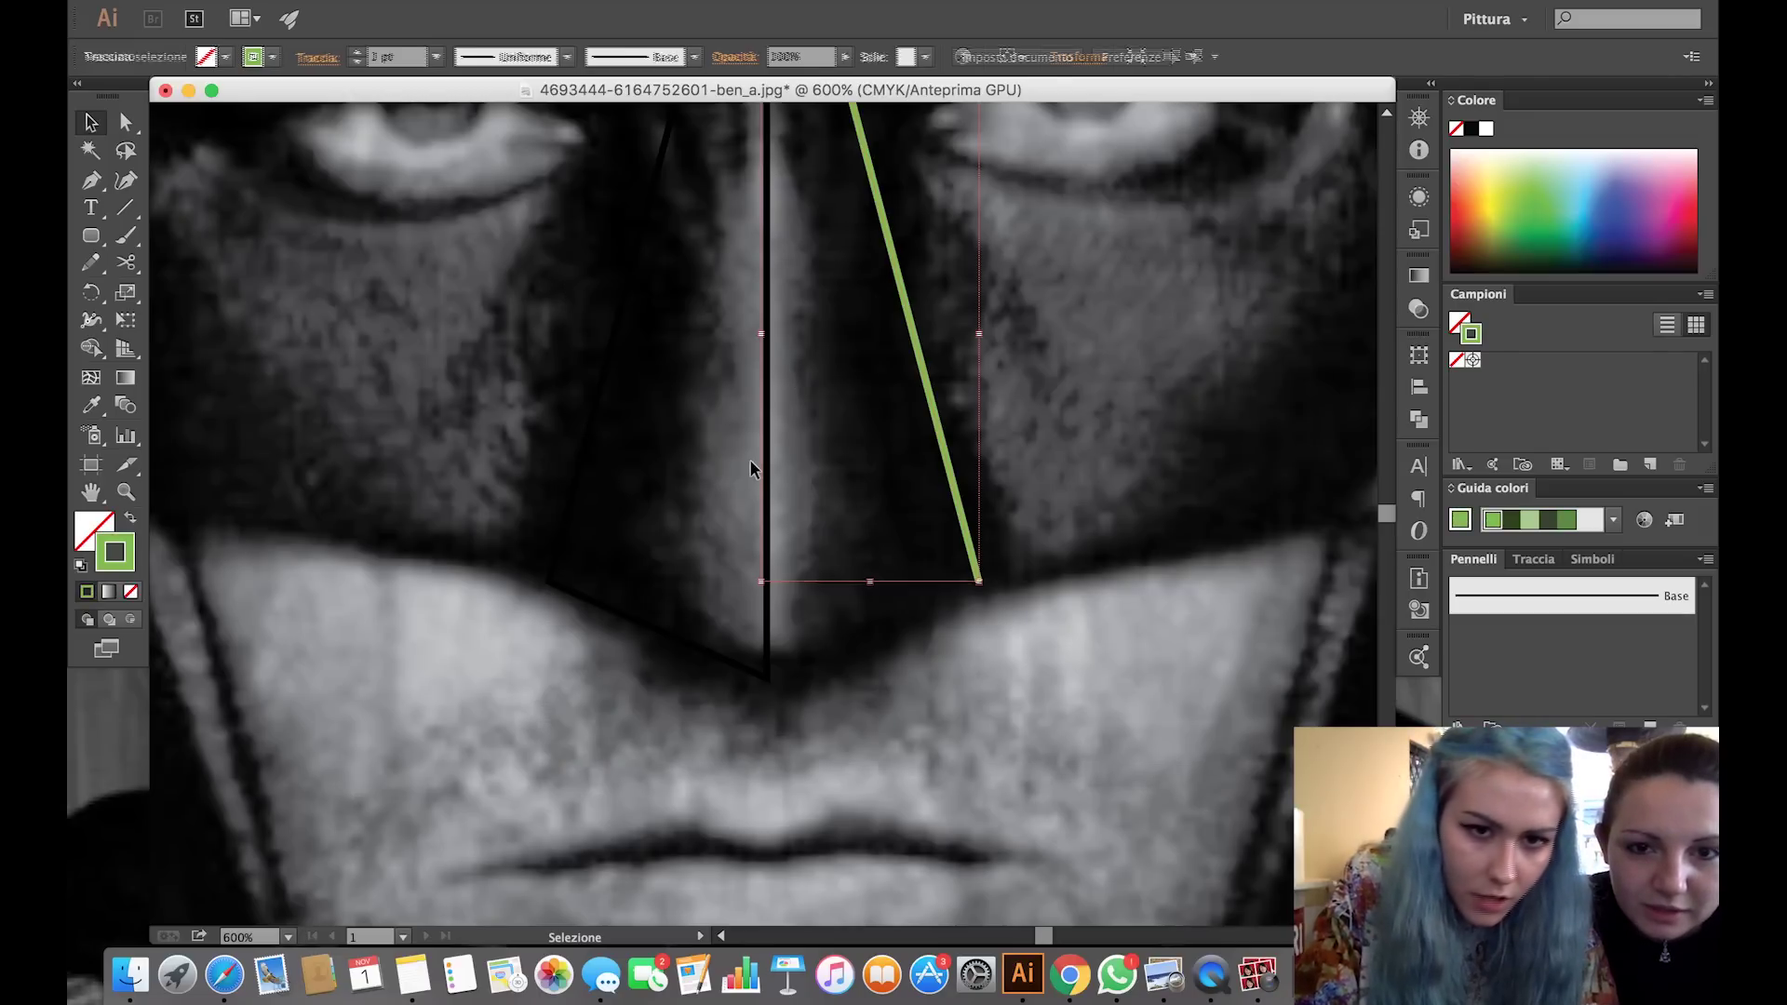
left_click(596, 421)
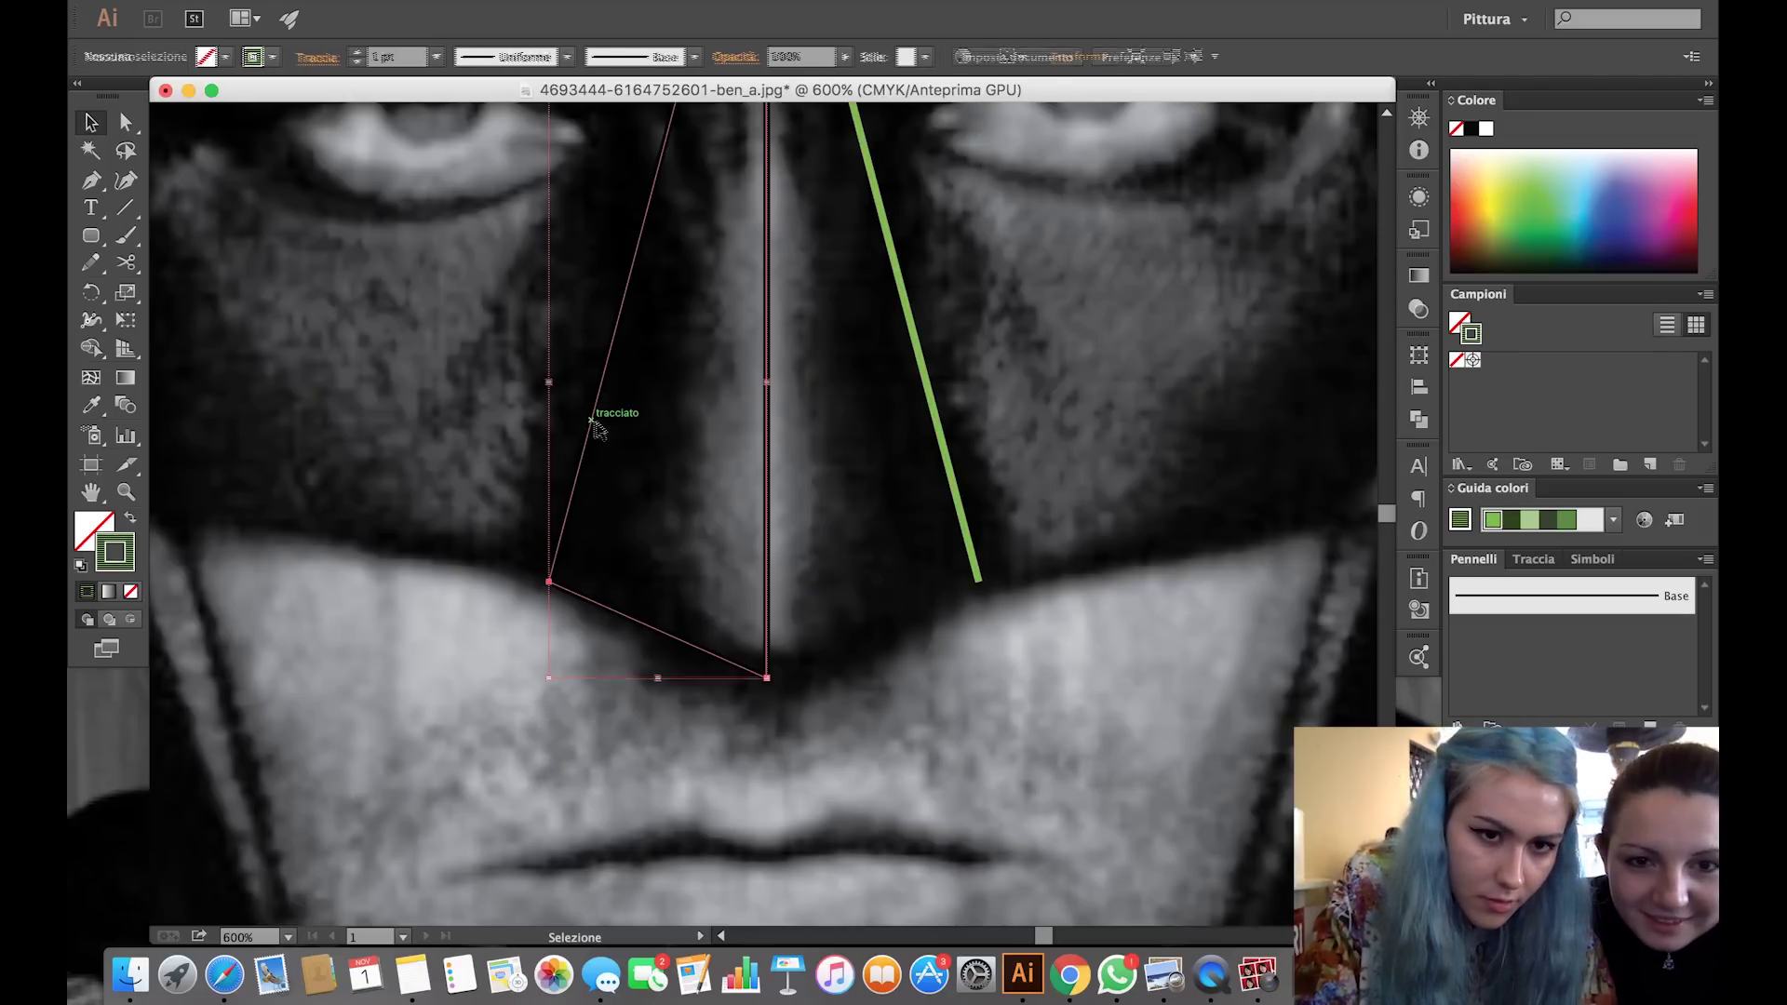
double_click(593, 428)
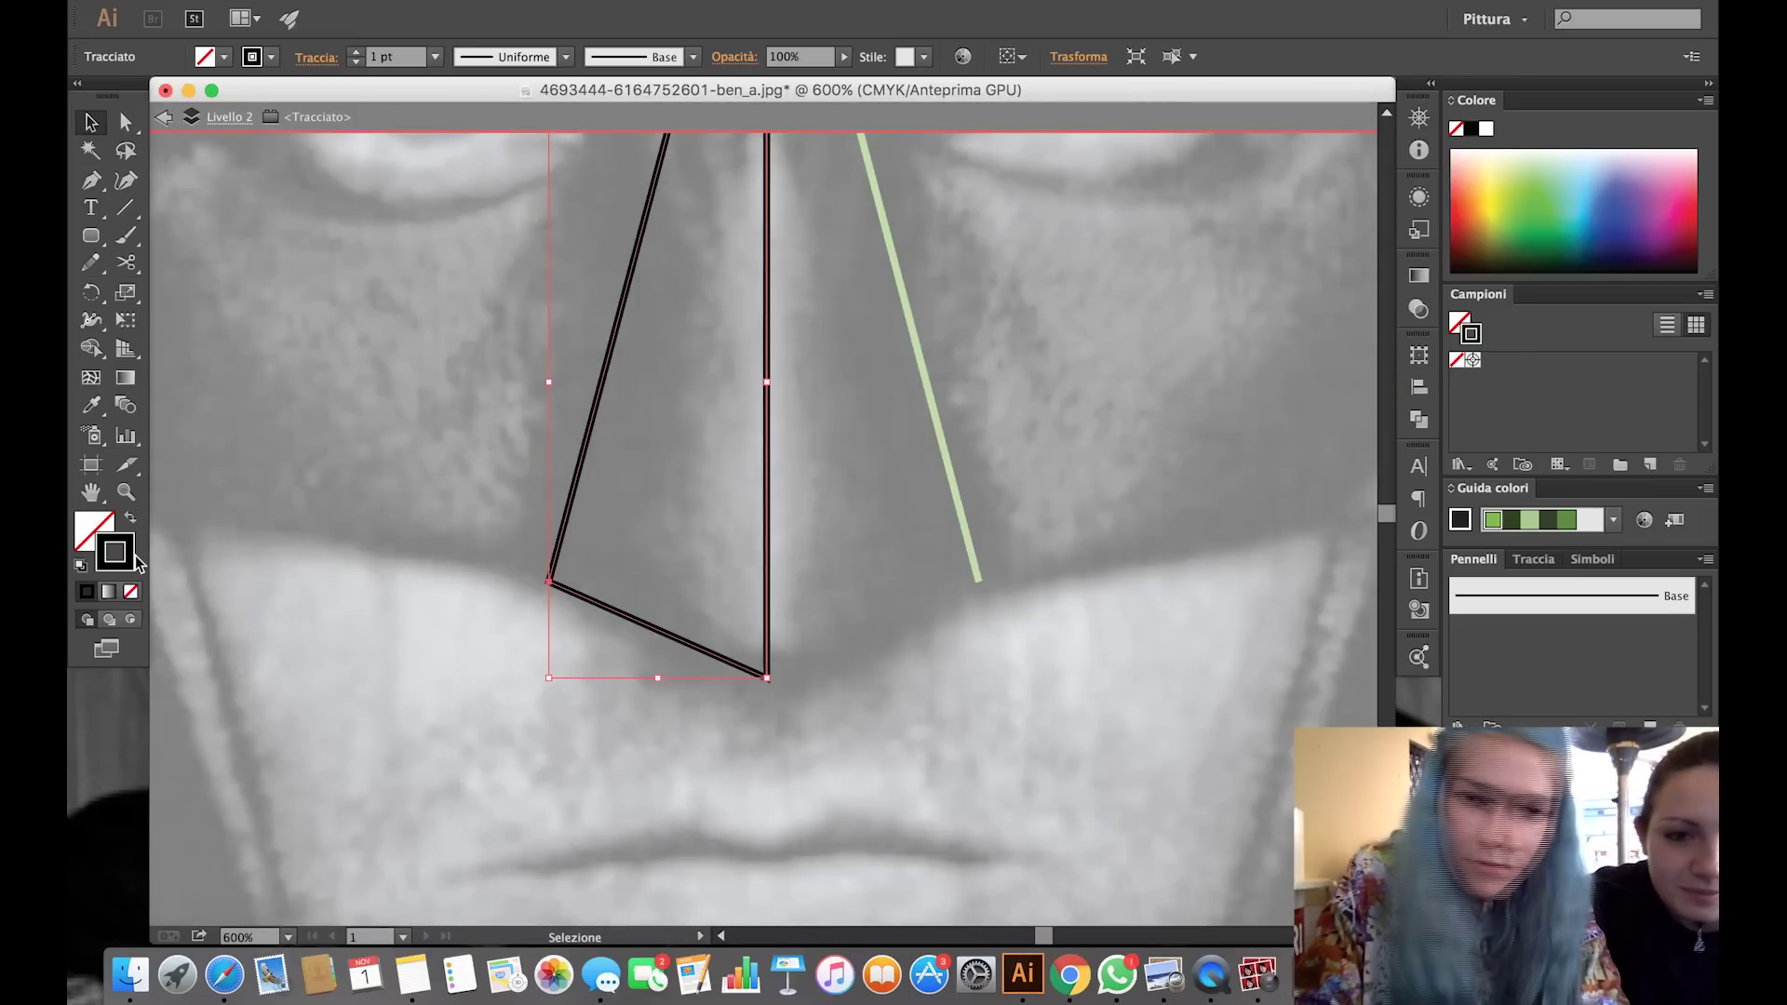
left_click(1542, 205)
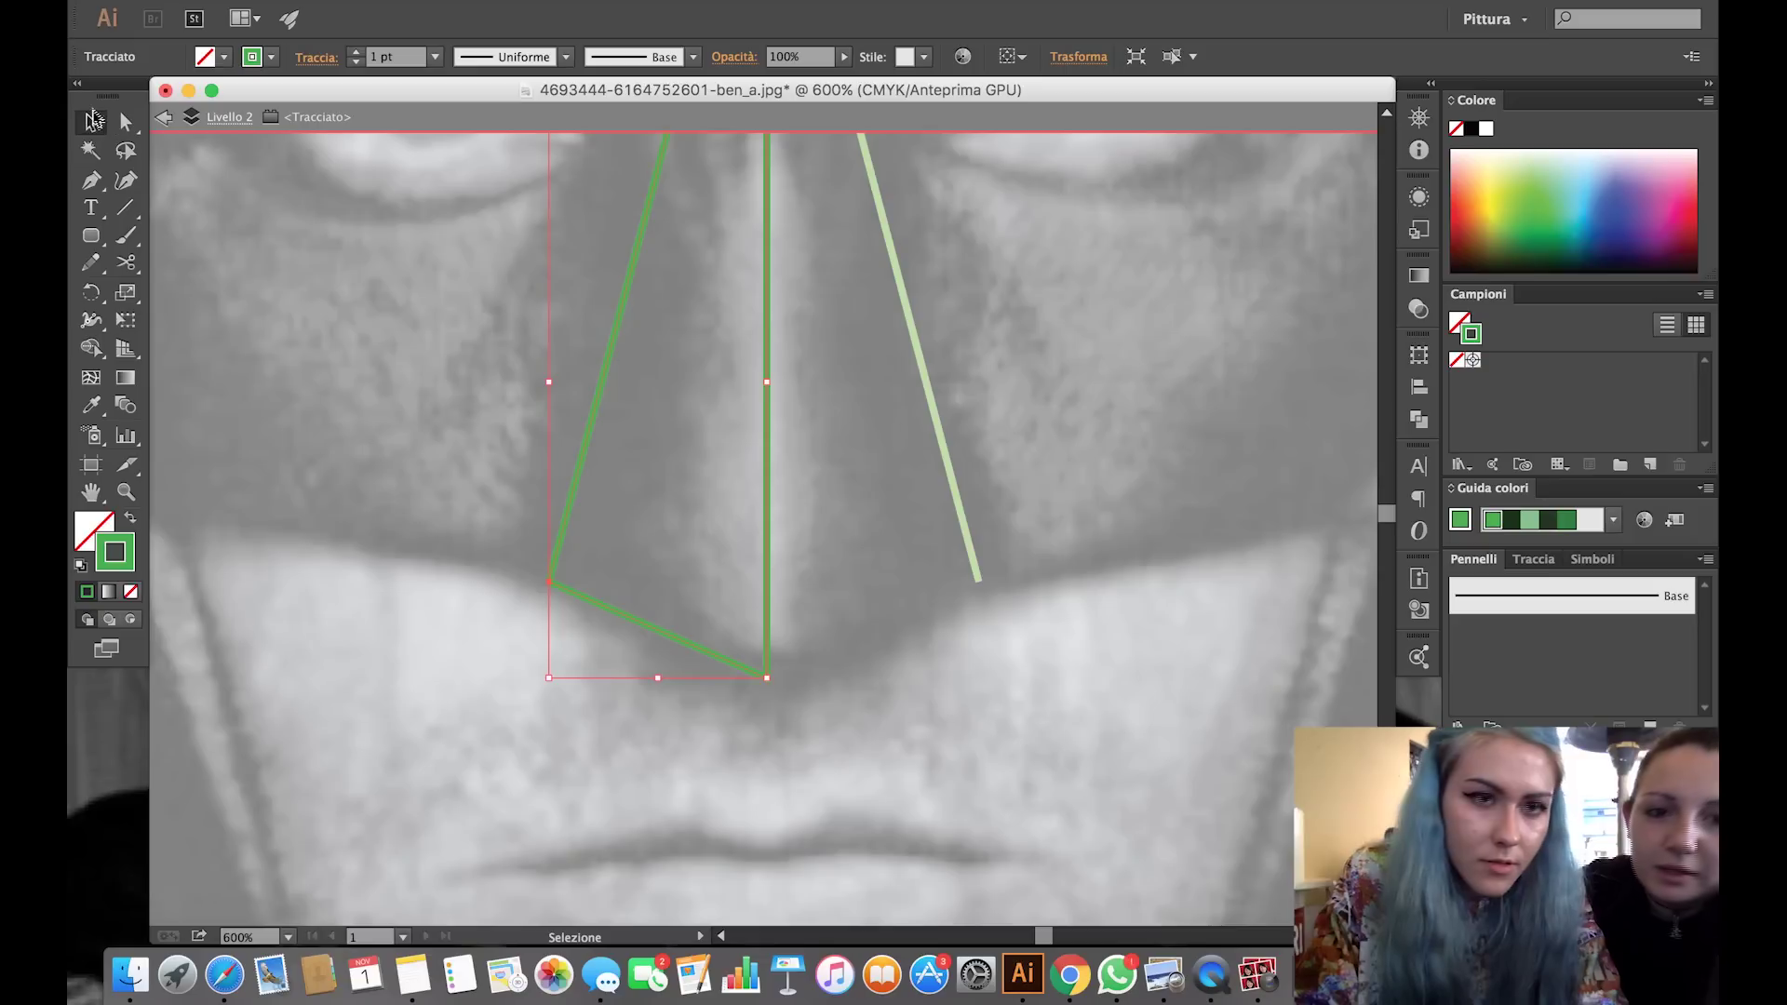
left_click(1106, 500)
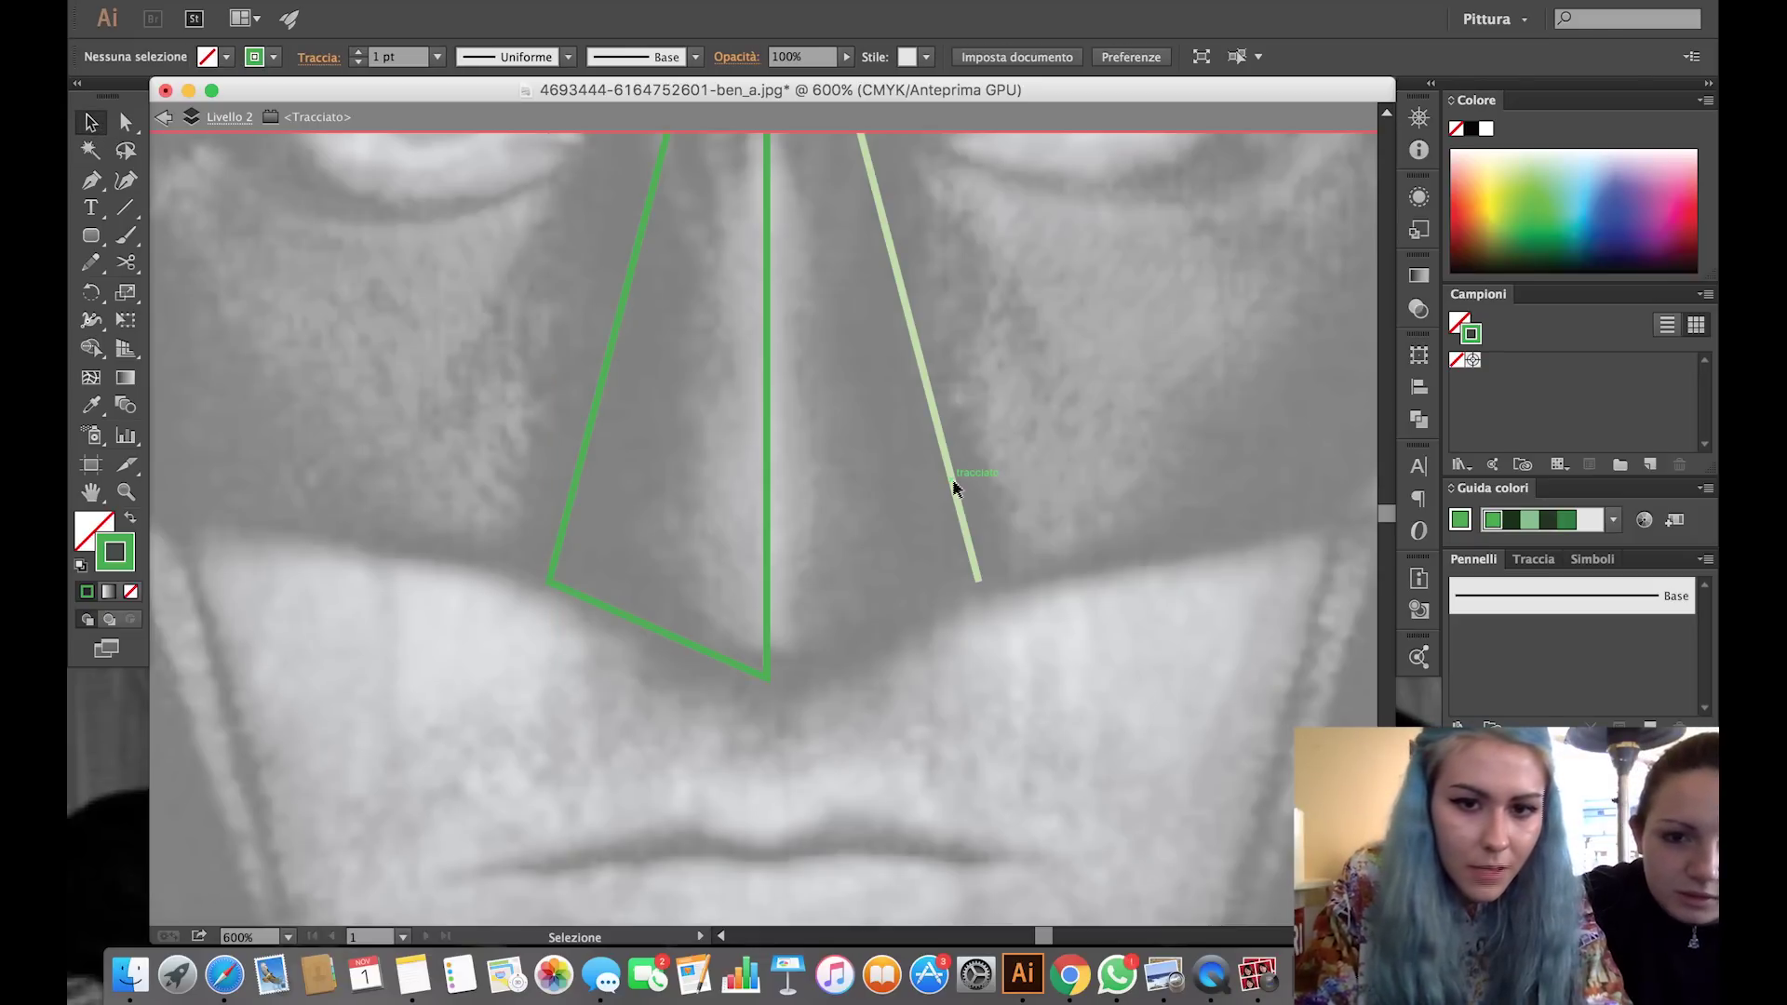
Leave isolation mode and delete the loose right-hand nose line.
scroll(949, 474, "up", 5)
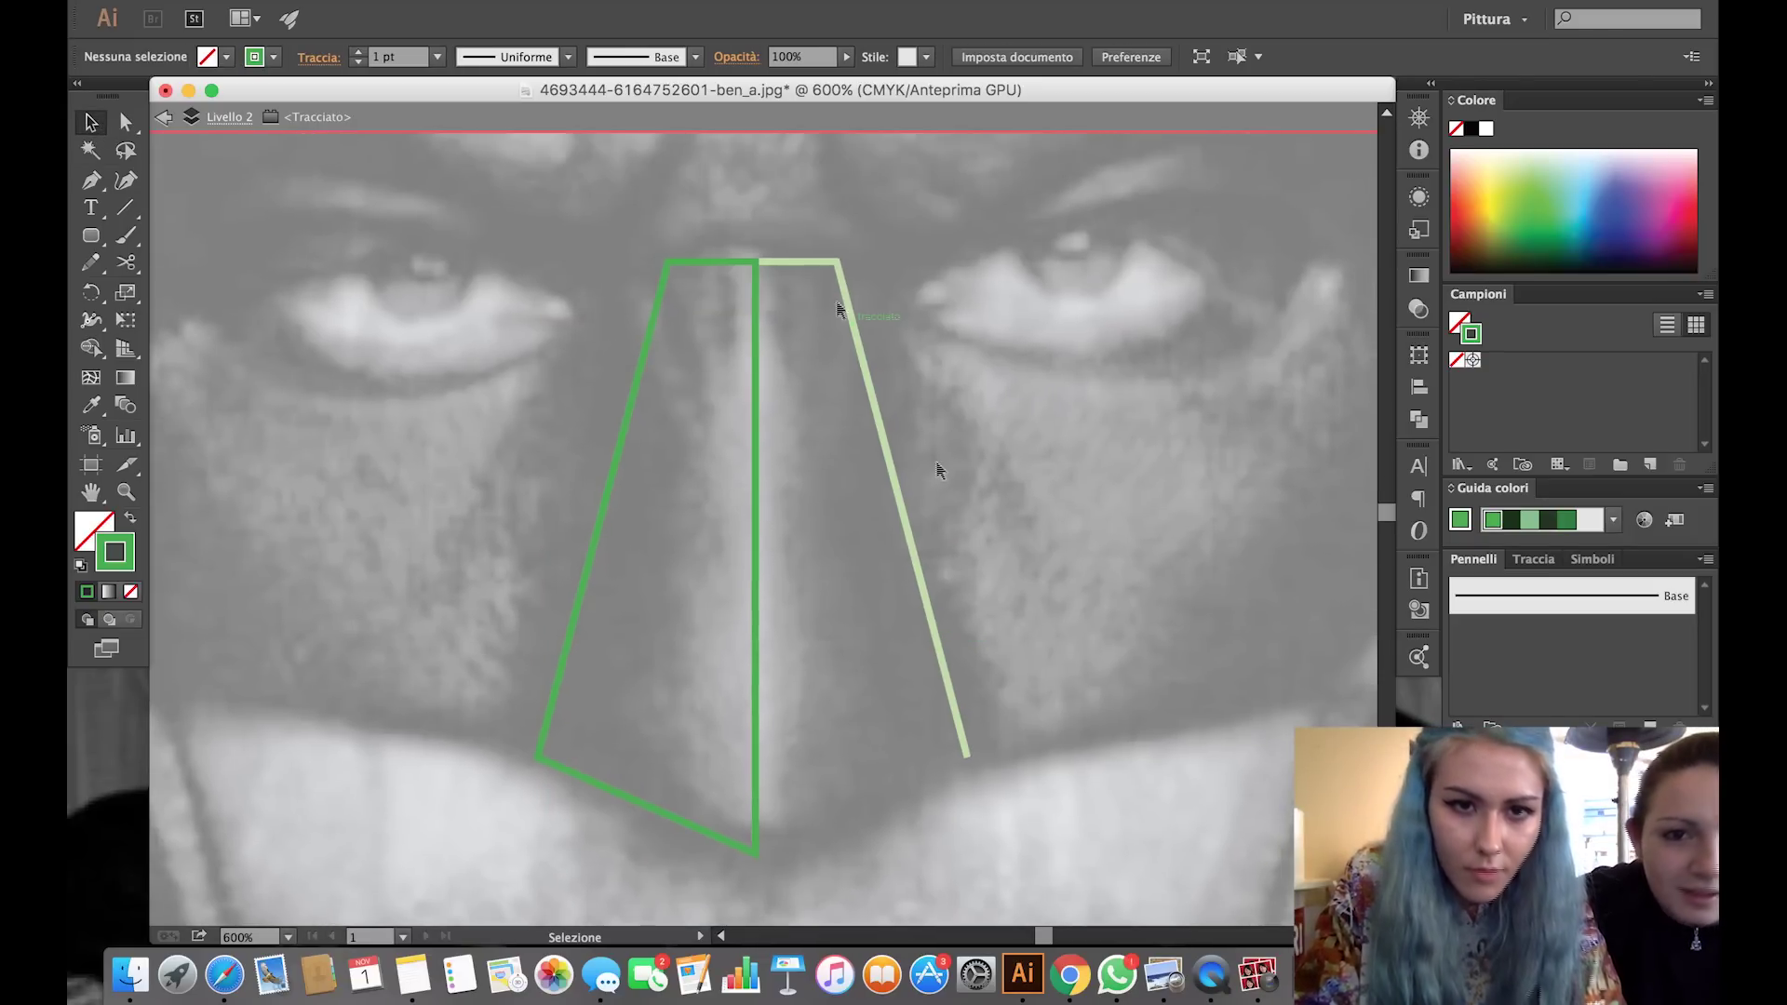
left_click(122, 123)
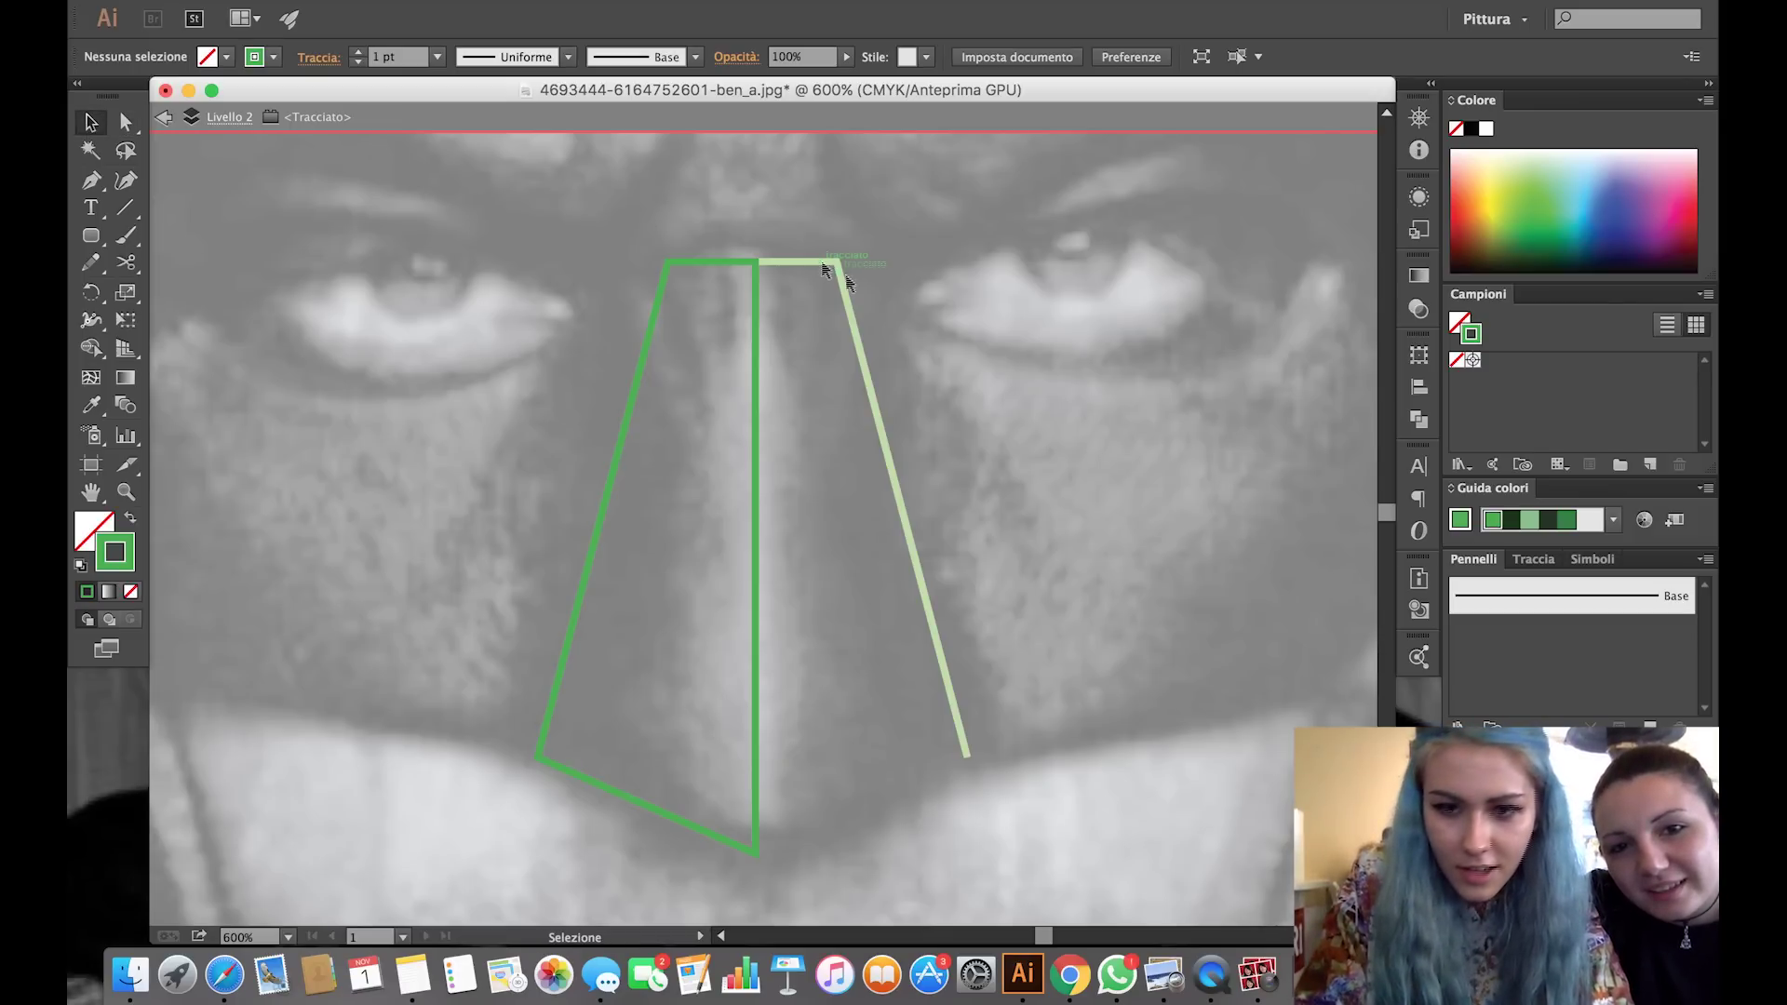
key("Escape")
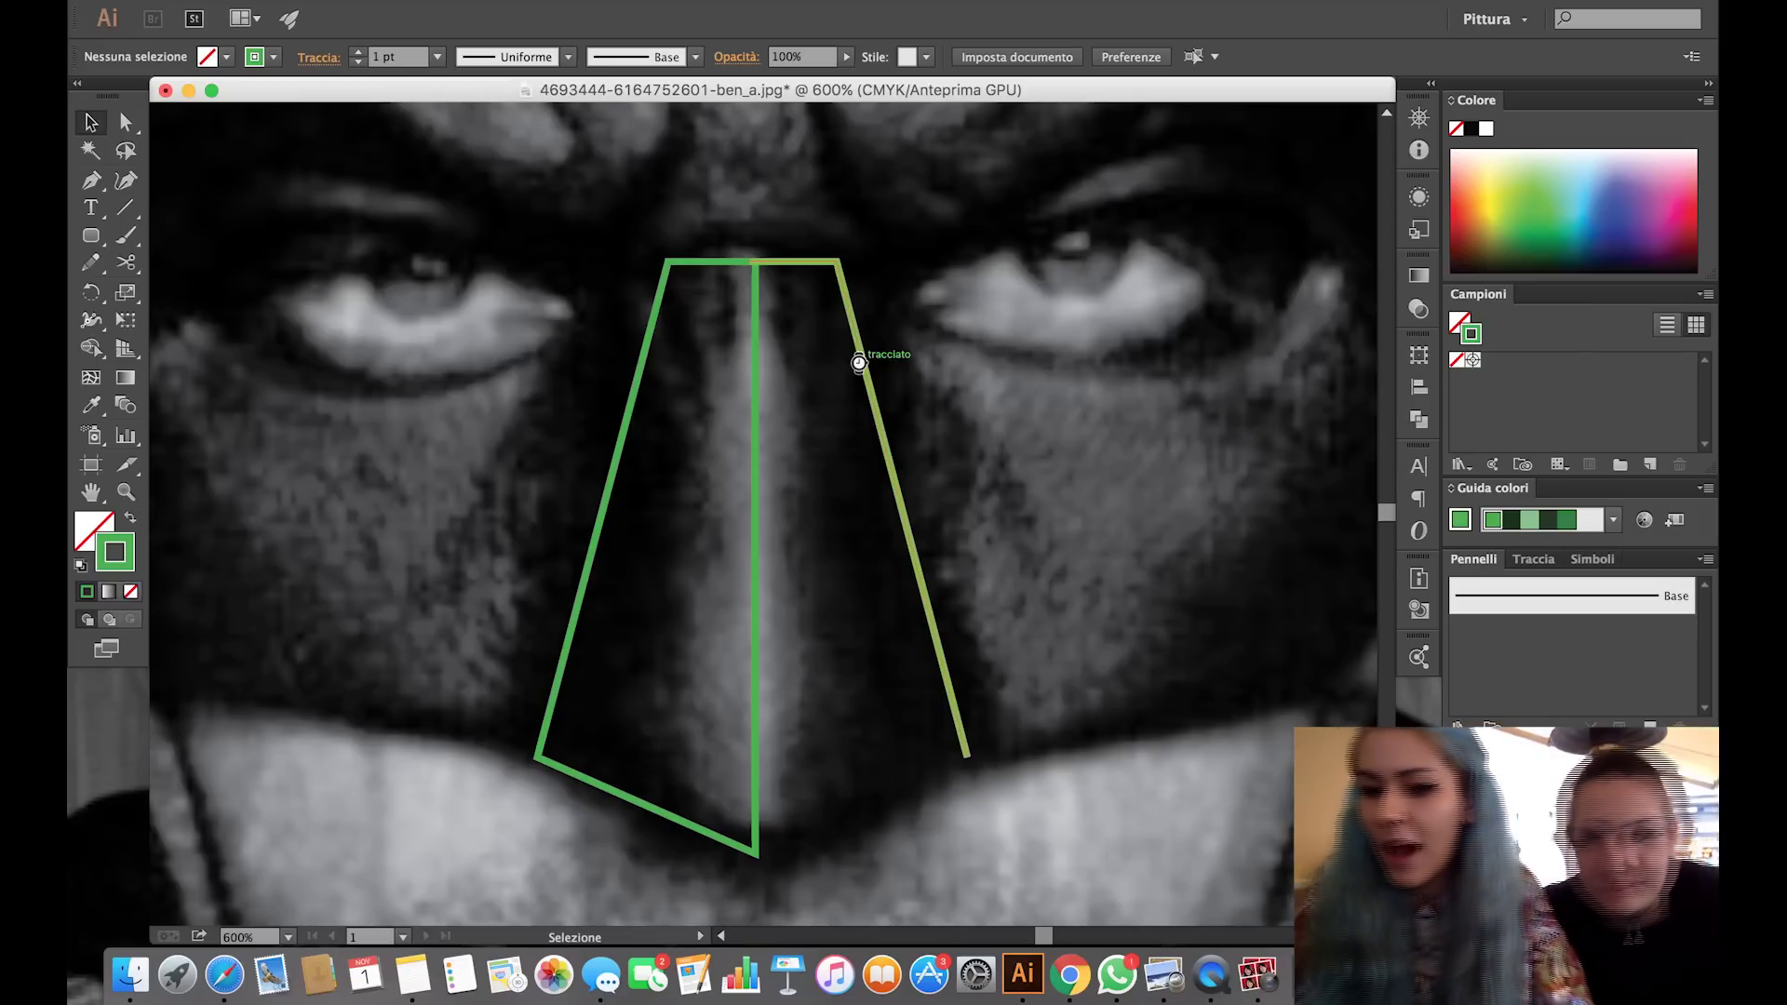
left_click(831, 263)
key("Delete")
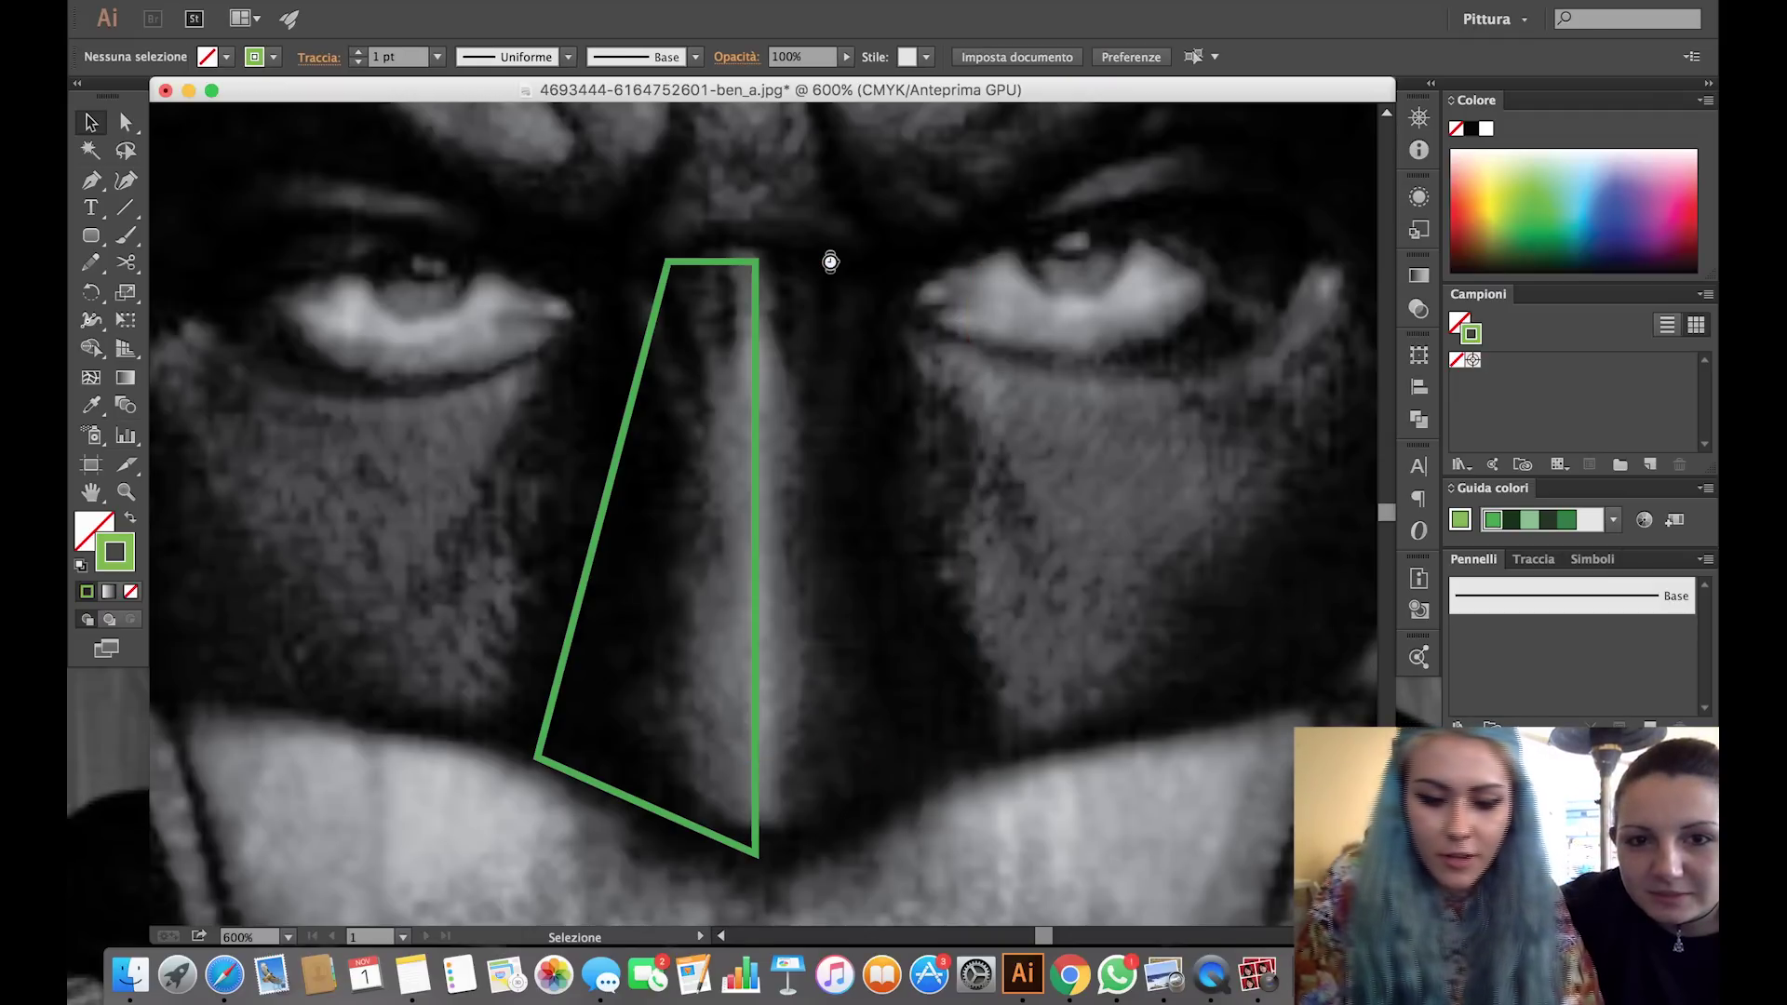
Duplicate the left nose shape to the right and reflect the copy vertically.
left_click(690, 266)
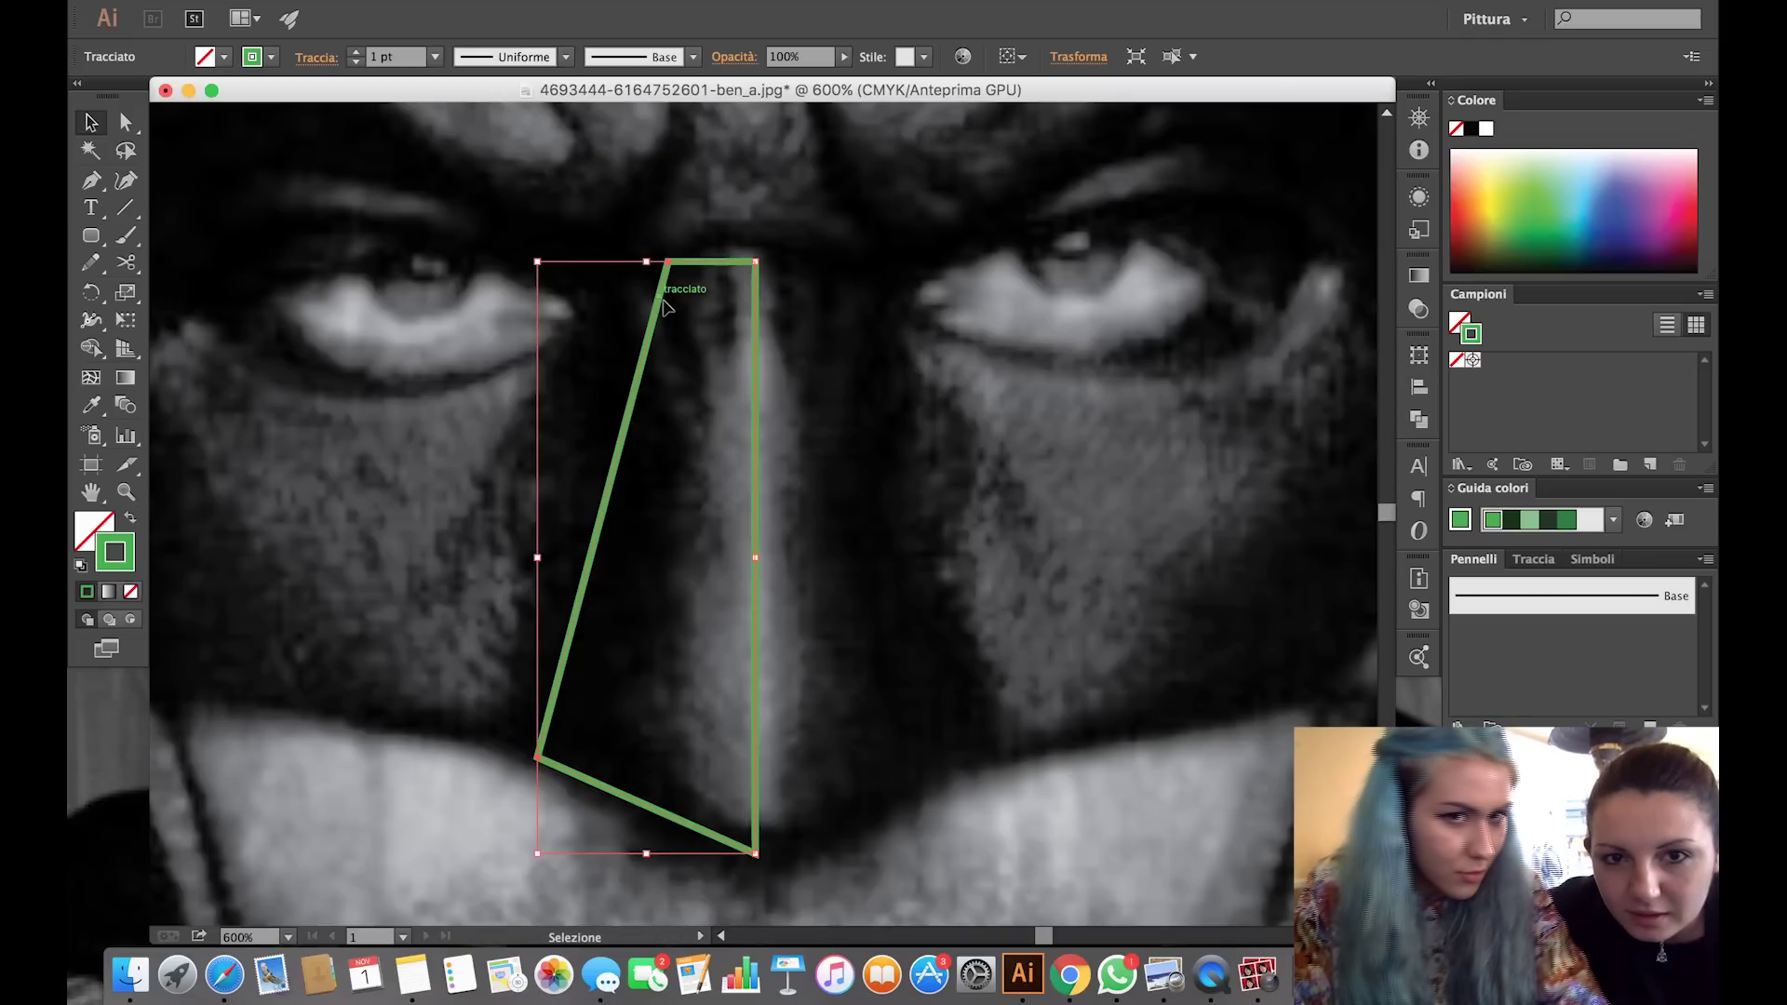
mouse_move(664, 308)
left_mouse_down()
mouse_move(821, 323)
mouse_move(821, 305)
left_mouse_up()
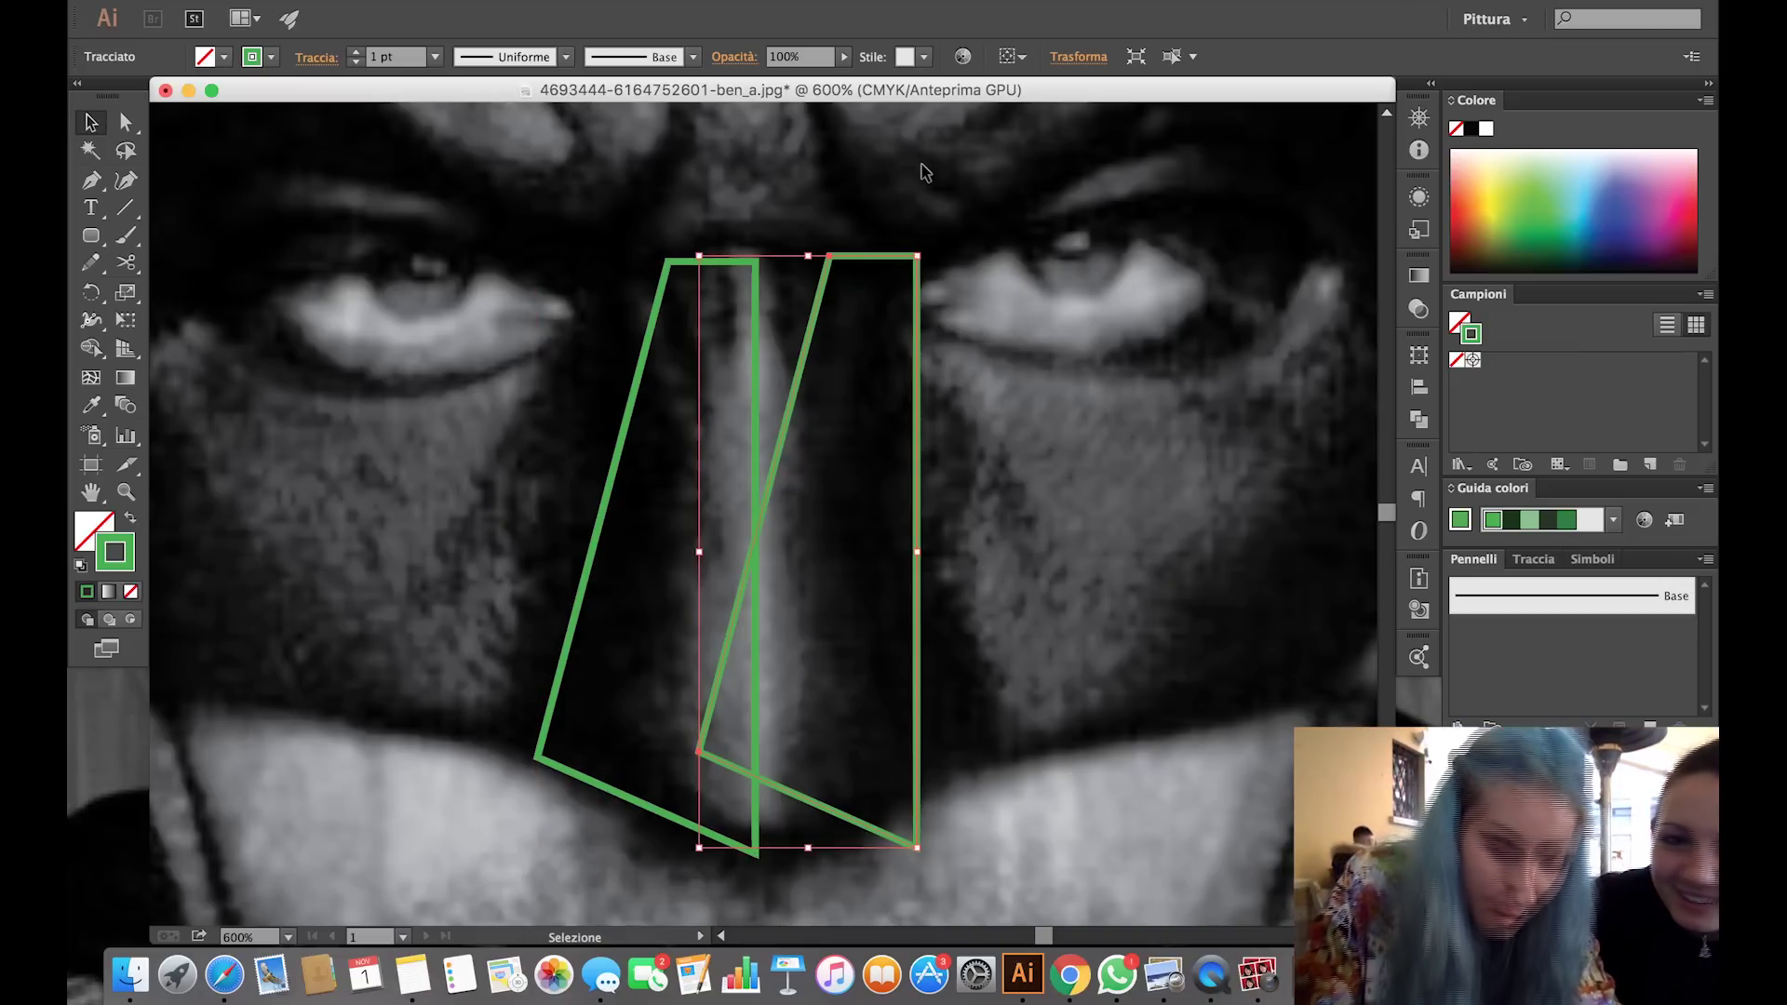
left_click_drag(870, 262, 828, 271)
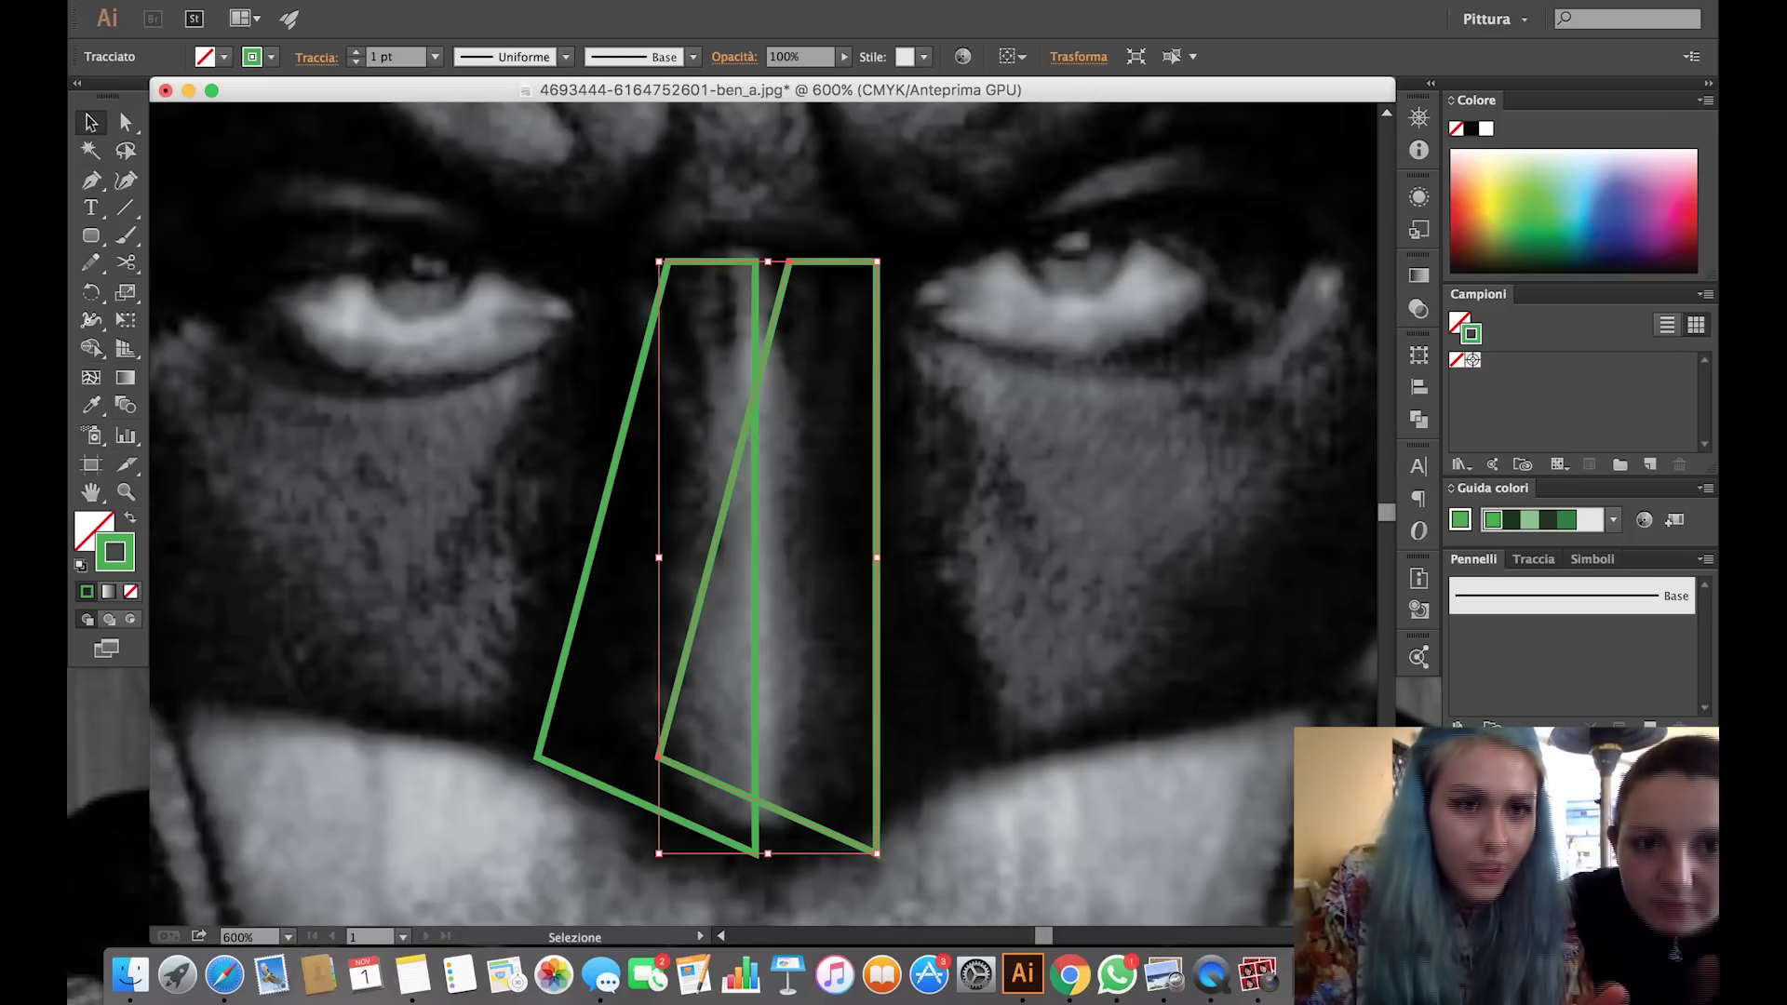
left_click(410, 0)
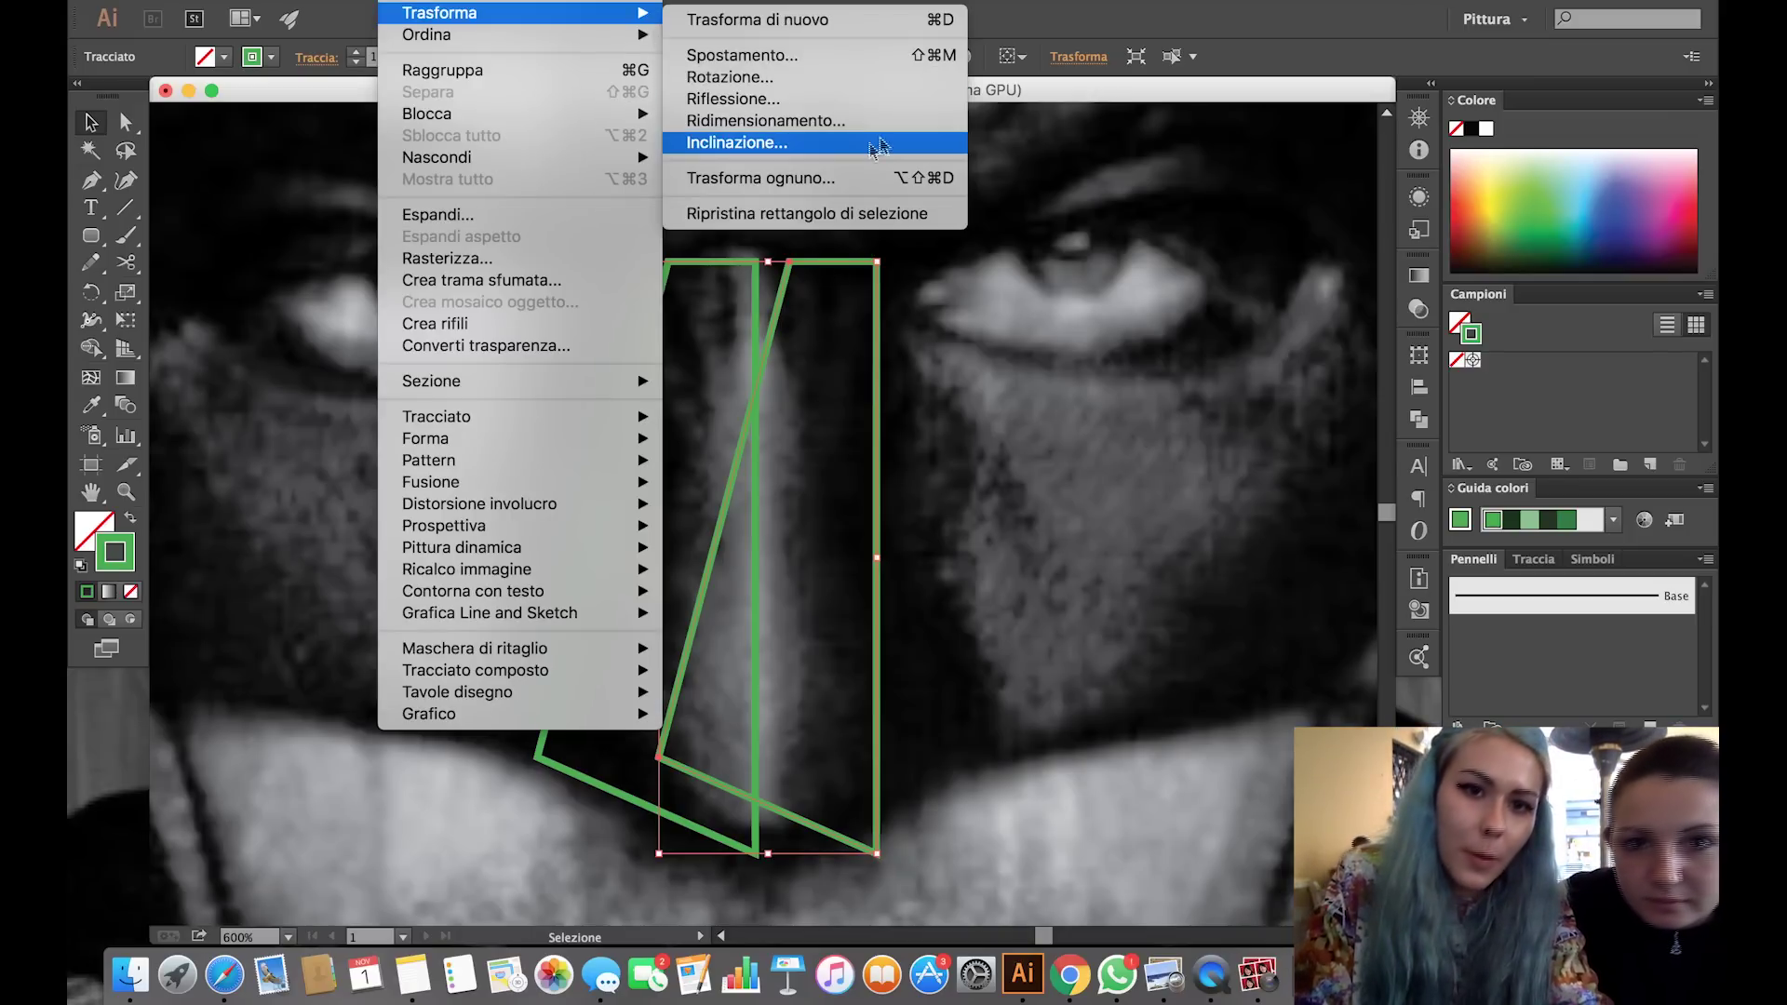
left_click(875, 100)
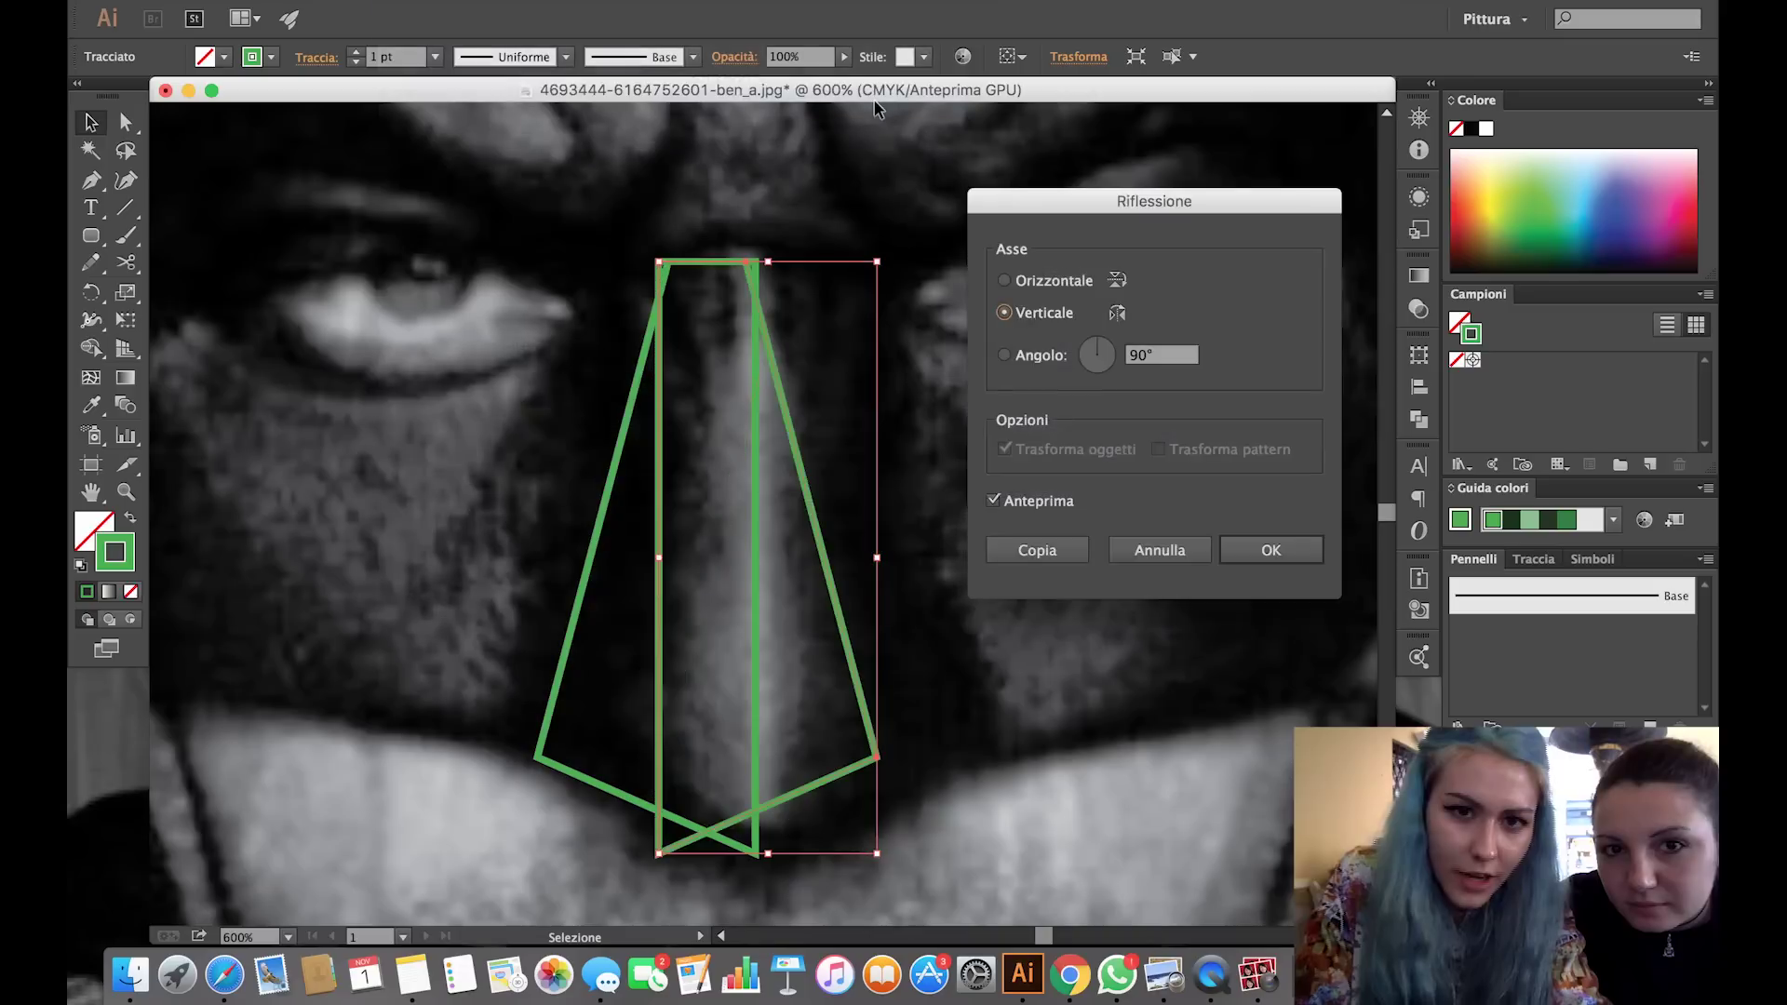
left_click(1271, 549)
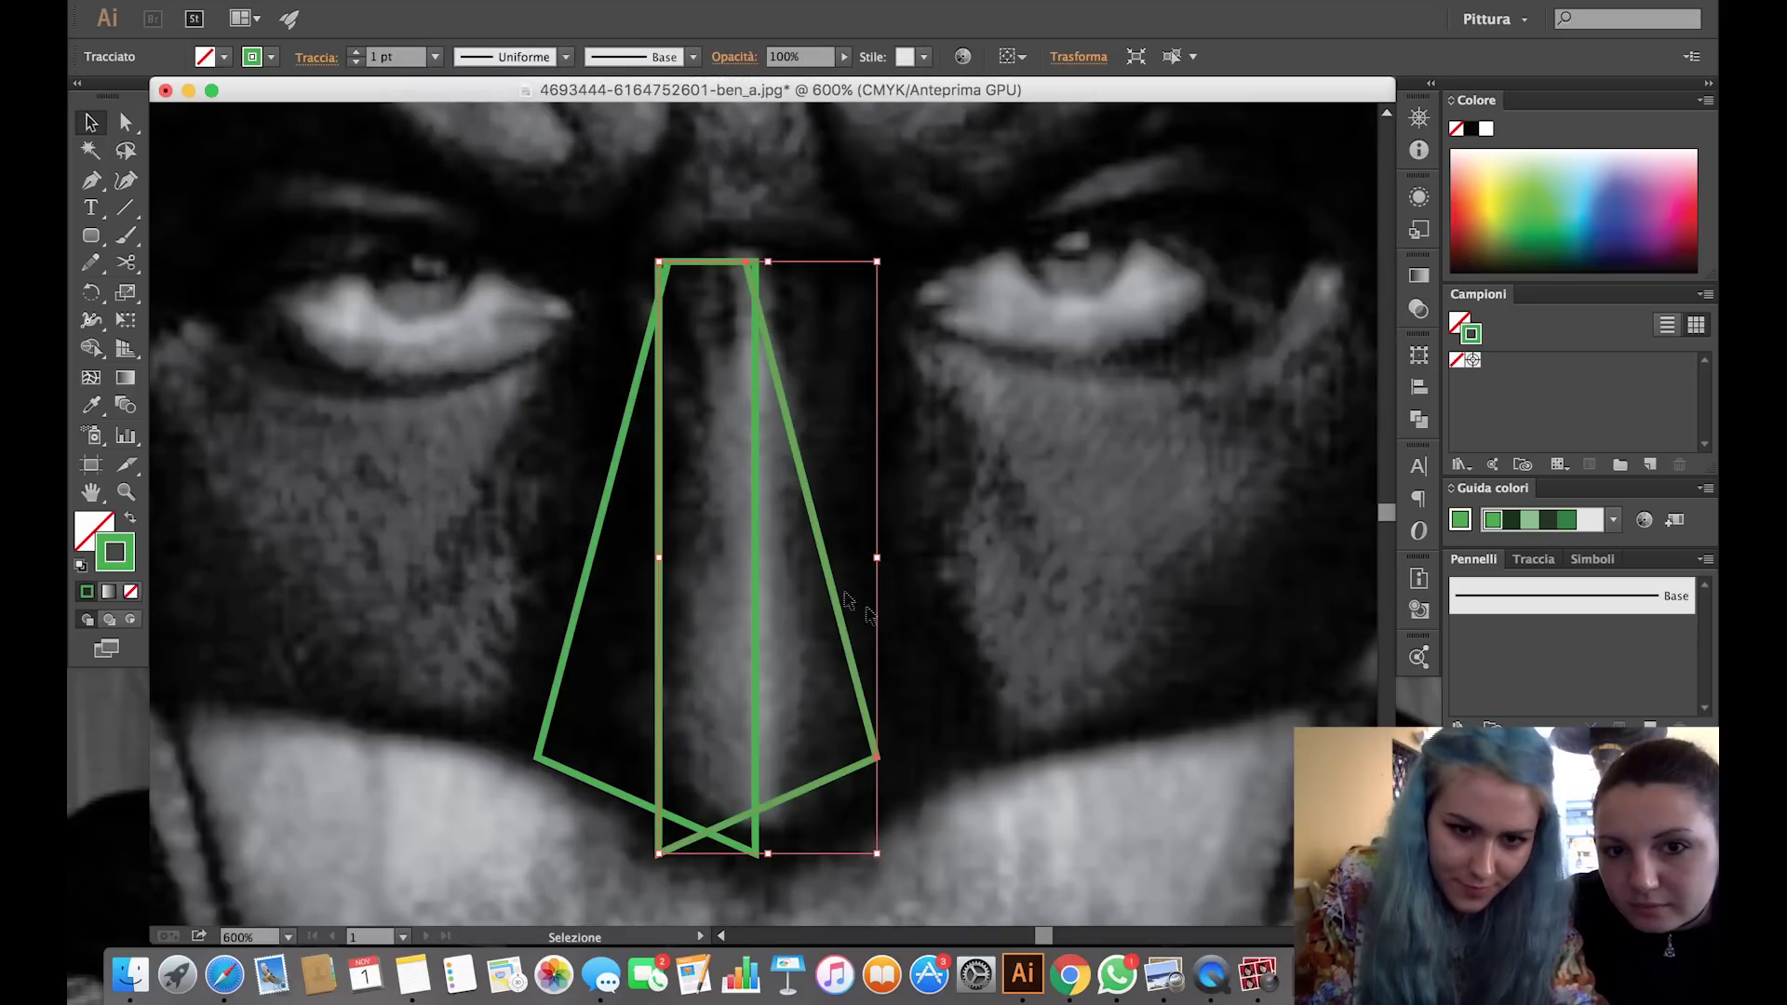
Move the mirrored half flush against the original, deselect, and zoom out to 300%.
left_click_drag(837, 605, 938, 597)
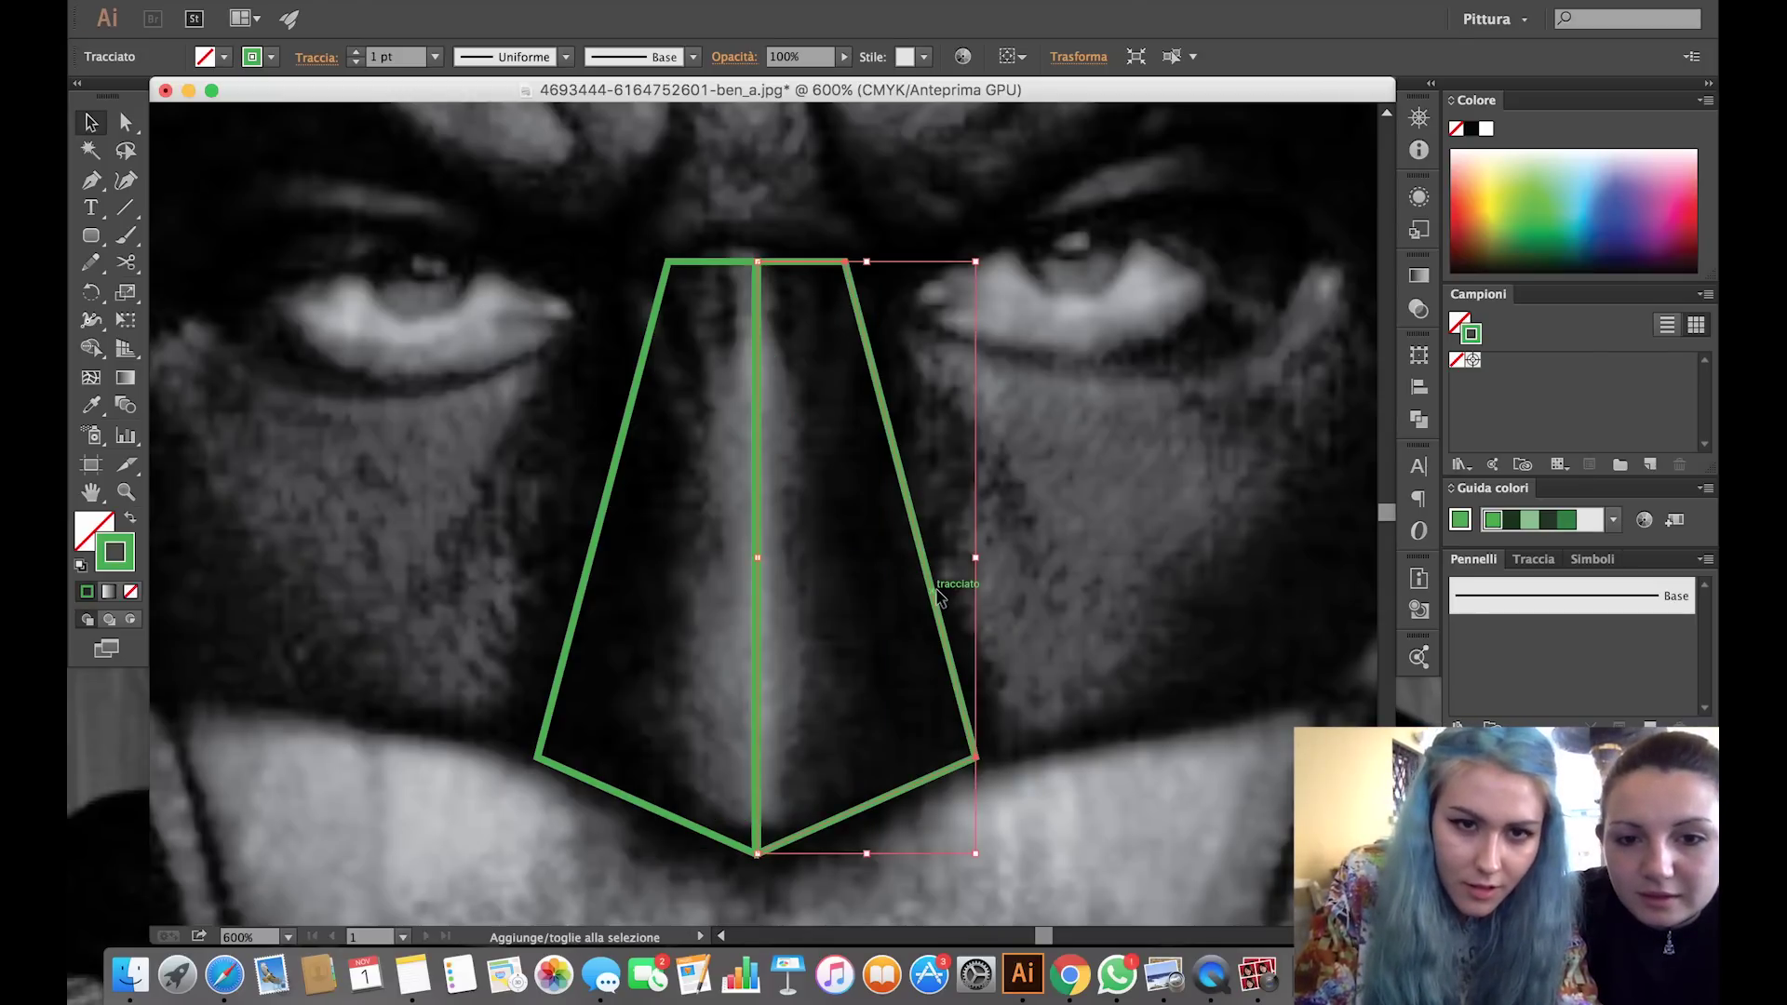
left_click(1154, 507)
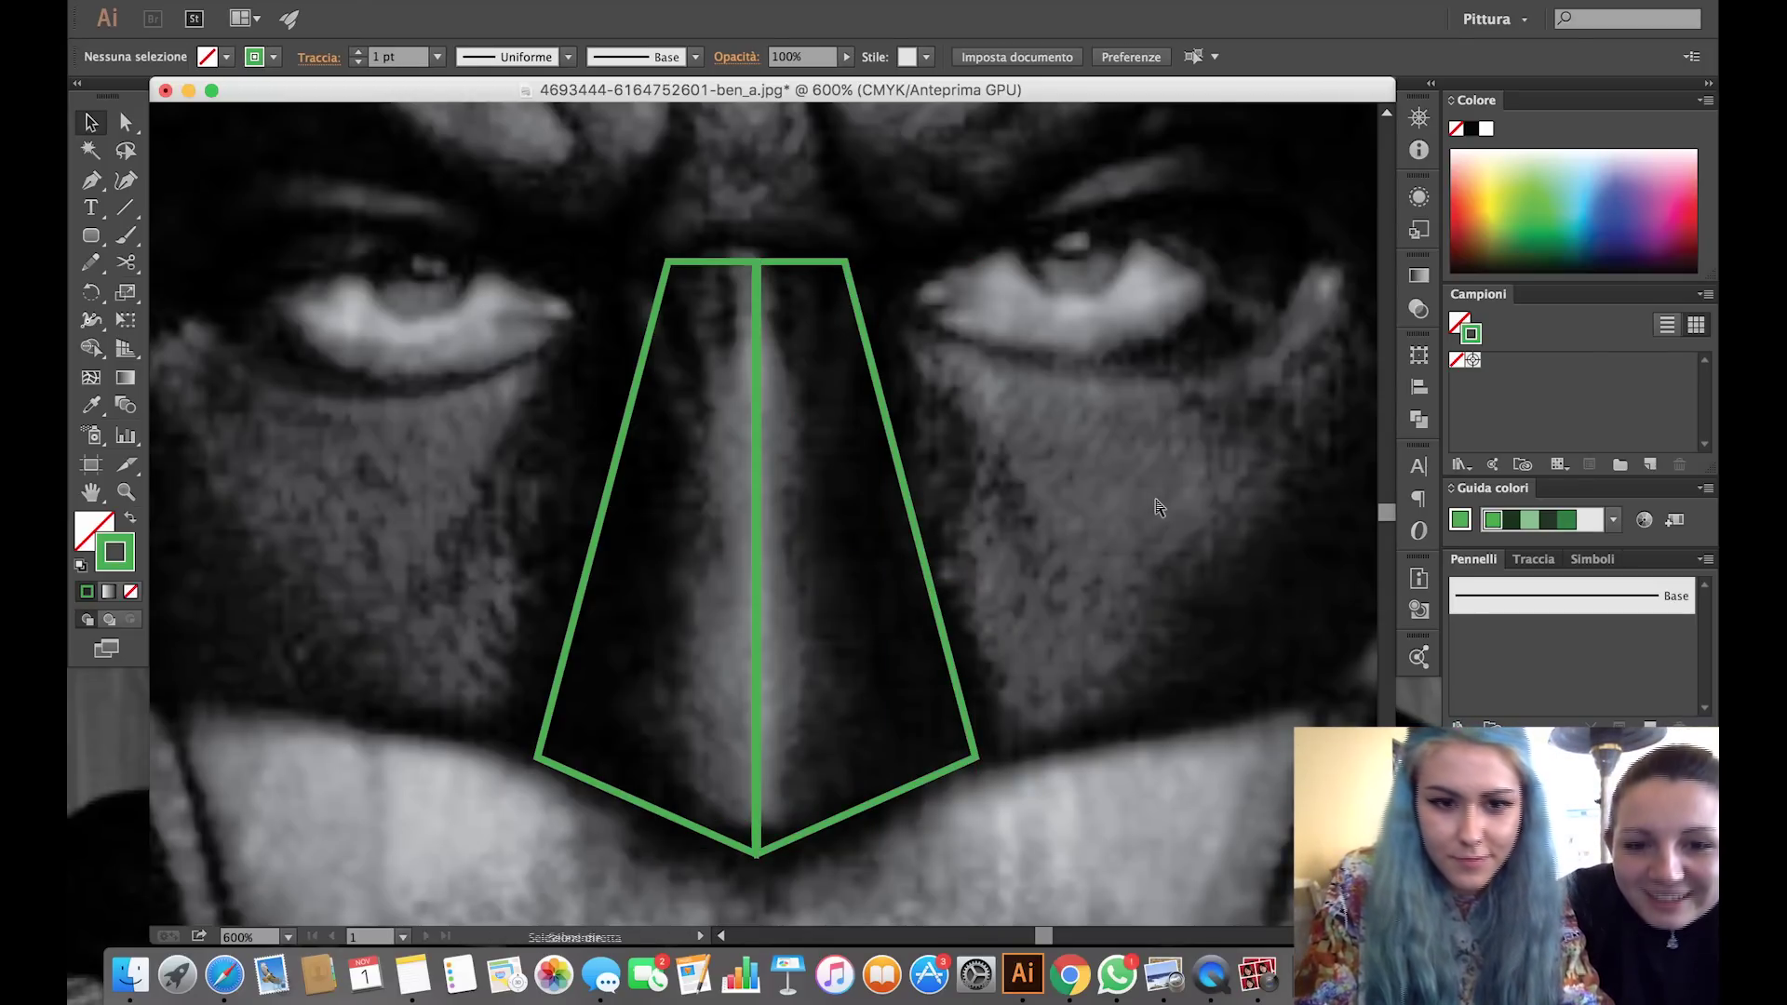
key("super+minus")
key("super+minus")
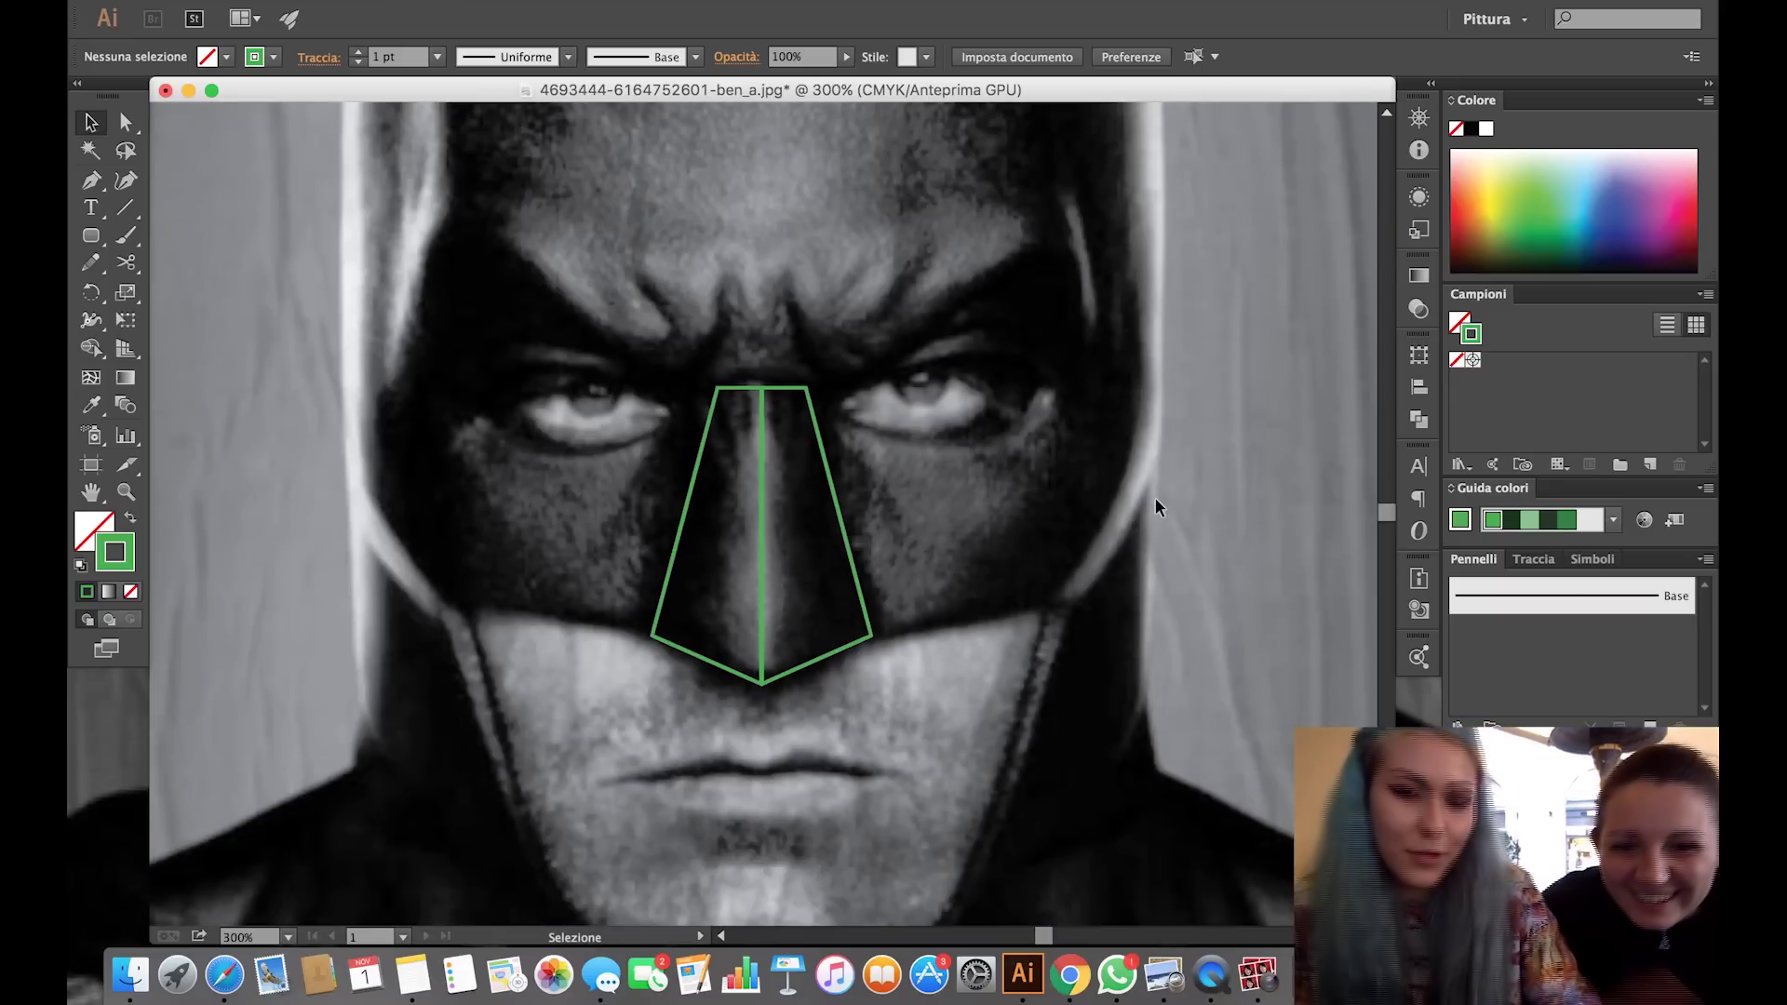
key("super+minus")
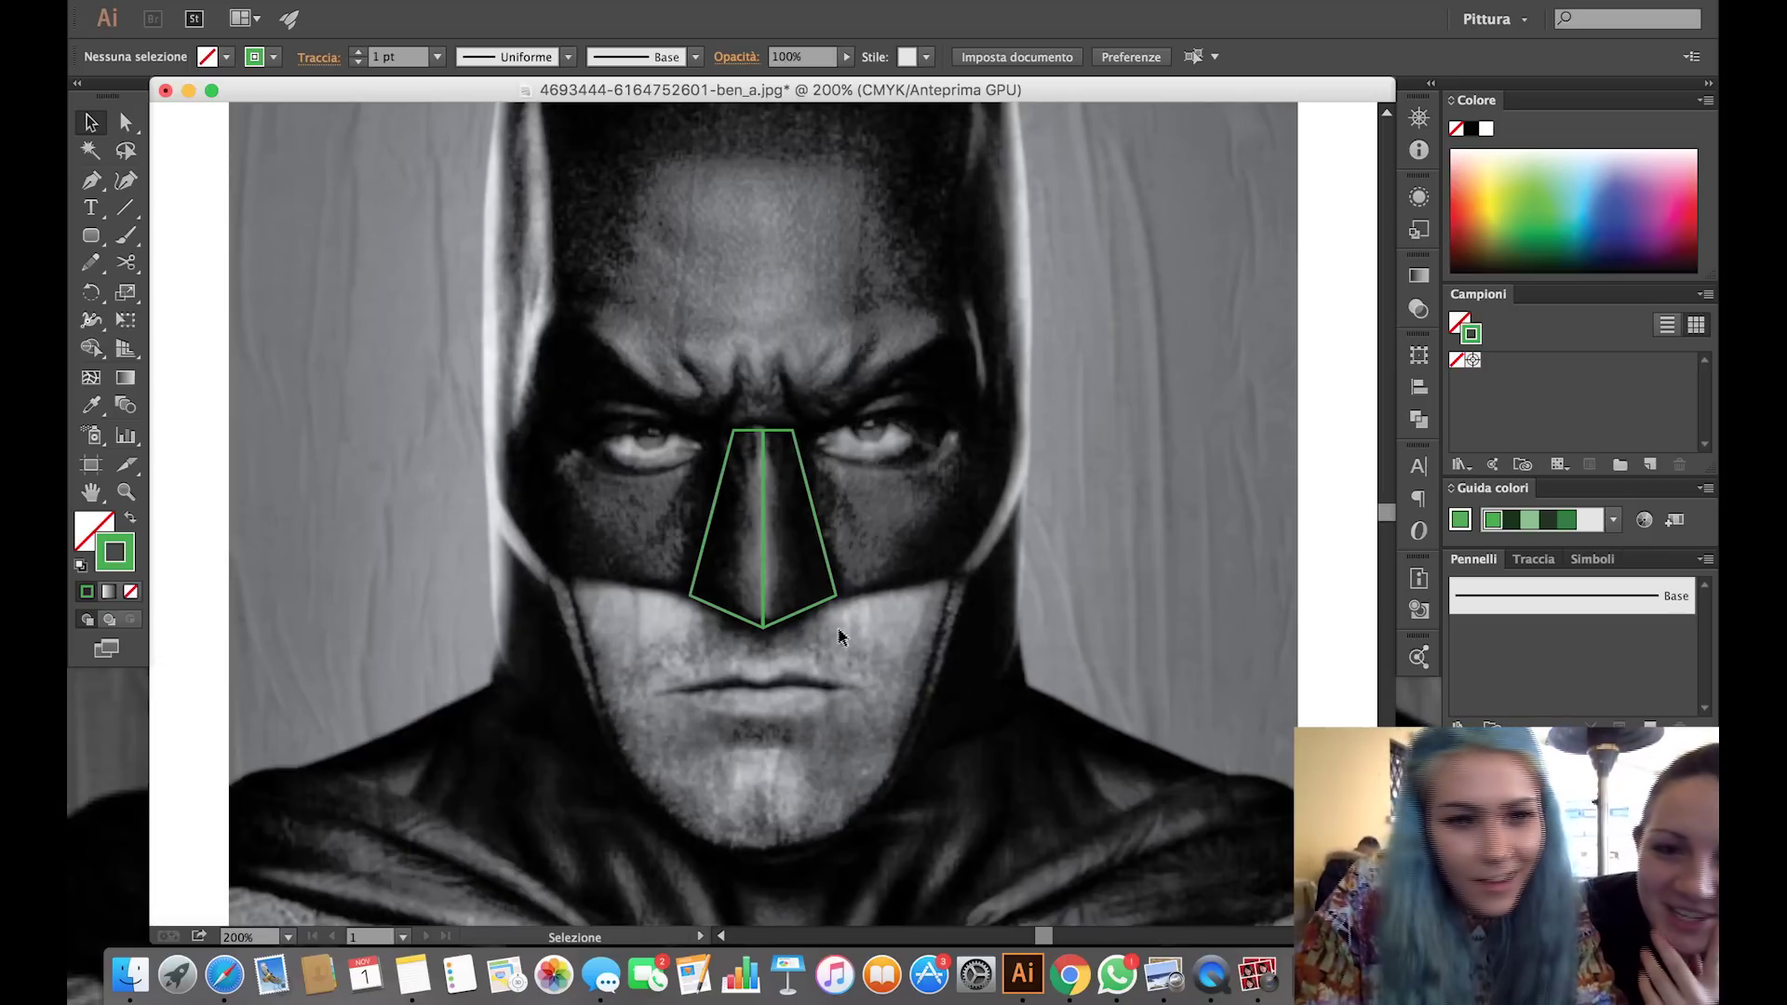
Draw a closed pen triangle over the left eye meeting the nose's lower-left corner.
left_click(125, 180)
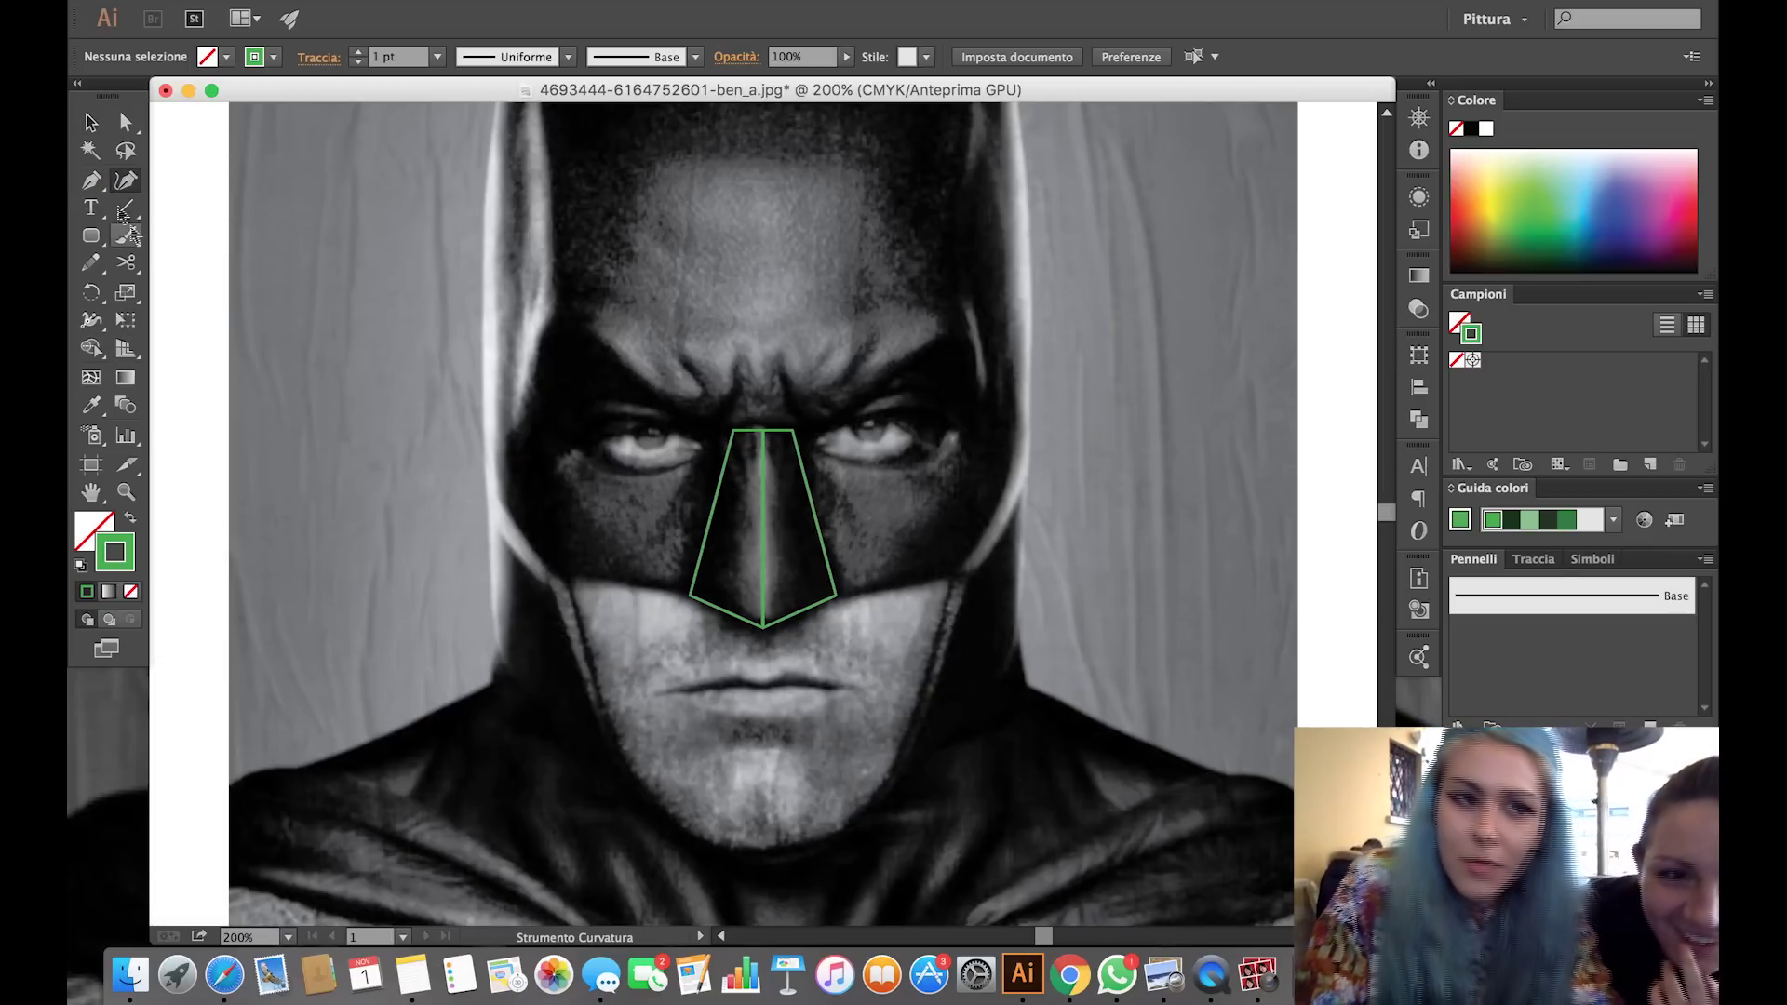
left_click(89, 182)
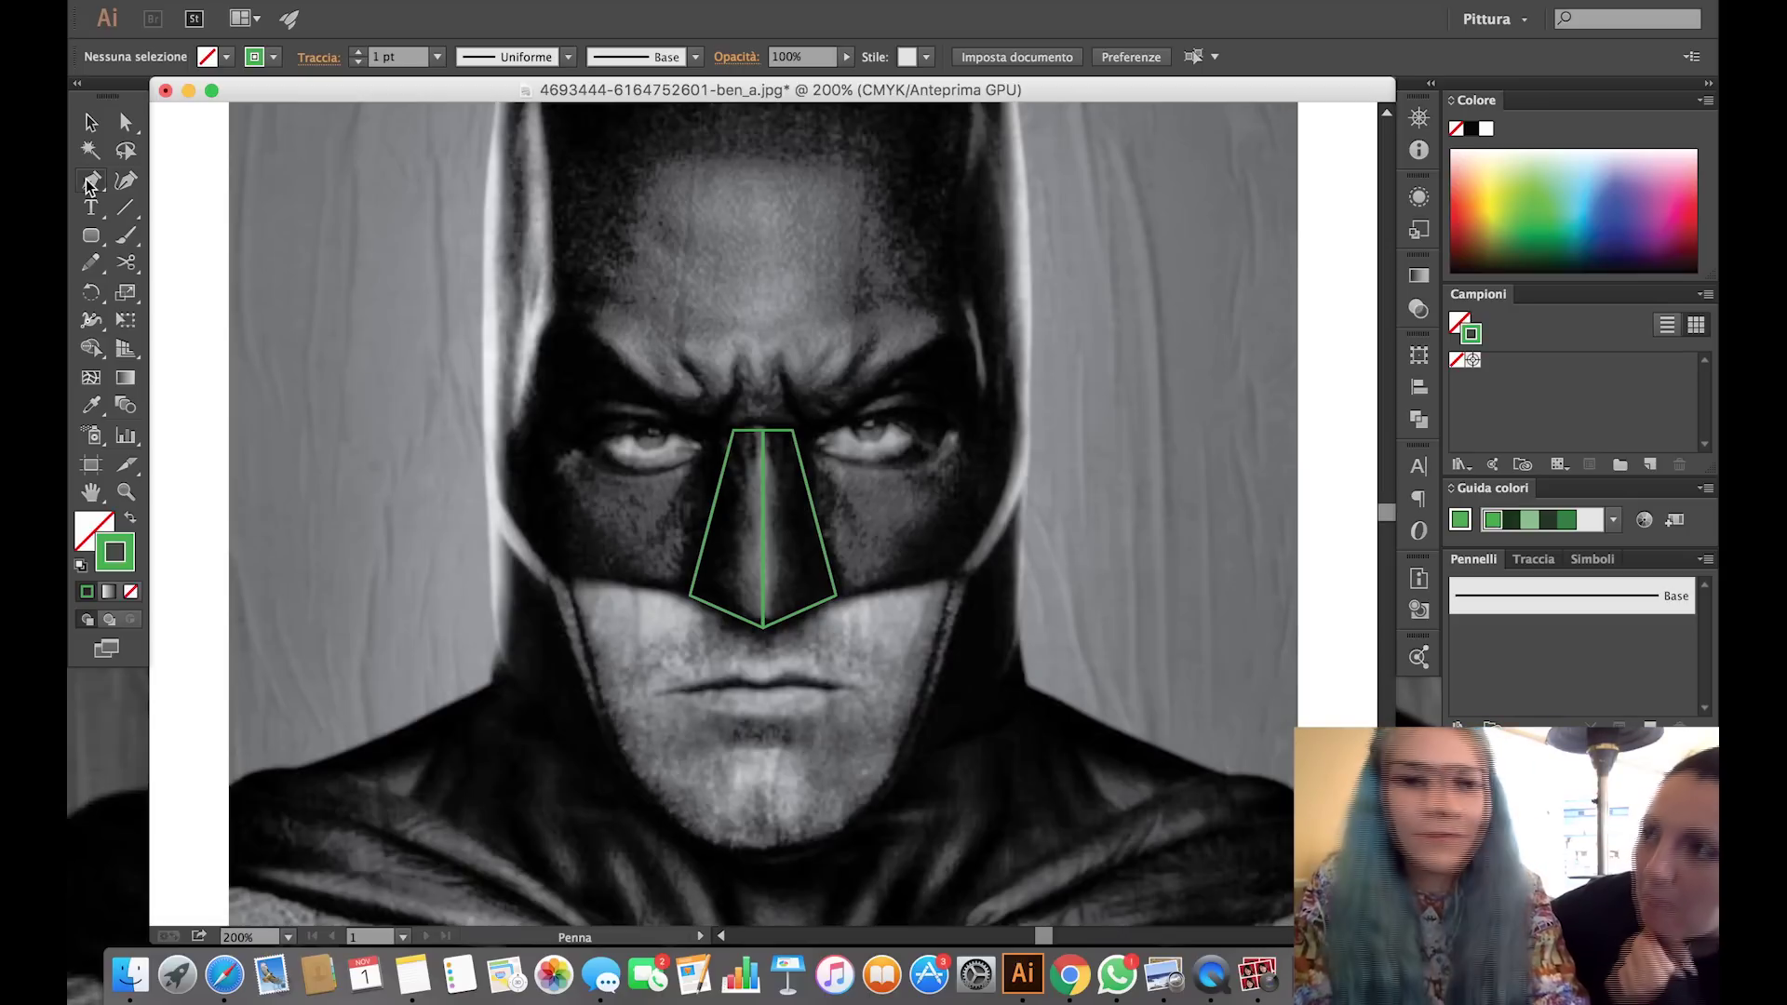
left_click(556, 454)
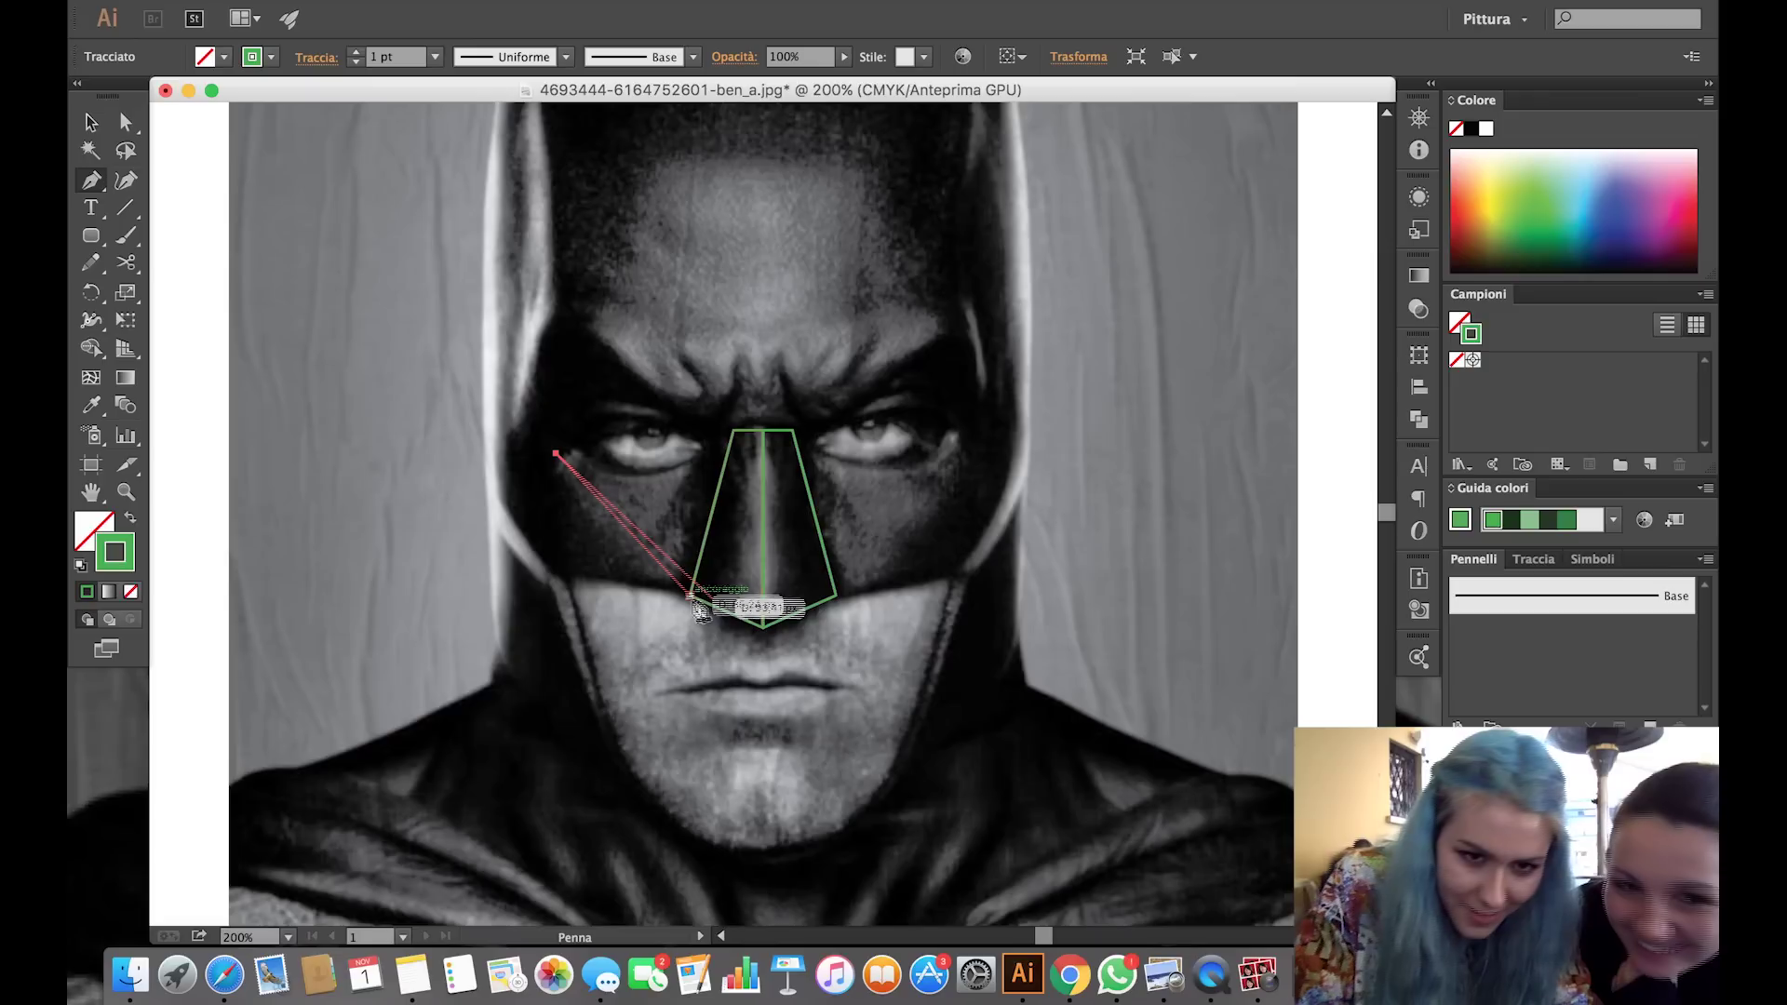
left_click(690, 595)
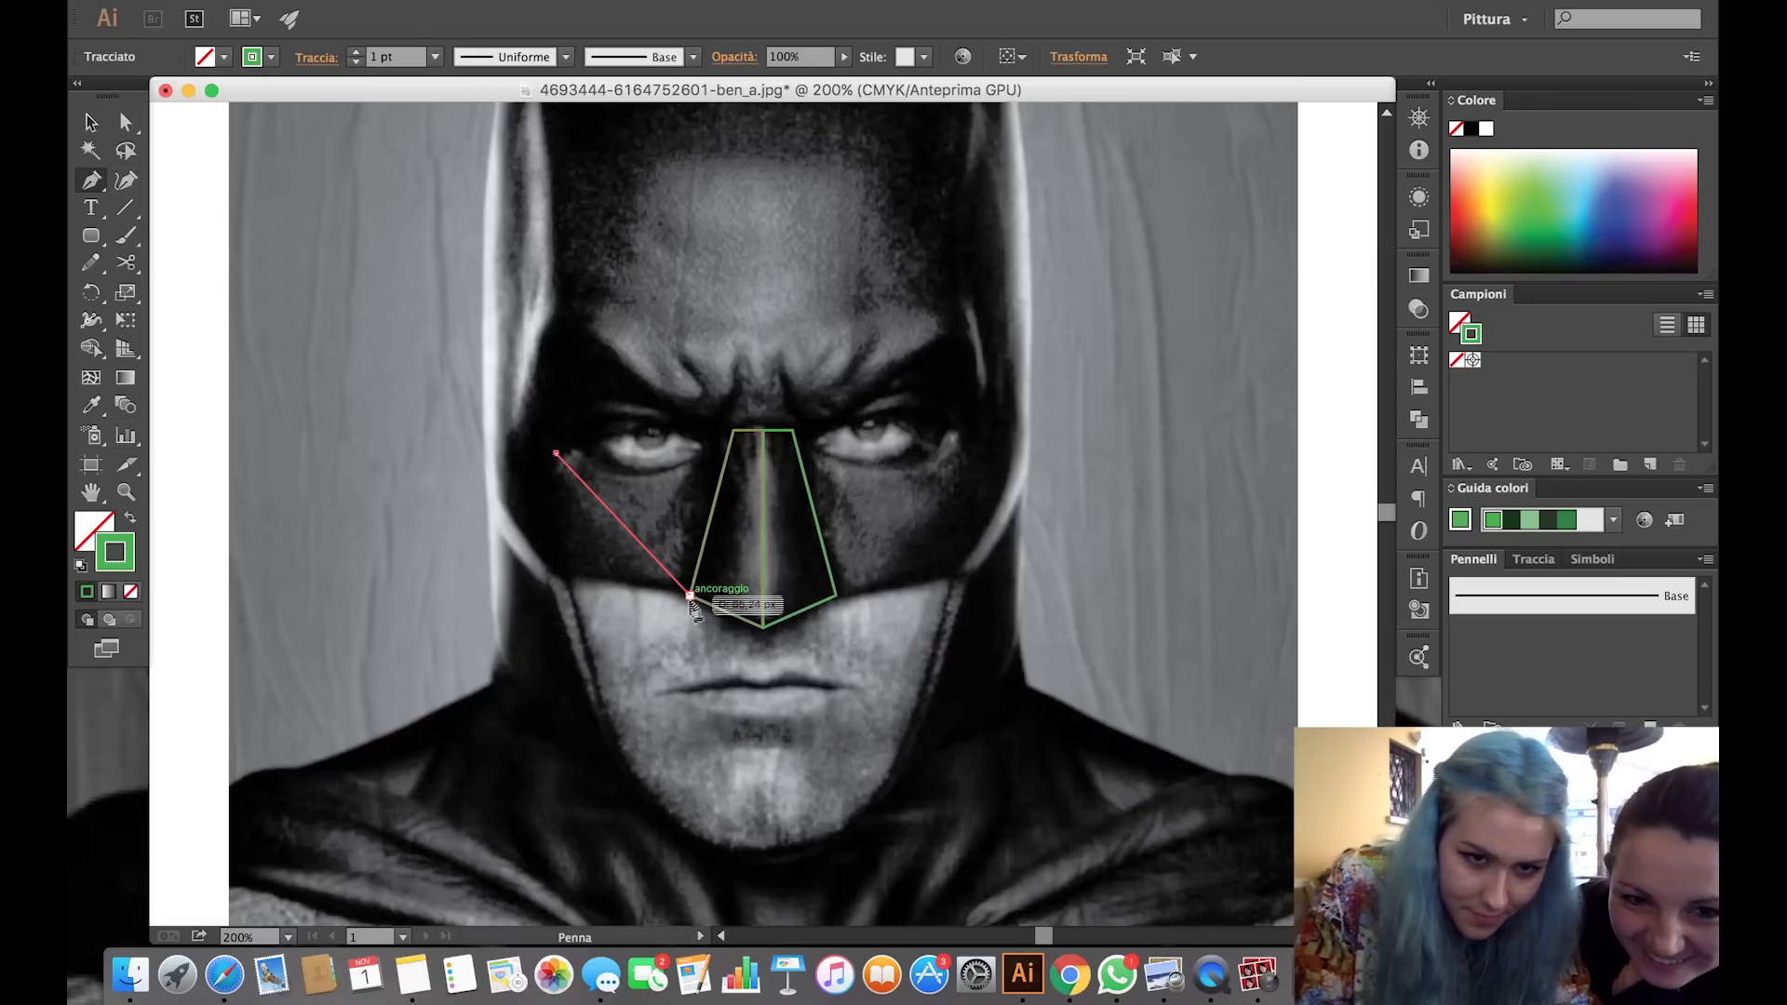
left_click(726, 454)
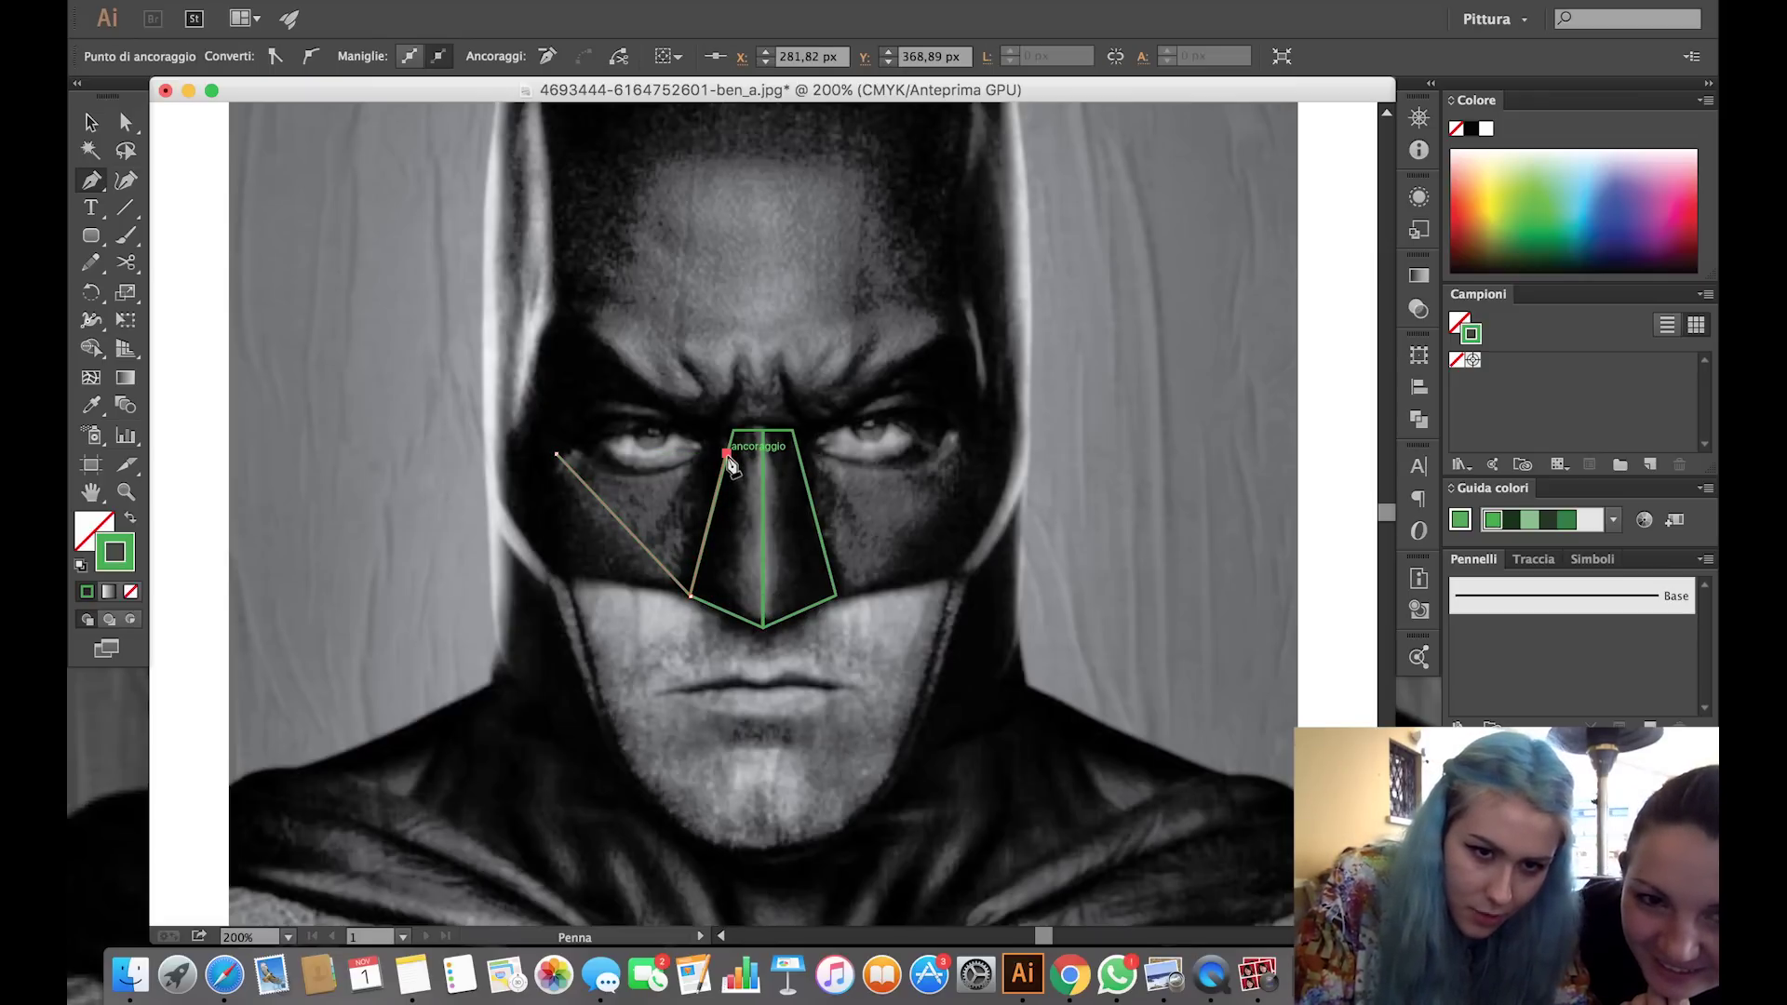
left_click(557, 454)
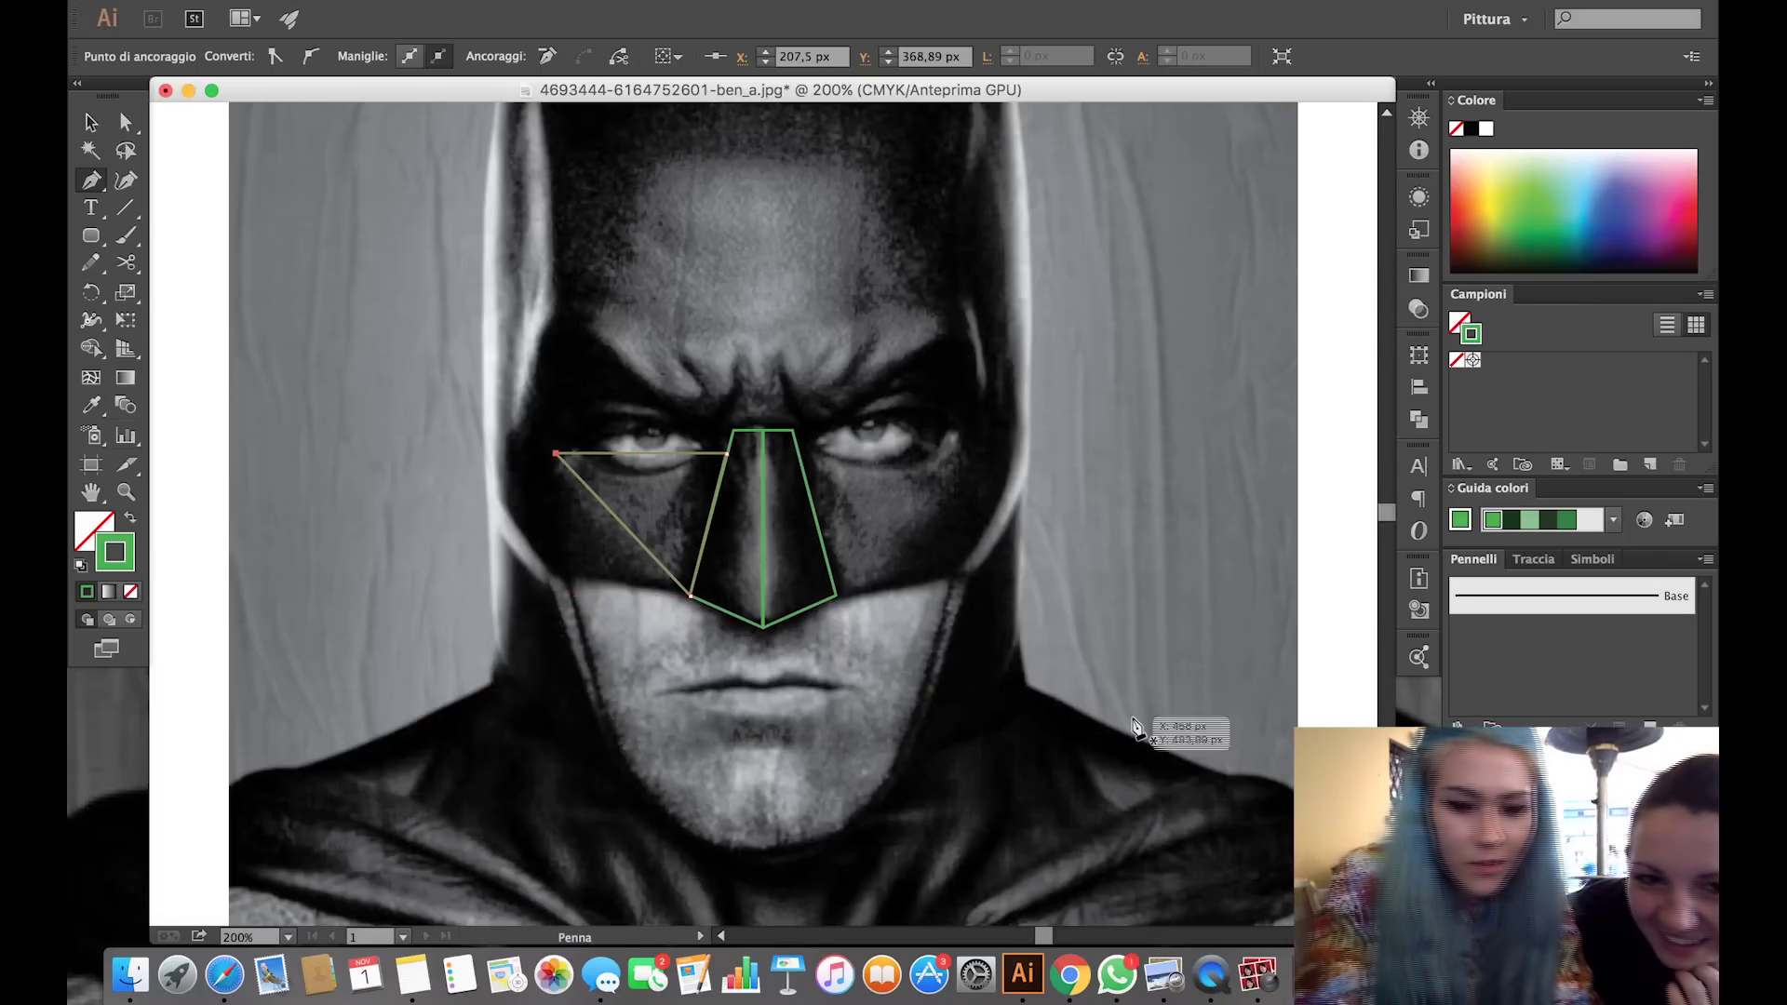
Reflect the triangle vertically and move the copy across to the right eye.
right_click(382, 447)
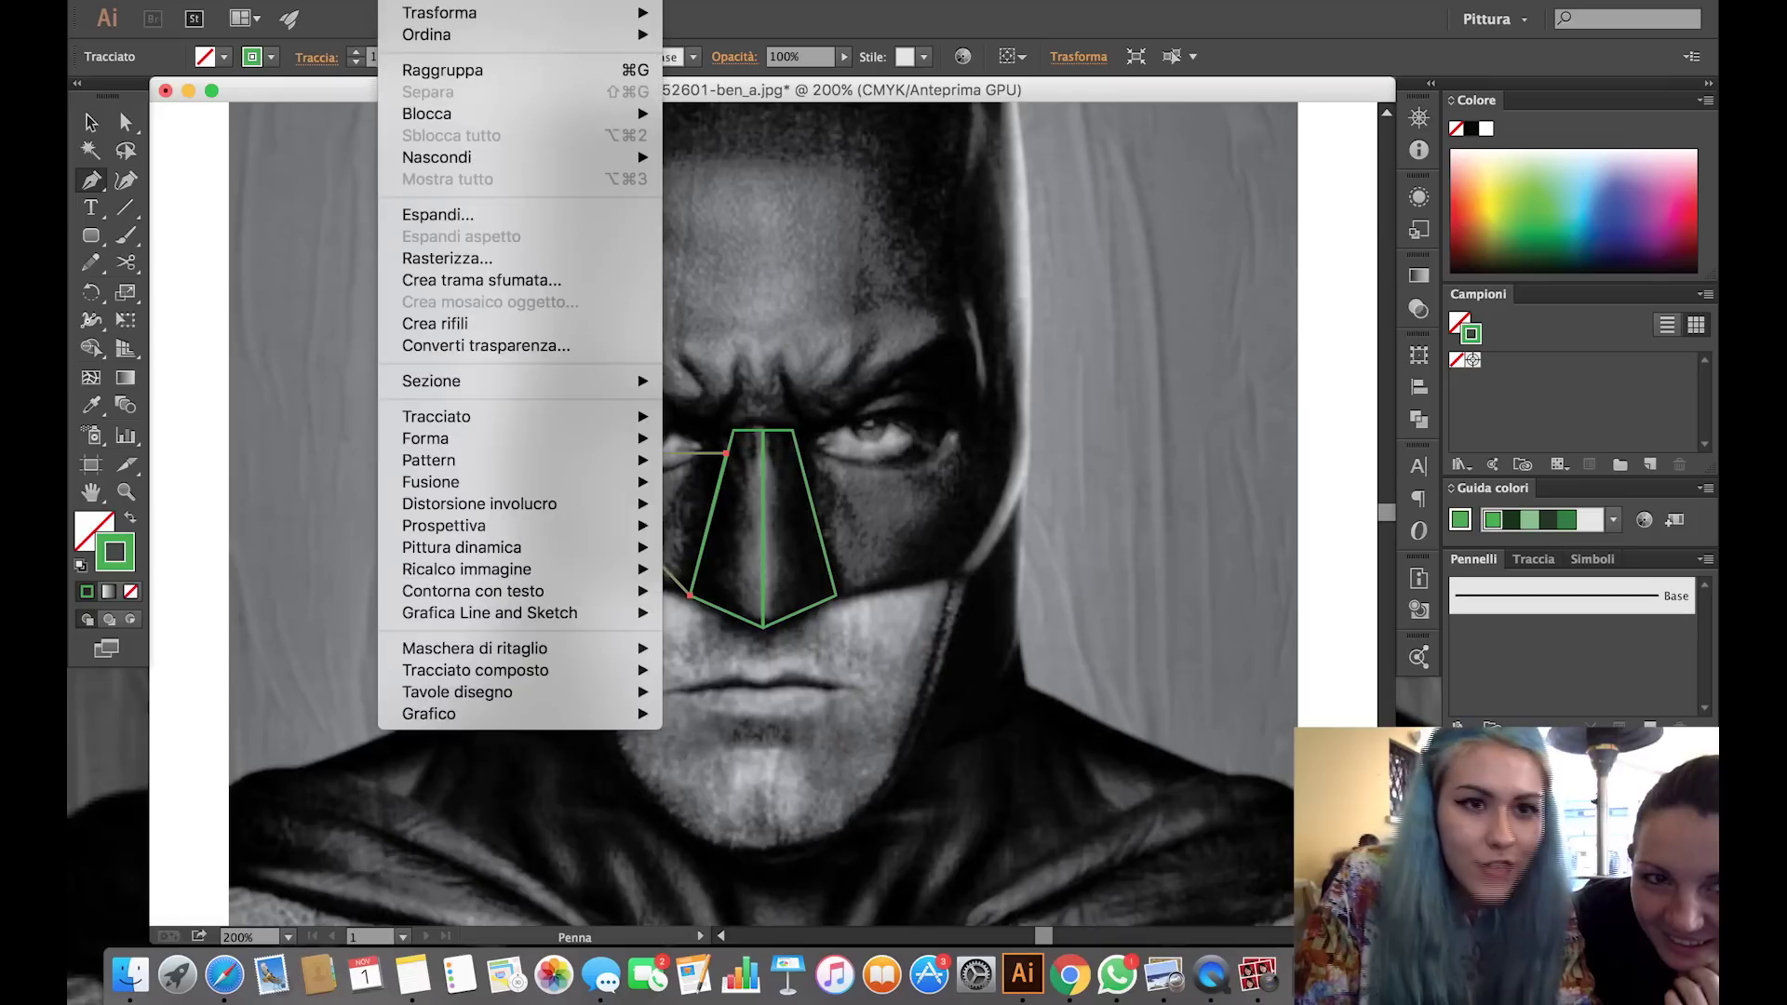
mouse_move(439, 13)
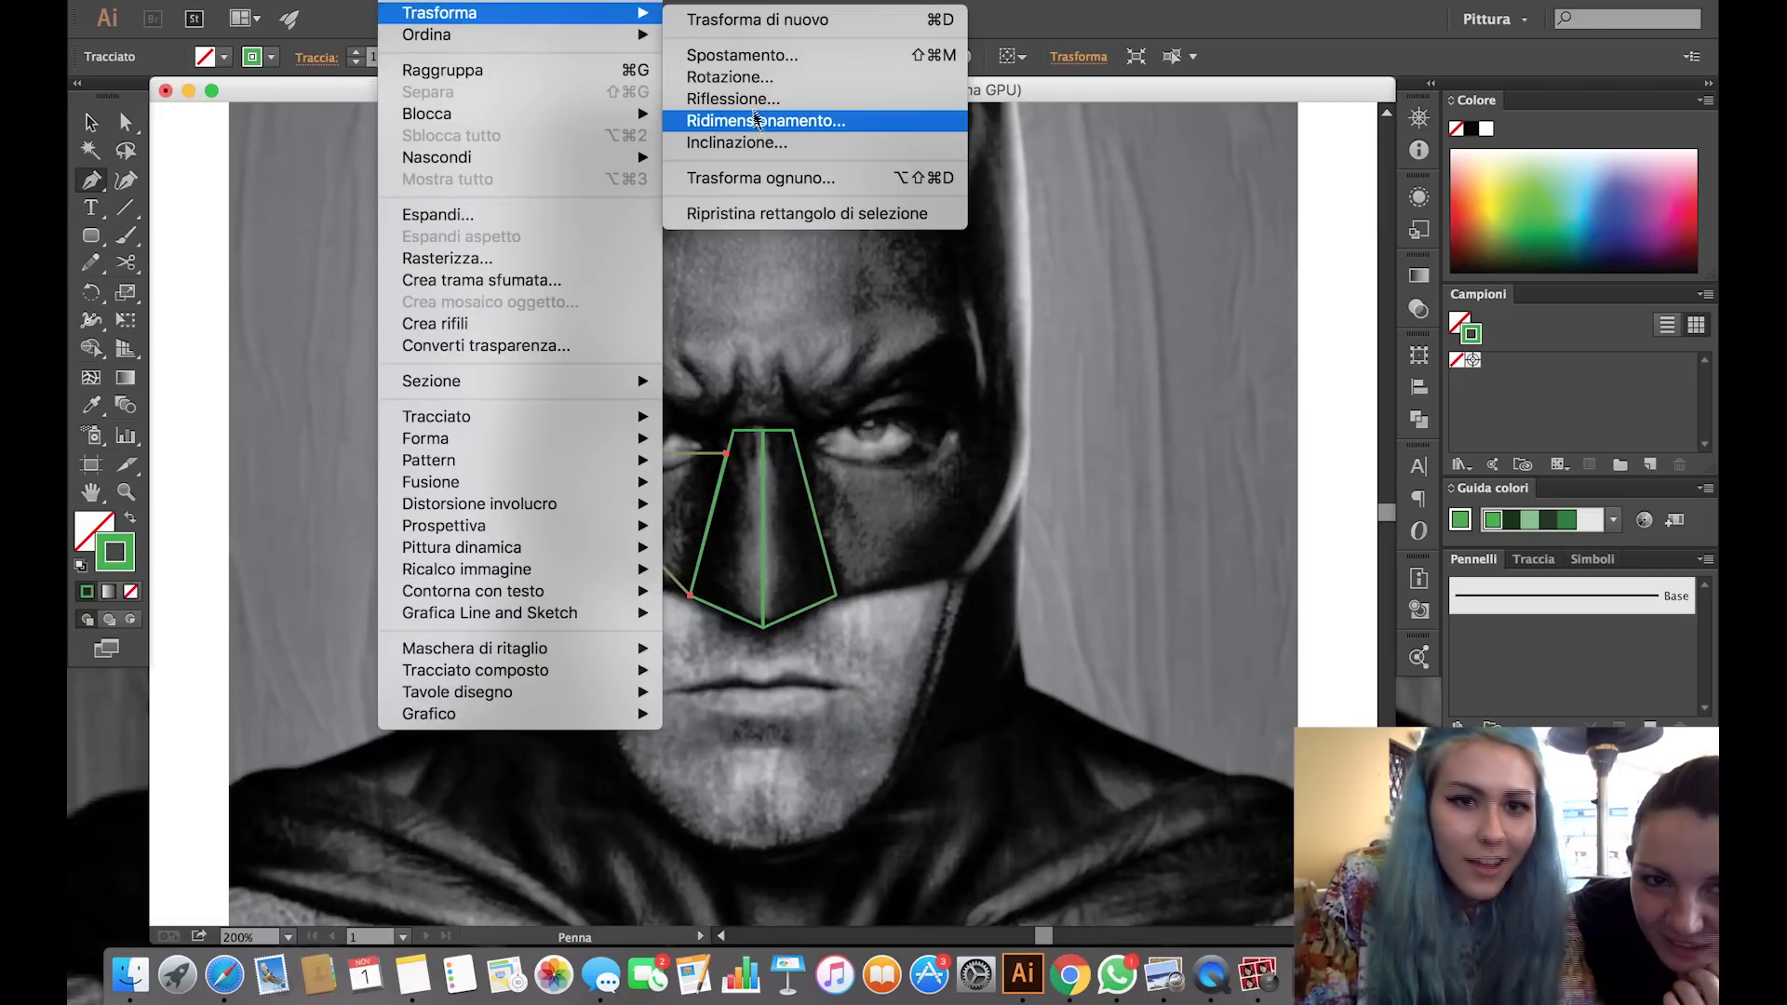
left_click(754, 99)
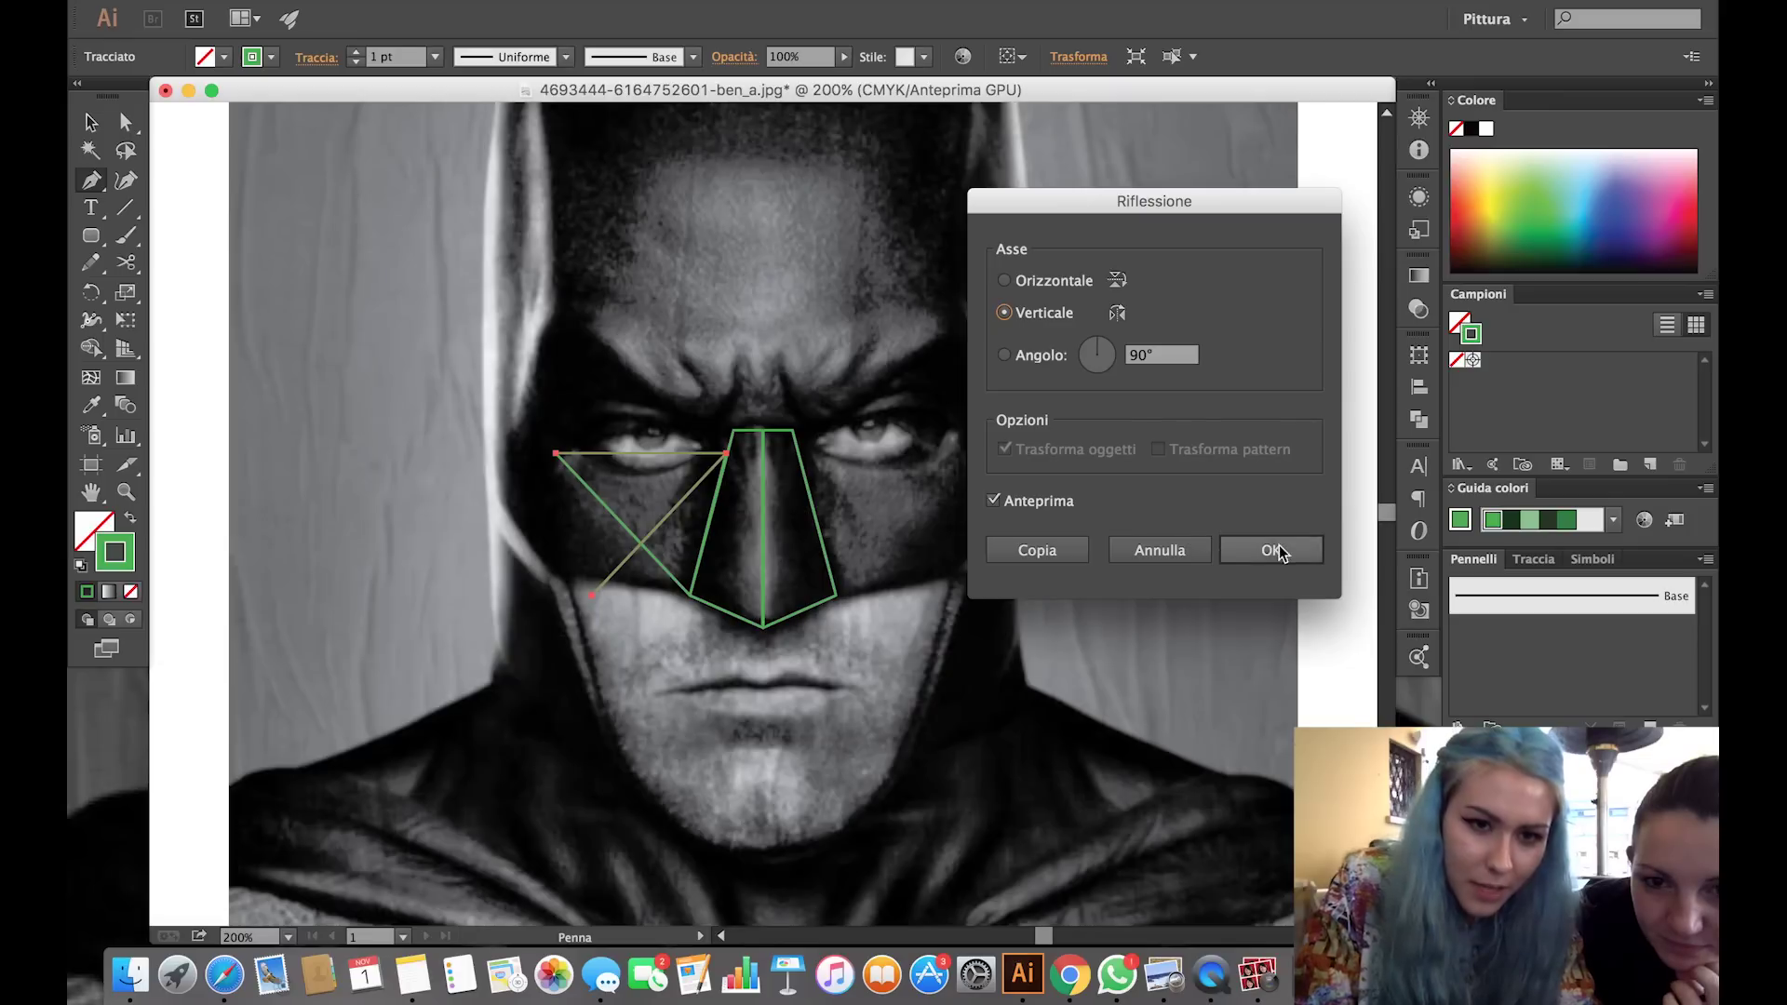
left_click(1269, 549)
left_click(93, 124)
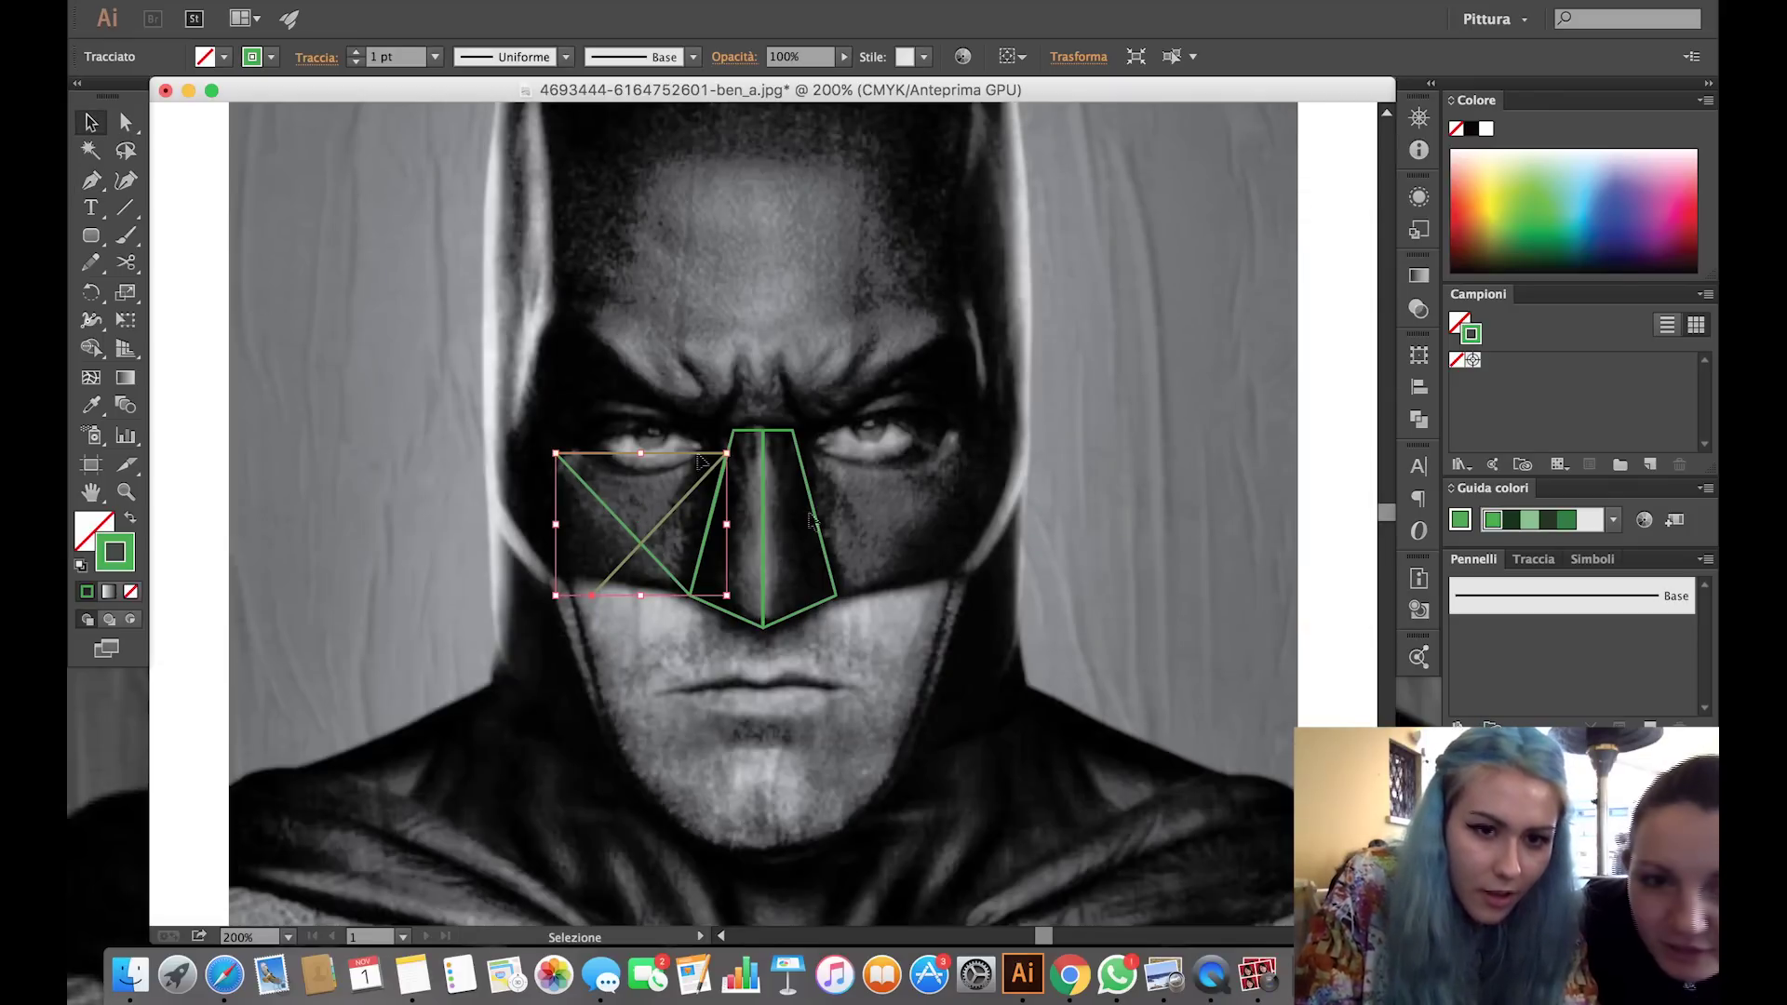
left_click(684, 510)
left_click_drag(684, 510, 927, 530)
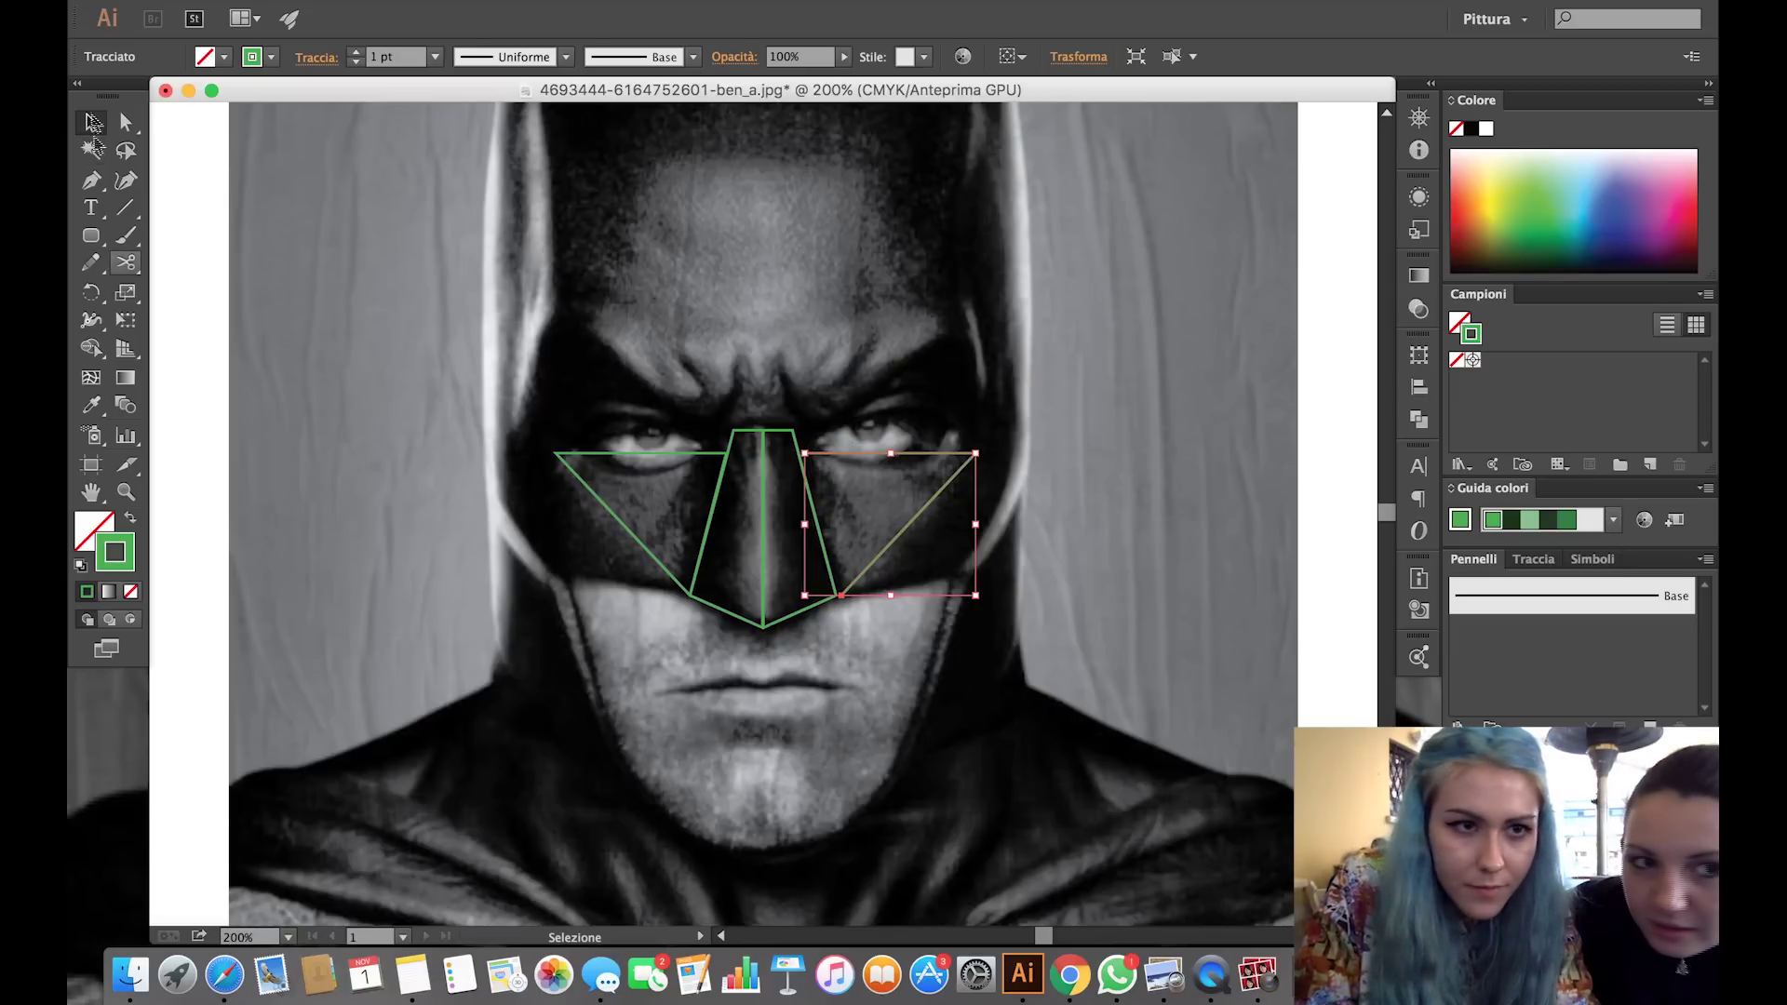
Add the right wing's lower point beside the nose and nudge both wings into place.
left_click(91, 180)
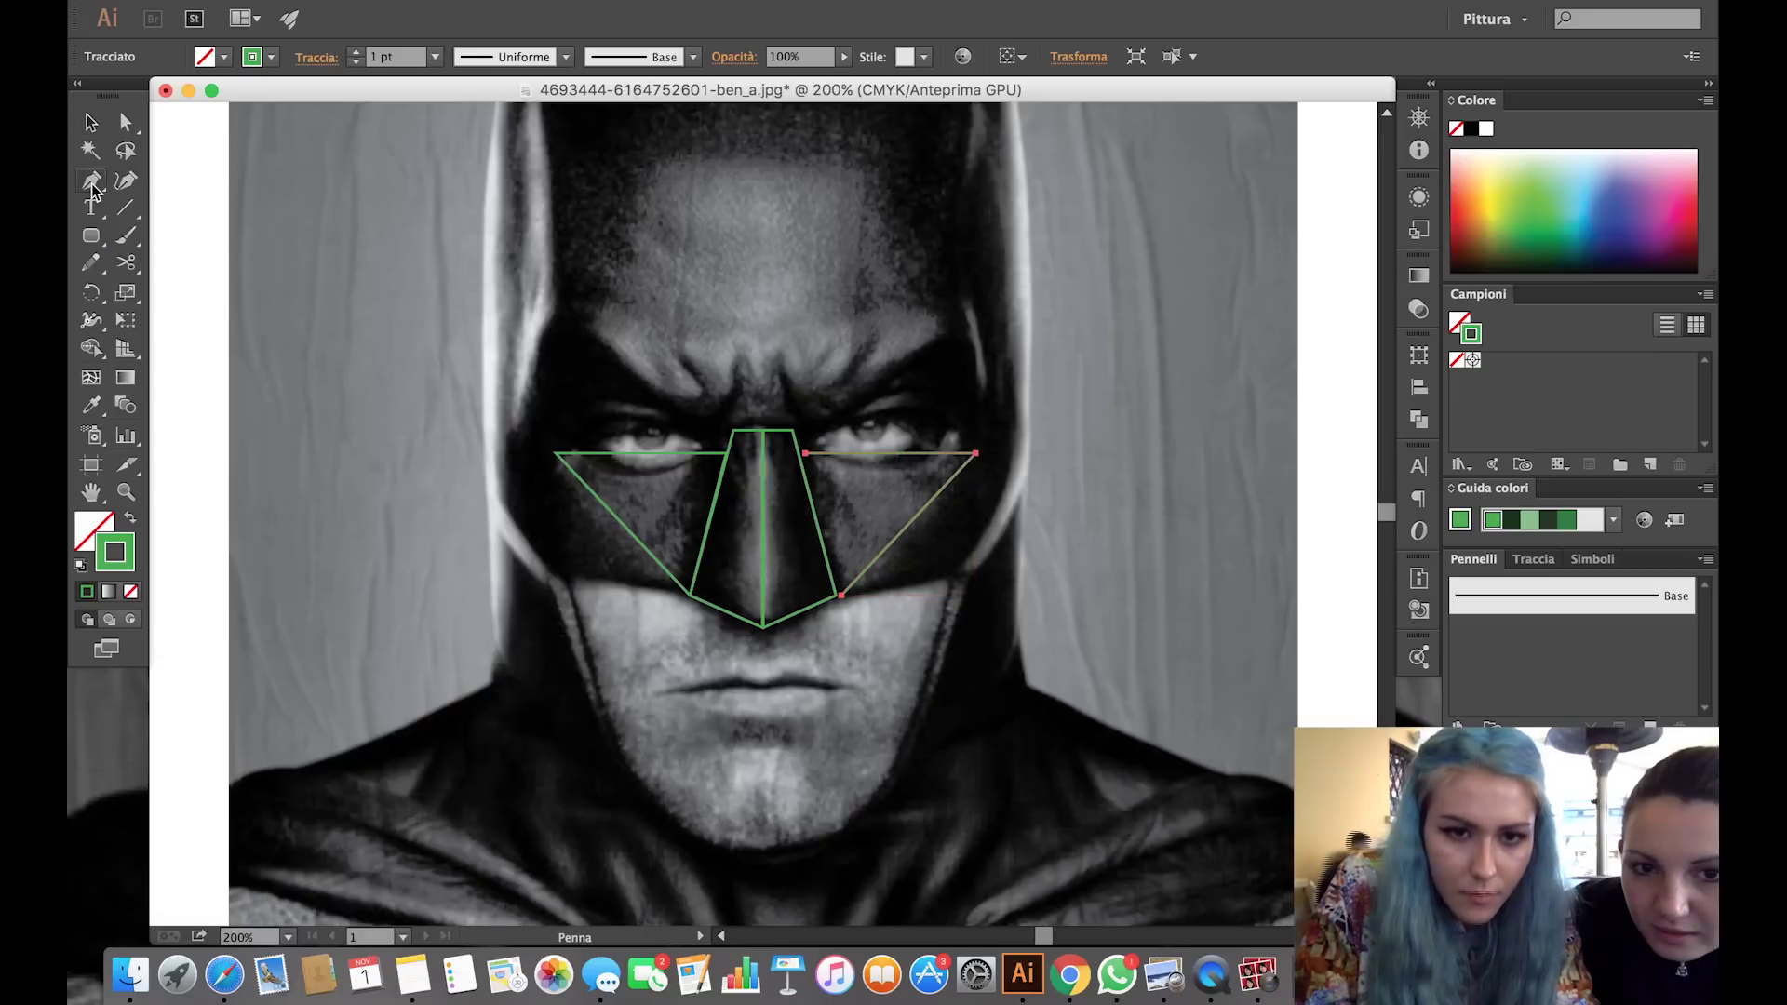
left_click(805, 455)
left_click(841, 596)
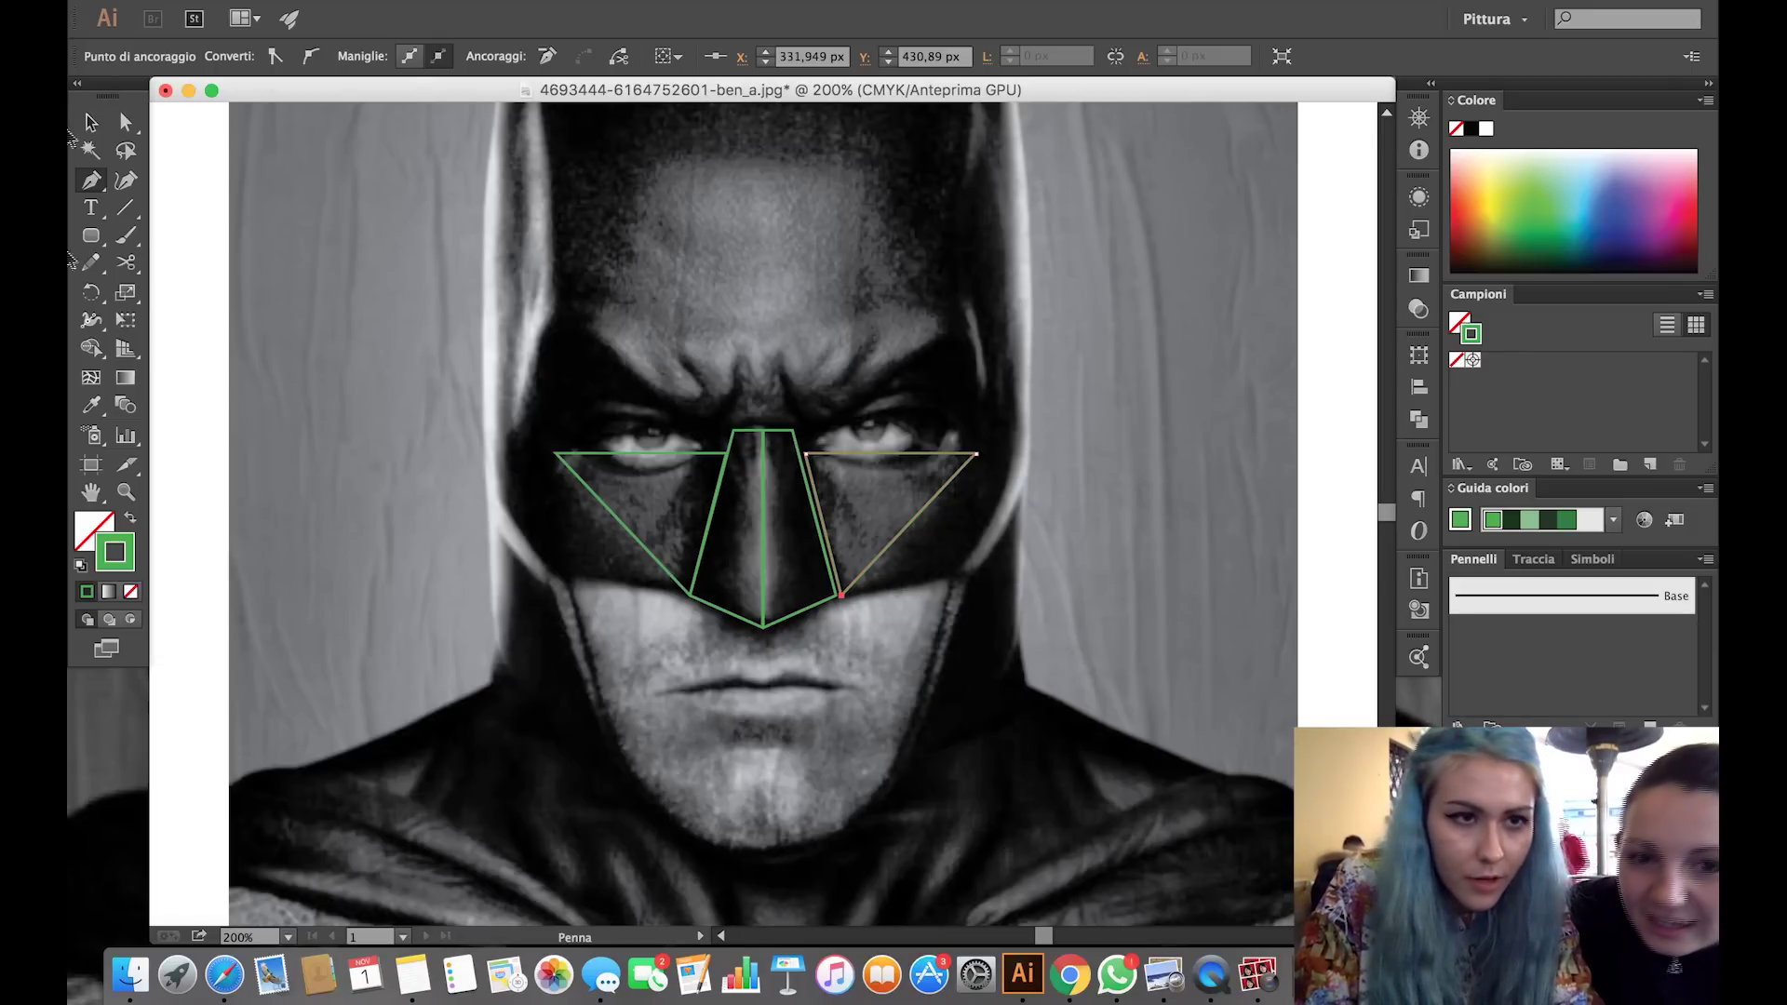
left_click(90, 122)
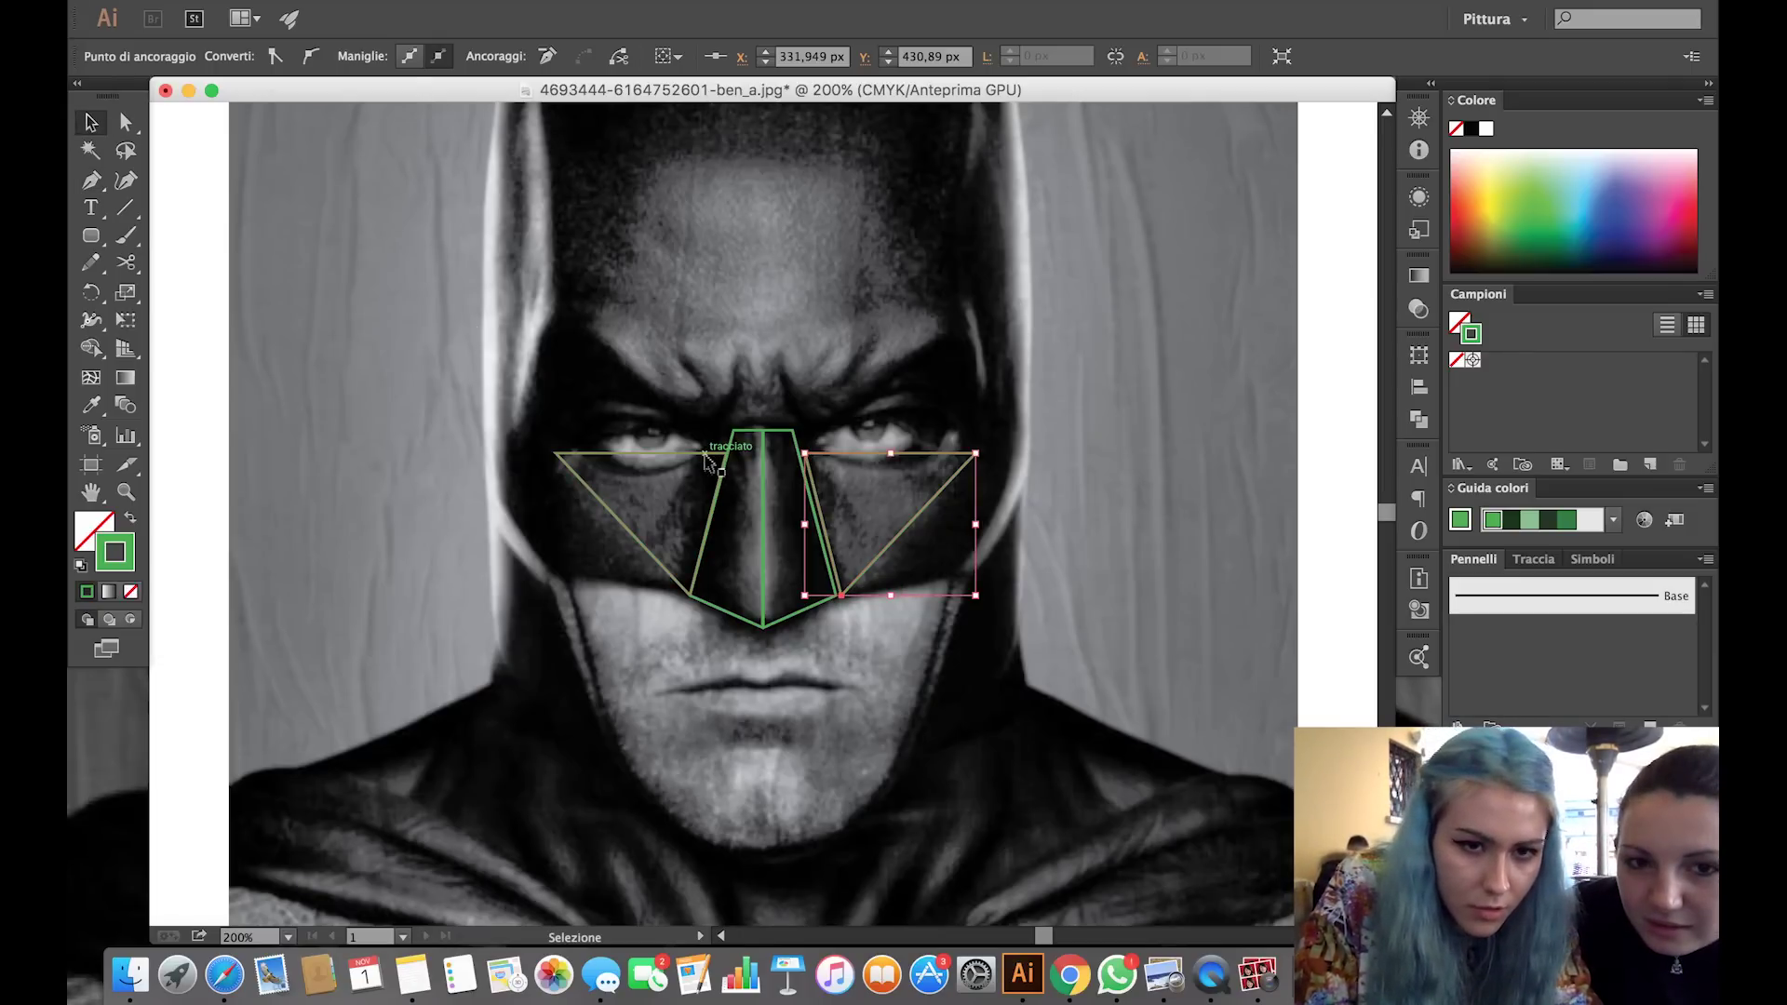
mouse_move(705, 456)
left_mouse_down()
mouse_move(656, 462)
mouse_move(718, 463)
left_mouse_up()
left_click_drag(859, 460, 852, 455)
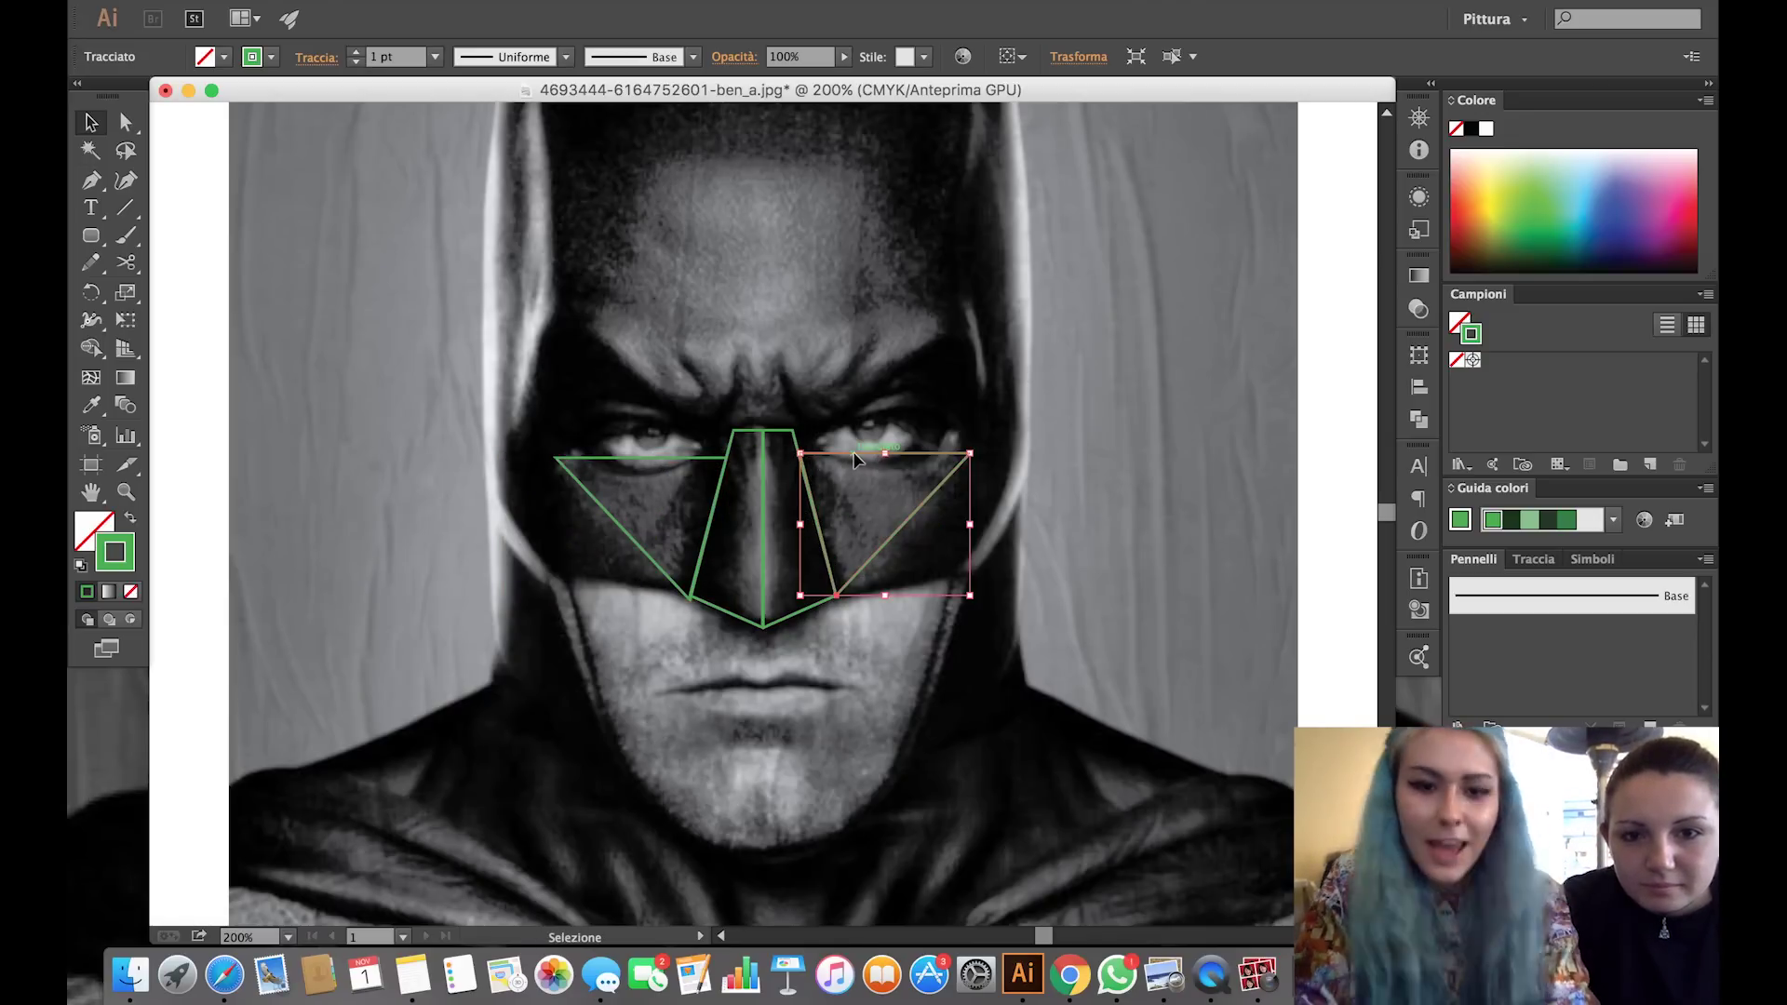
left_click(929, 345)
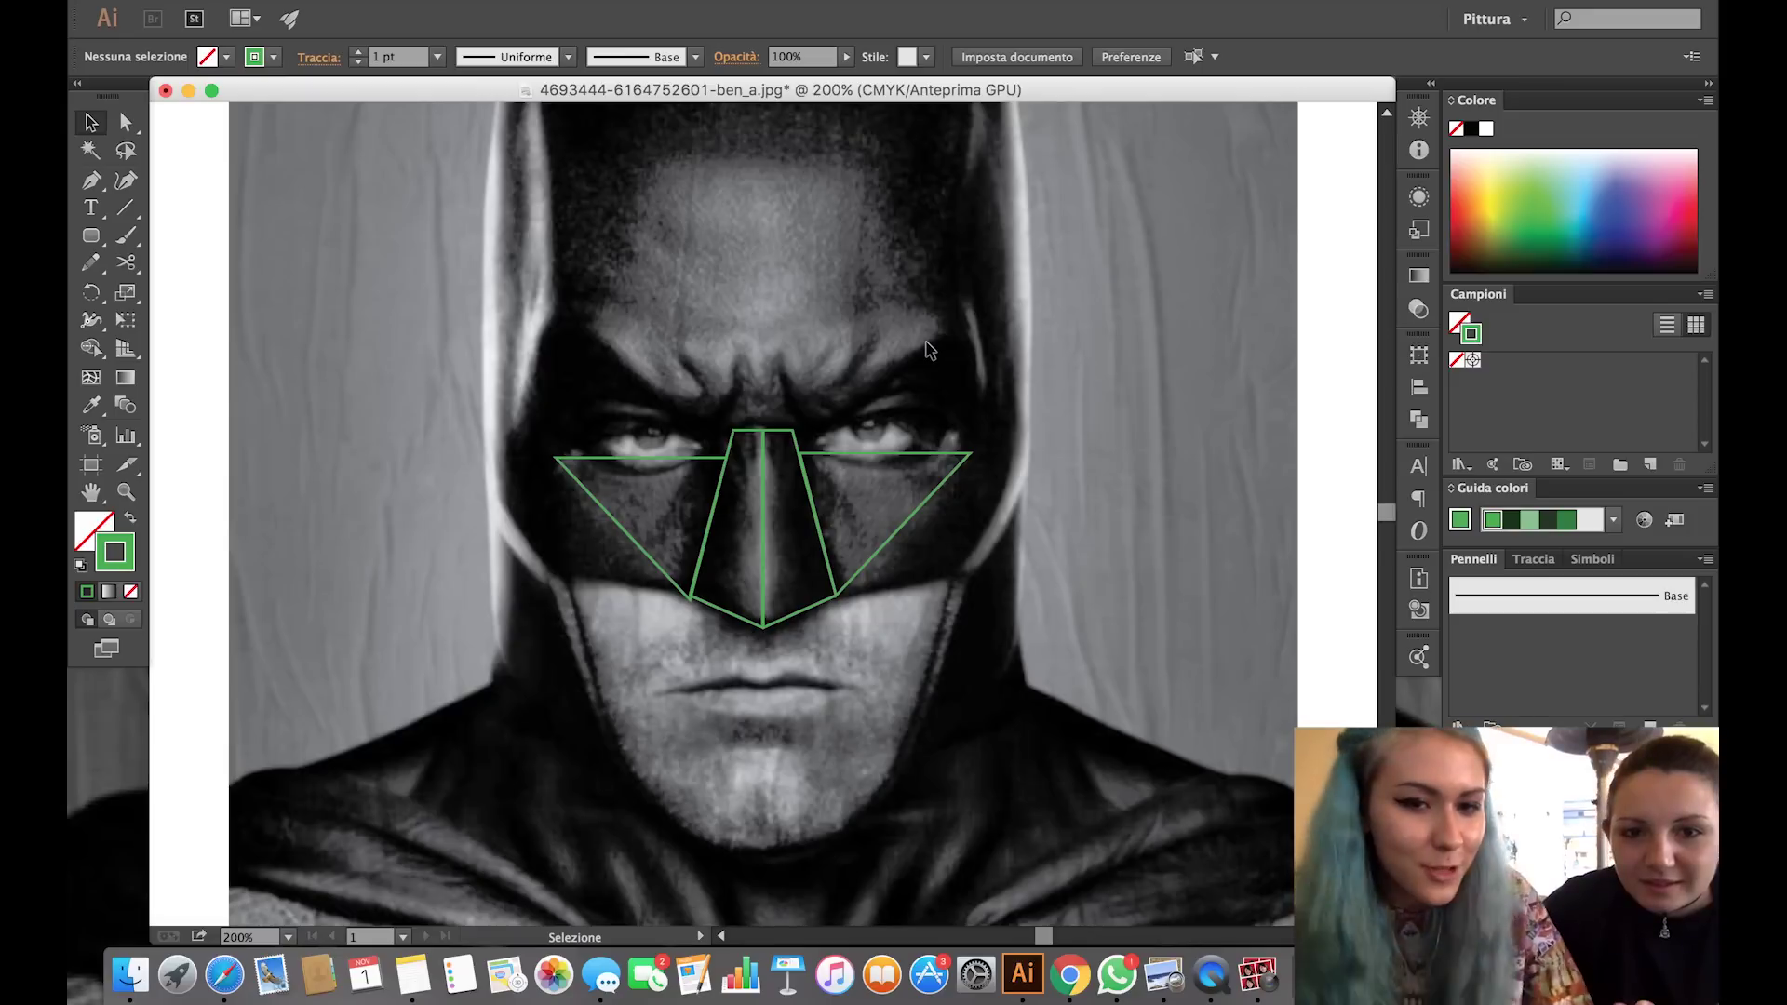
Zoom to 400% and raise the left mask wing slightly.
left_click(703, 464)
key("super+plus")
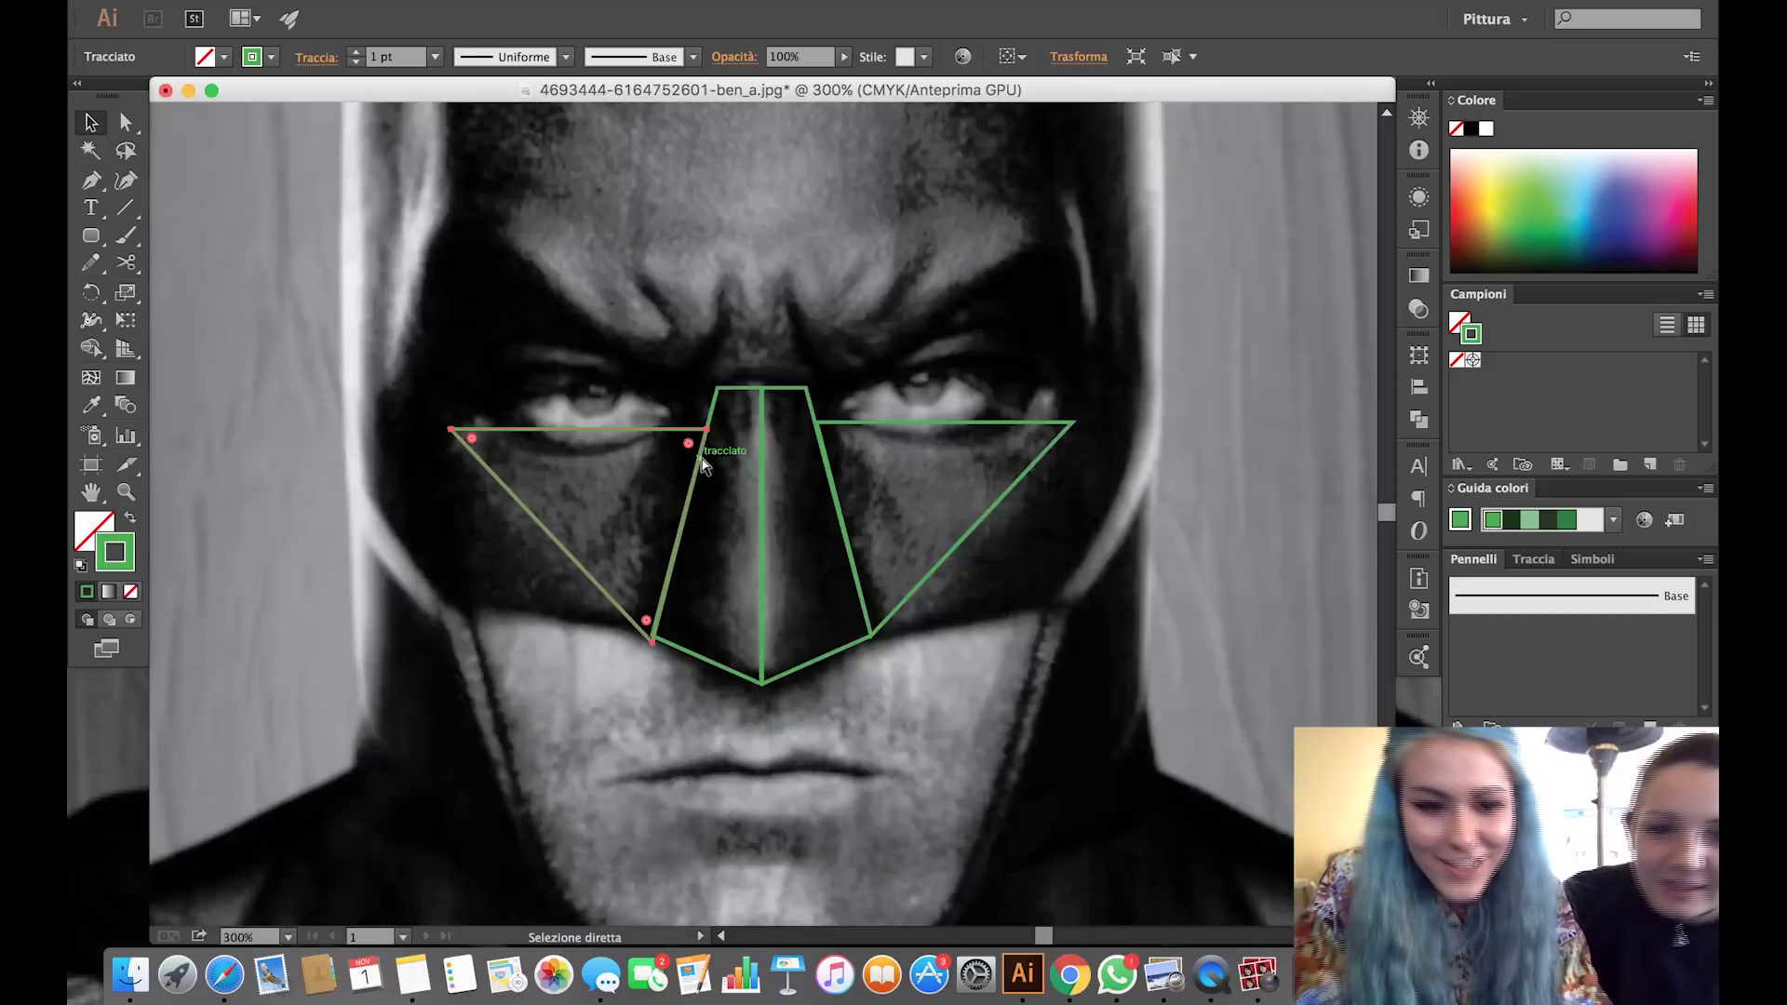
key("super+plus")
left_click(961, 684)
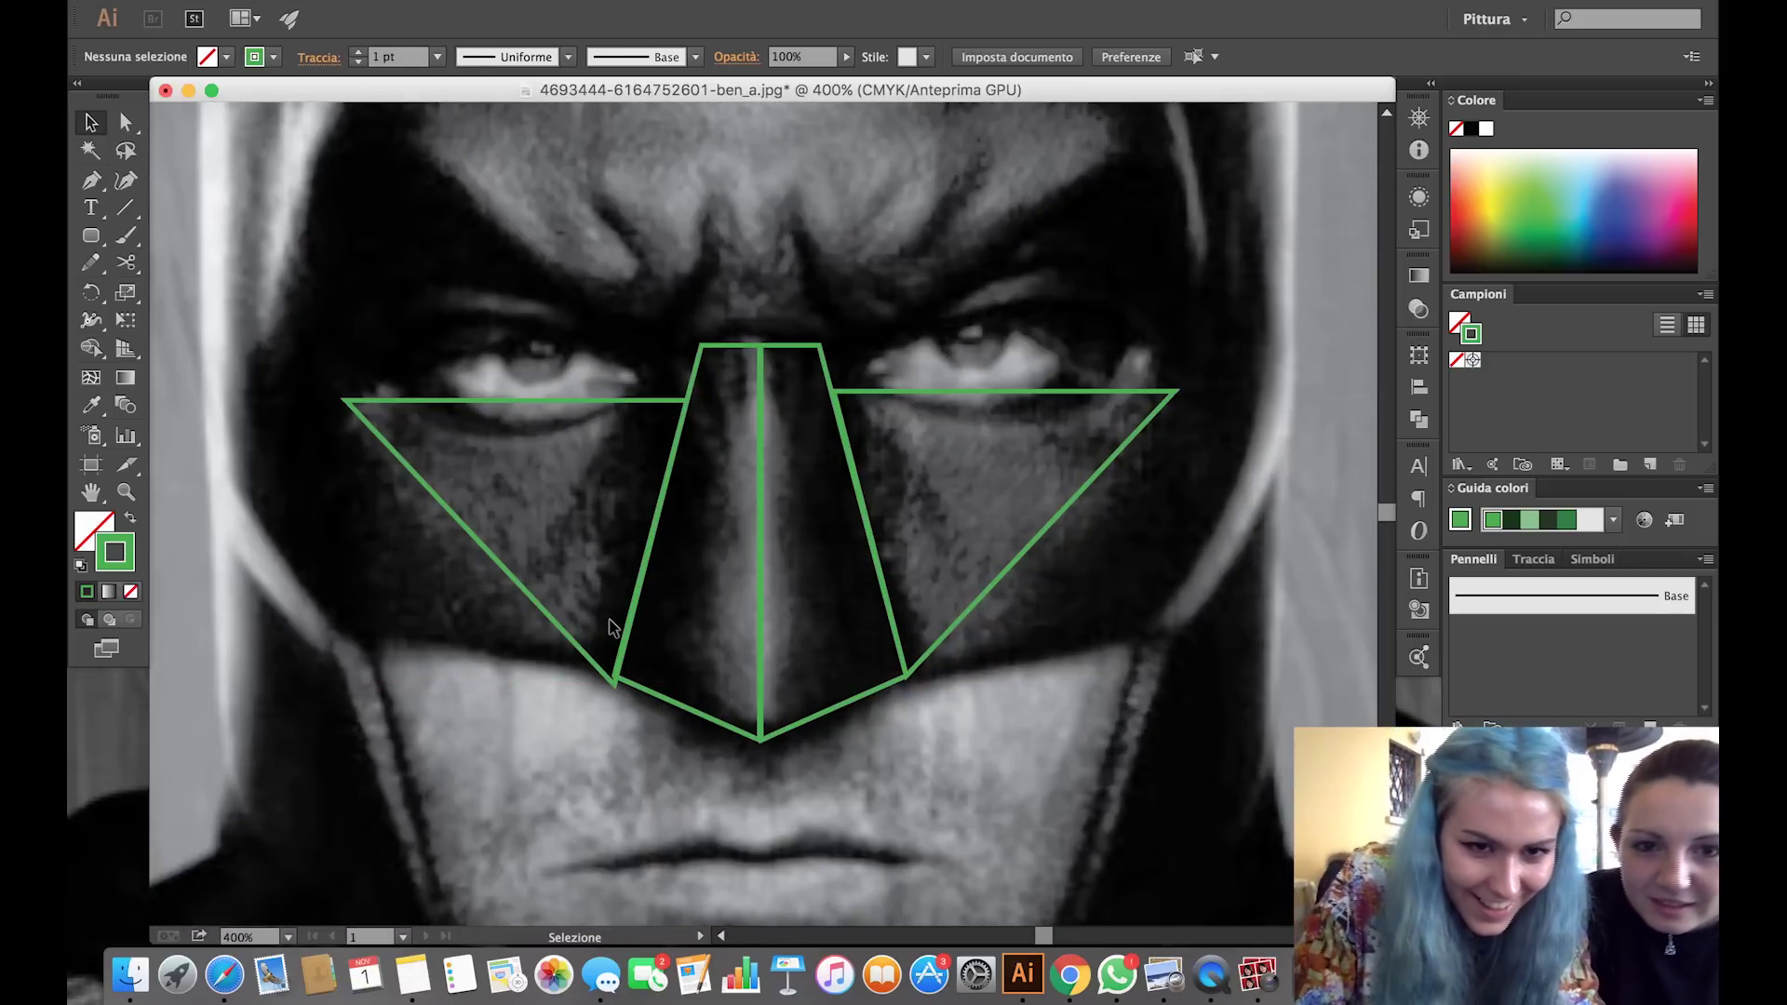
left_click_drag(657, 400, 659, 398)
left_click(1053, 665)
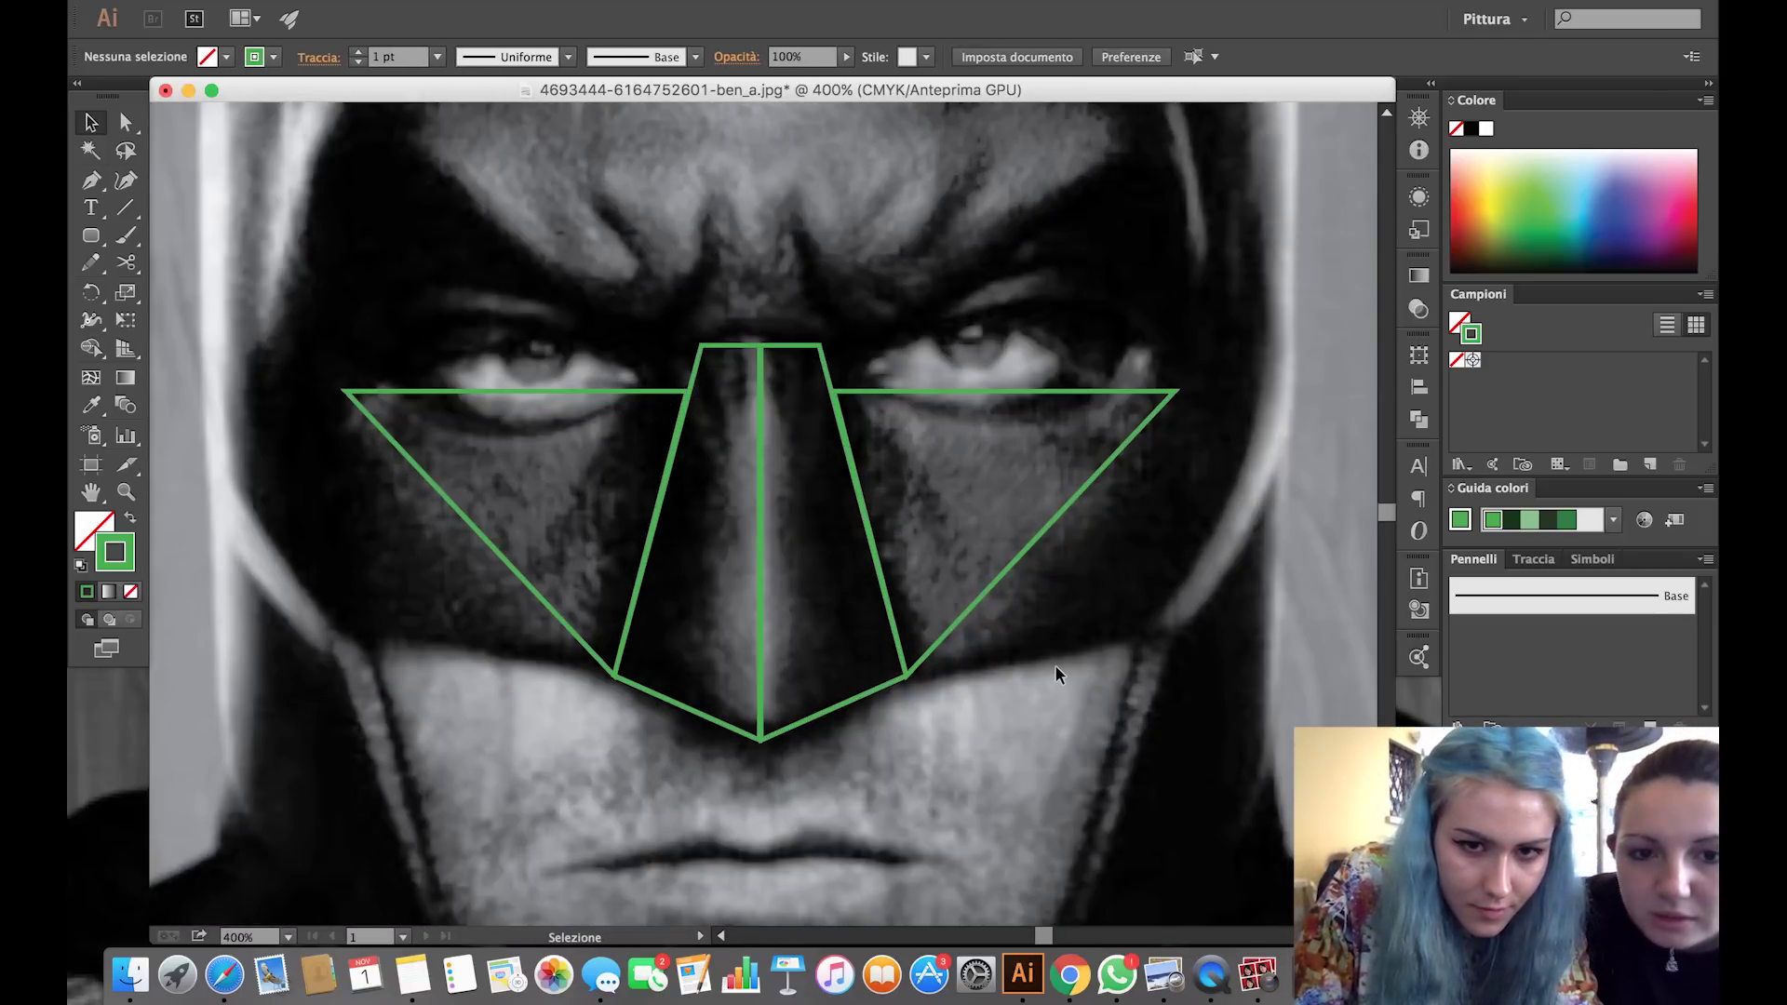
Move the right wing up 1 px to level its top edge, then zoom out.
left_click(1003, 391)
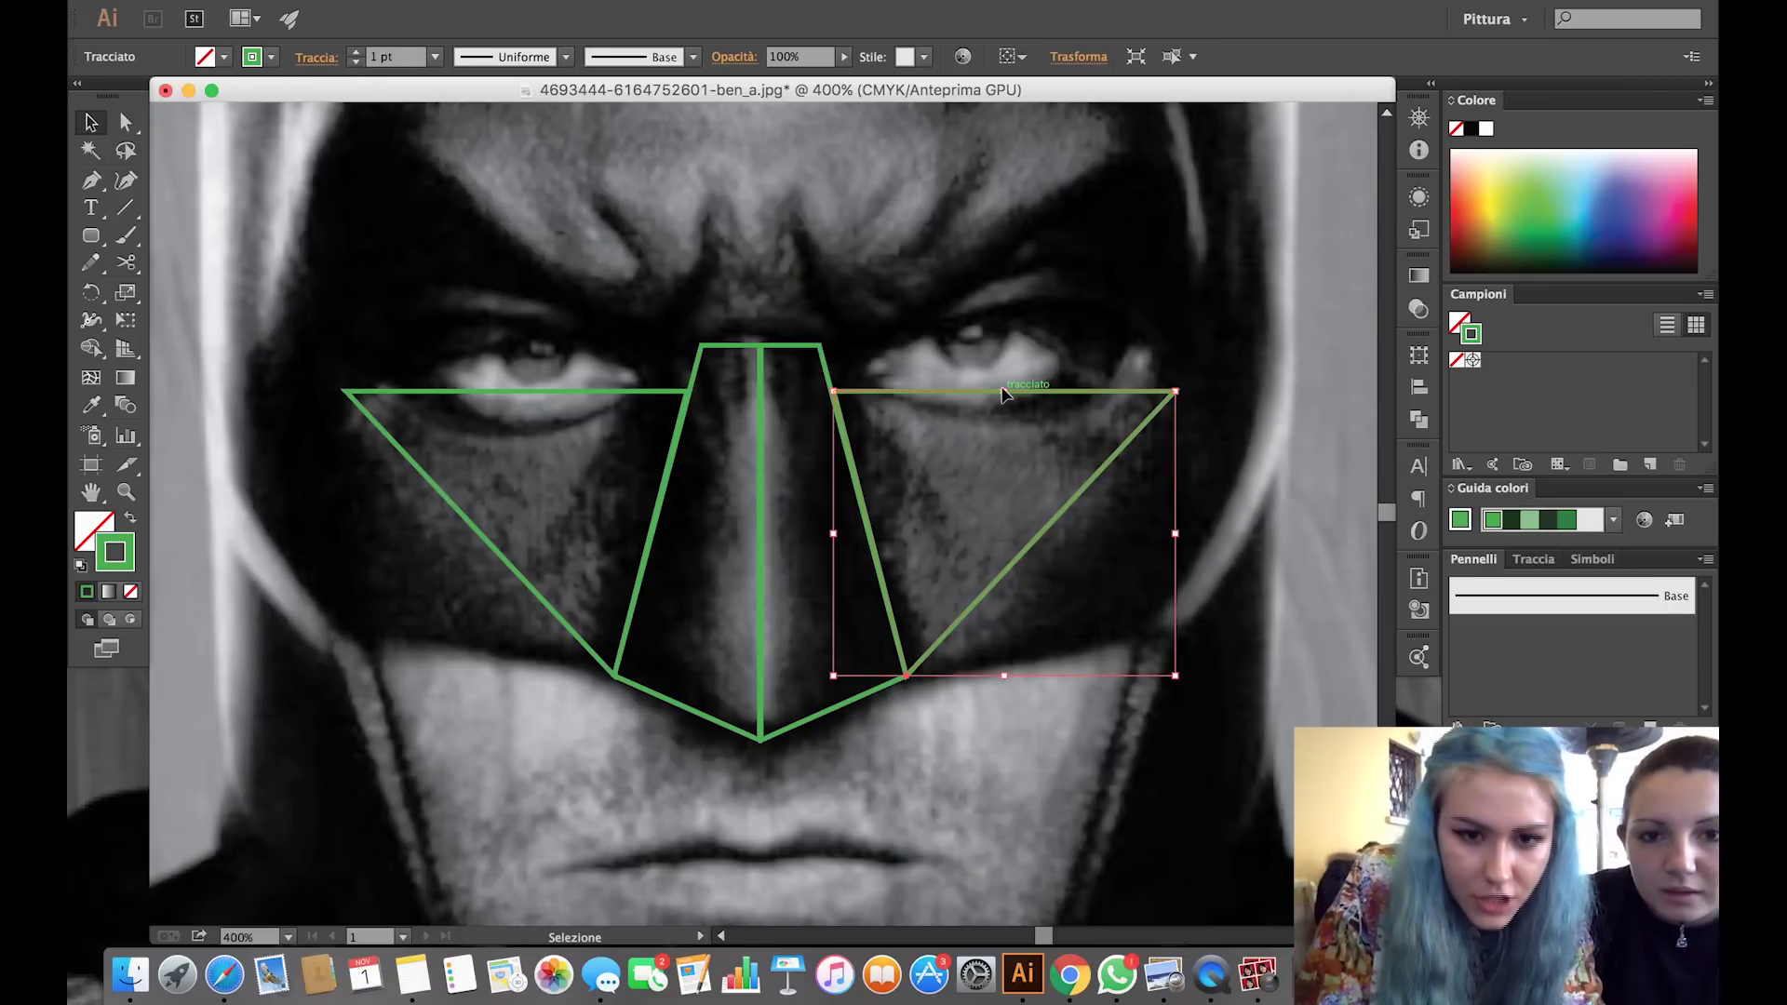
key("Up")
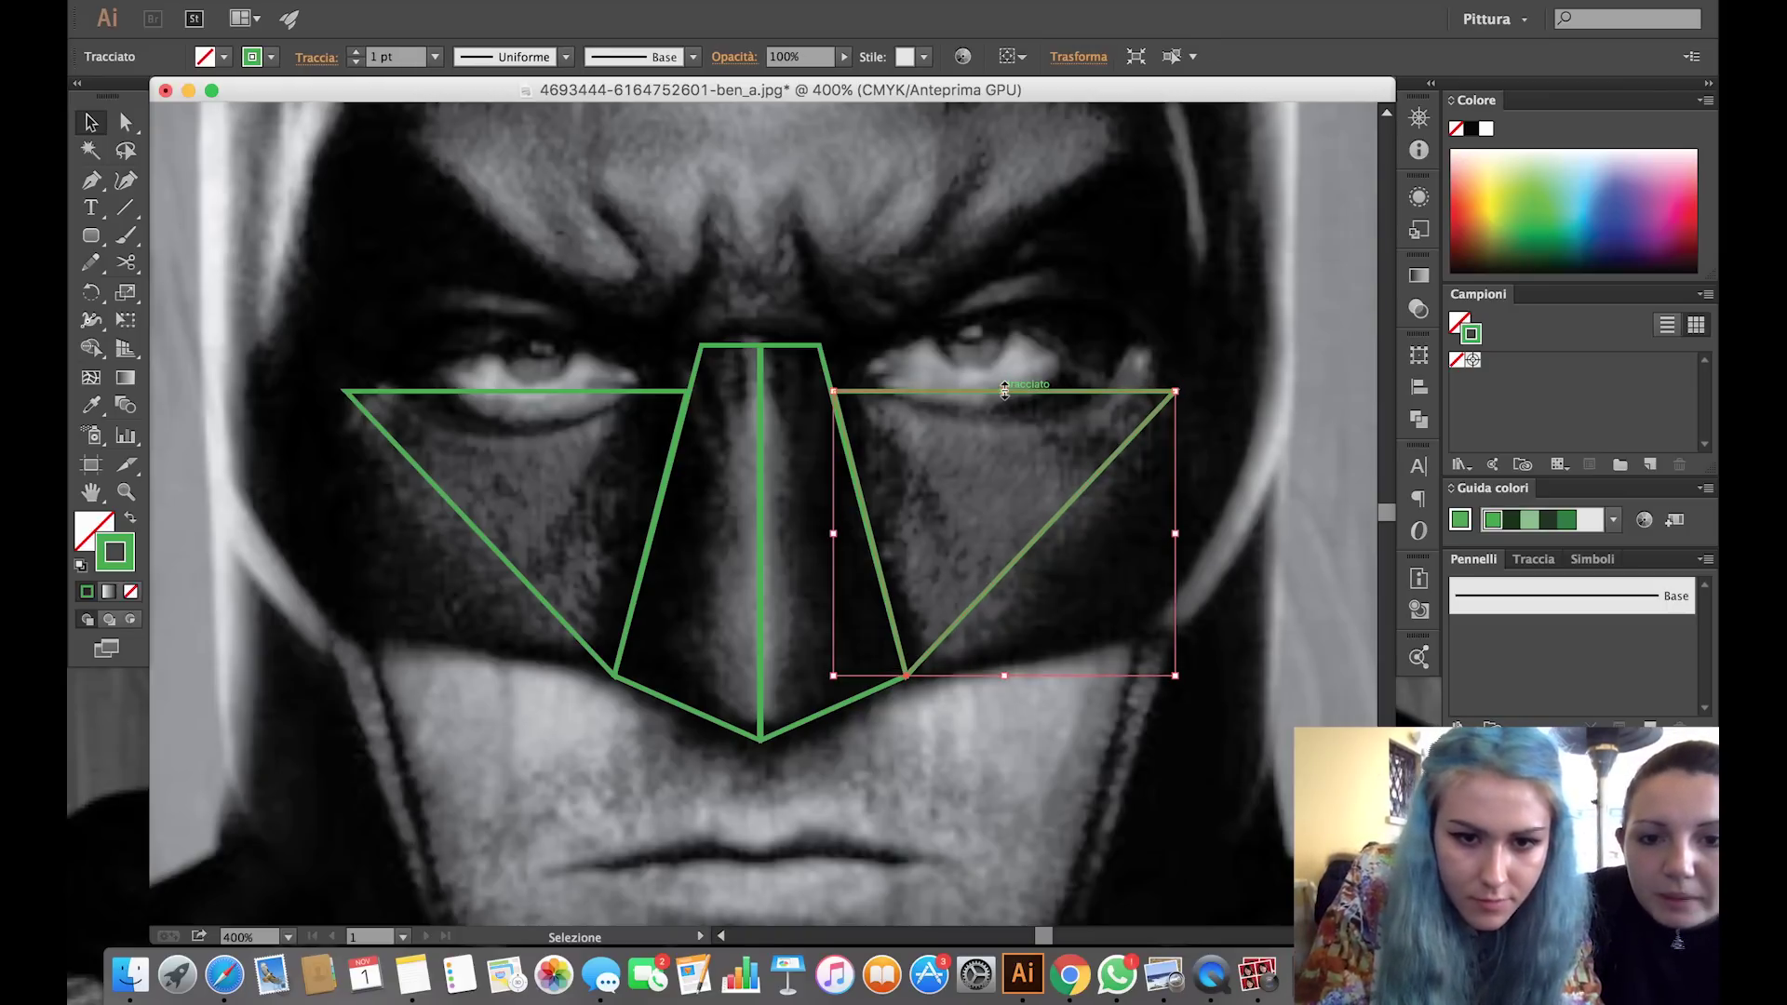
key("Return")
left_click(1217, 456)
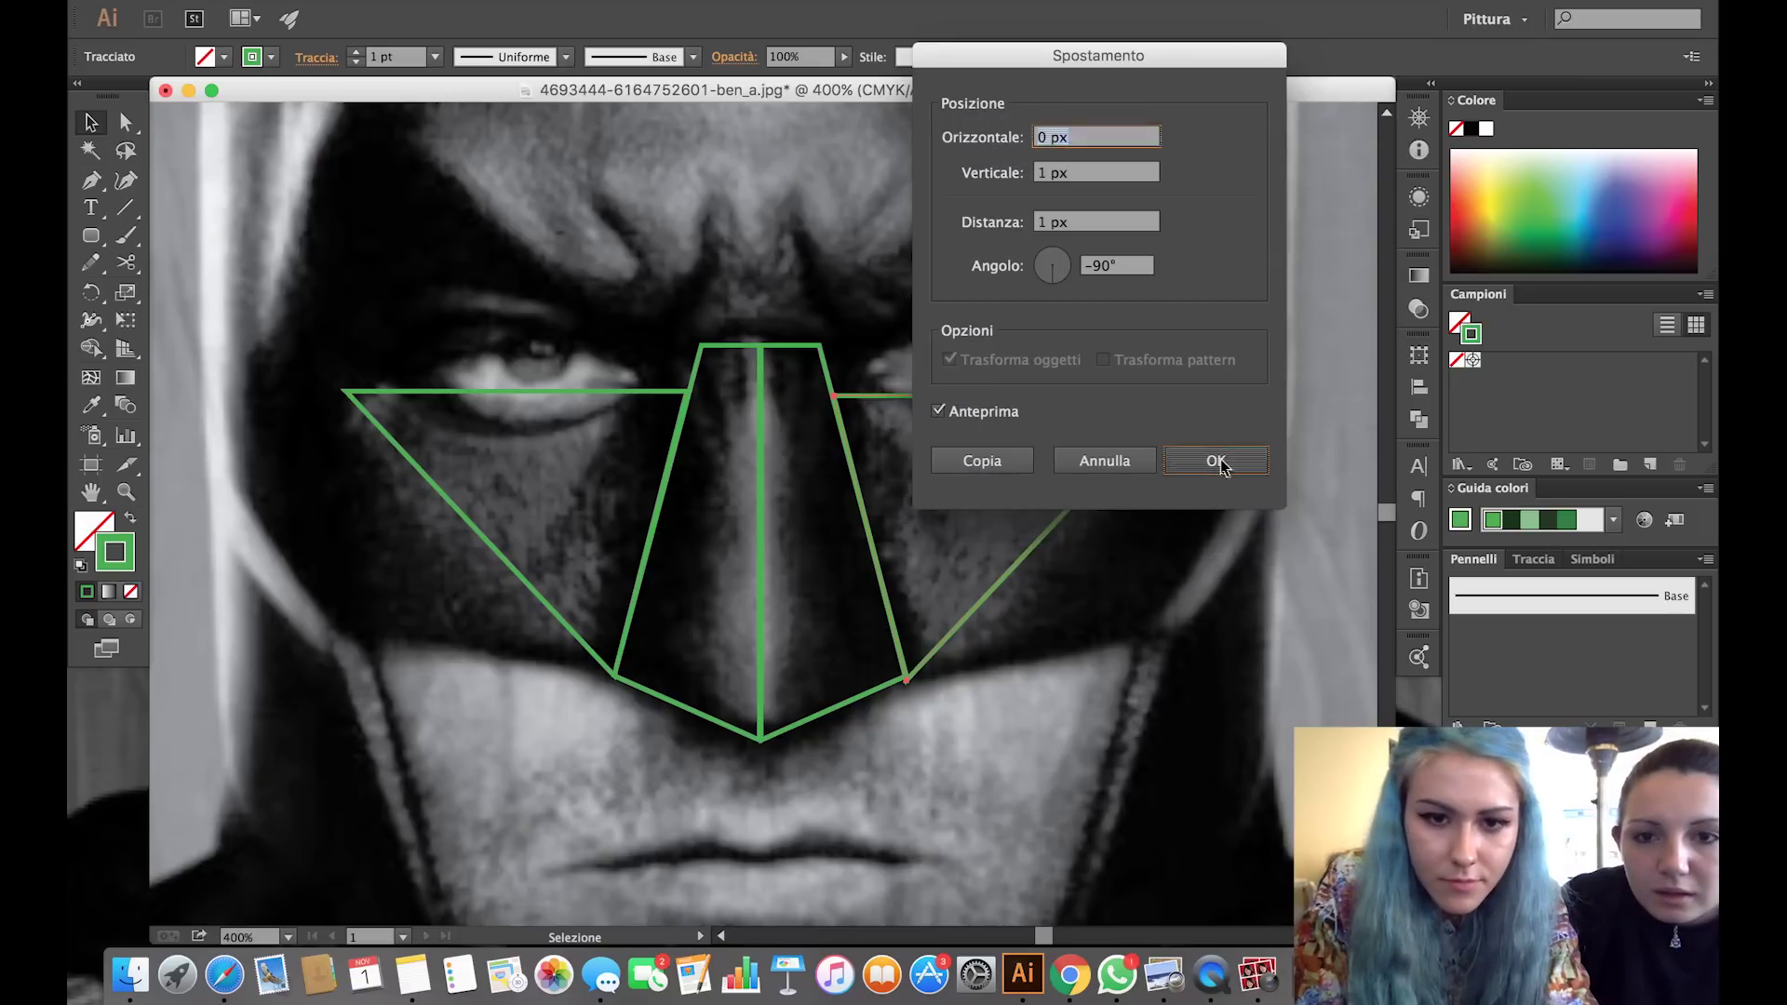
left_click_drag(1072, 401, 1072, 397)
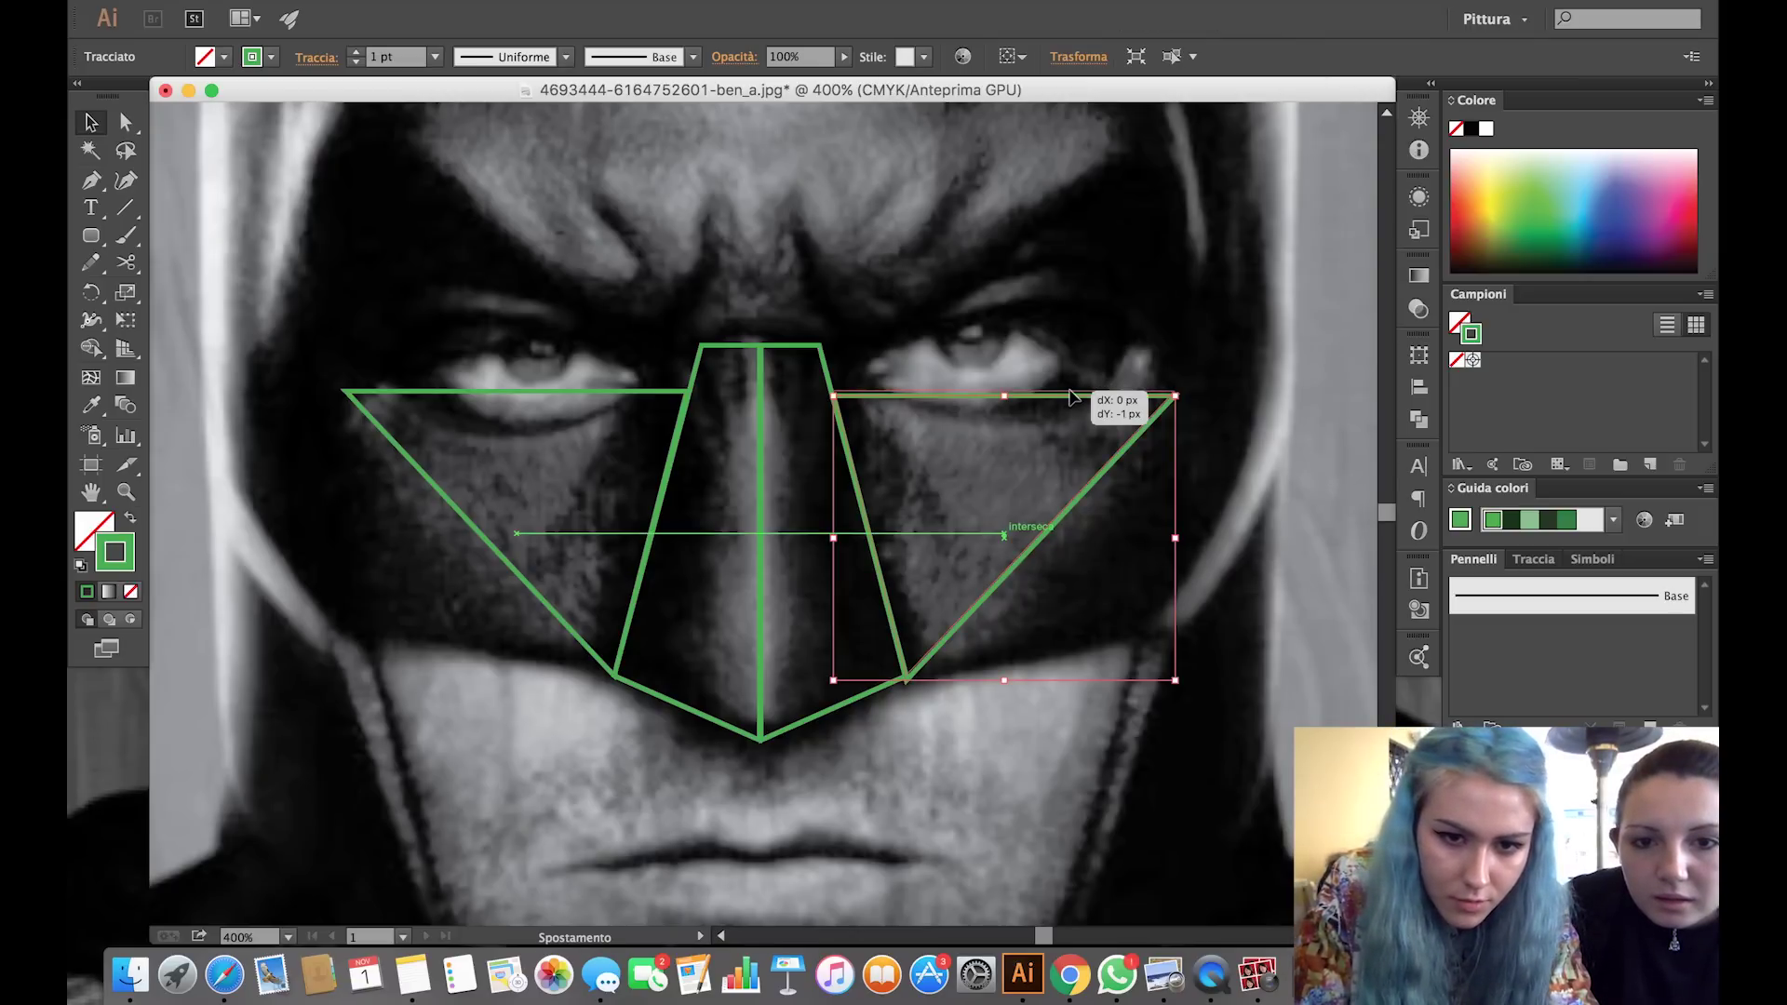
left_click(1208, 507)
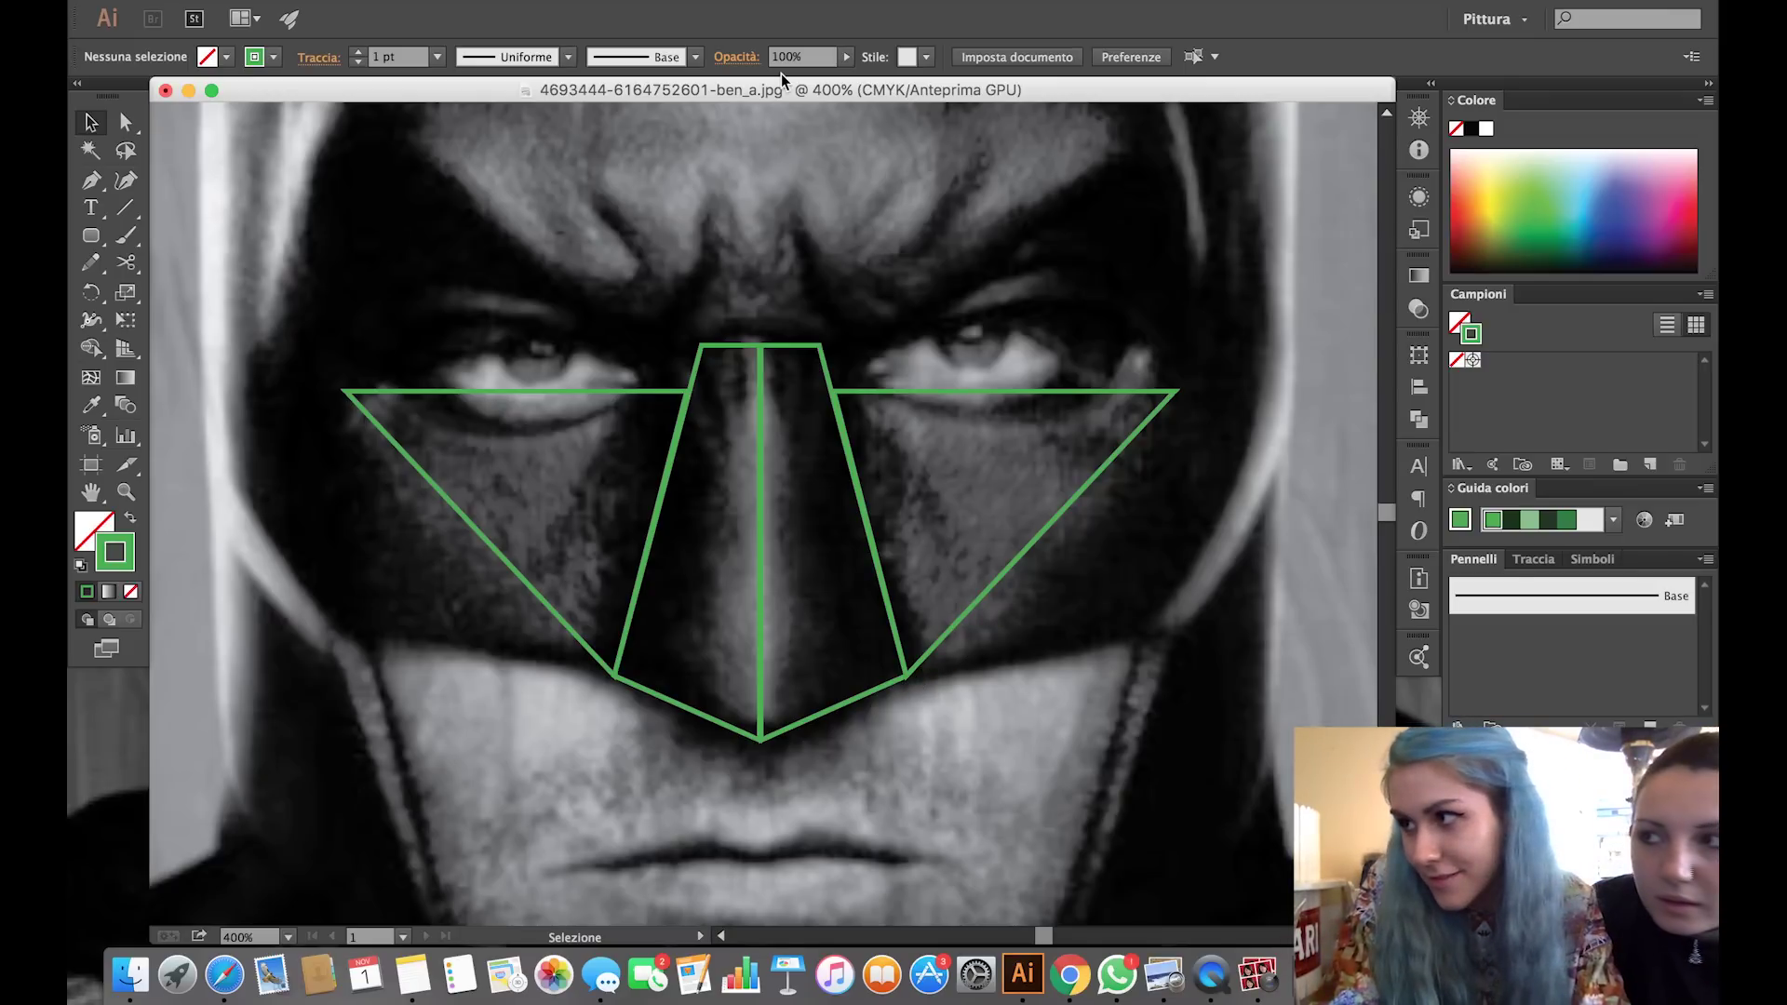
key("ctrl+minus")
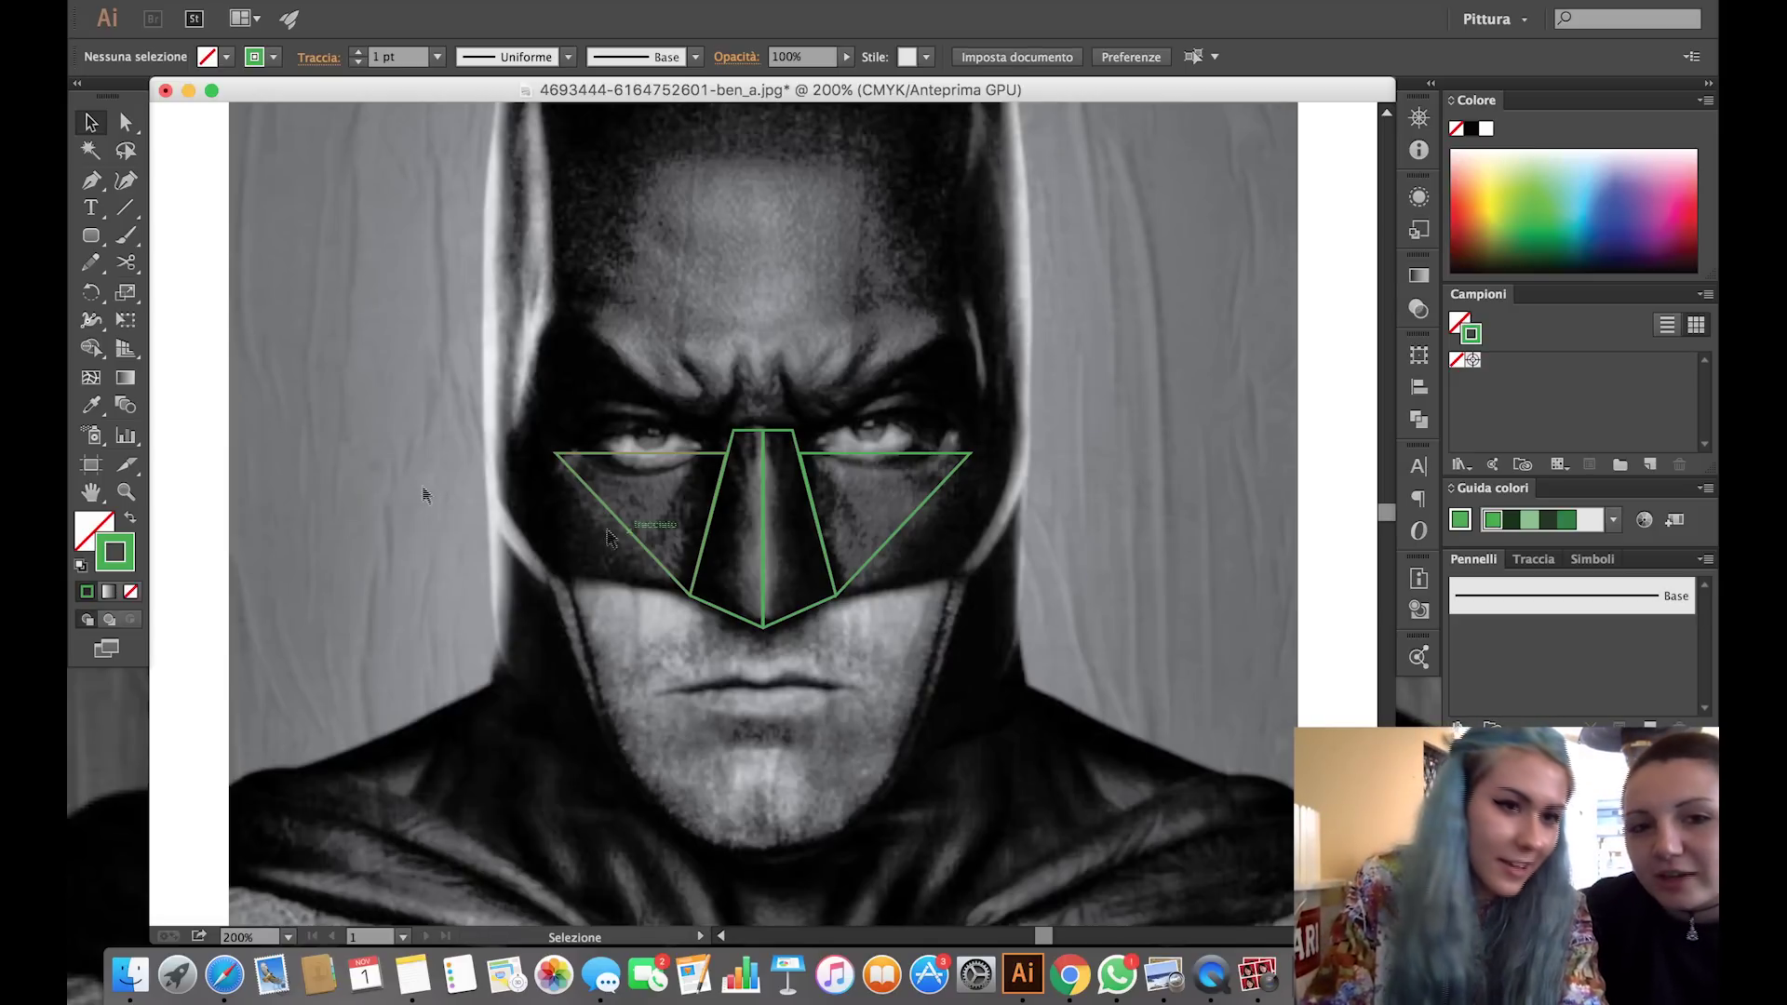
Draw a green ellipse around Batman's left eye with the Ellipse tool.
left_click(90, 238)
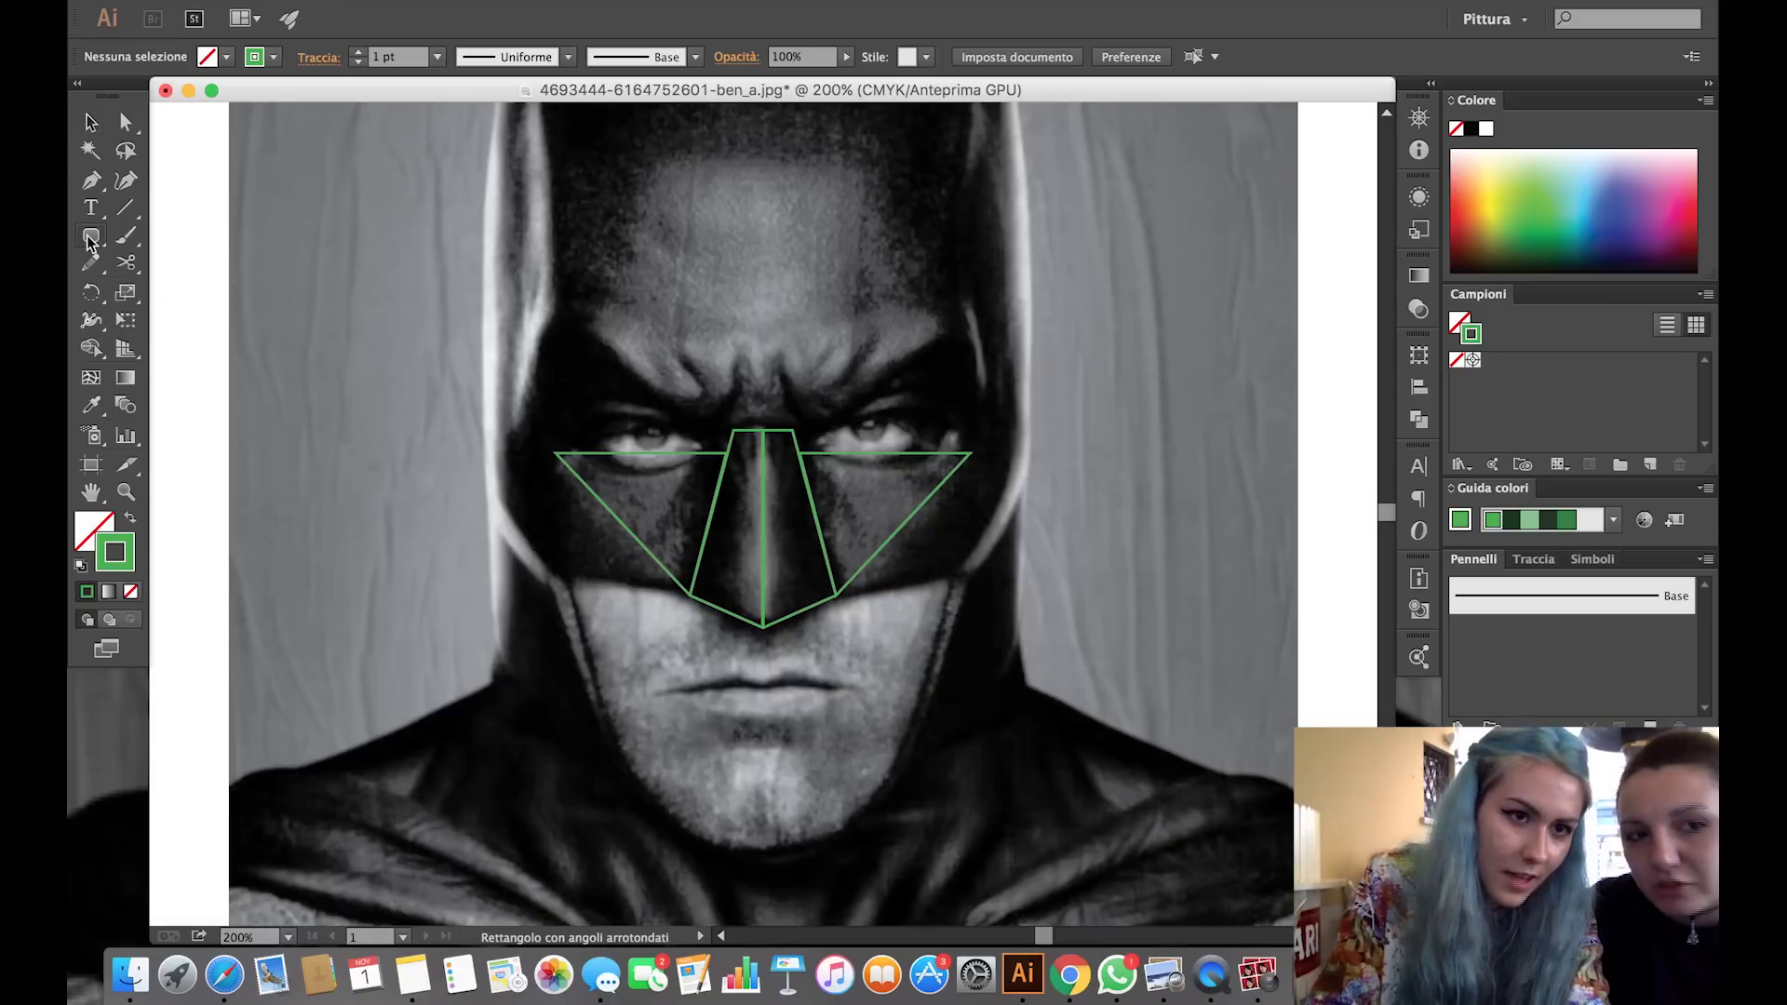
left_click_drag(90, 238, 162, 289)
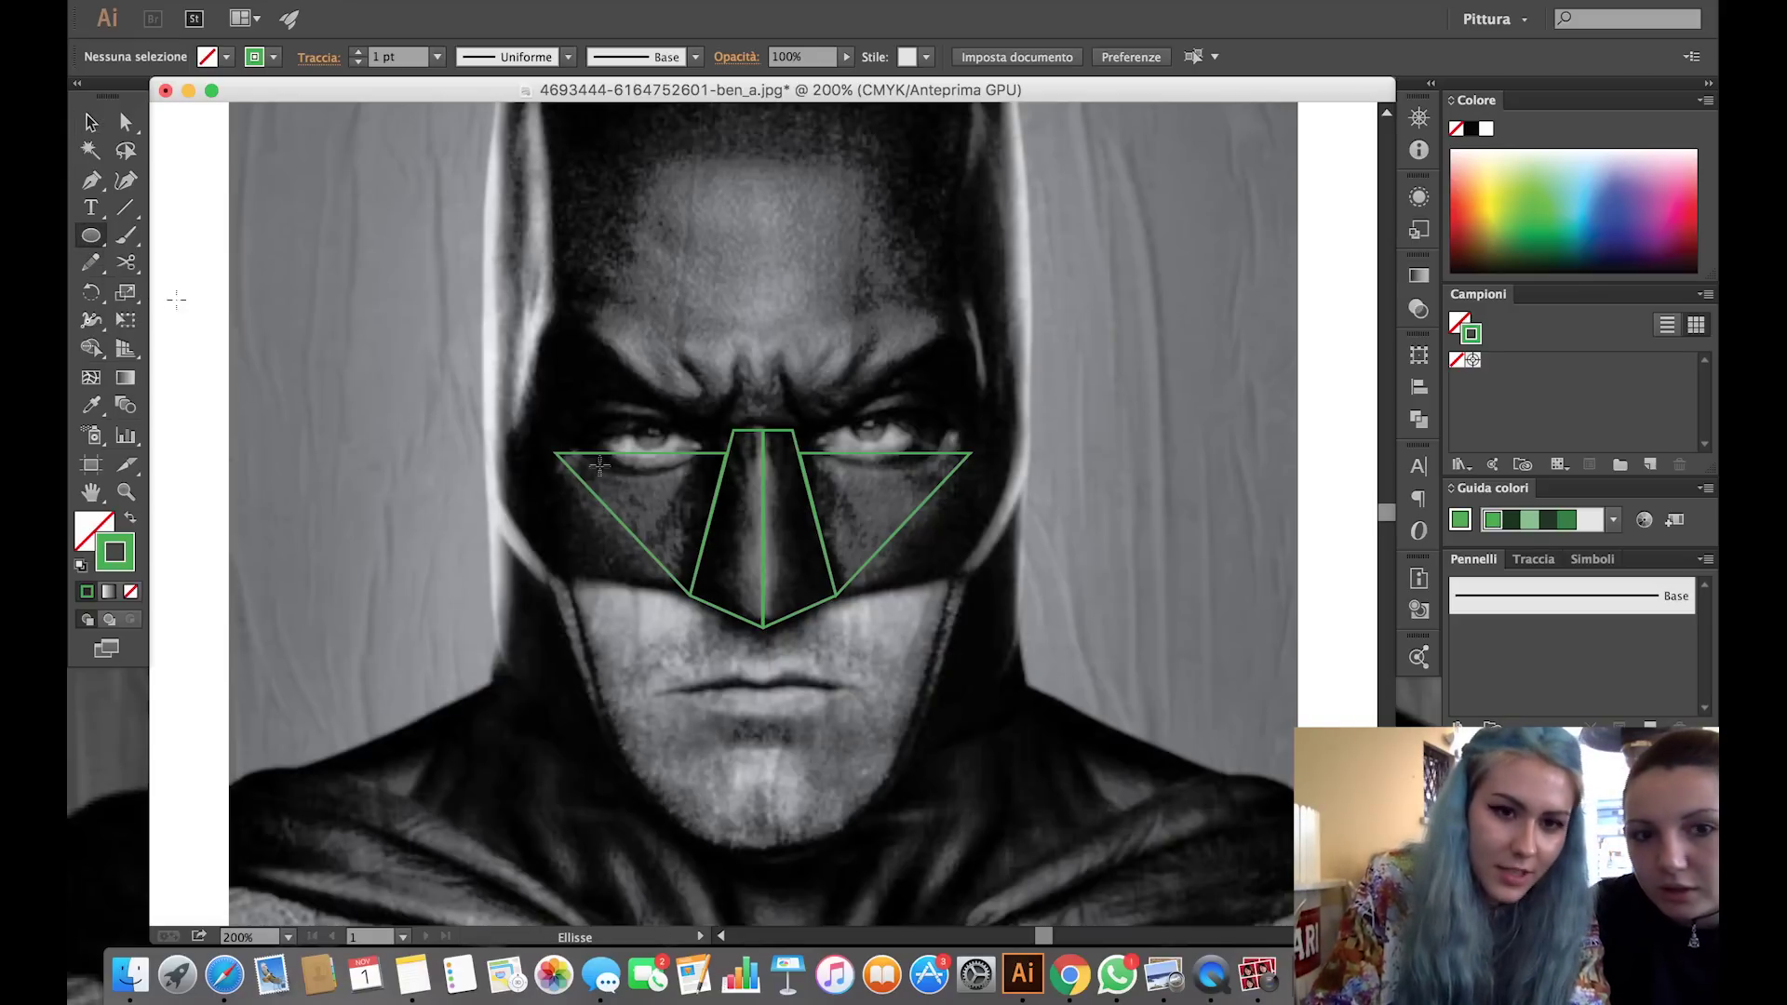
left_click_drag(594, 431, 700, 462)
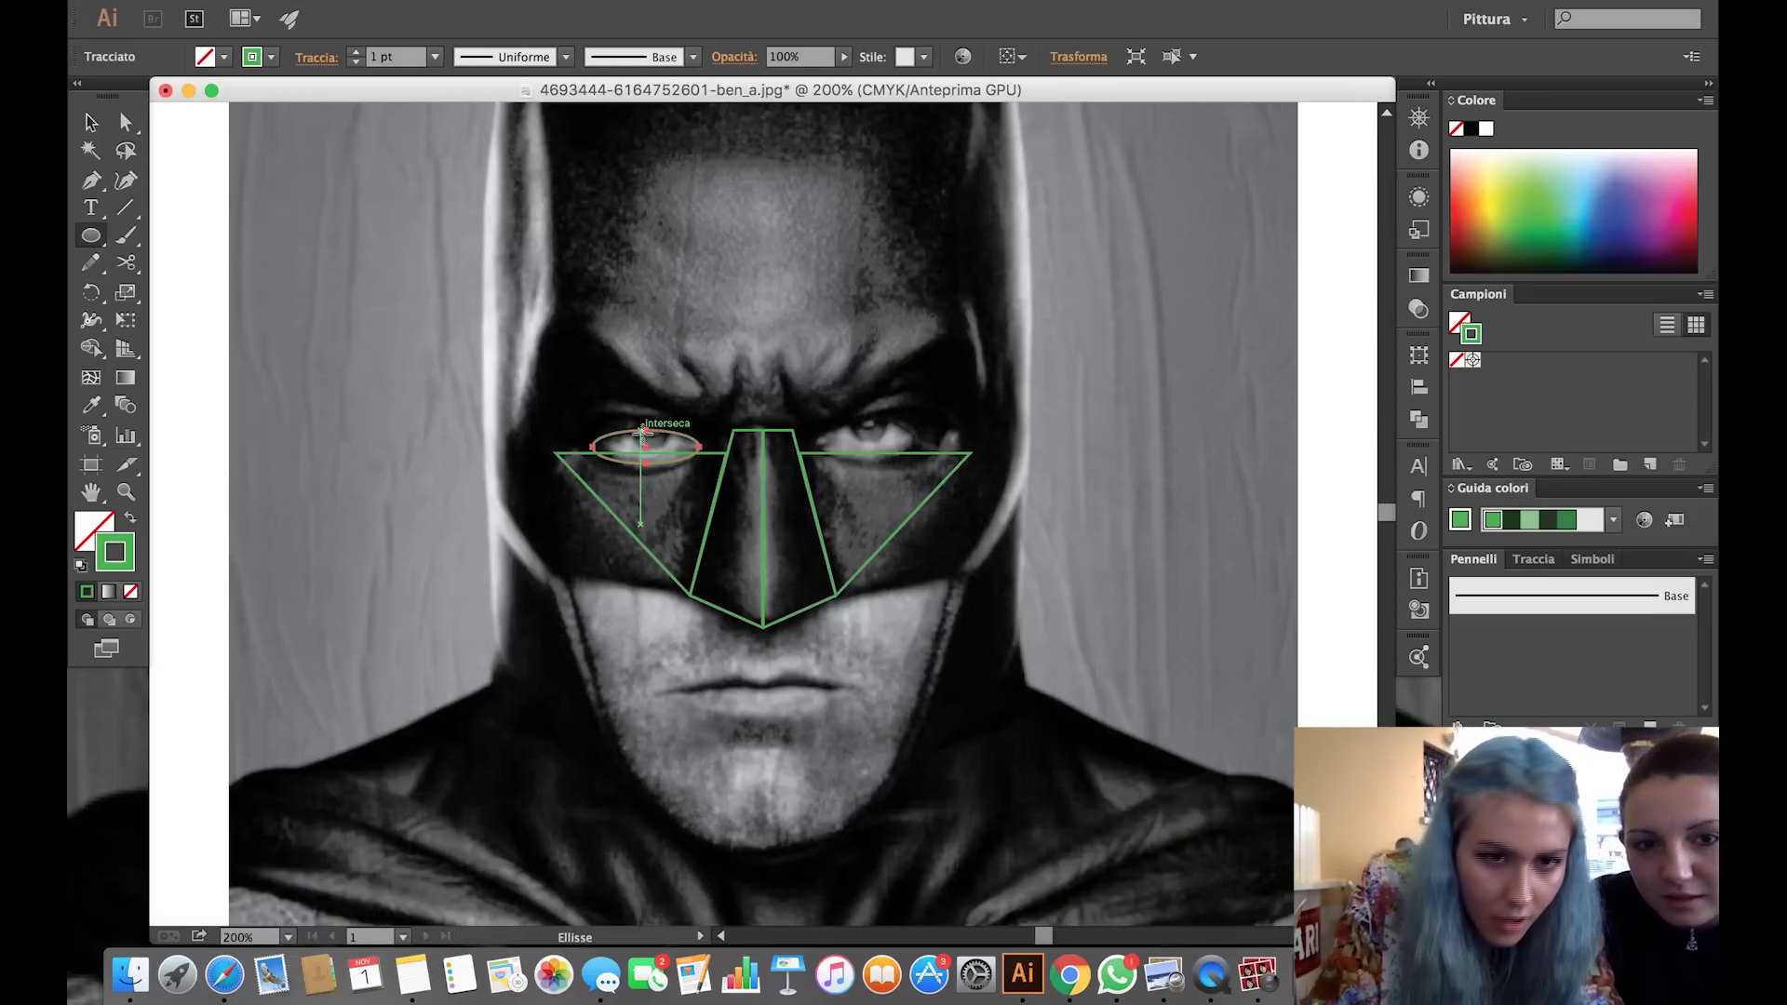
left_click_drag(647, 430, 645, 430)
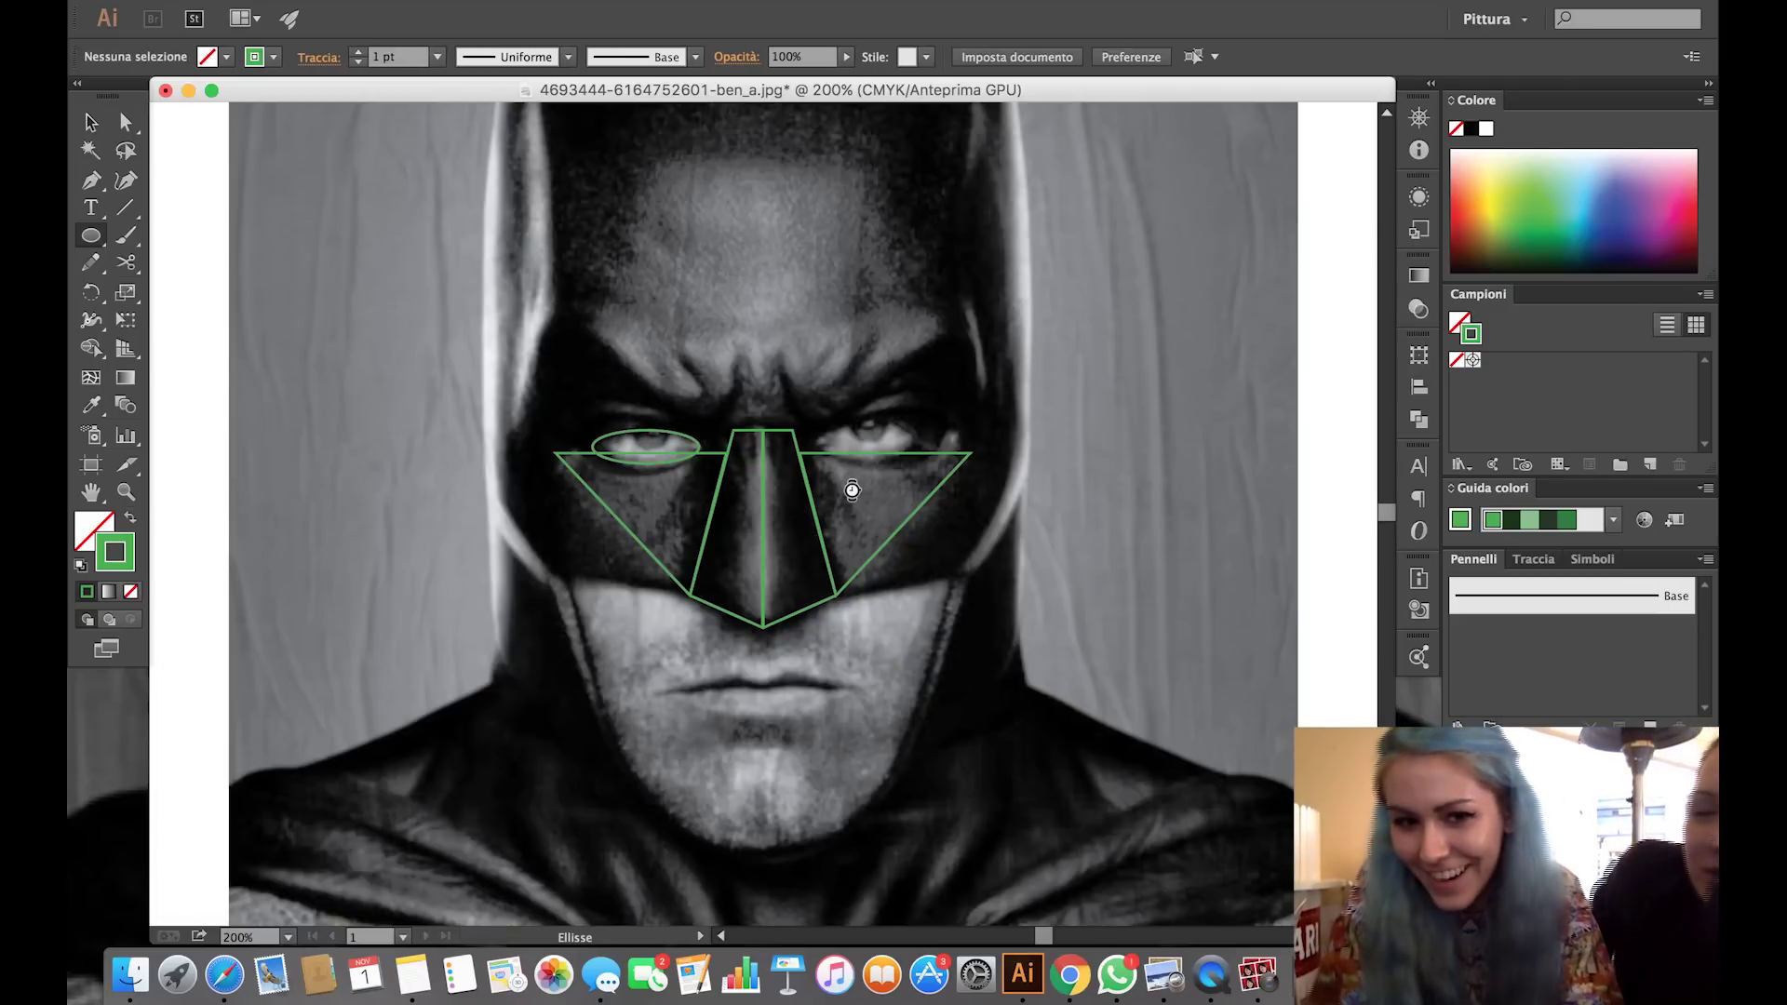
Make the left-eye ellipse slightly taller and undo the accidental copy on the nose.
left_click(91, 123)
left_click(621, 438)
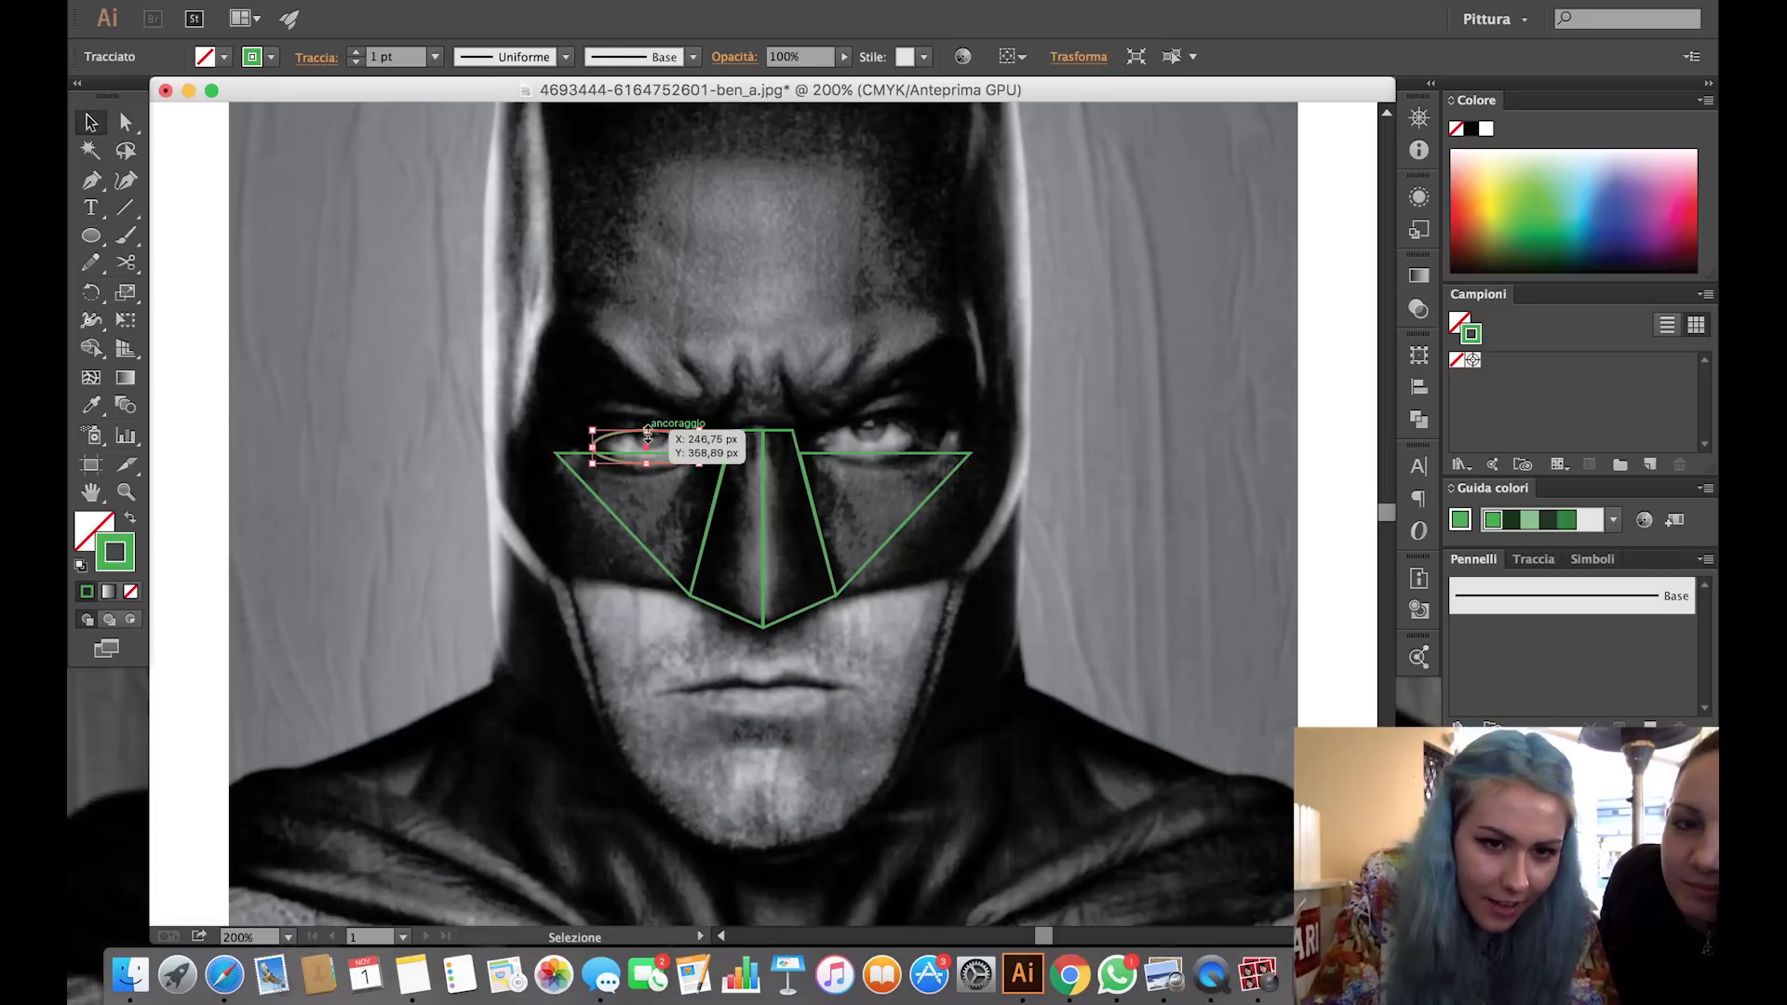
left_click_drag(647, 431, 647, 423)
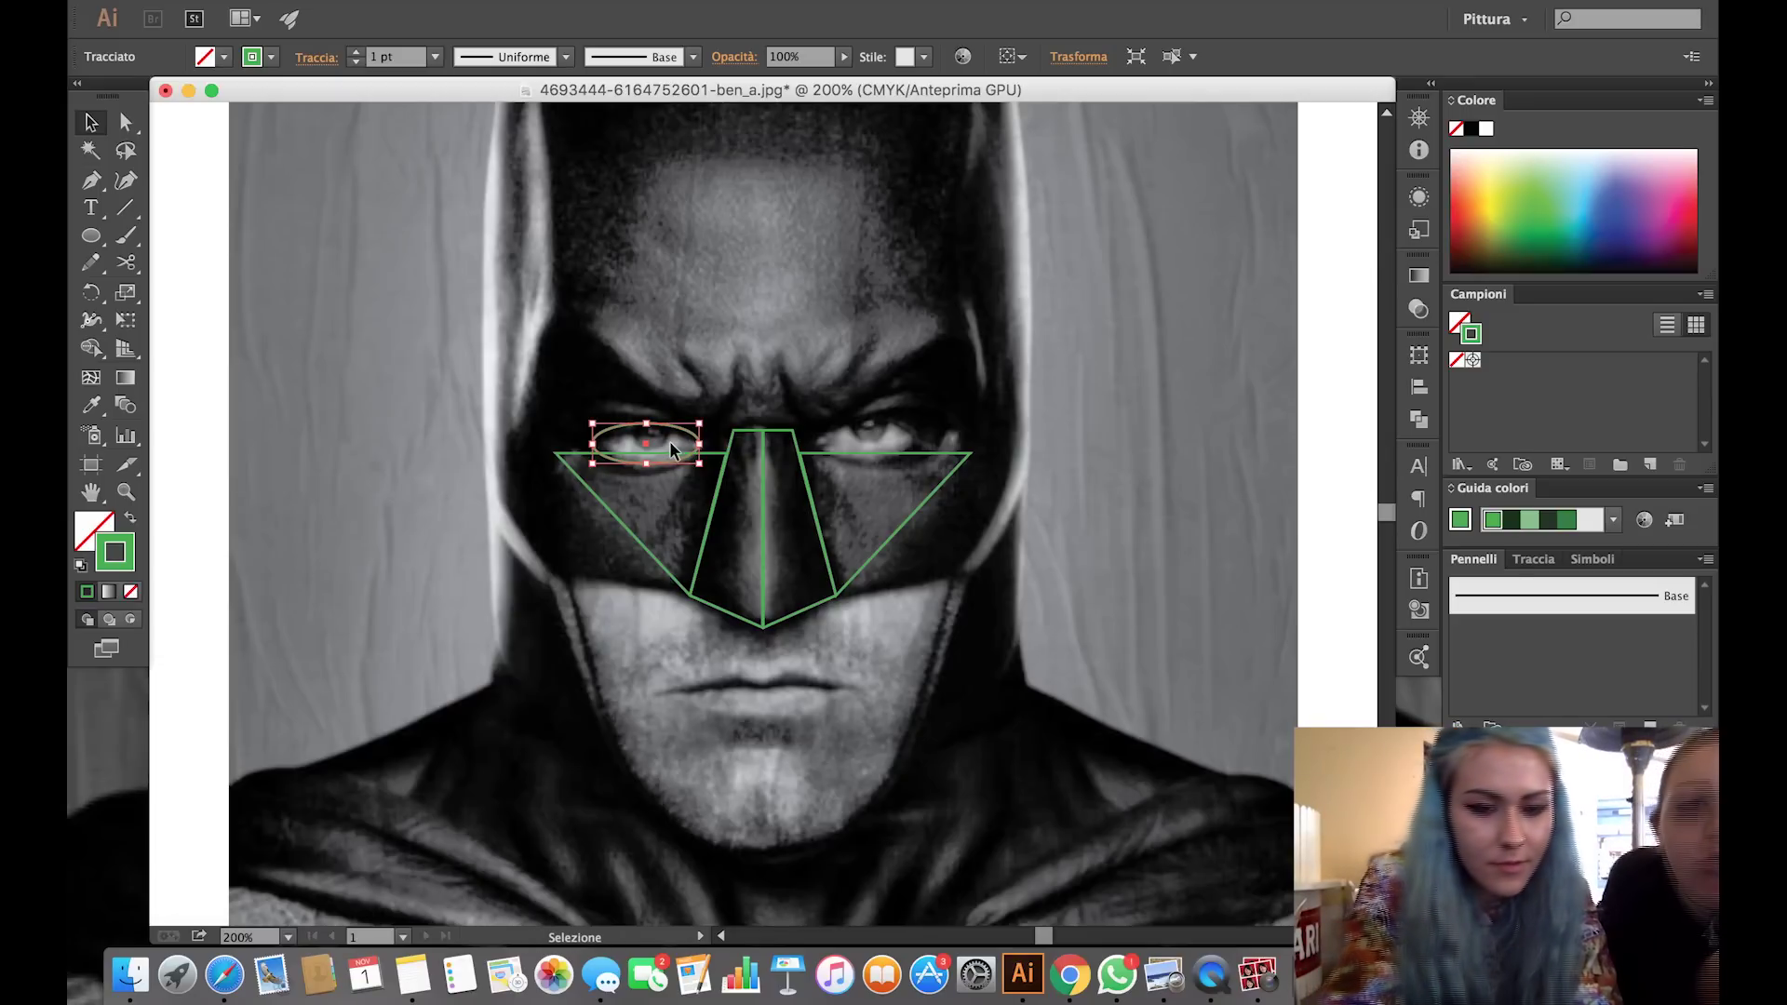
left_click_drag(668, 439, 785, 511)
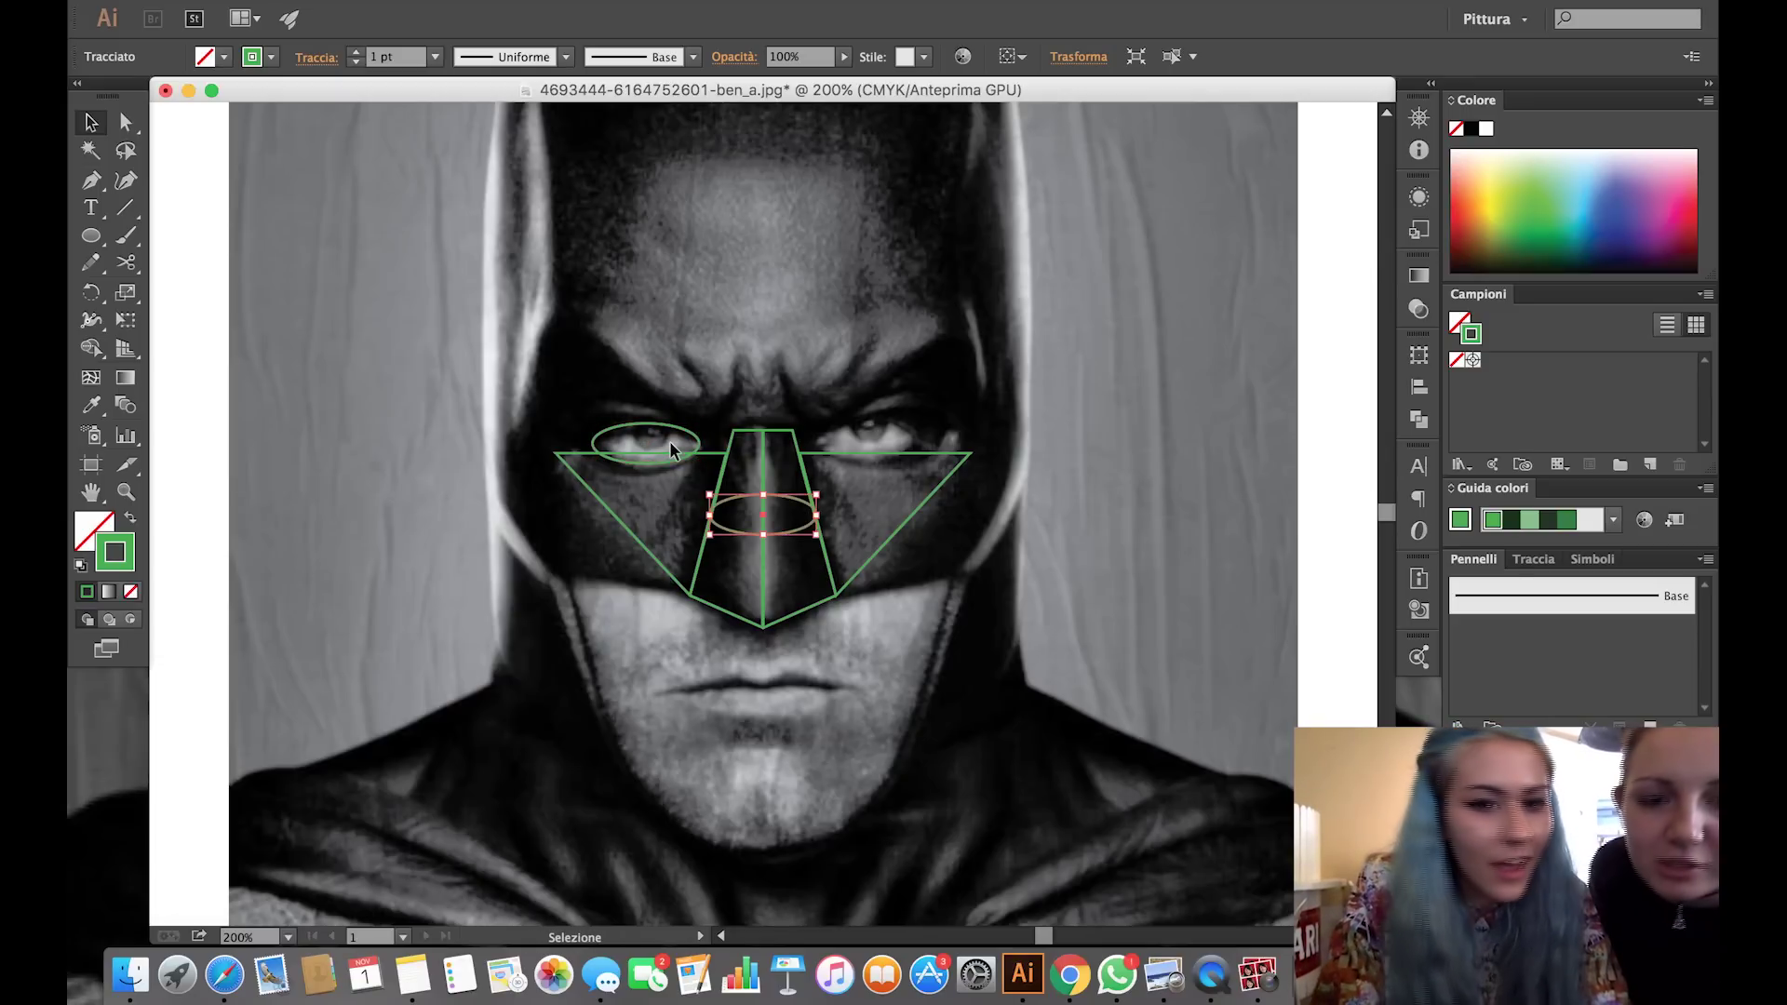
key("ctrl+z")
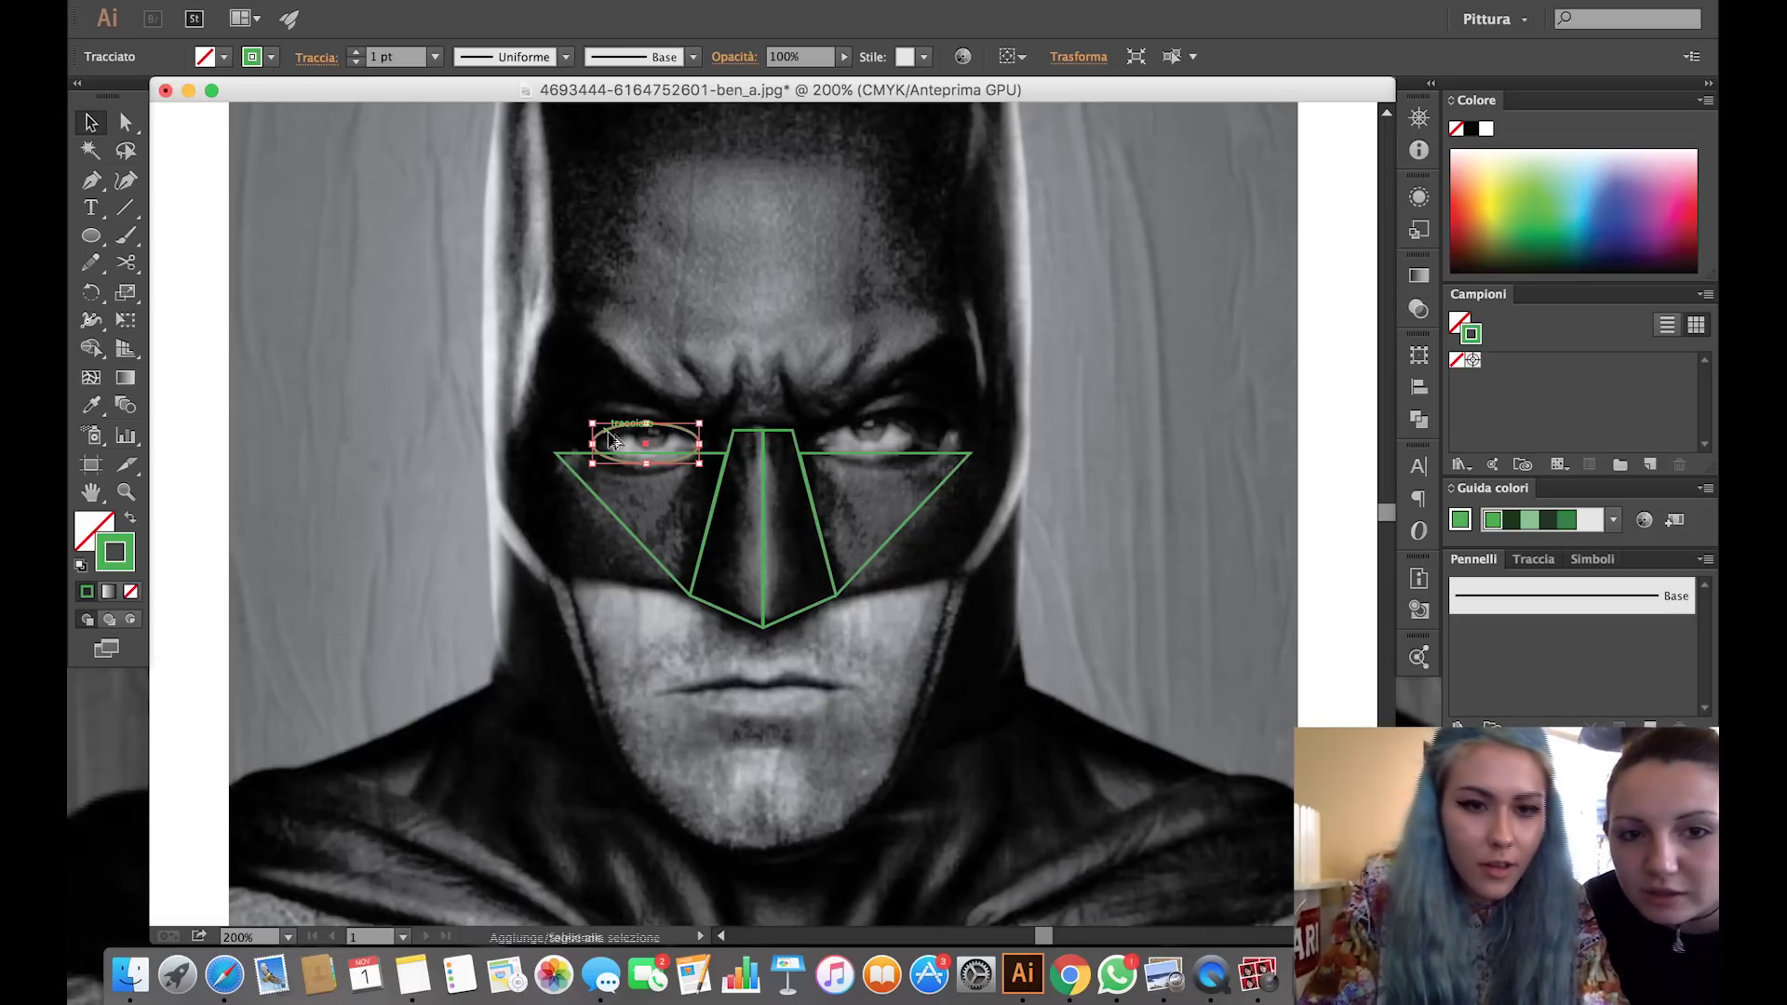
Place a copy of the eye ellipse over the right eye and fine-tune its position.
left_click(610, 437)
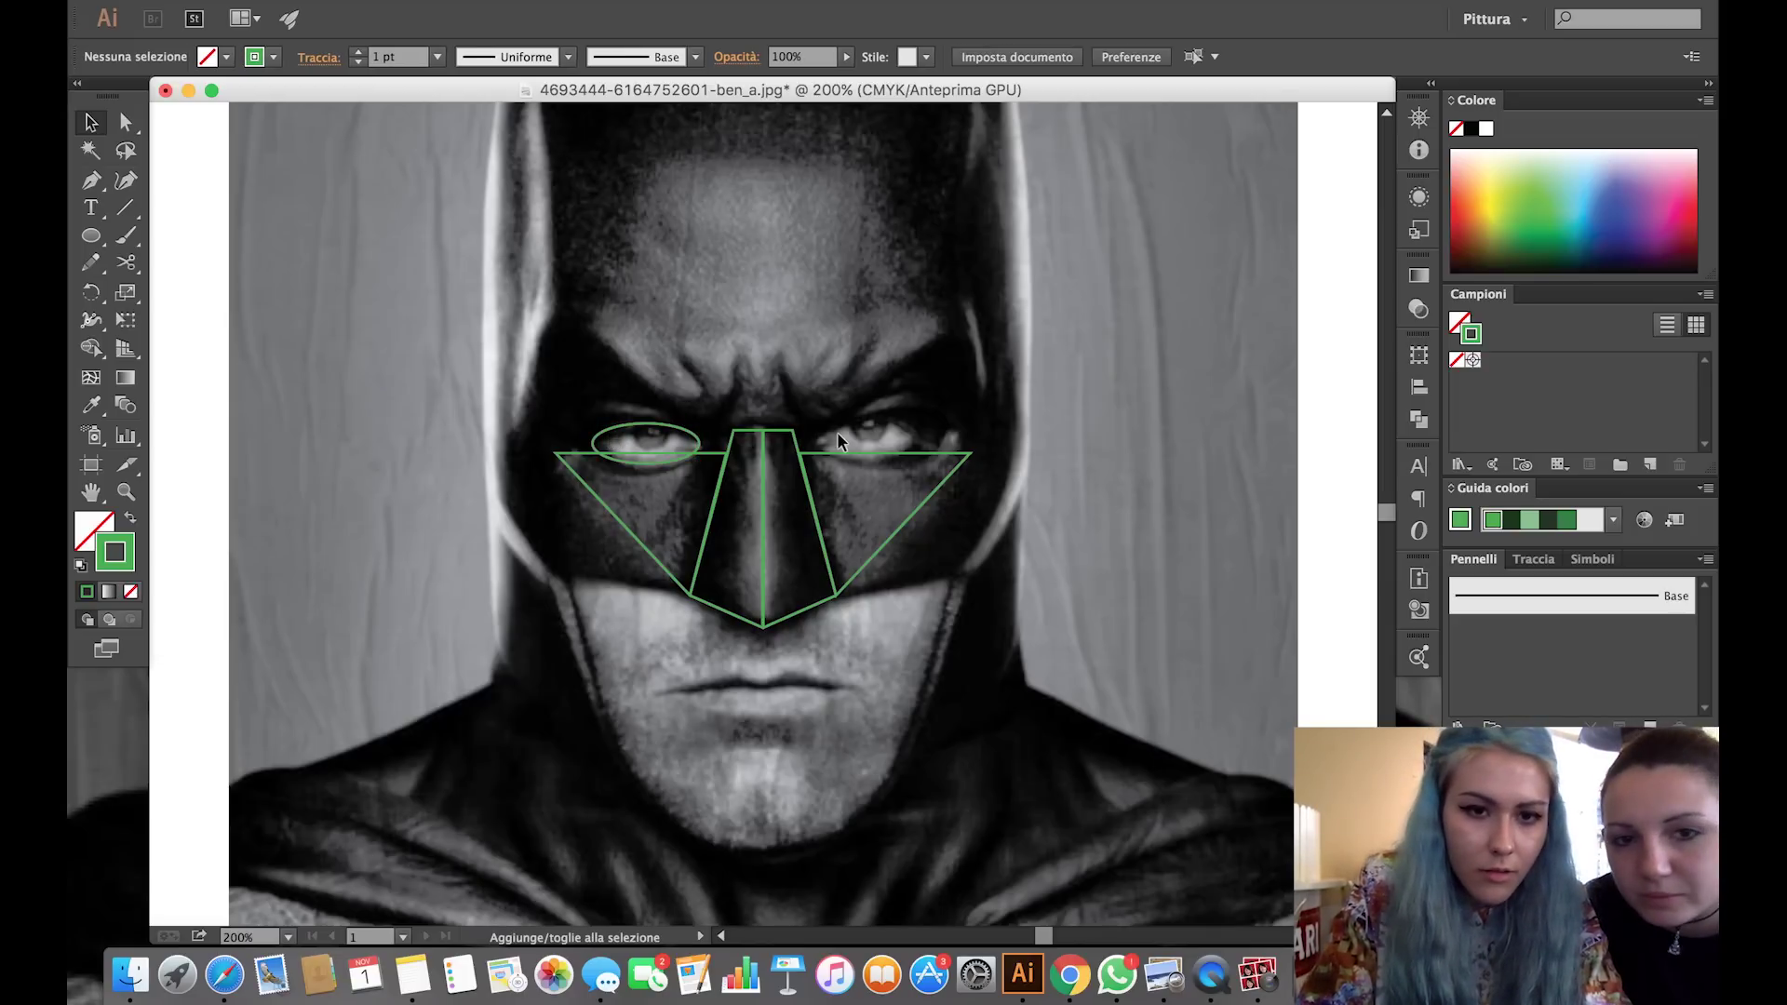
left_click(622, 430)
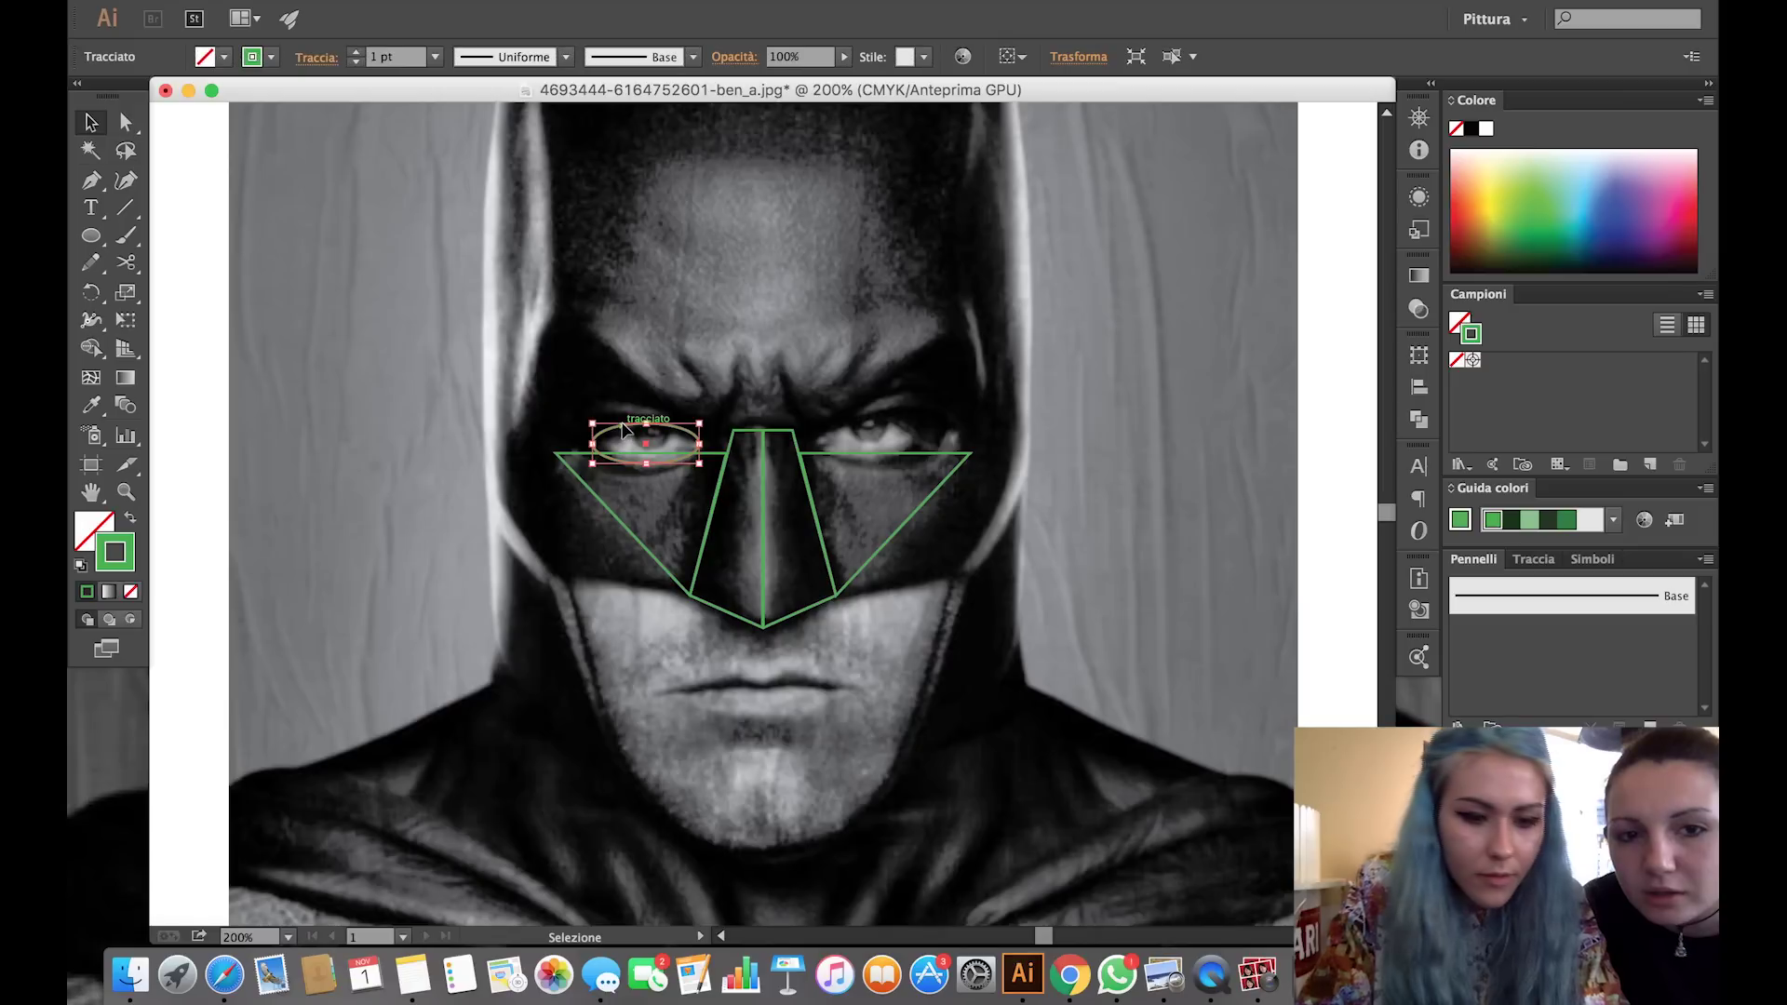
left_click_drag(622, 430, 702, 433)
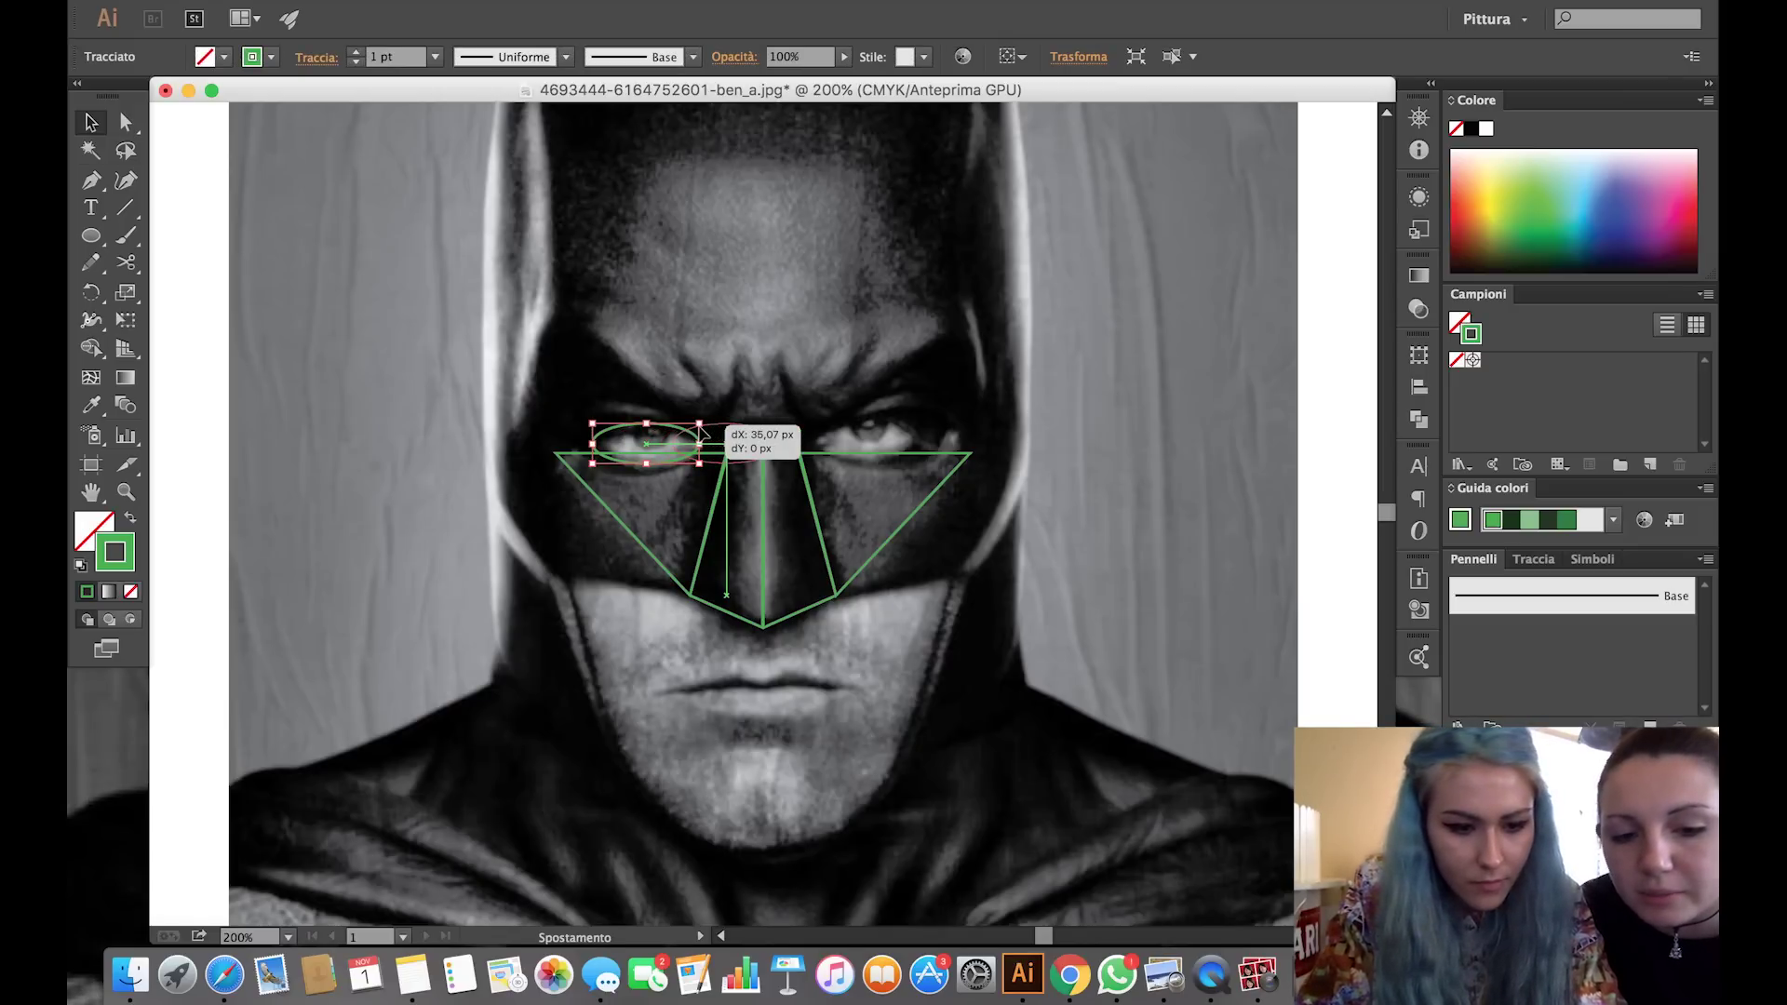
left_click_drag(703, 433, 856, 434)
left_click(988, 402)
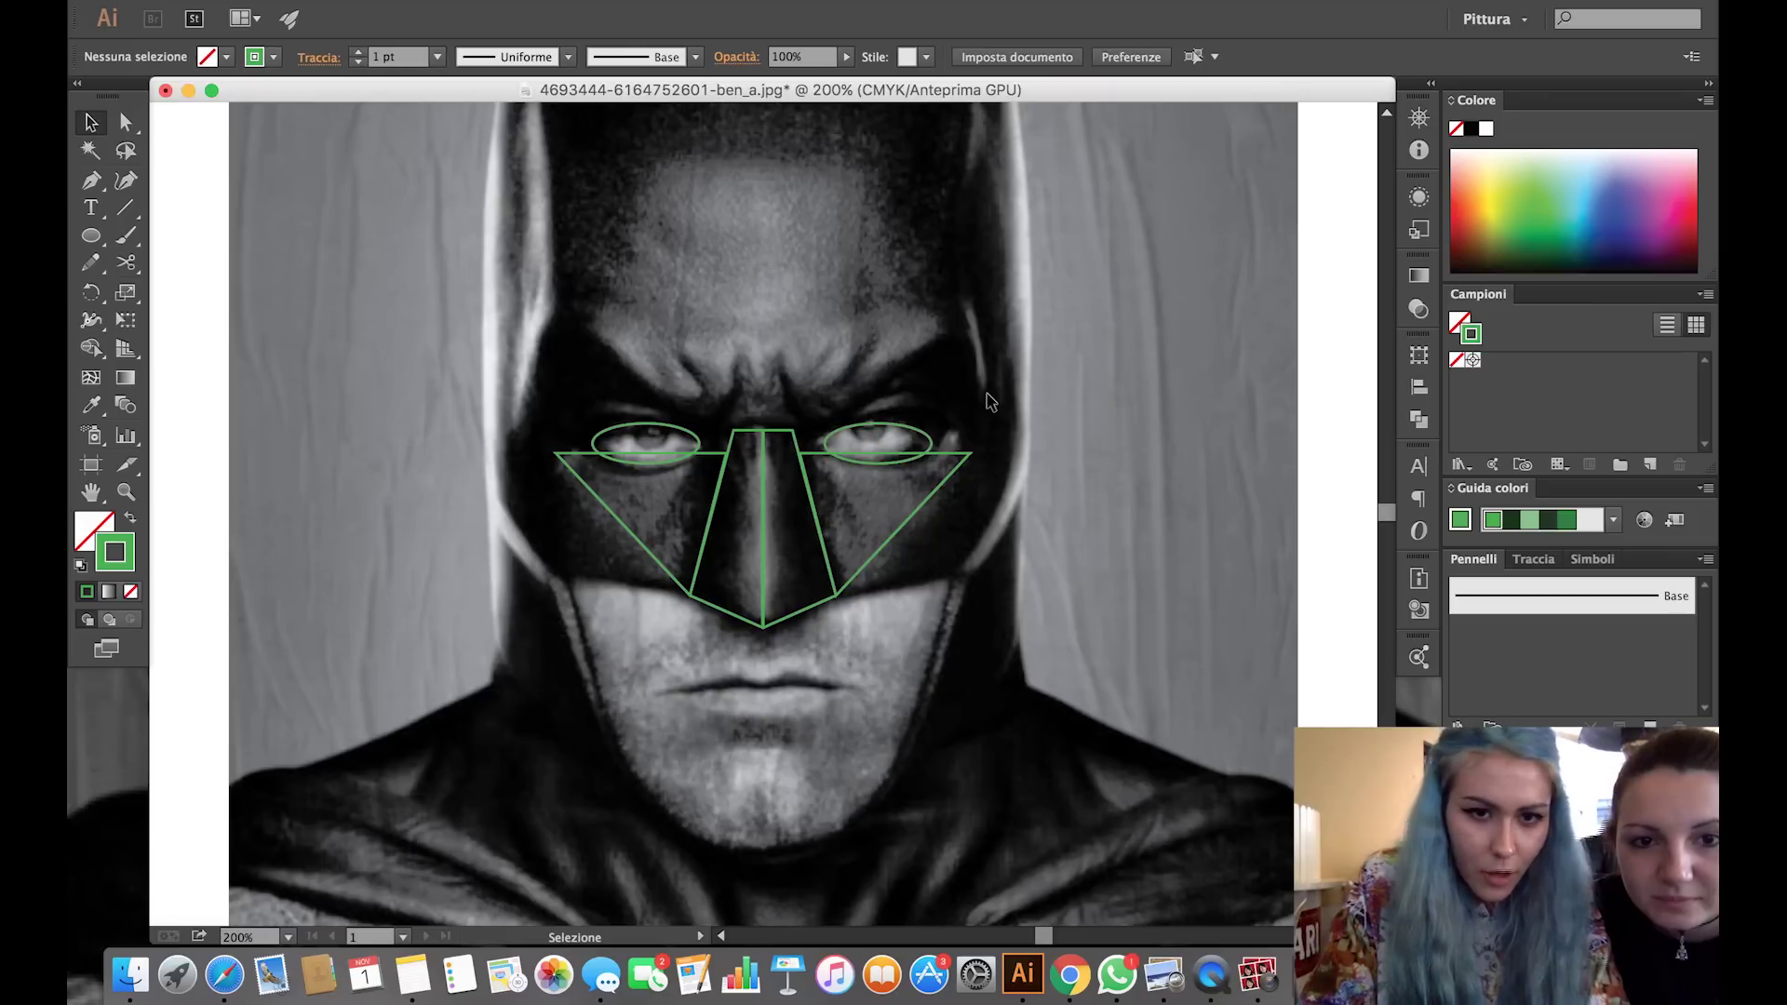
left_click_drag(908, 434, 905, 434)
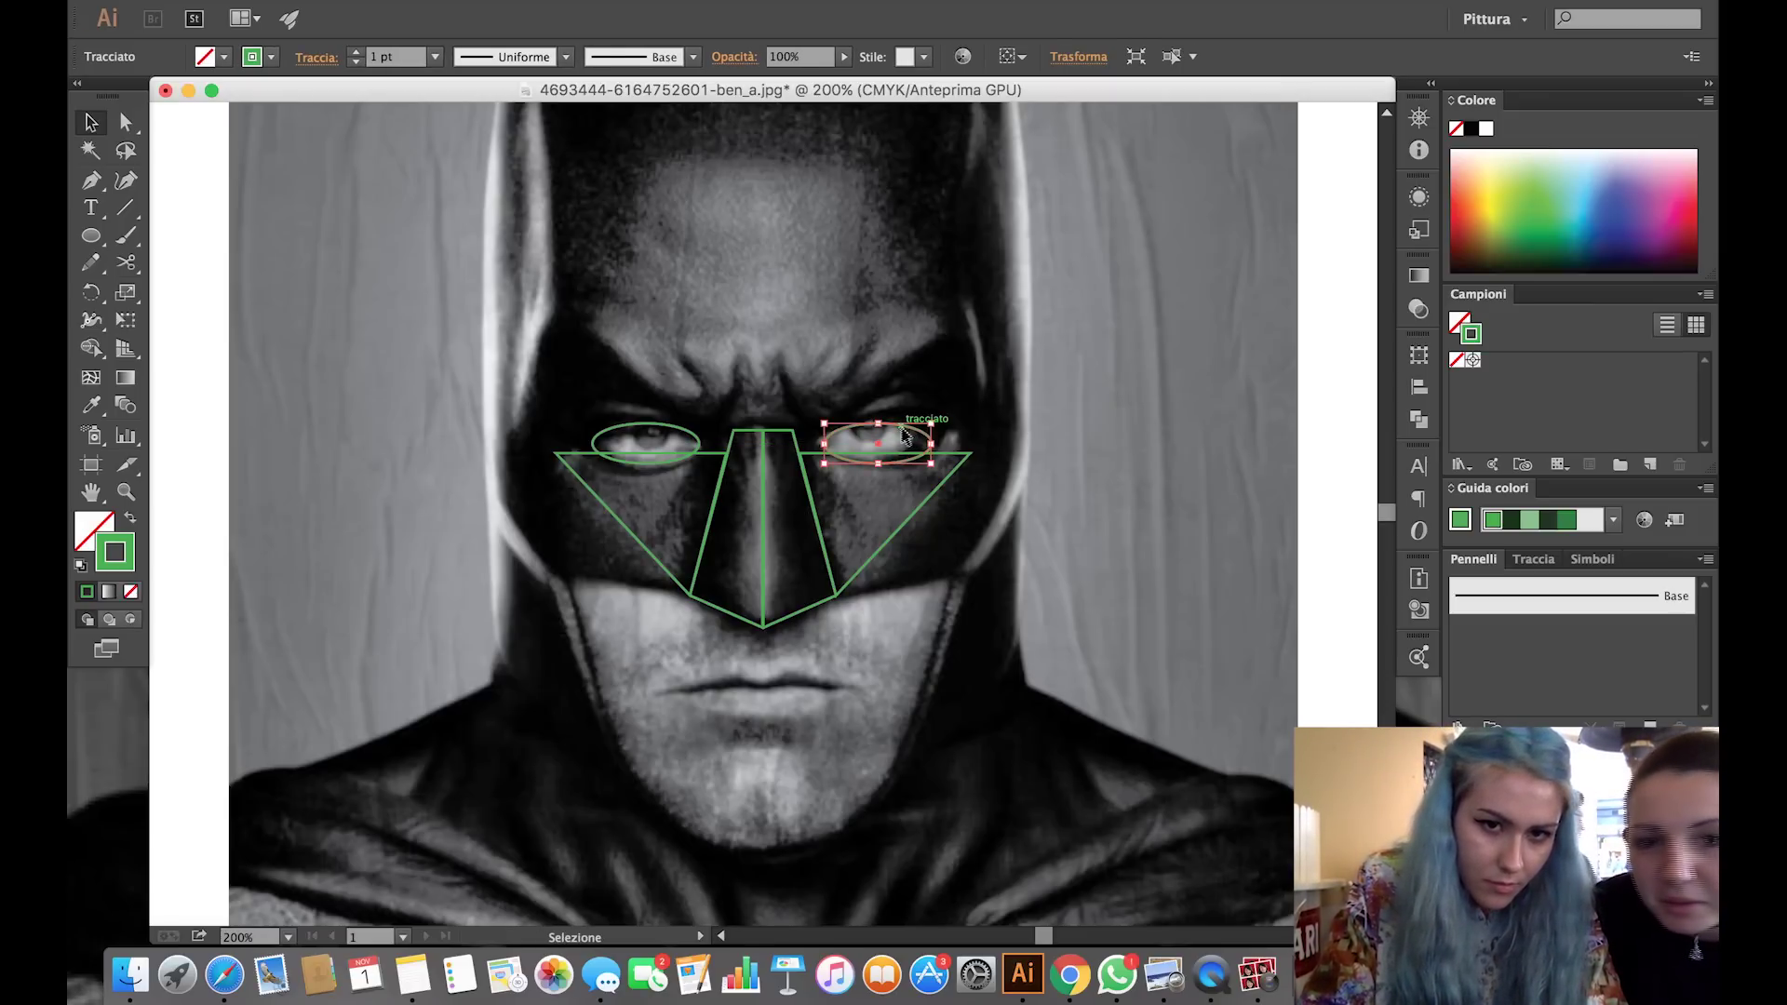
left_click(1007, 333)
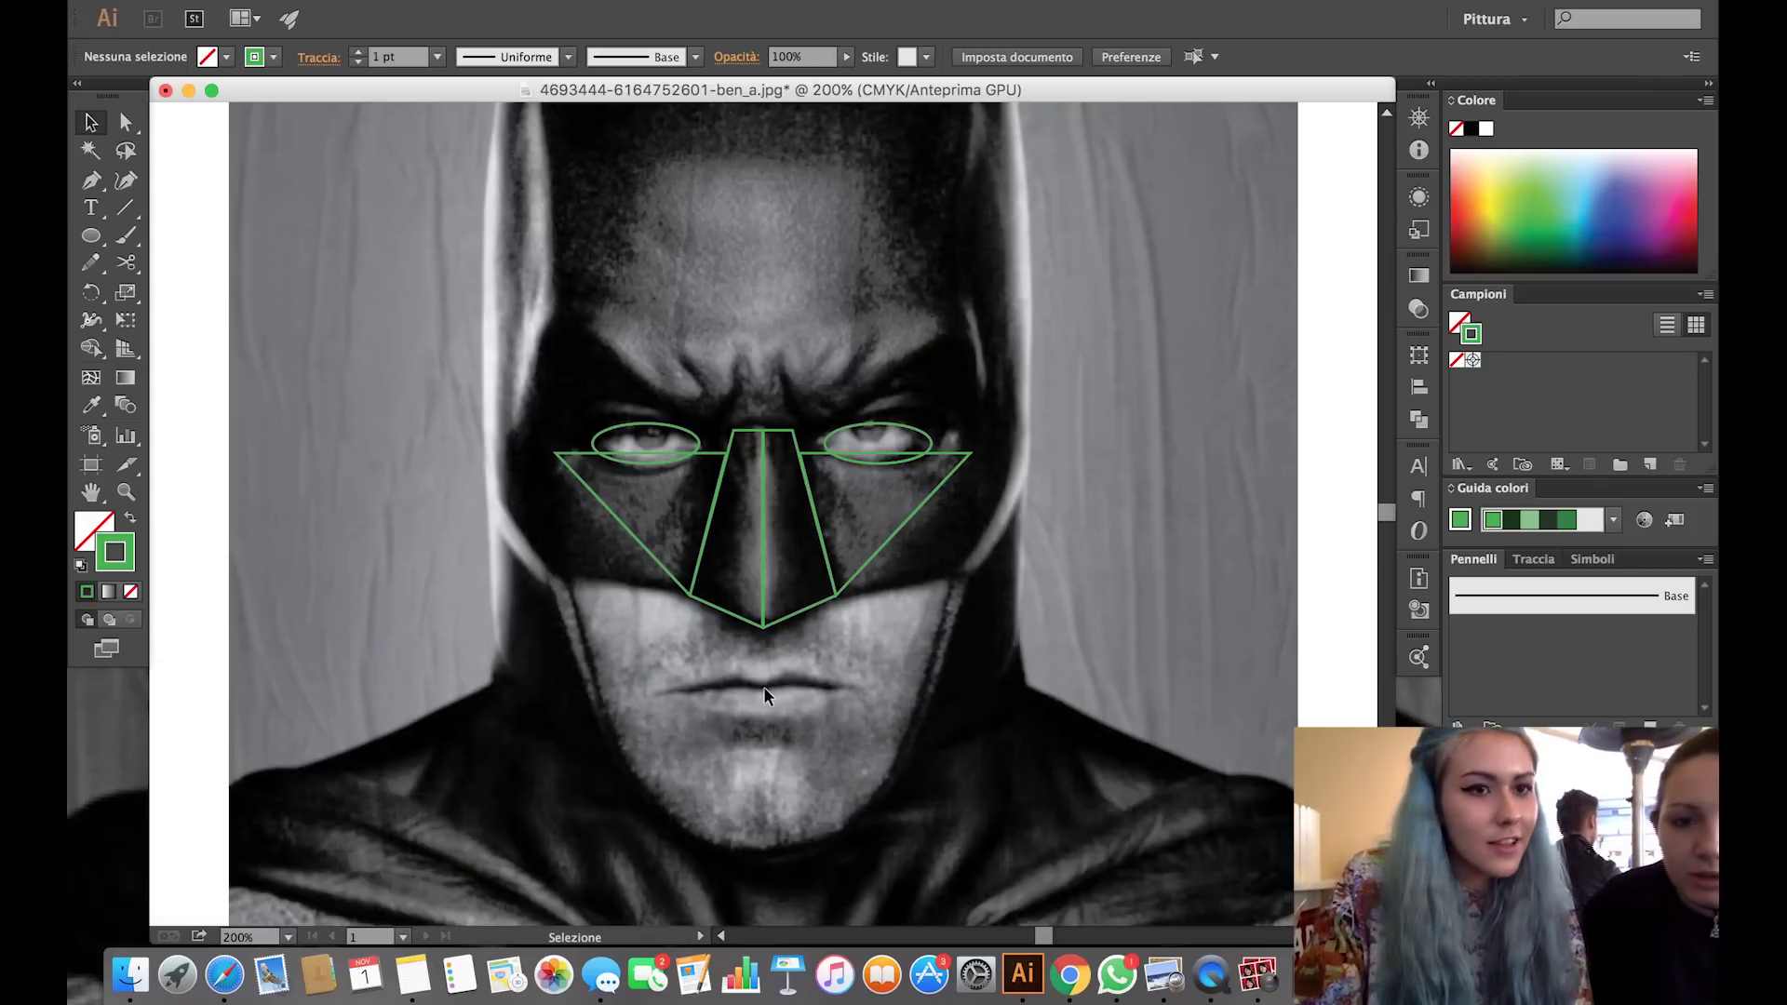
Start a new Pen path with one anchor, then briefly hide and show Illustrator.
left_click(93, 185)
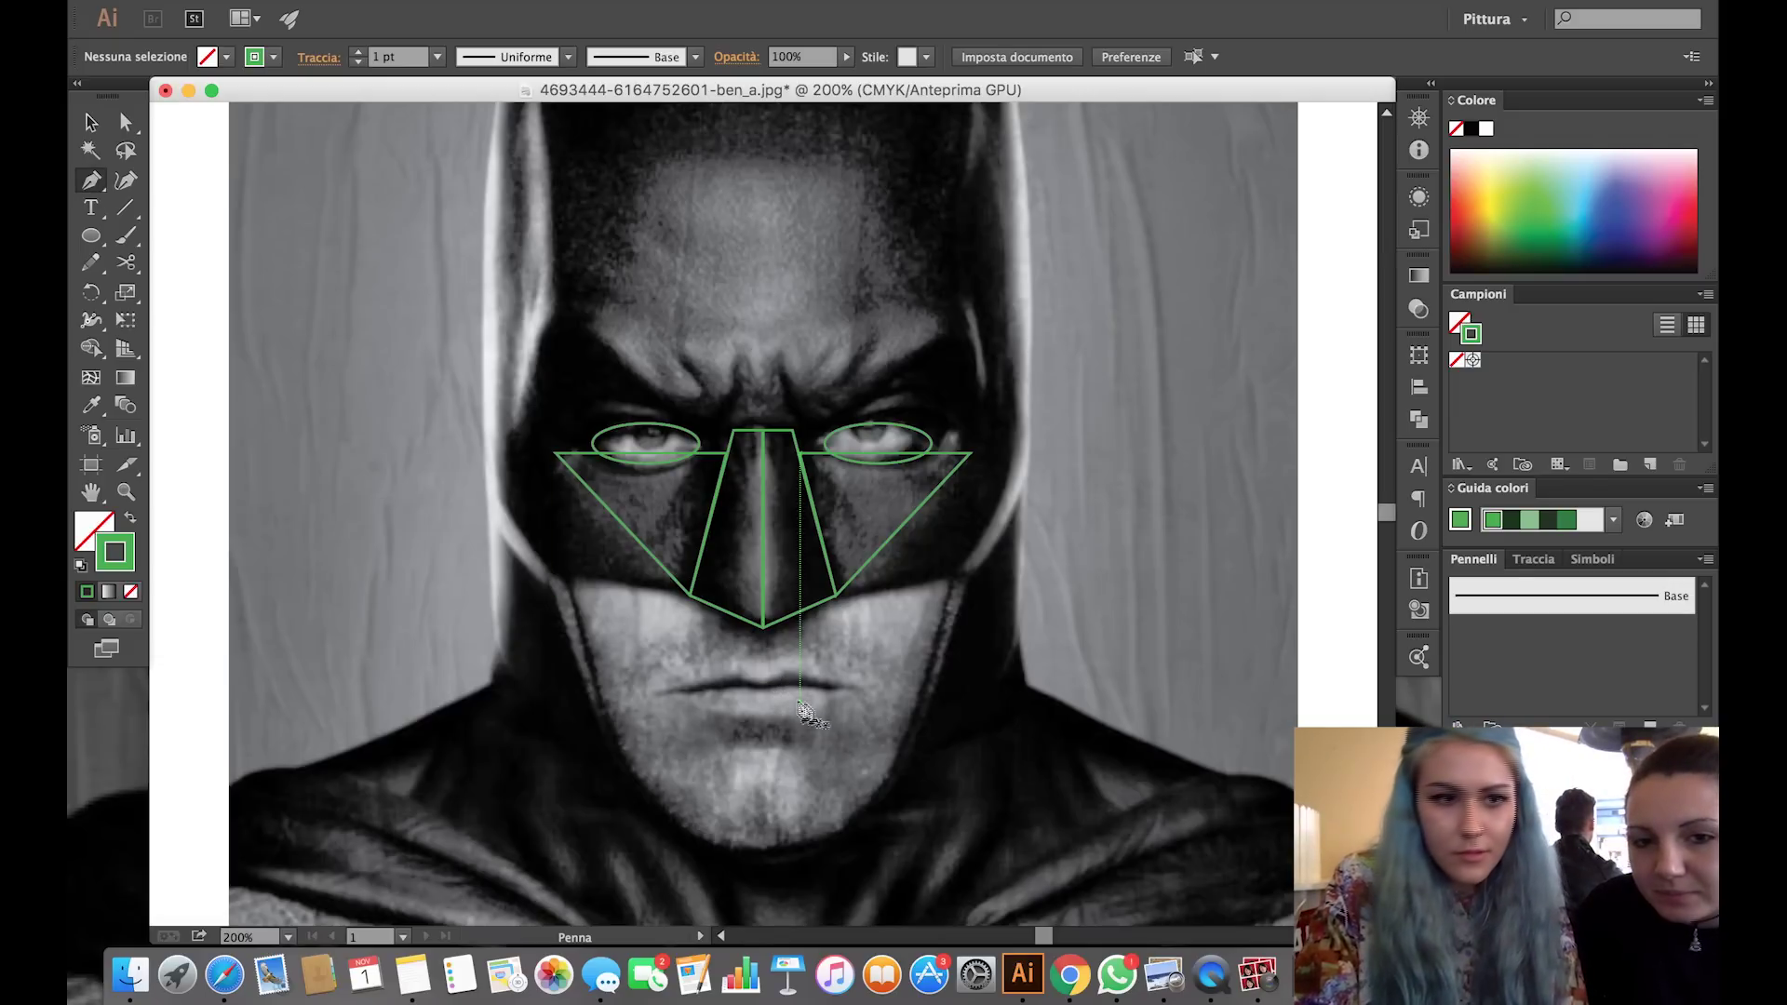
left_click(592, 424)
left_click(167, 424)
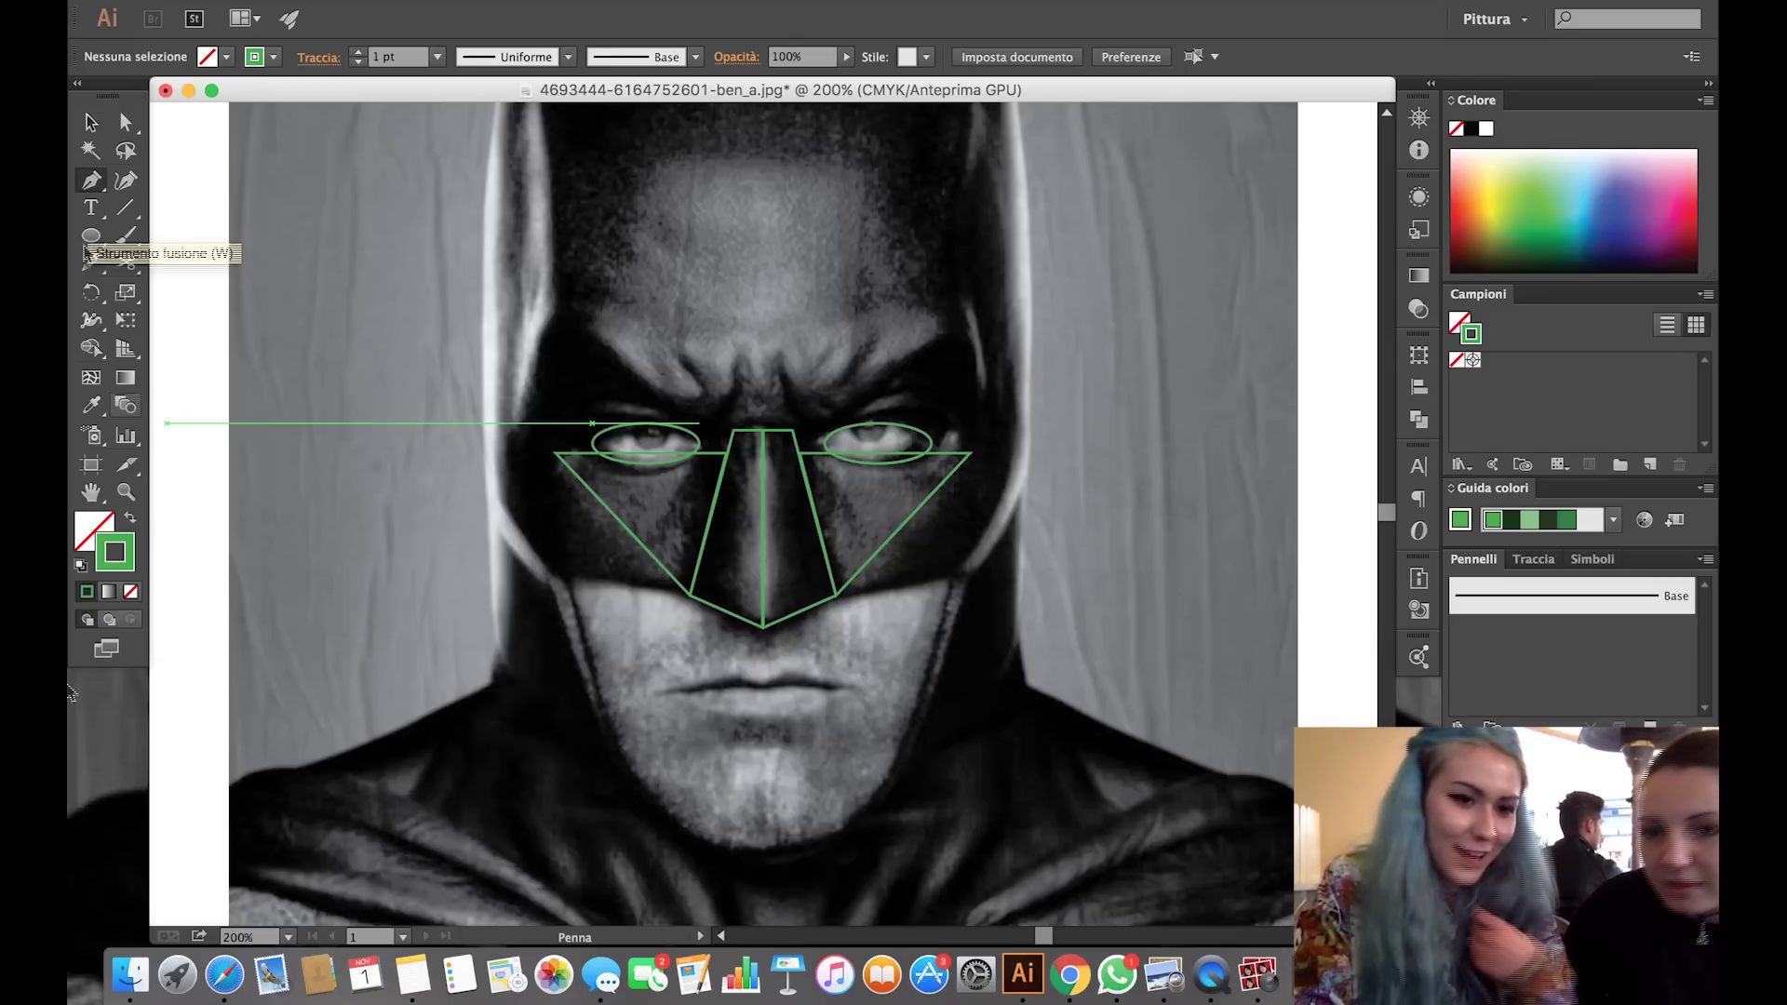
key("super+Tab")
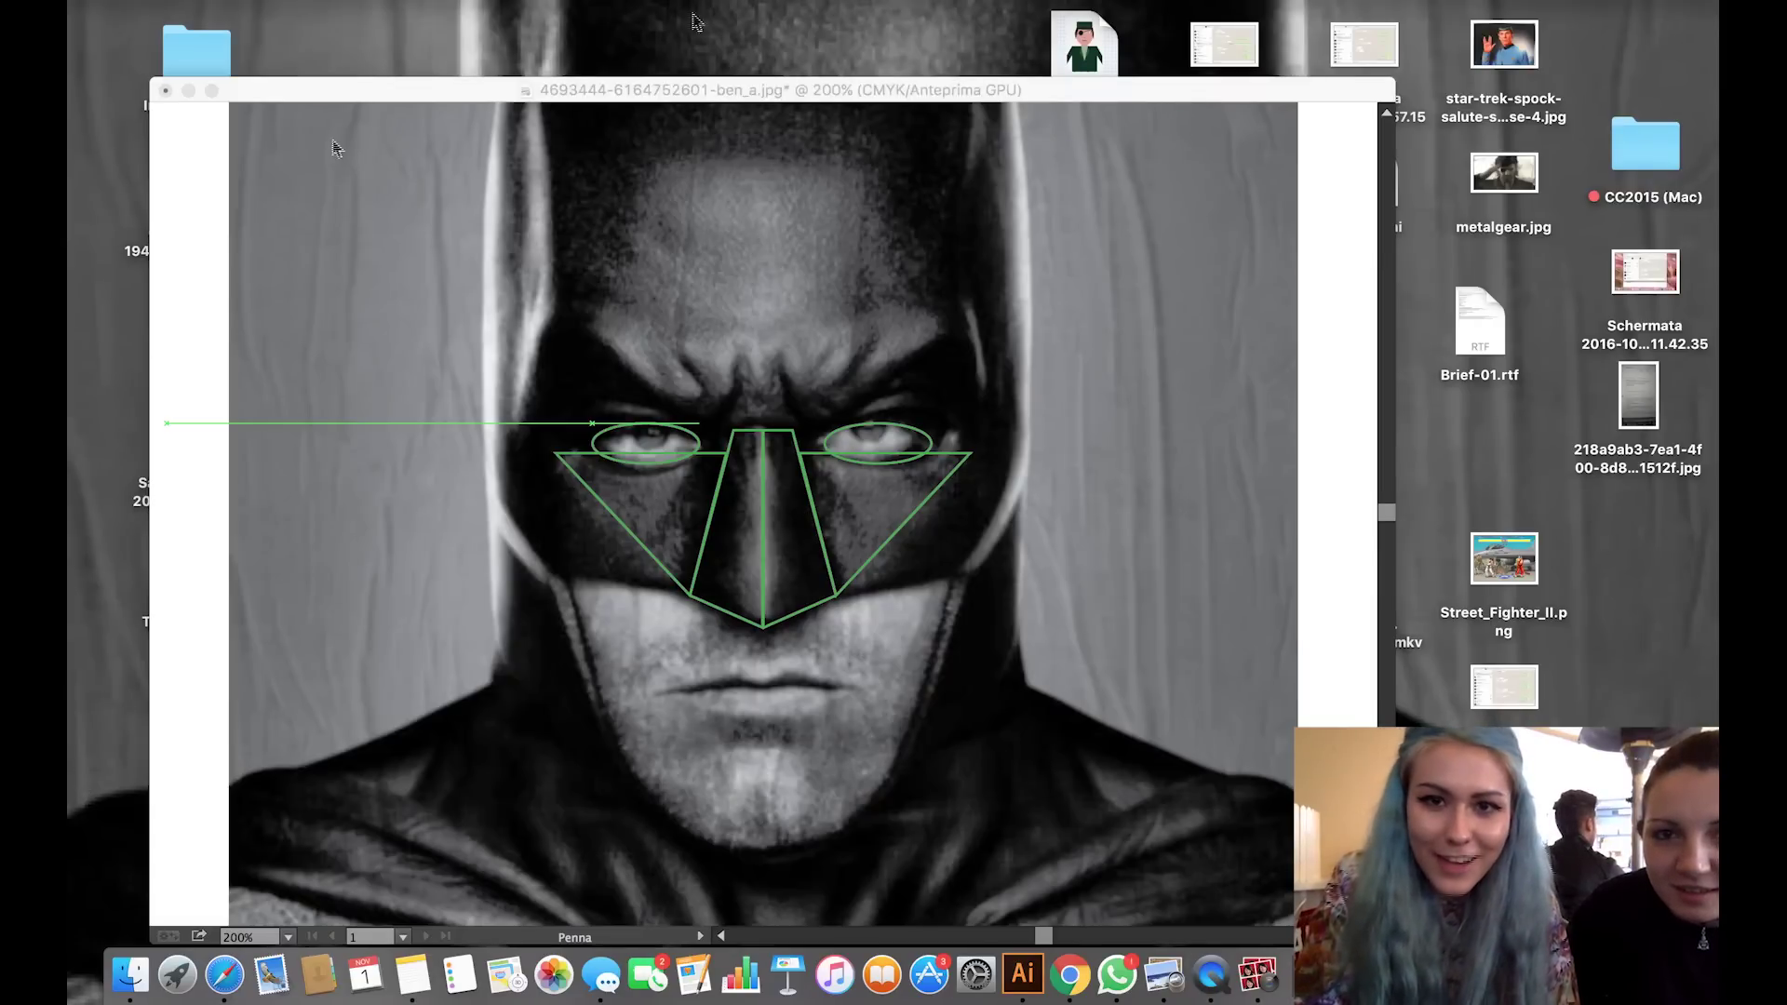
key("super+Tab")
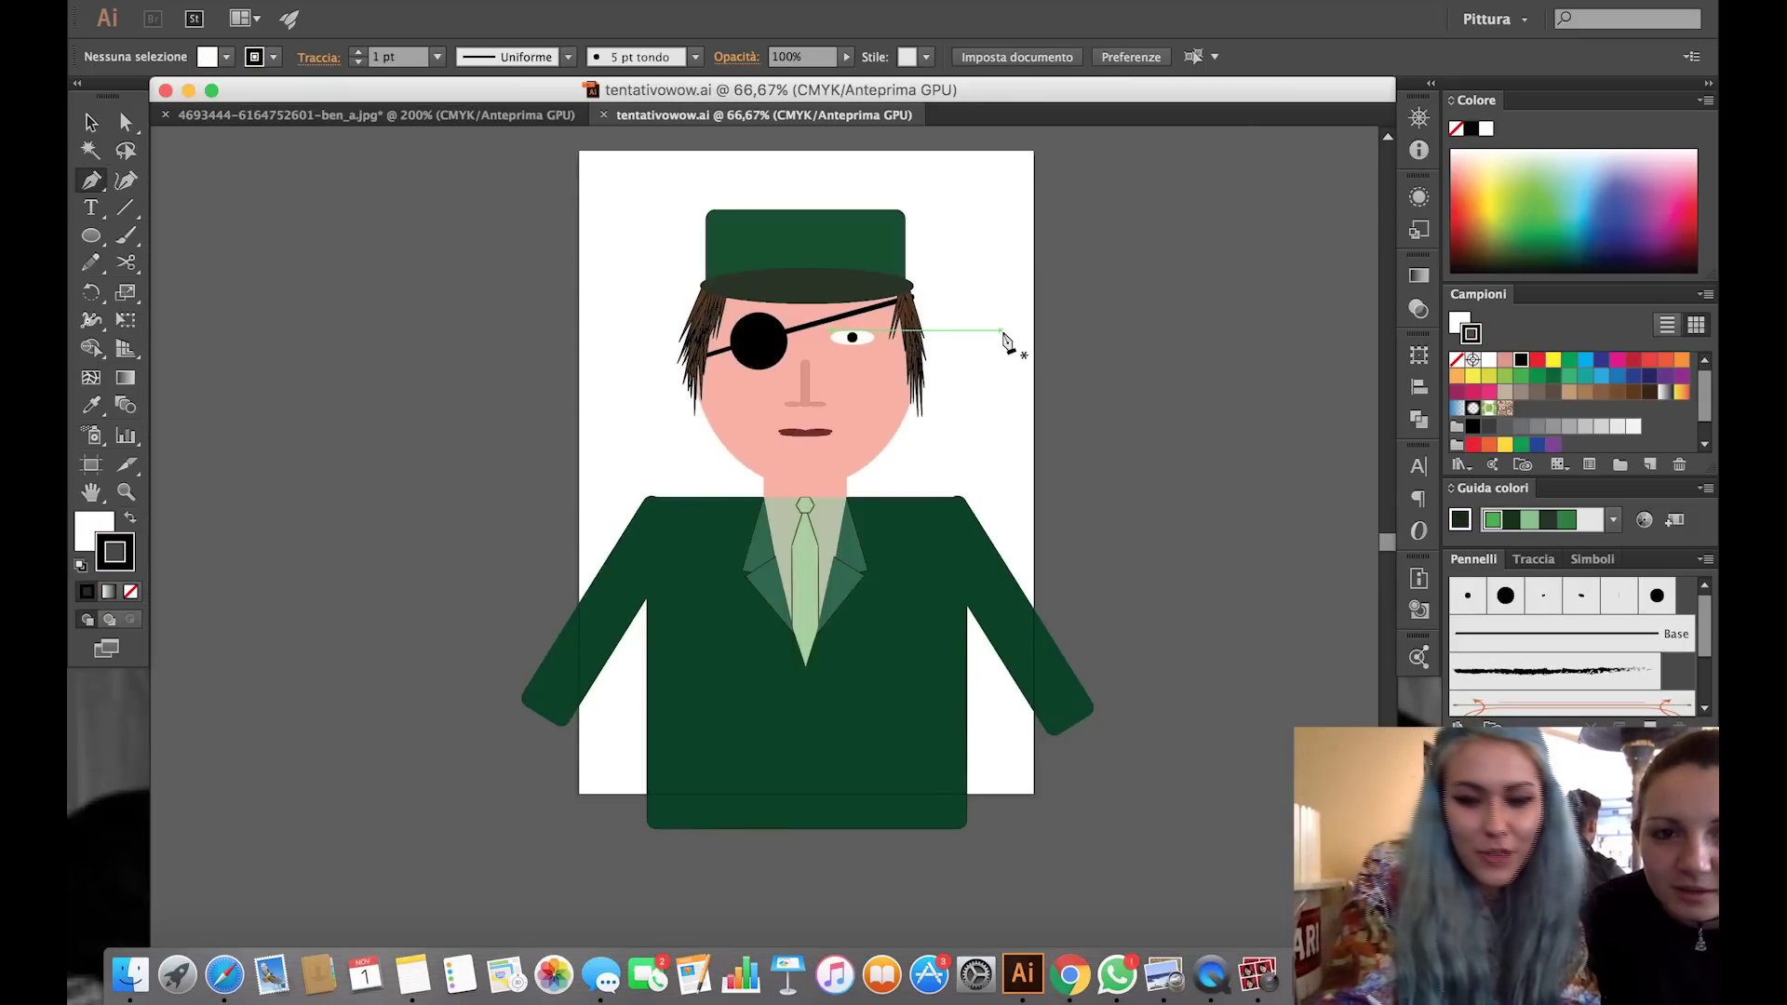
scroll(1009, 339, "up", 2)
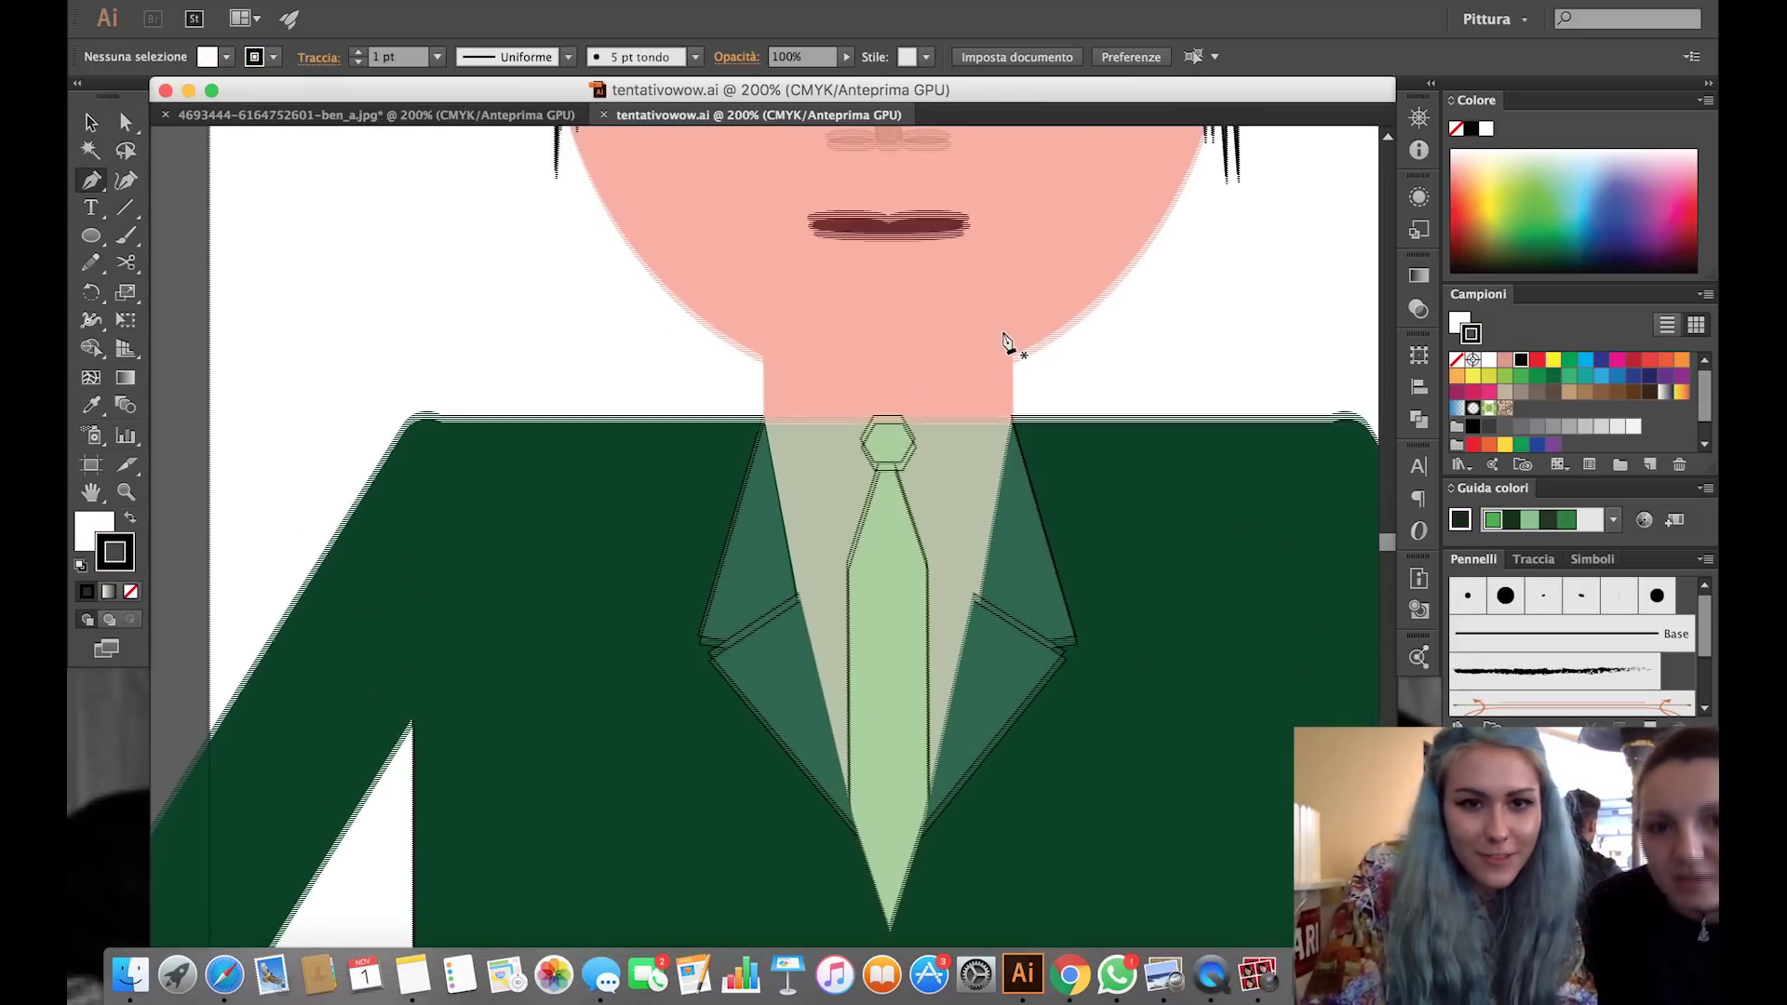
scroll(1003, 335, "up", 1)
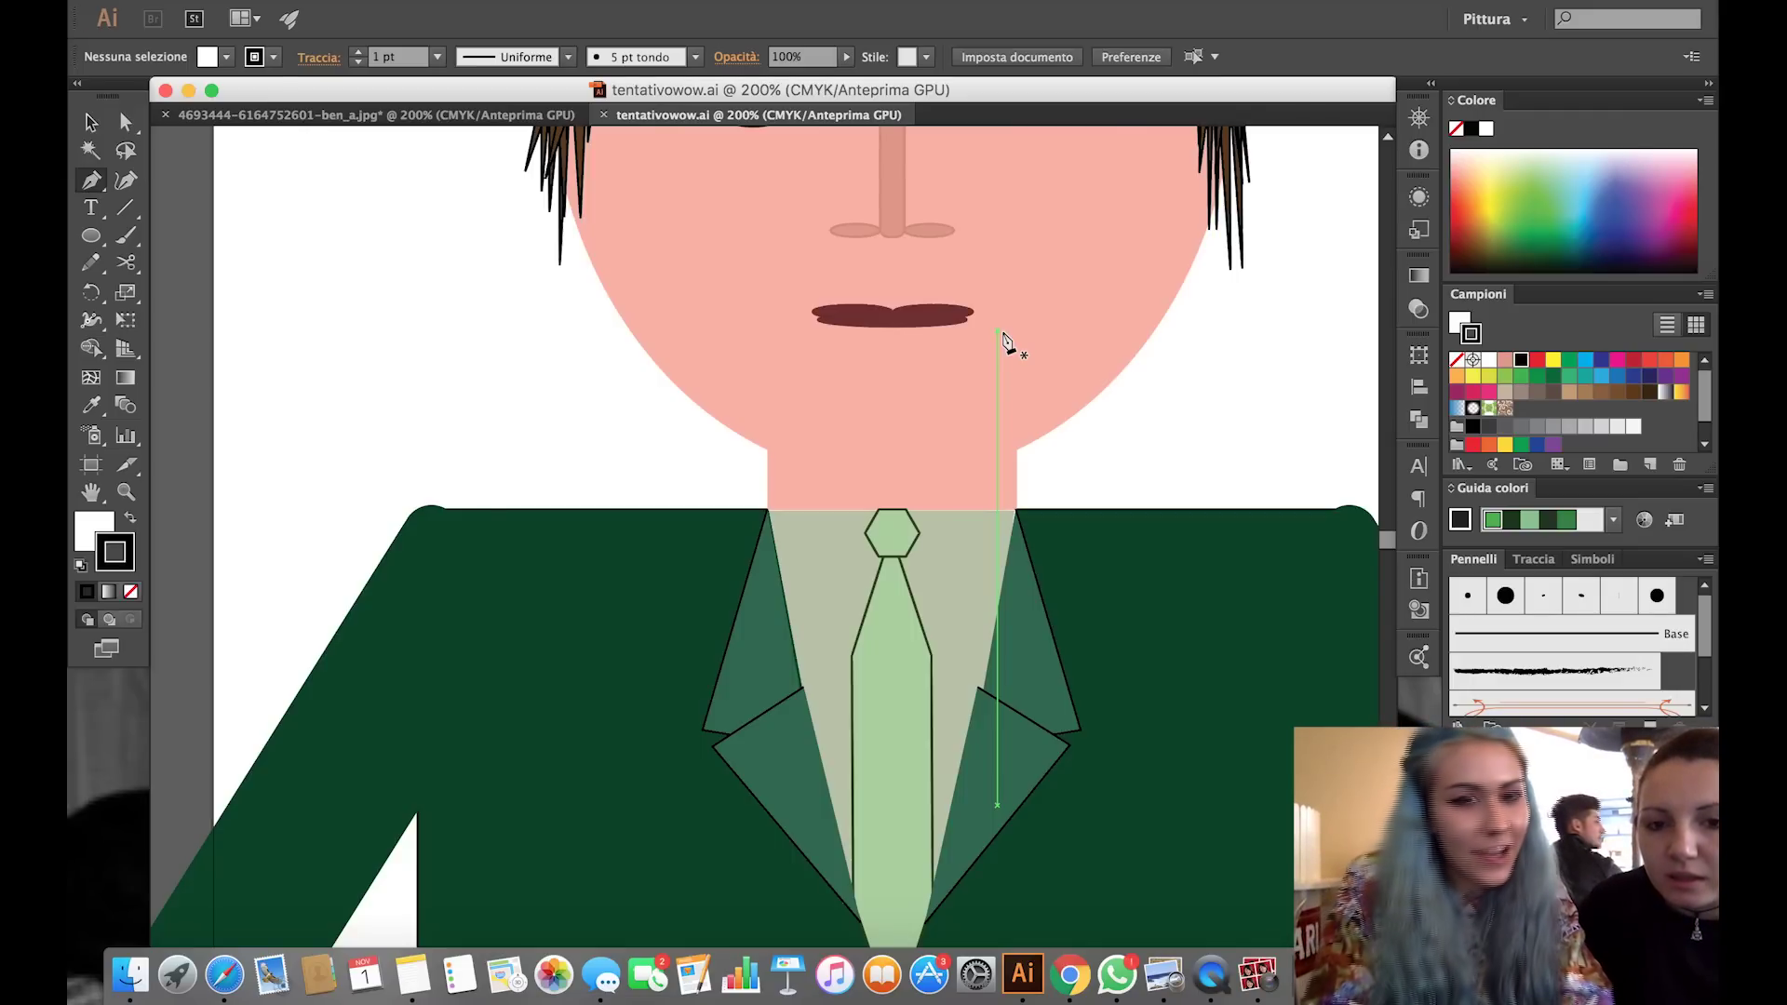
key("super+minus")
scroll(1005, 340, "up", 5)
scroll(1005, 339, "up", 2)
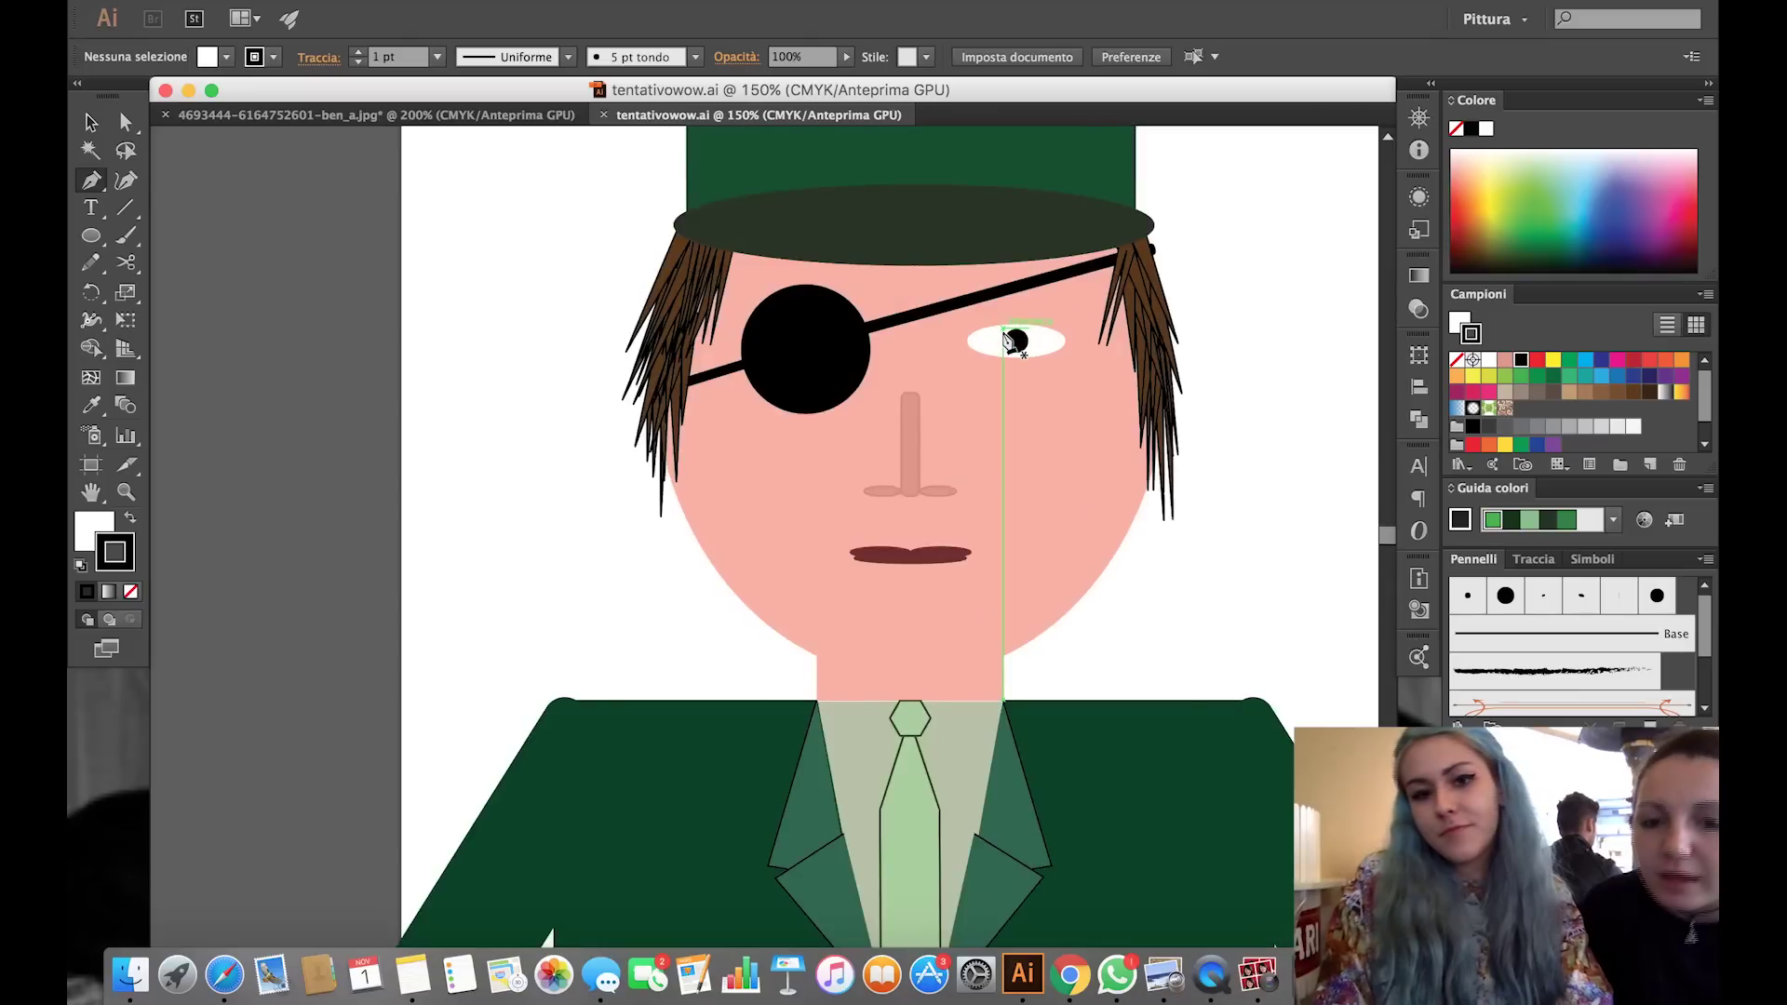
scroll(1005, 344, "up", 1)
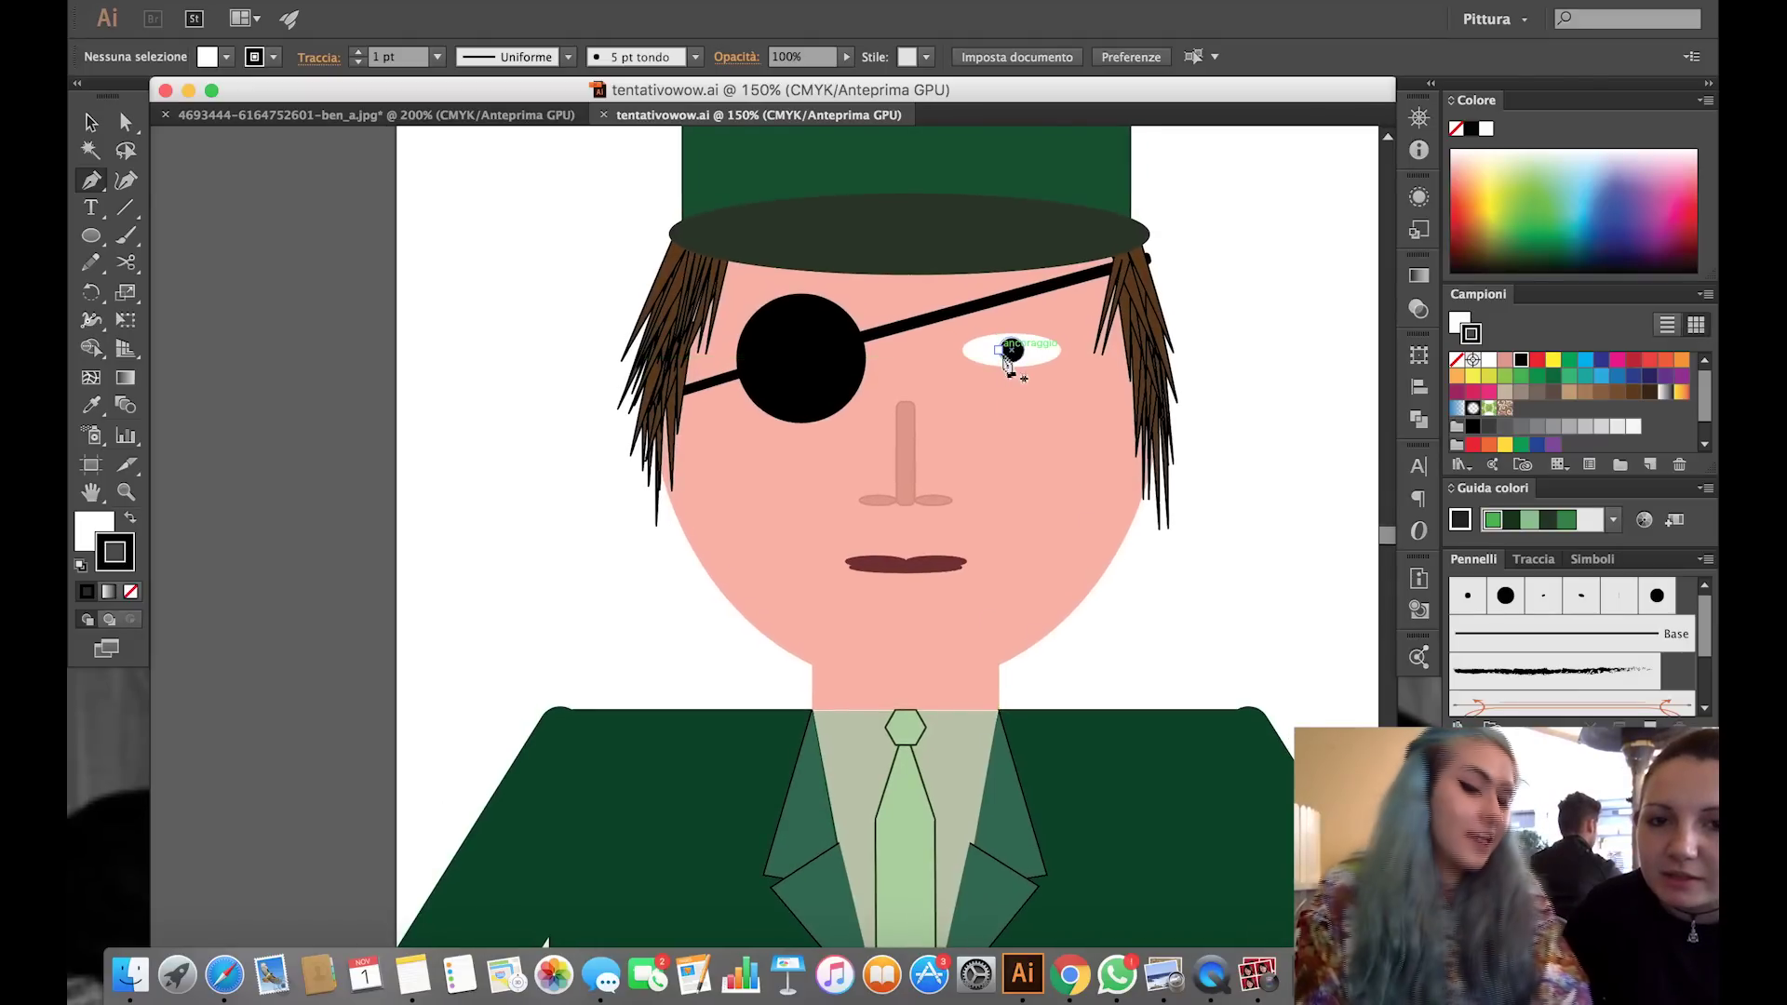
left_click(604, 115)
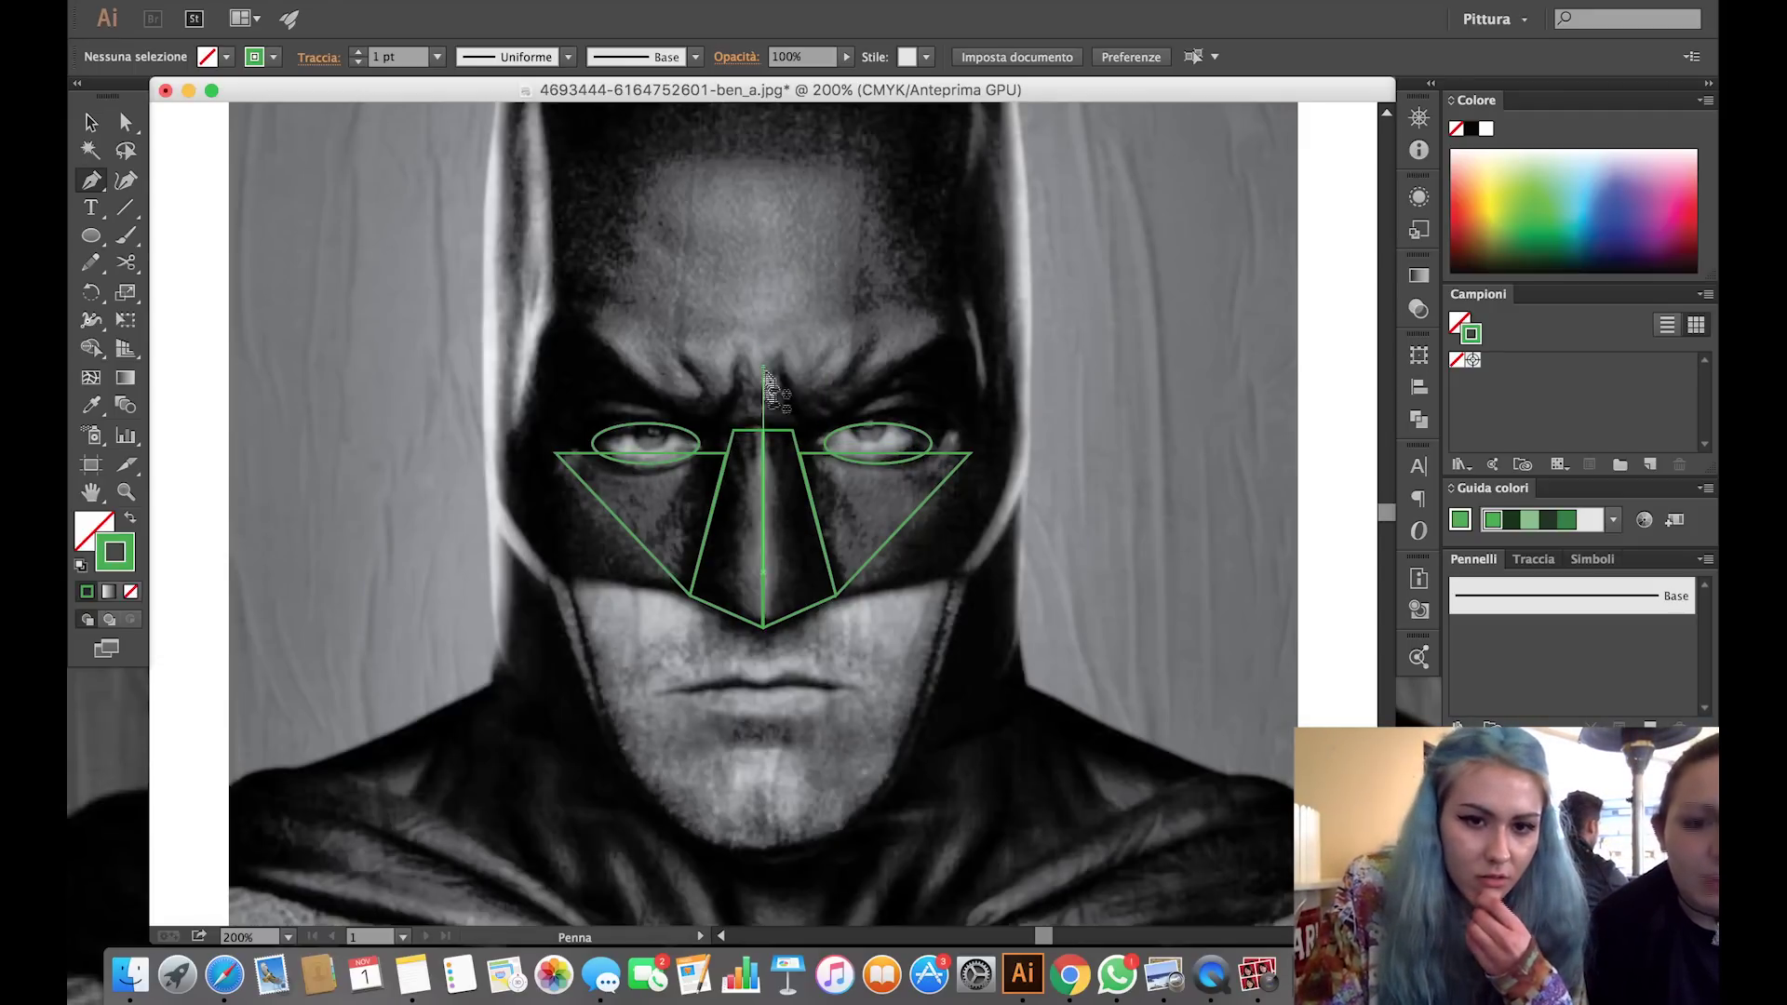
Pen-trace a curved upper-lip half from the left mouth corner to the lip's right end.
left_click(94, 238)
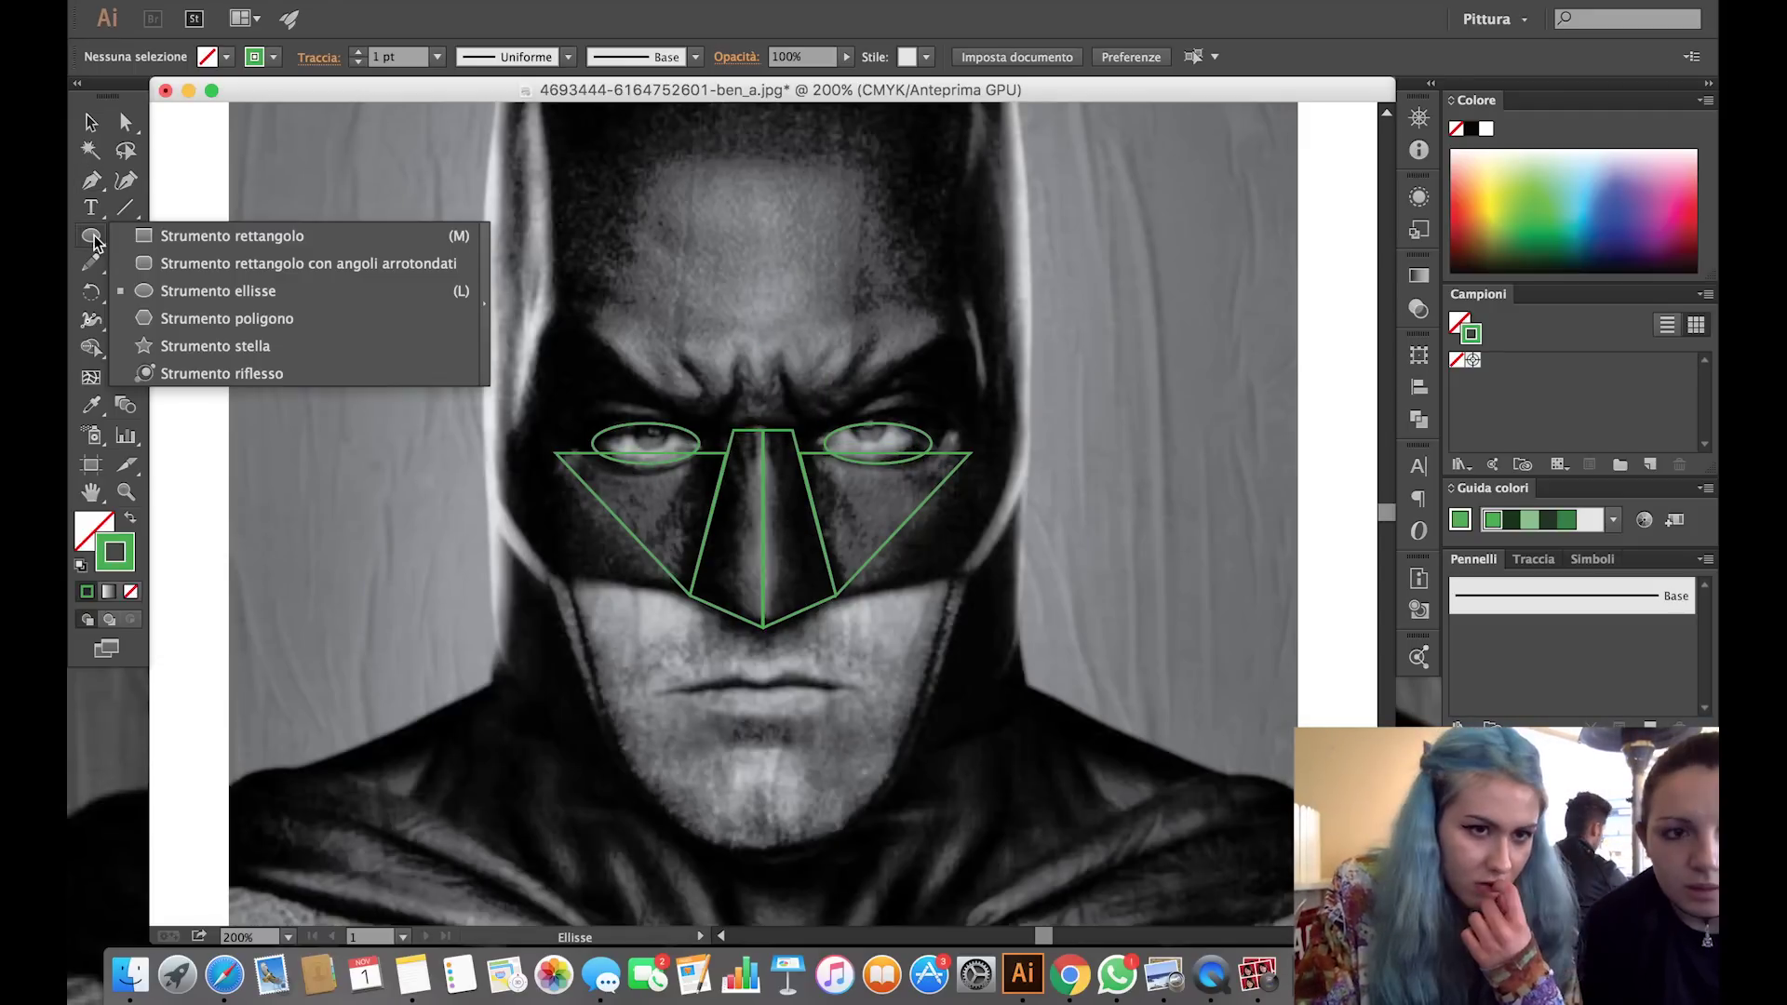
left_click(268, 323)
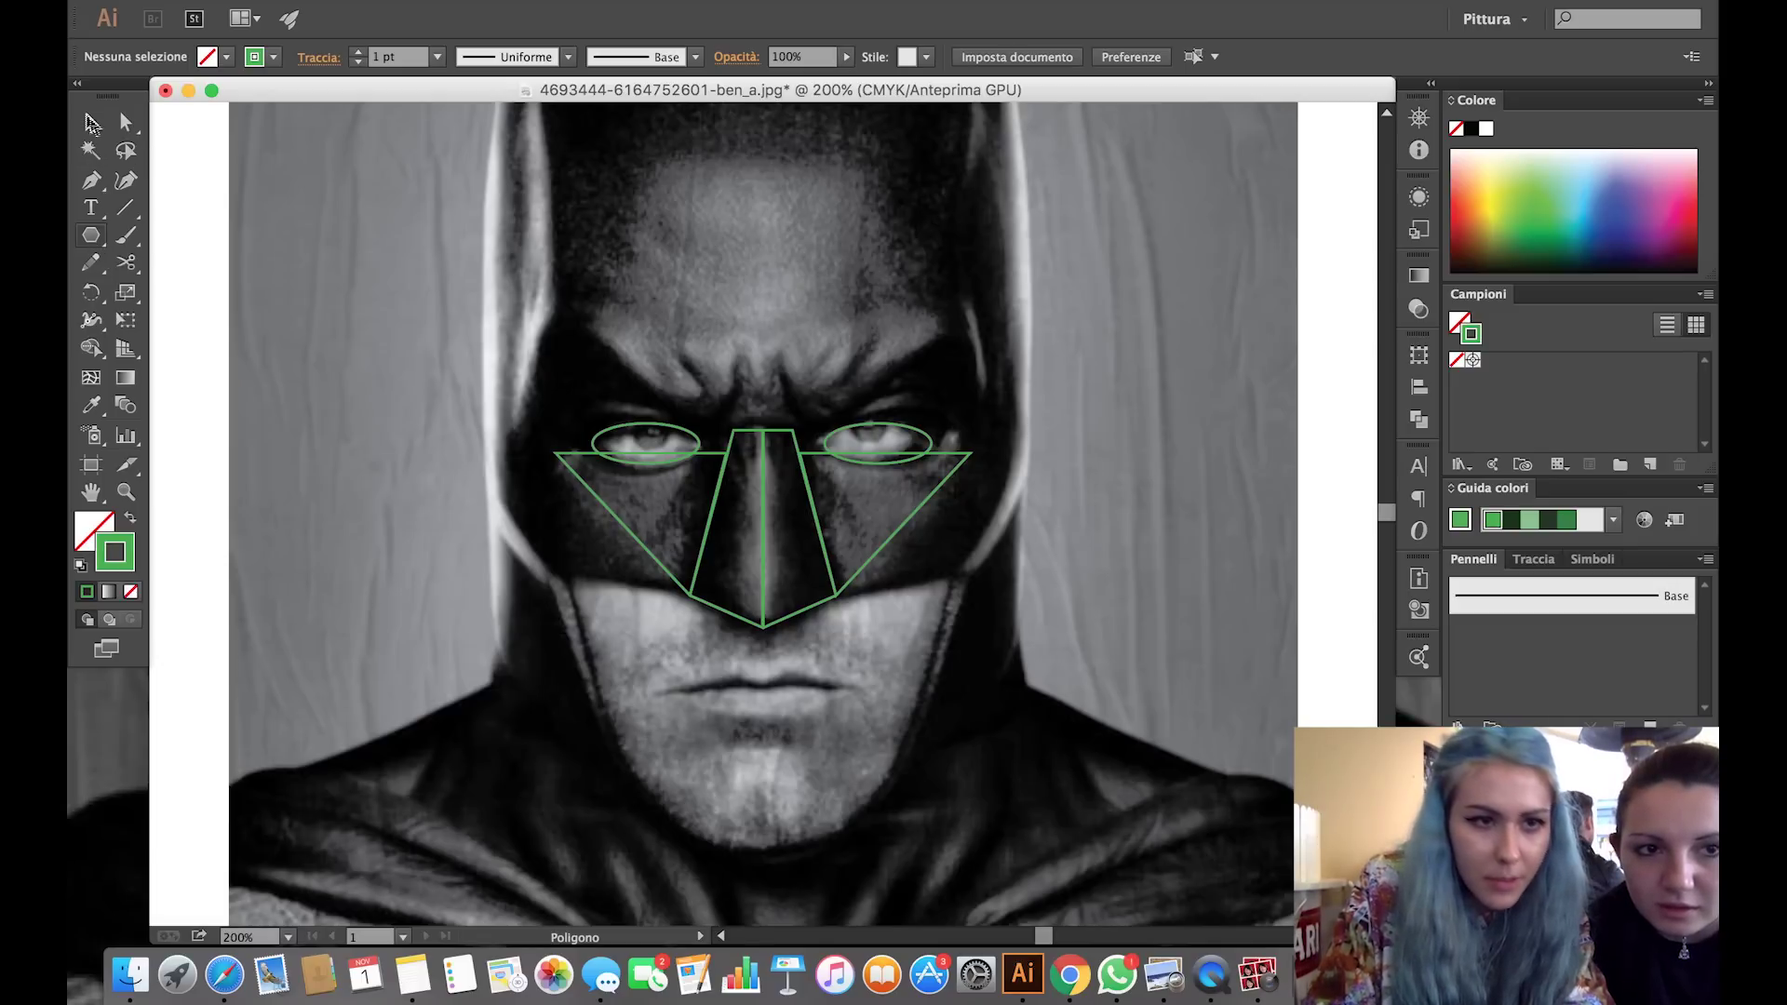
left_click(91, 183)
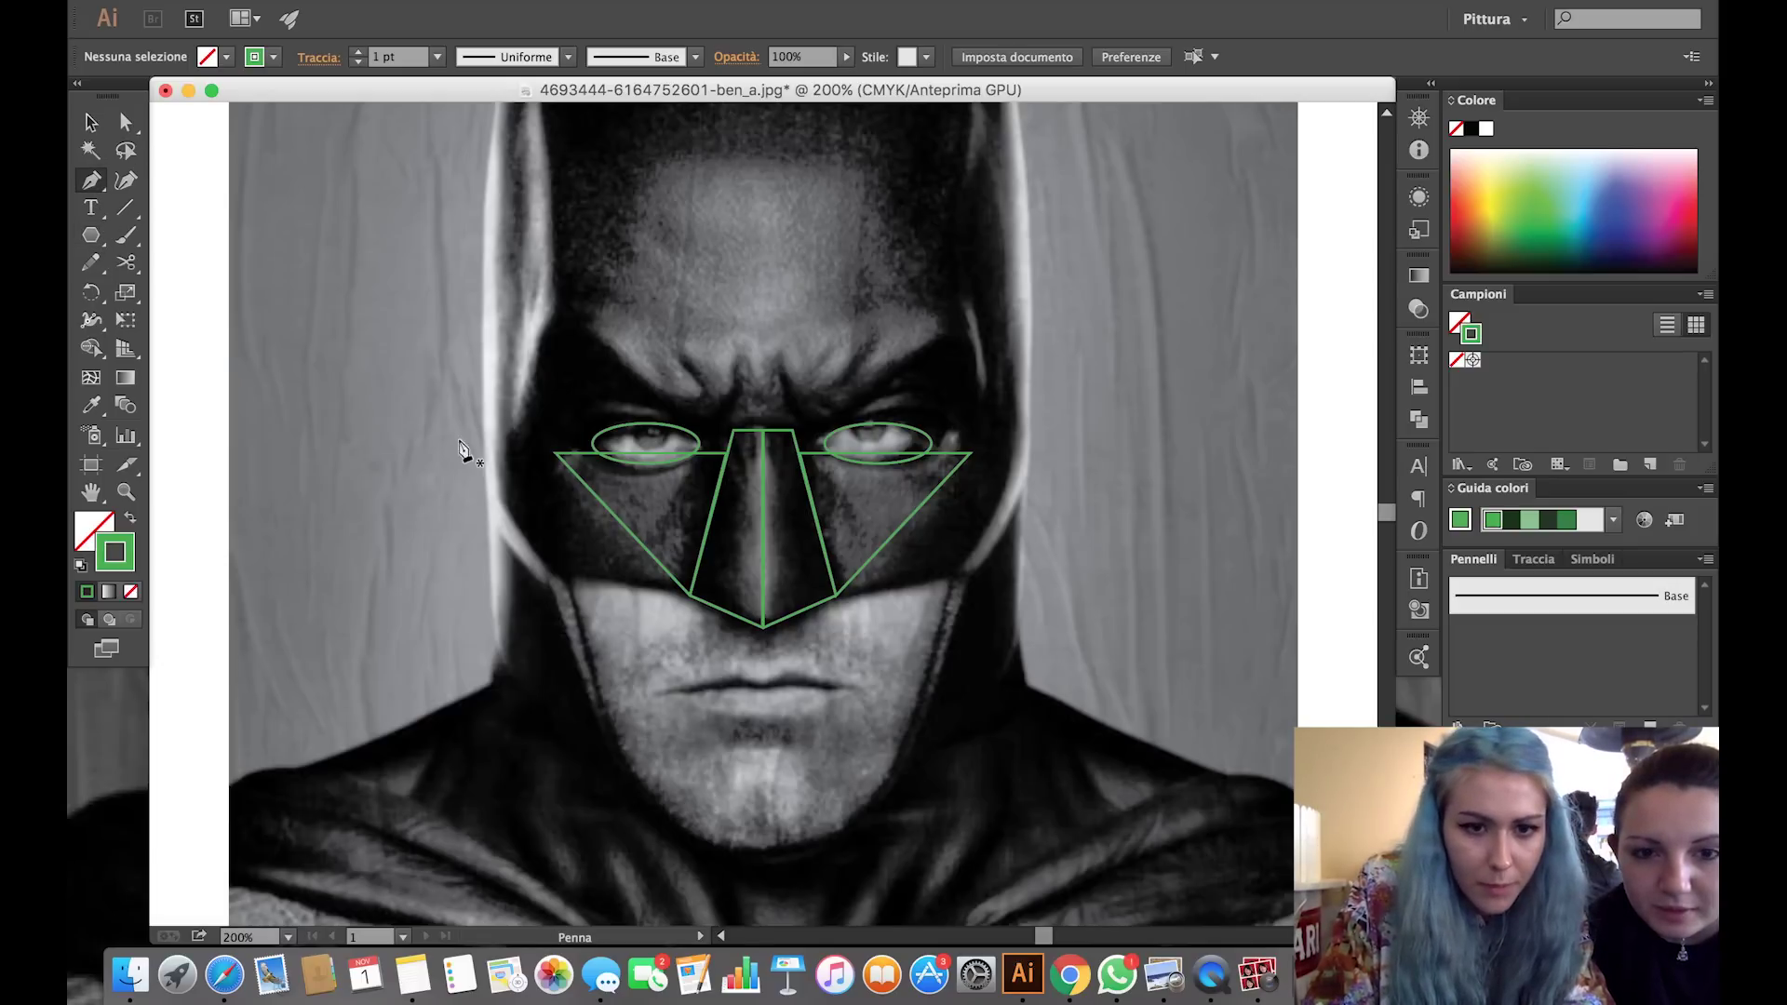
left_click(667, 691)
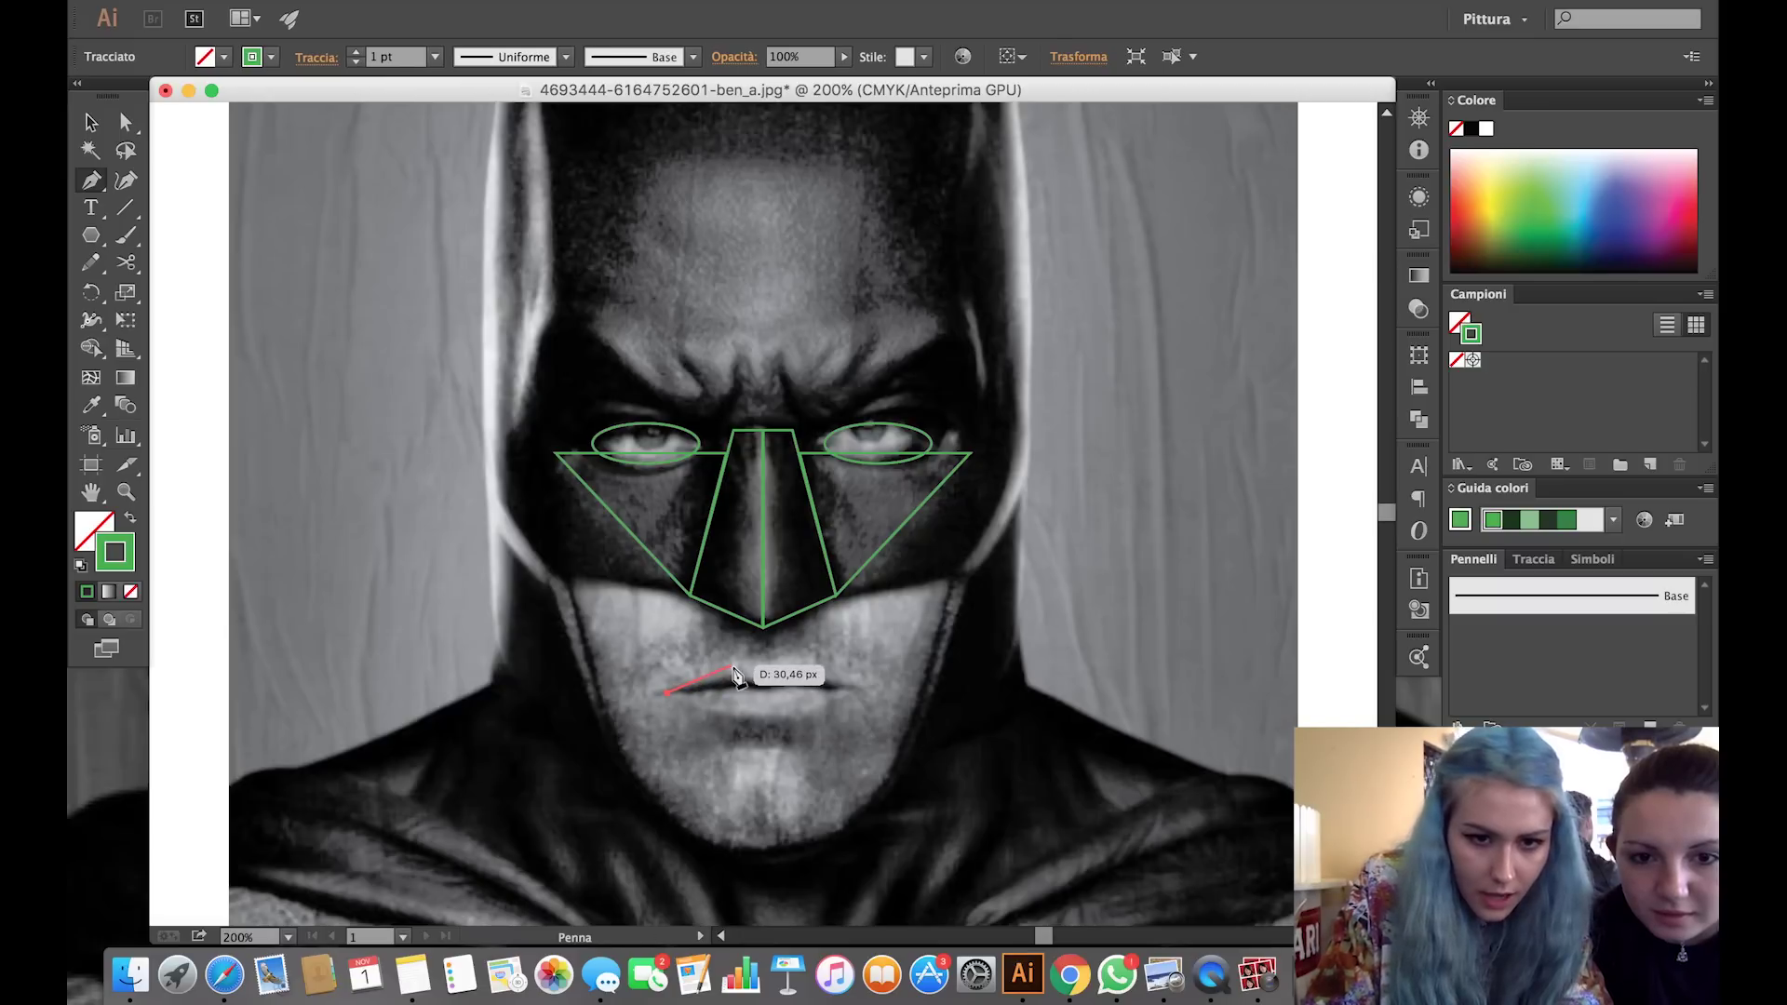
left_click(739, 668)
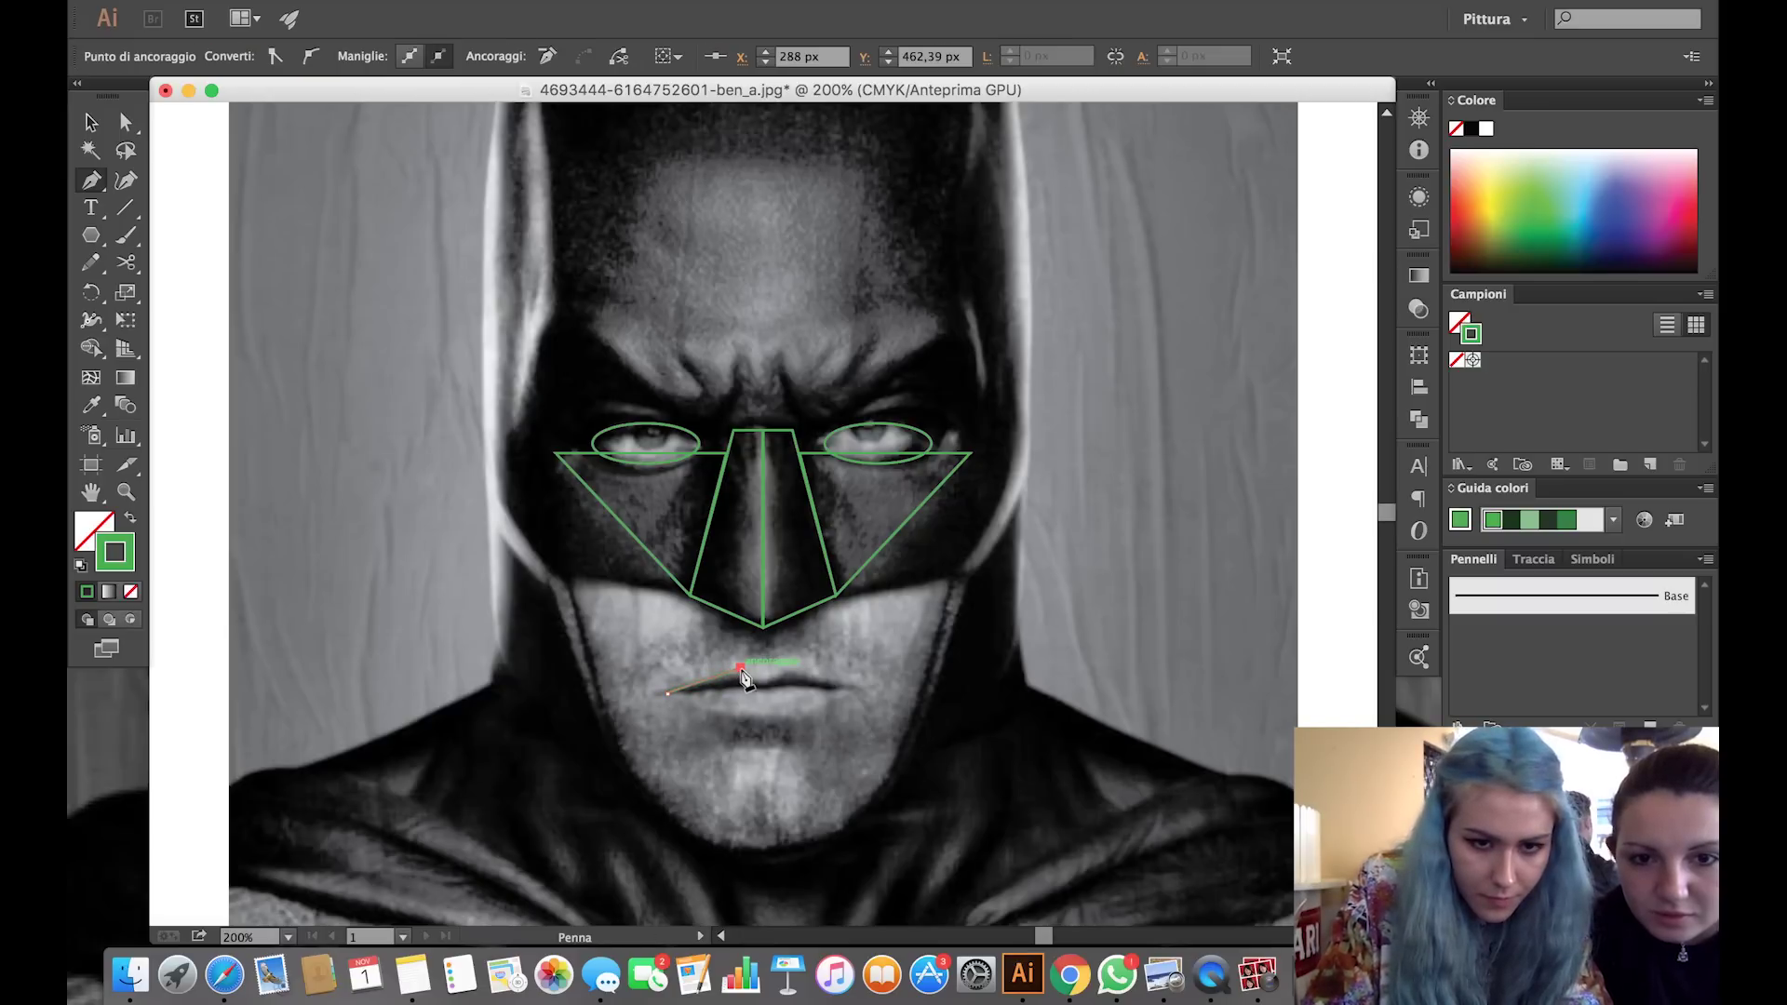
left_click_drag(753, 685, 768, 686)
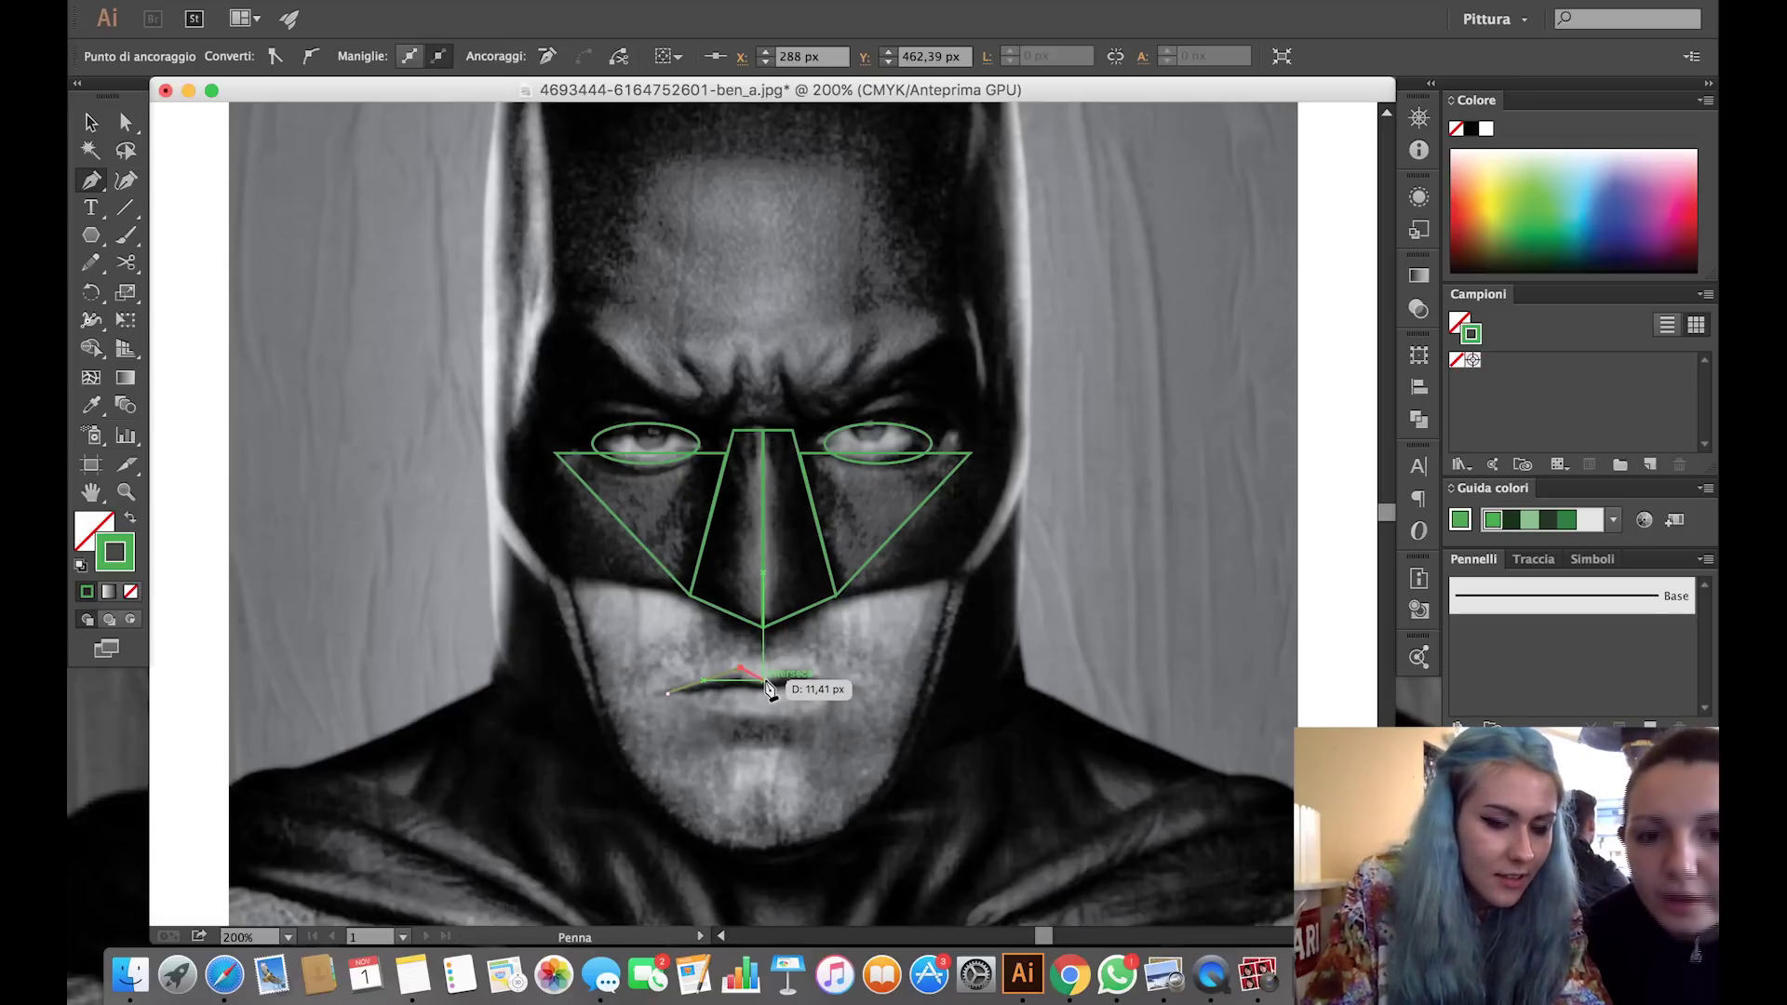
left_click_drag(768, 687, 678, 700)
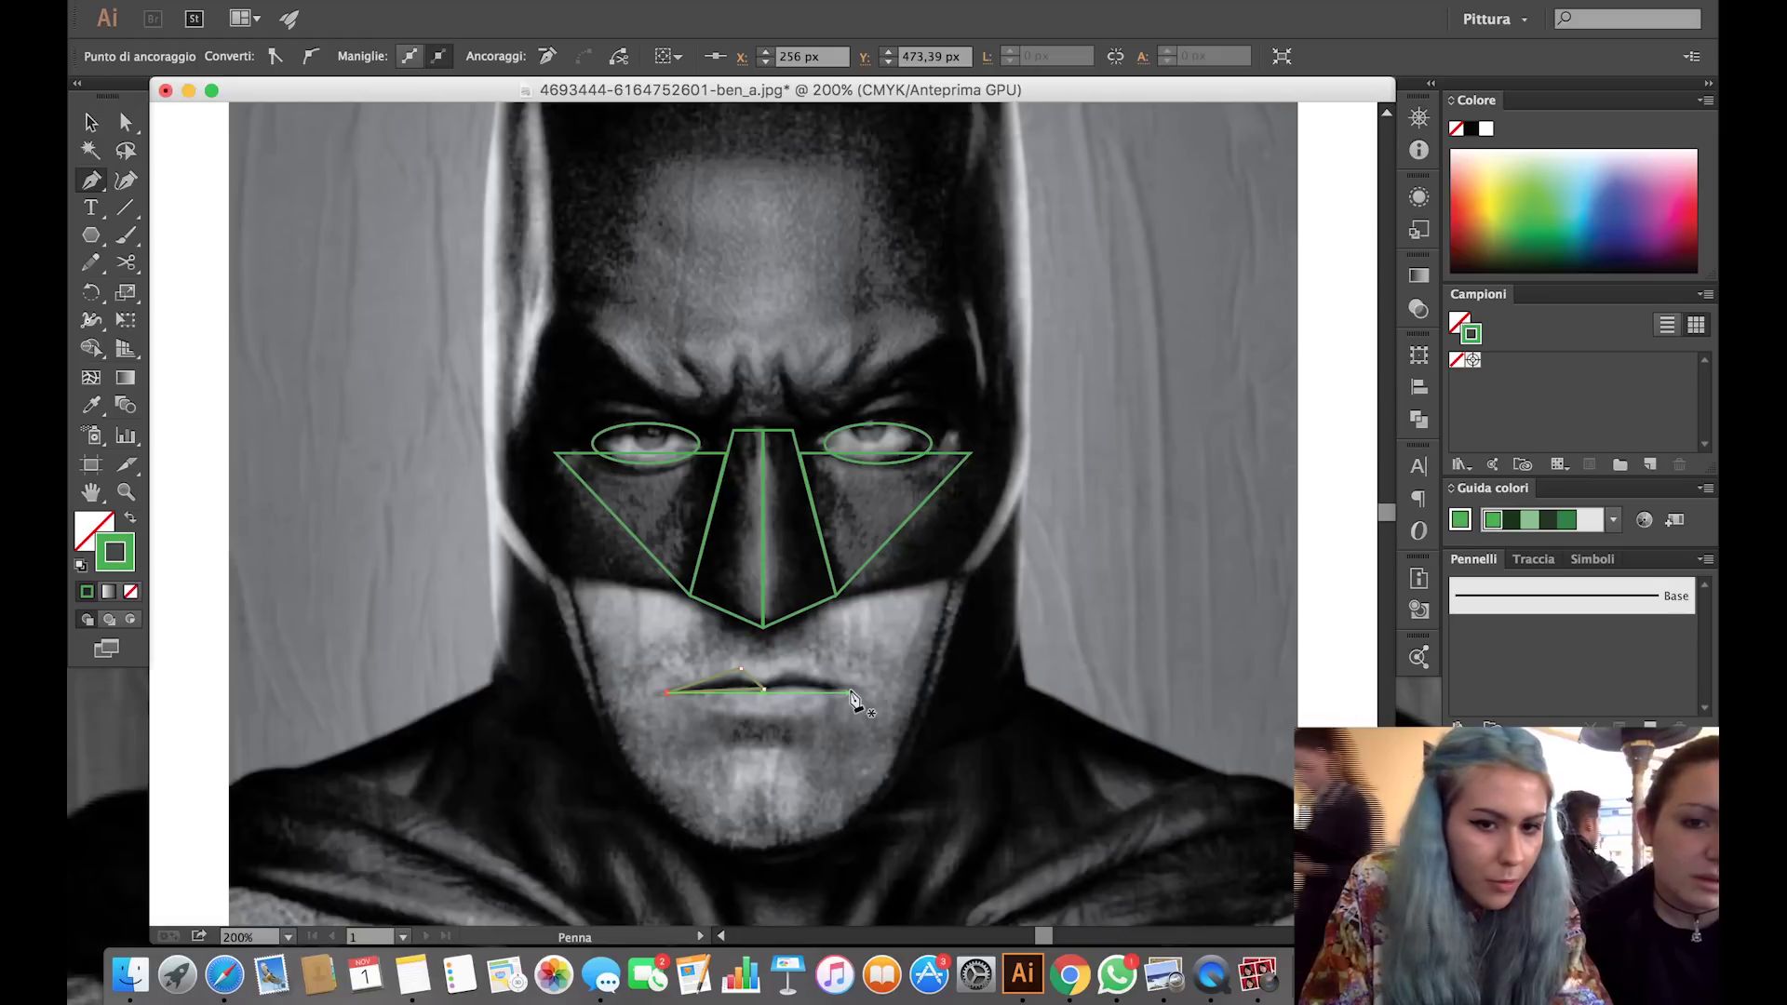
left_click(846, 693)
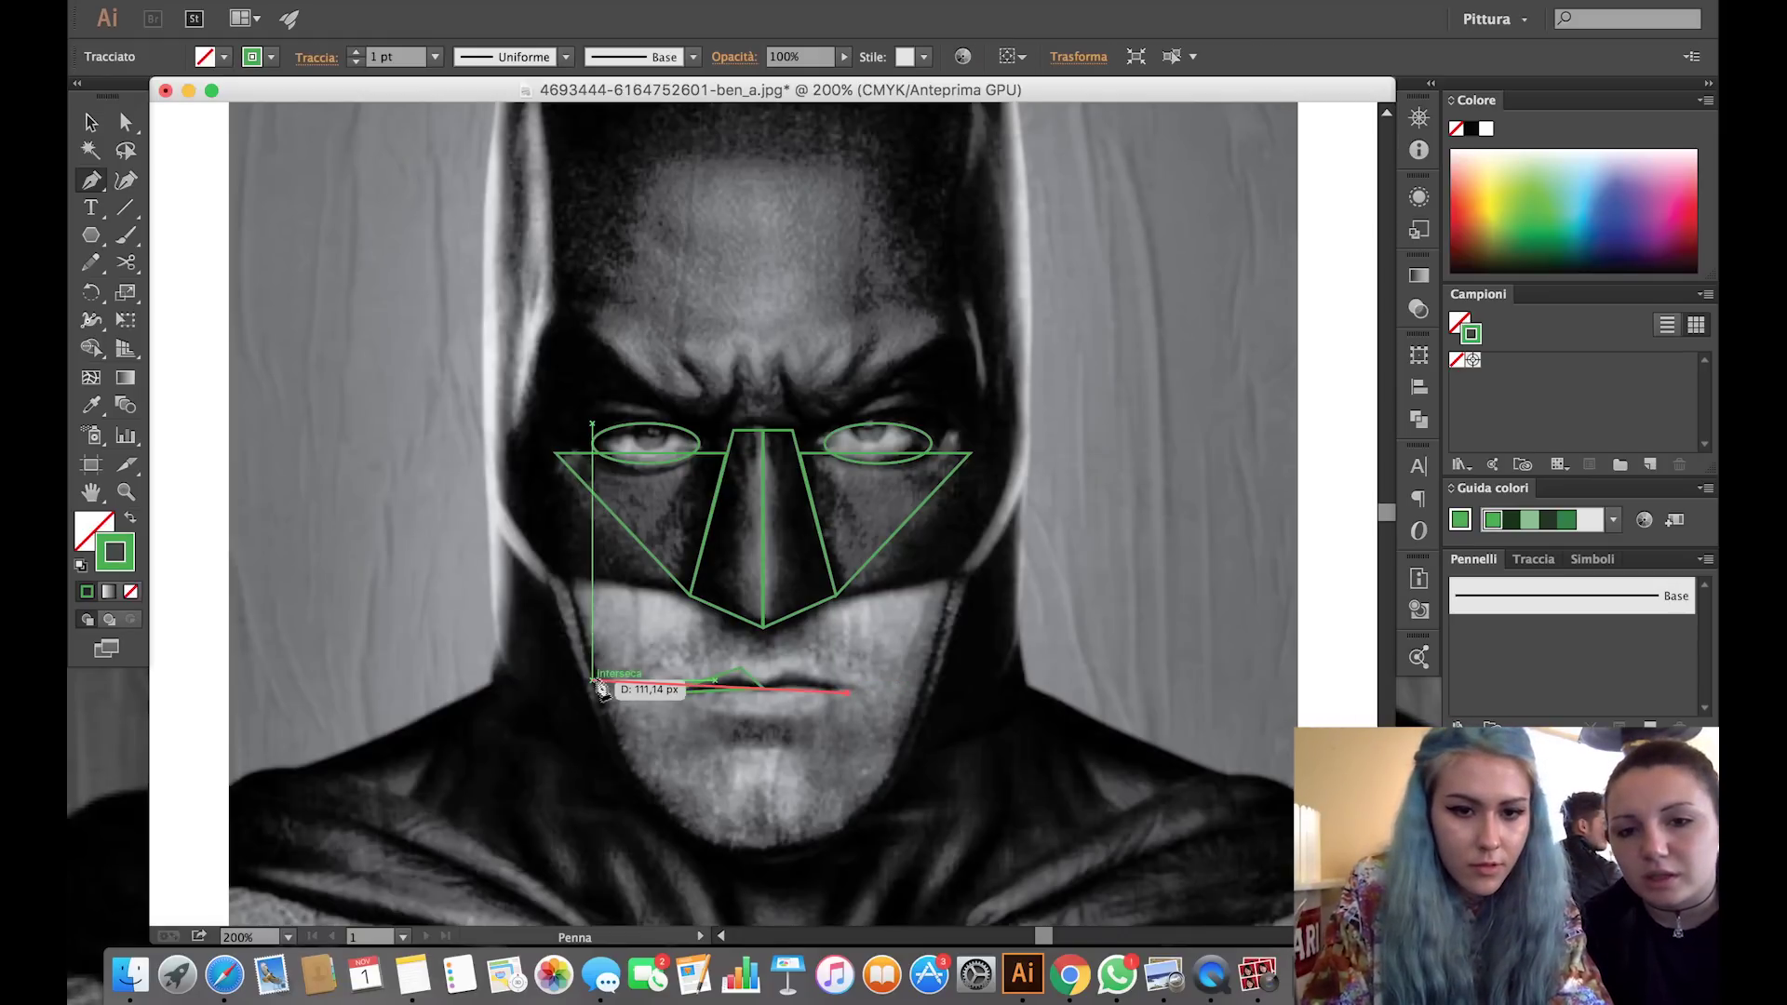
mouse_move(825, 668)
left_mouse_down()
mouse_move(831, 682)
mouse_move(808, 684)
left_mouse_up()
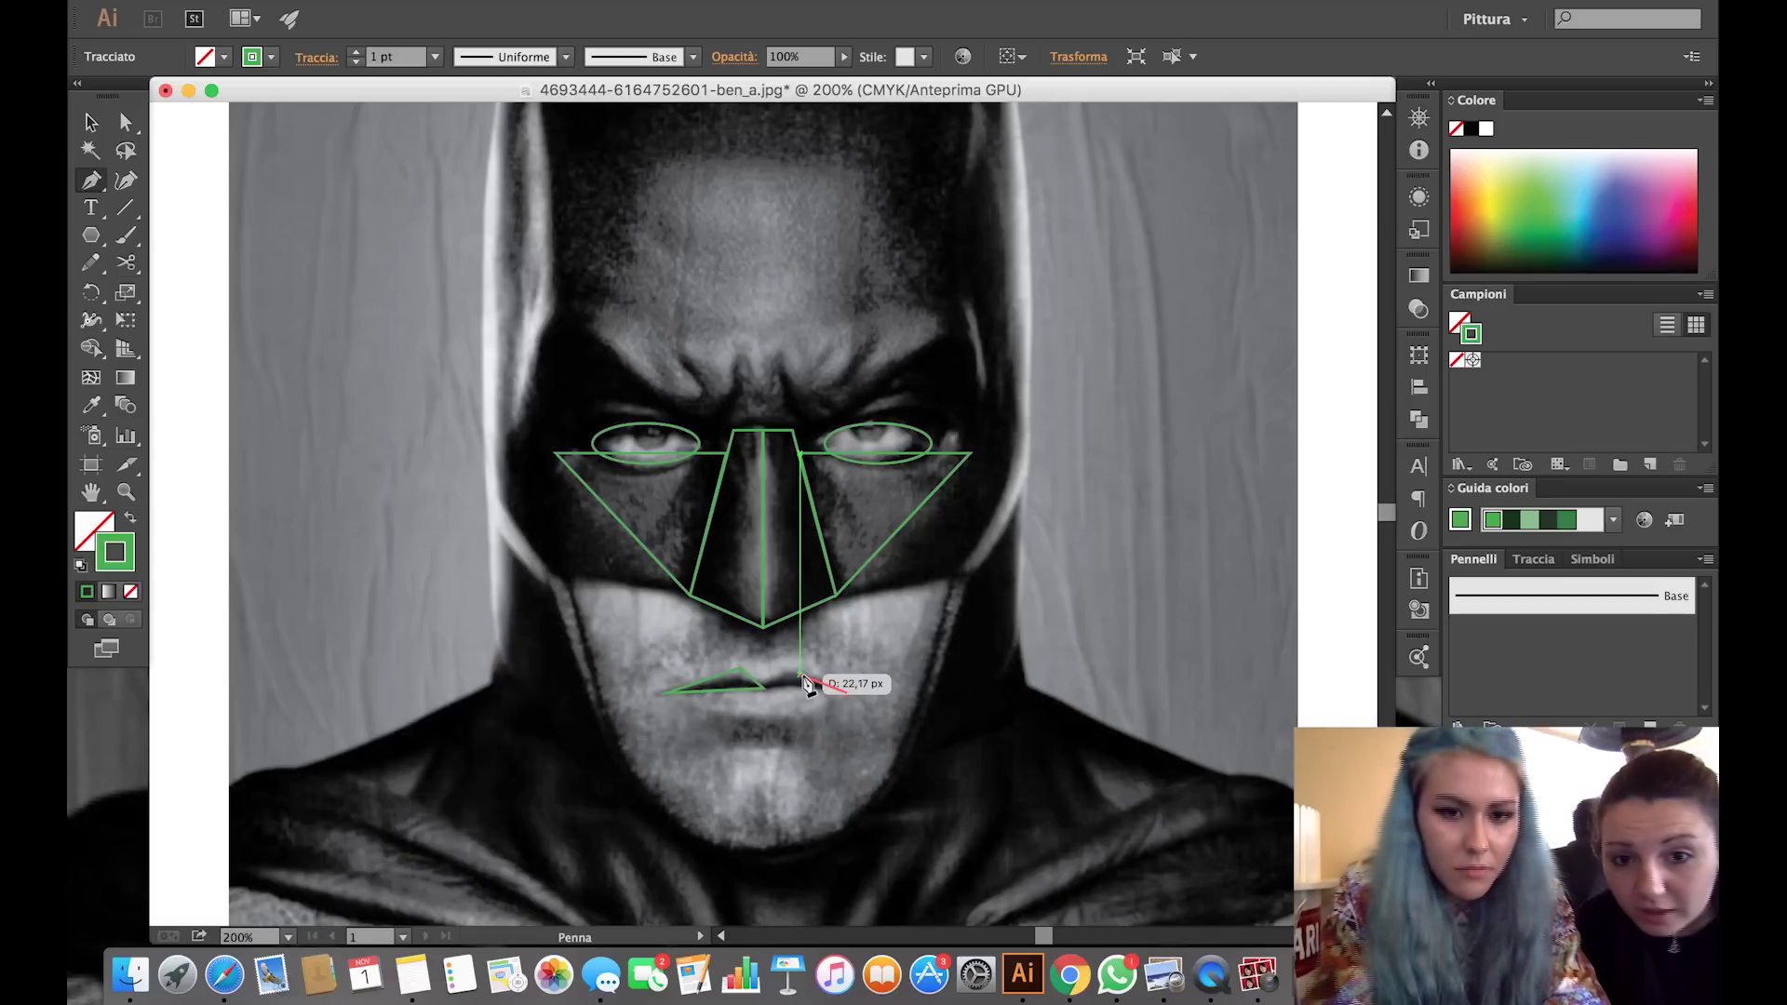
left_click_drag(808, 684, 801, 681)
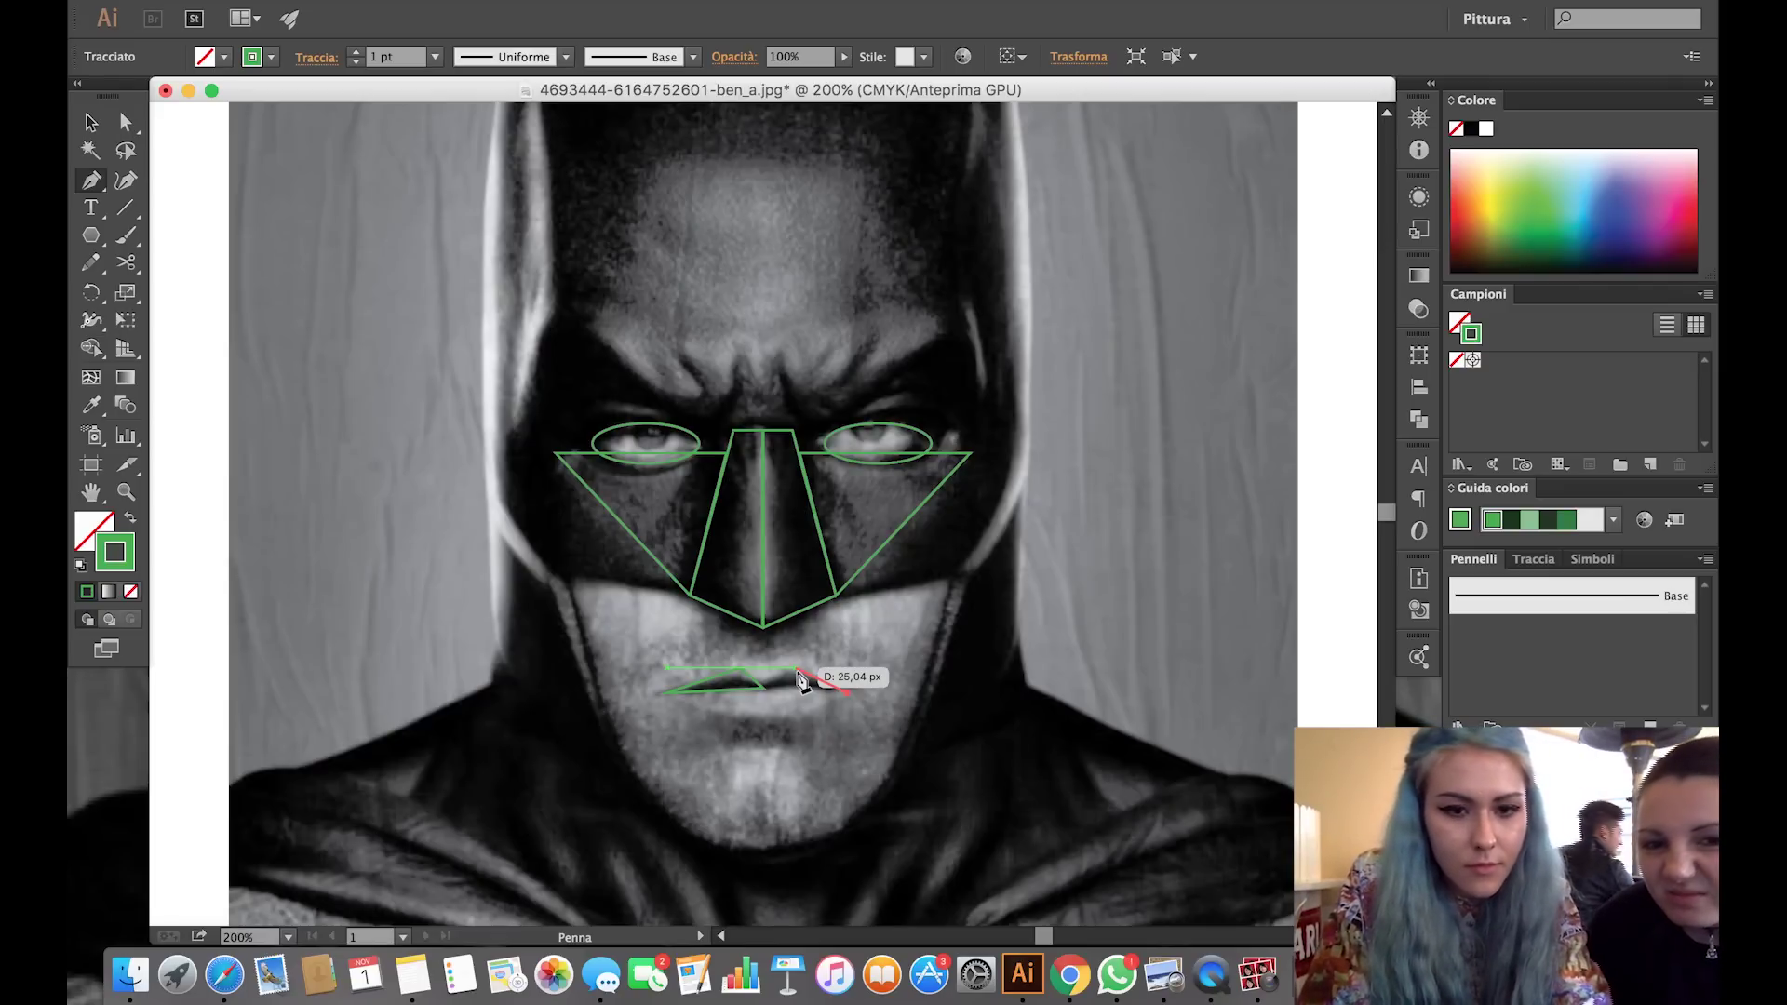
left_click_drag(802, 681, 802, 681)
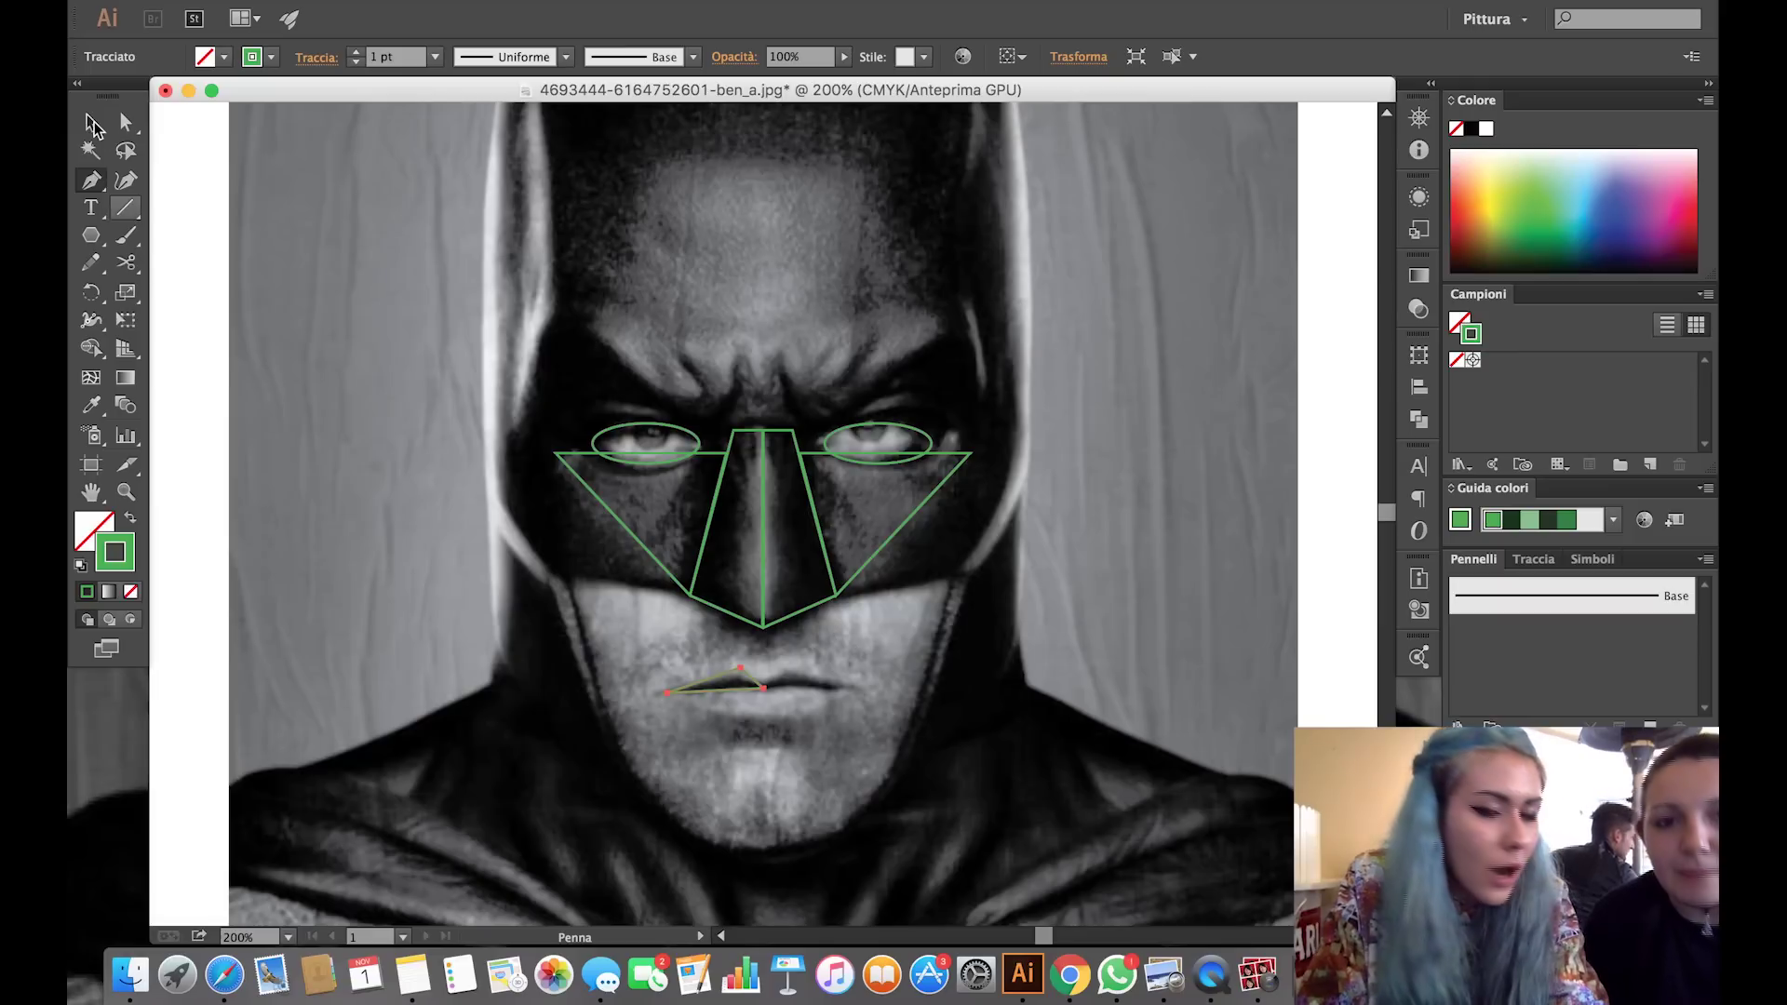
left_click(93, 124)
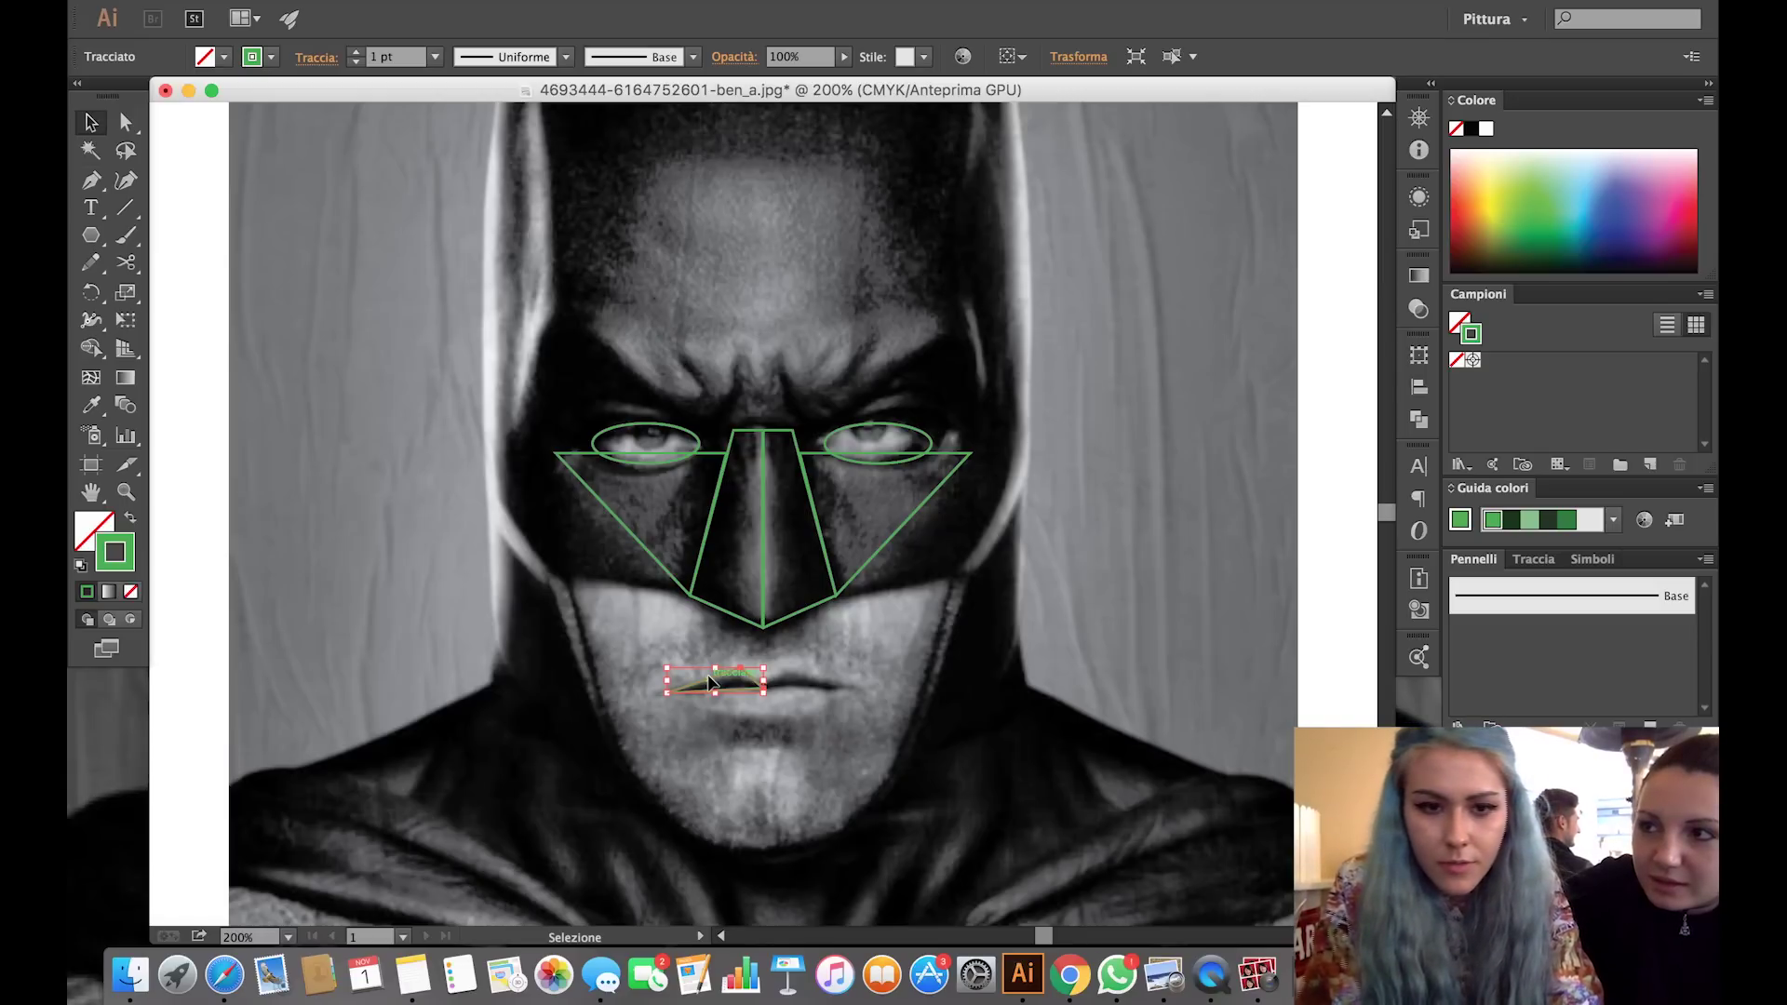
Duplicate the half upper-lip outline to the right of the original.
key("super+plus")
key("super+plus")
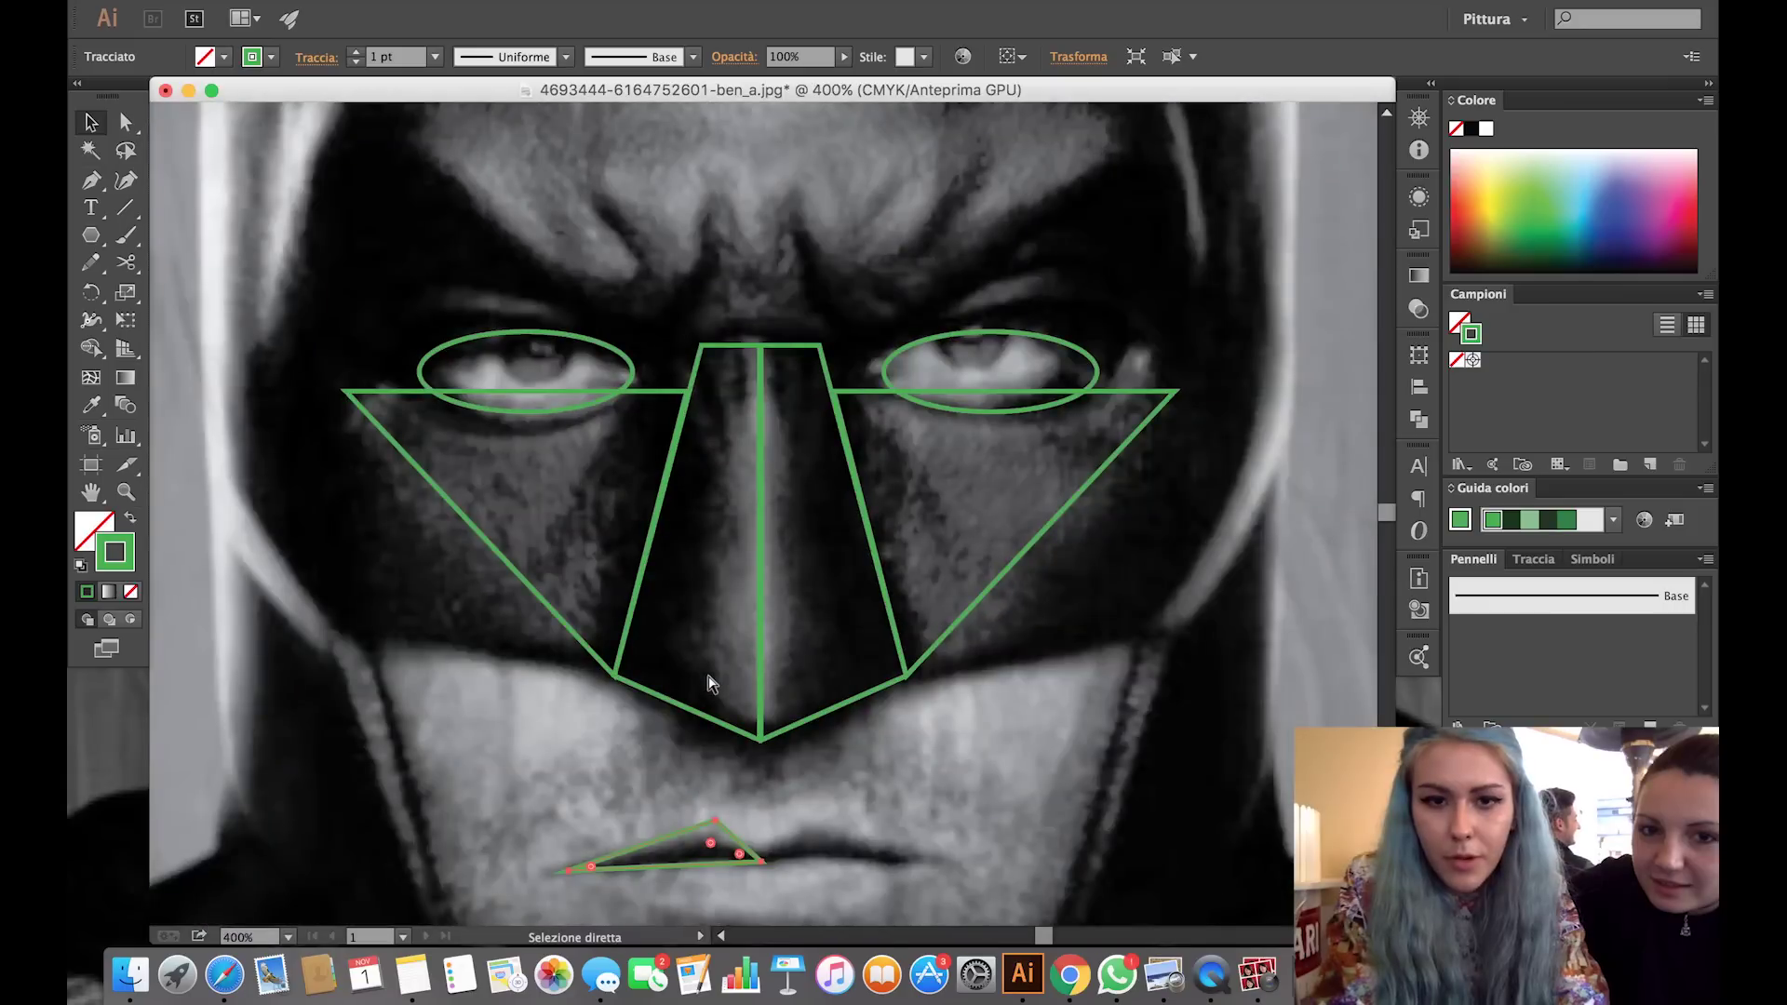
key("super+plus")
scroll(707, 673, "down", 5)
scroll(707, 674, "down", 2)
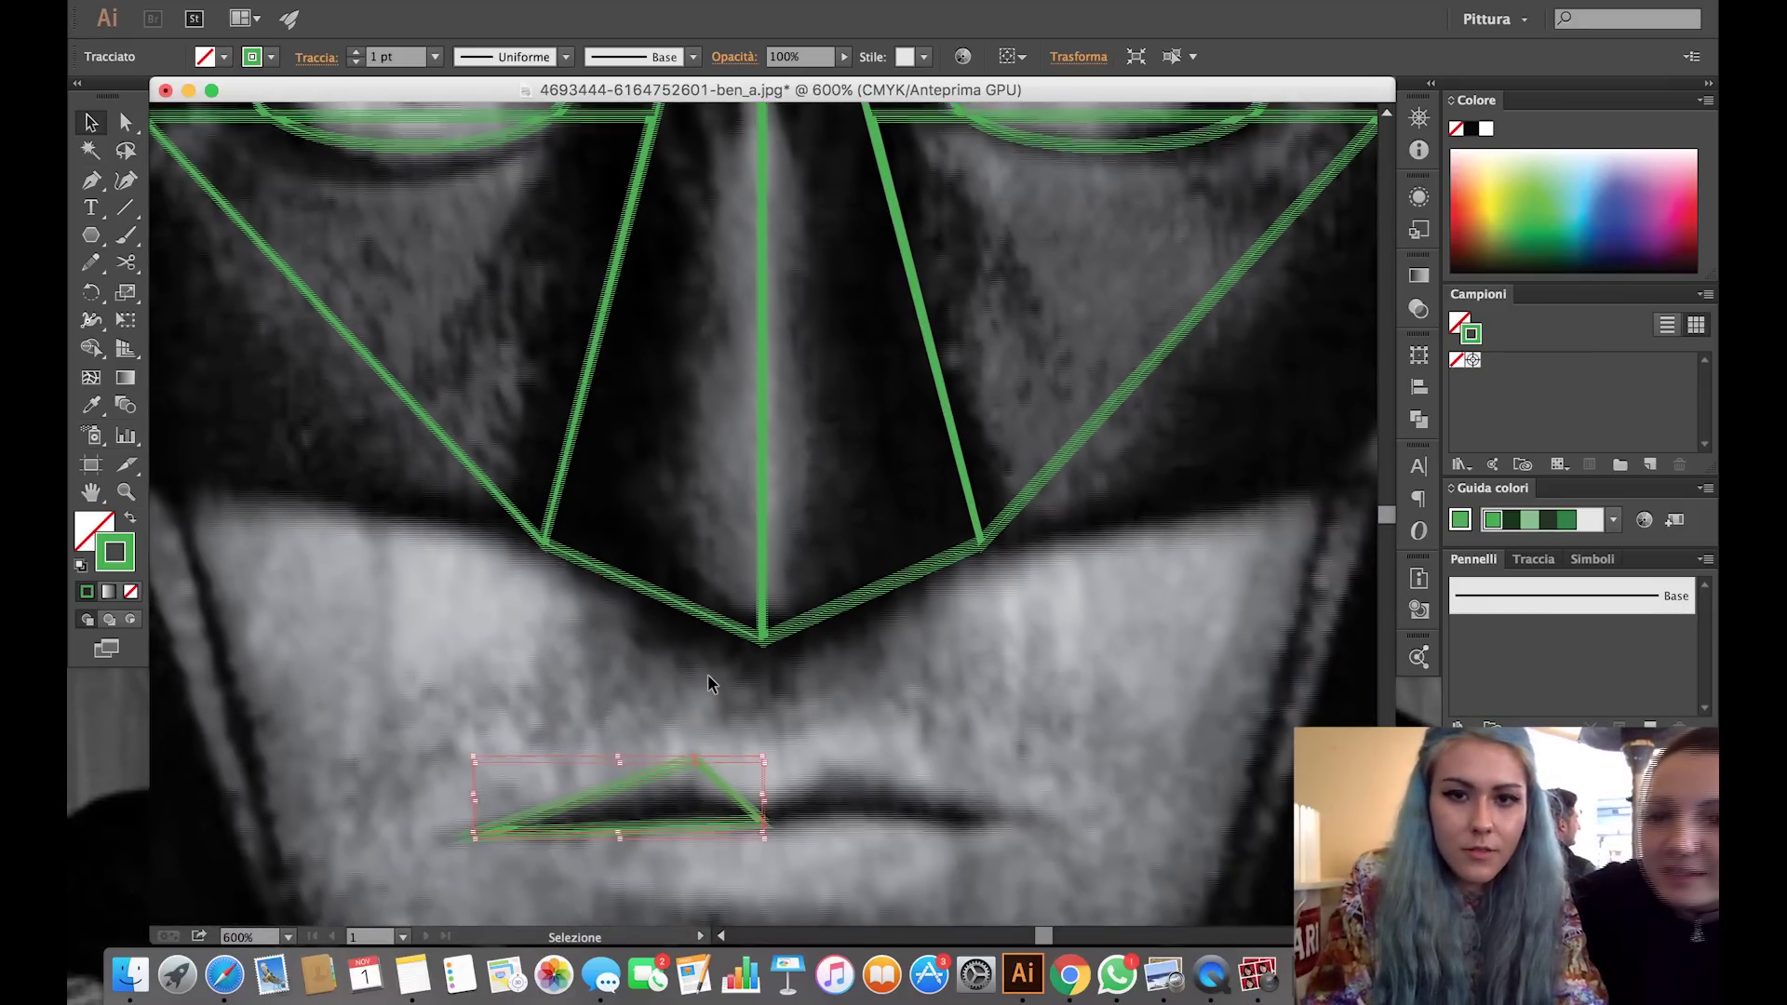
scroll(707, 673, "up", 4)
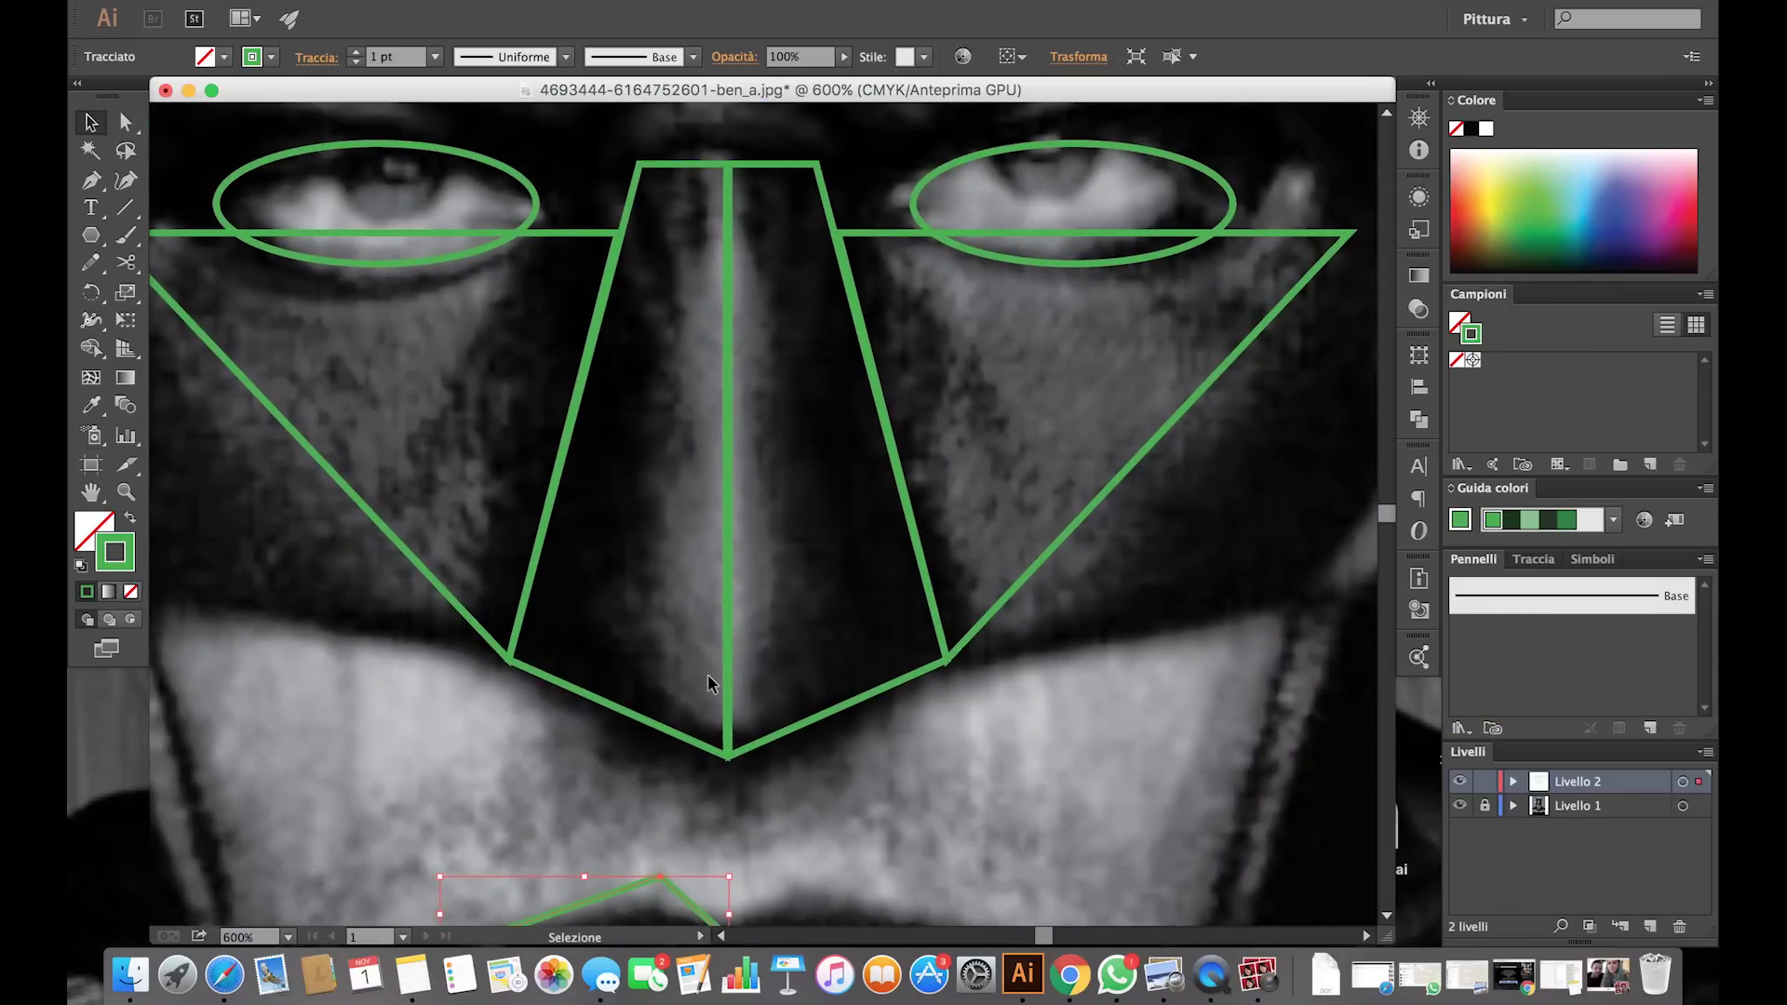
scroll(707, 674, "up", 1)
scroll(708, 674, "left", 1)
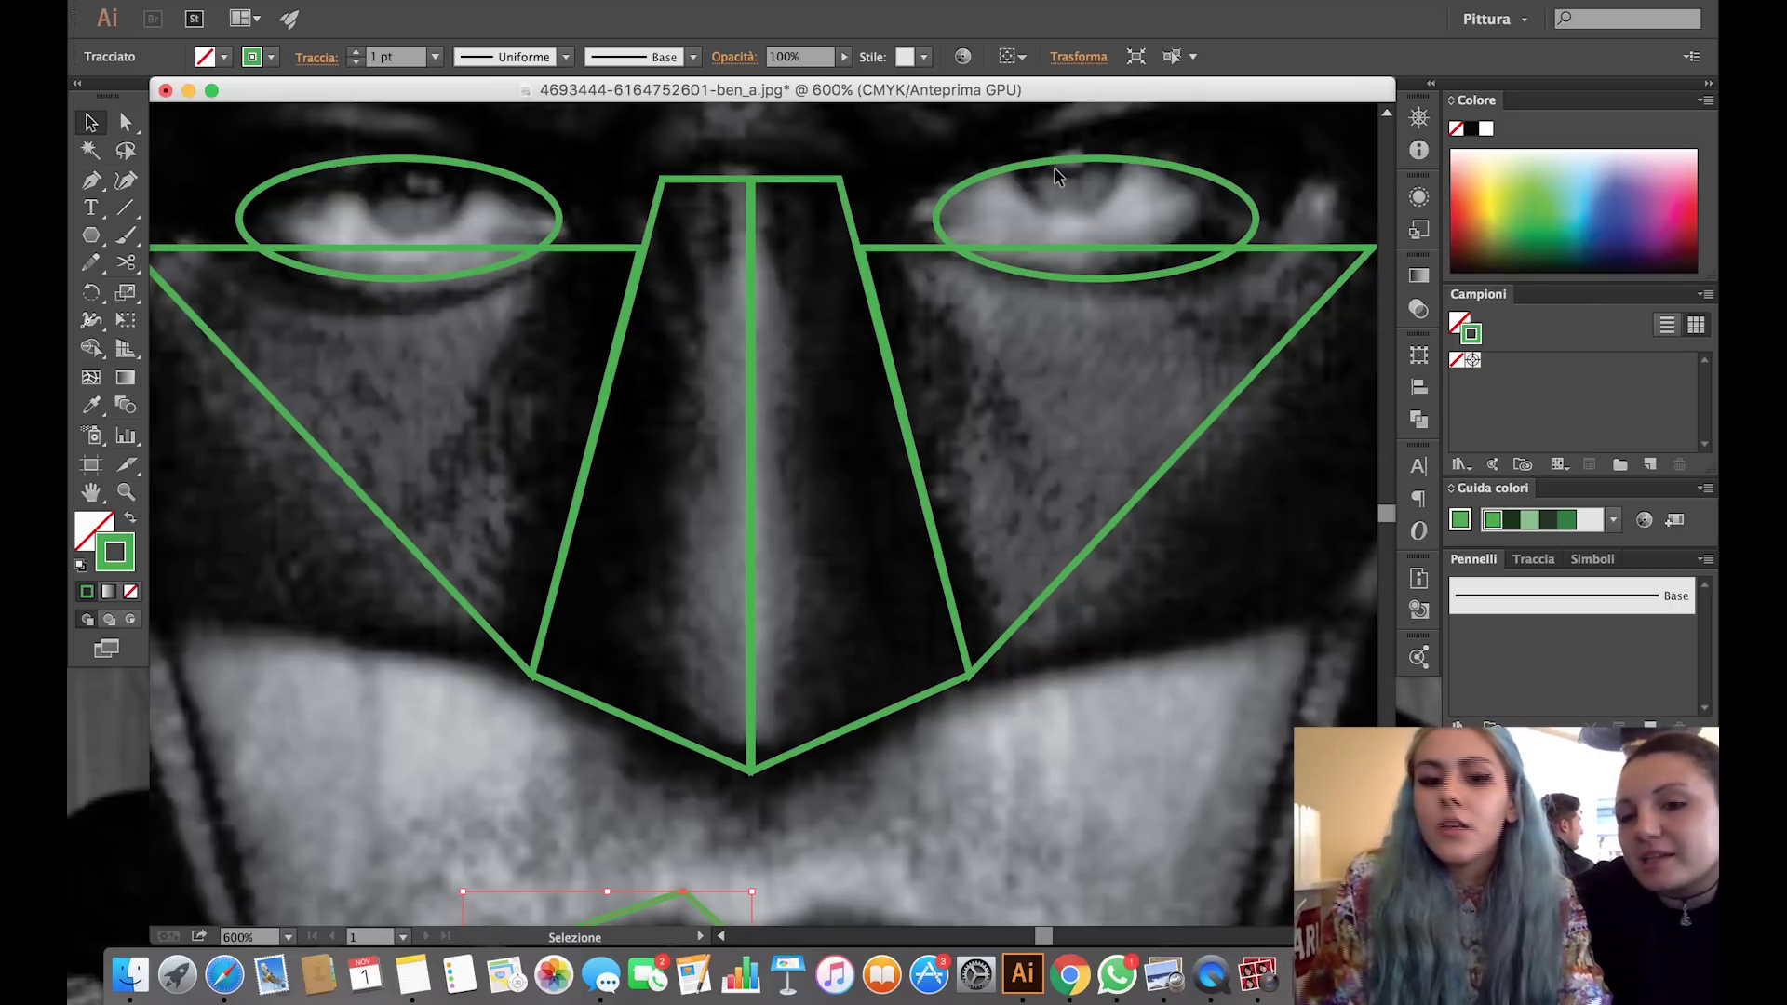
key("super+minus")
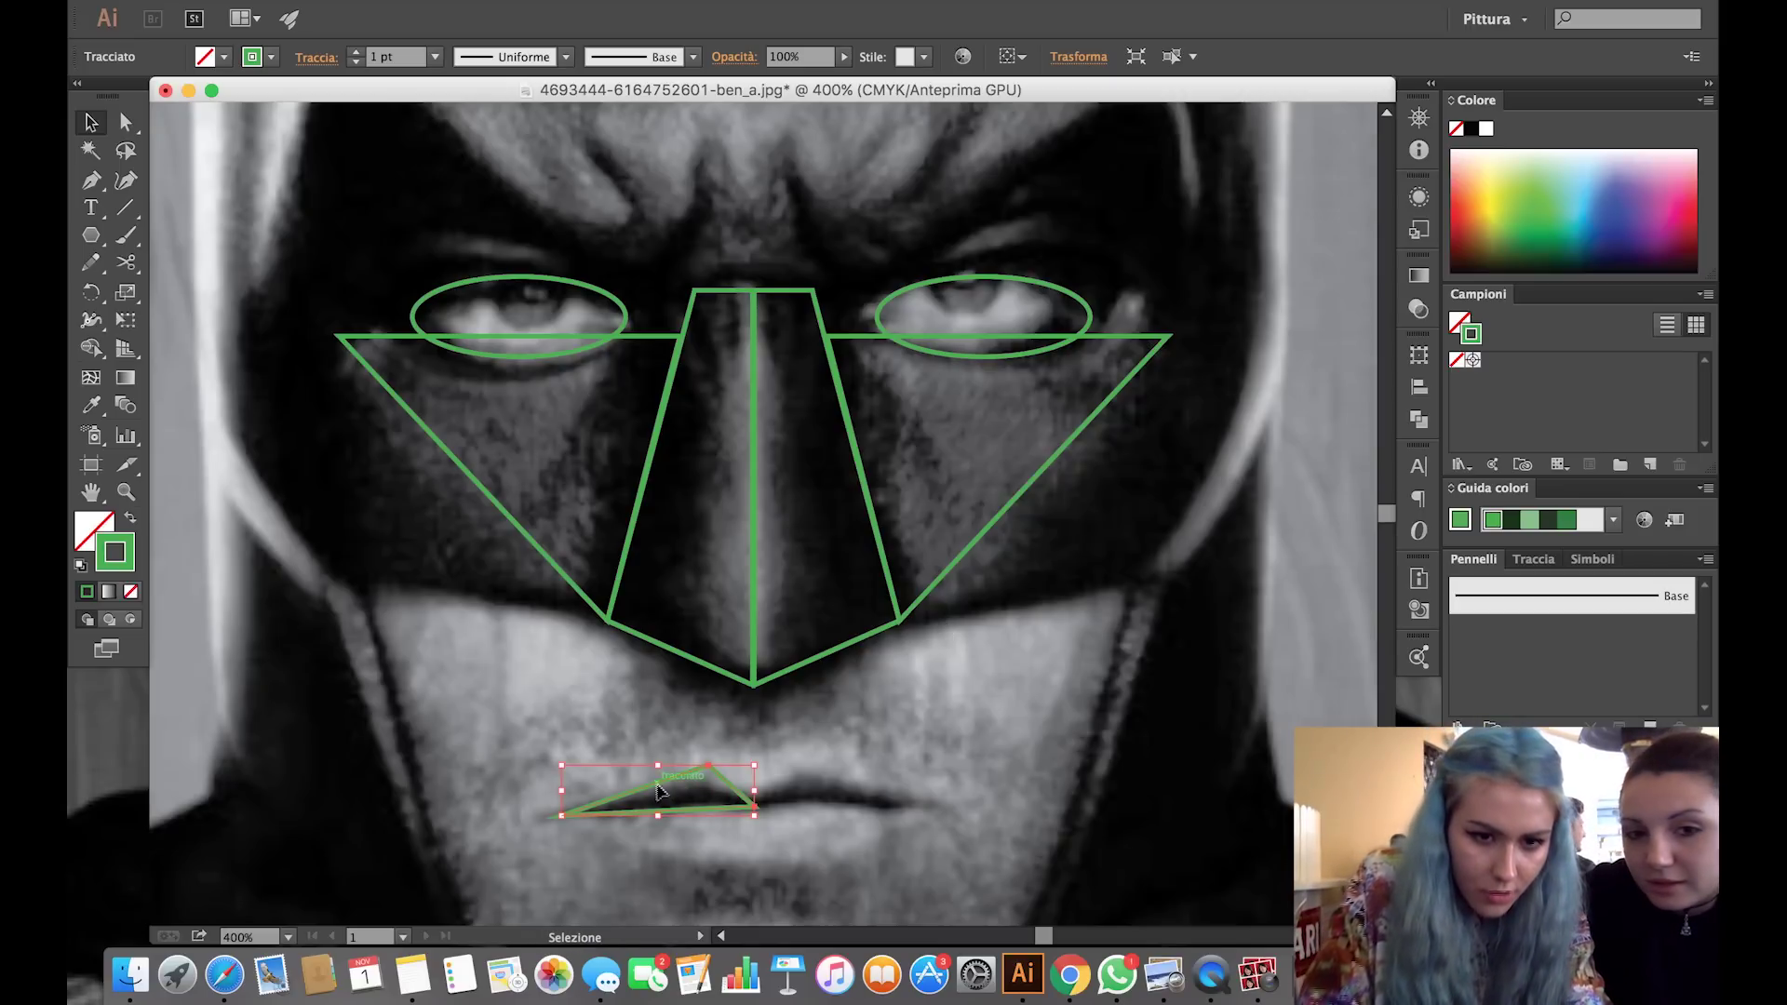
left_click_drag(657, 790, 691, 787)
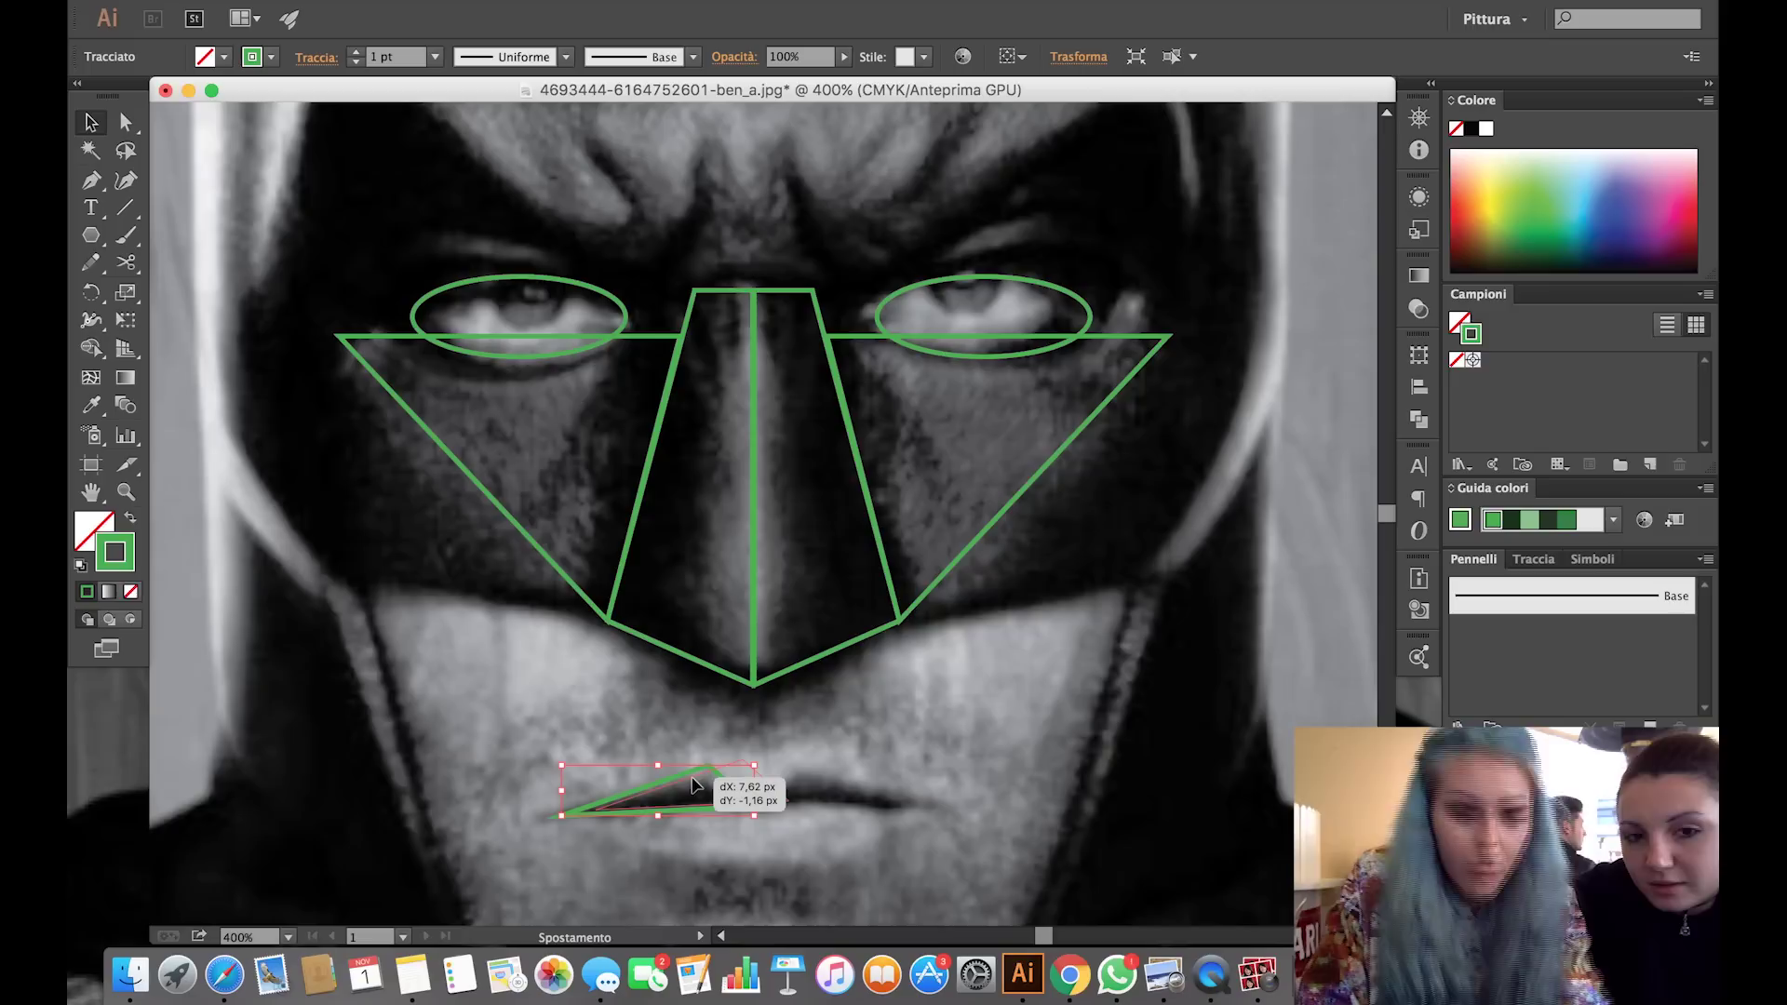
left_click_drag(692, 786, 814, 790)
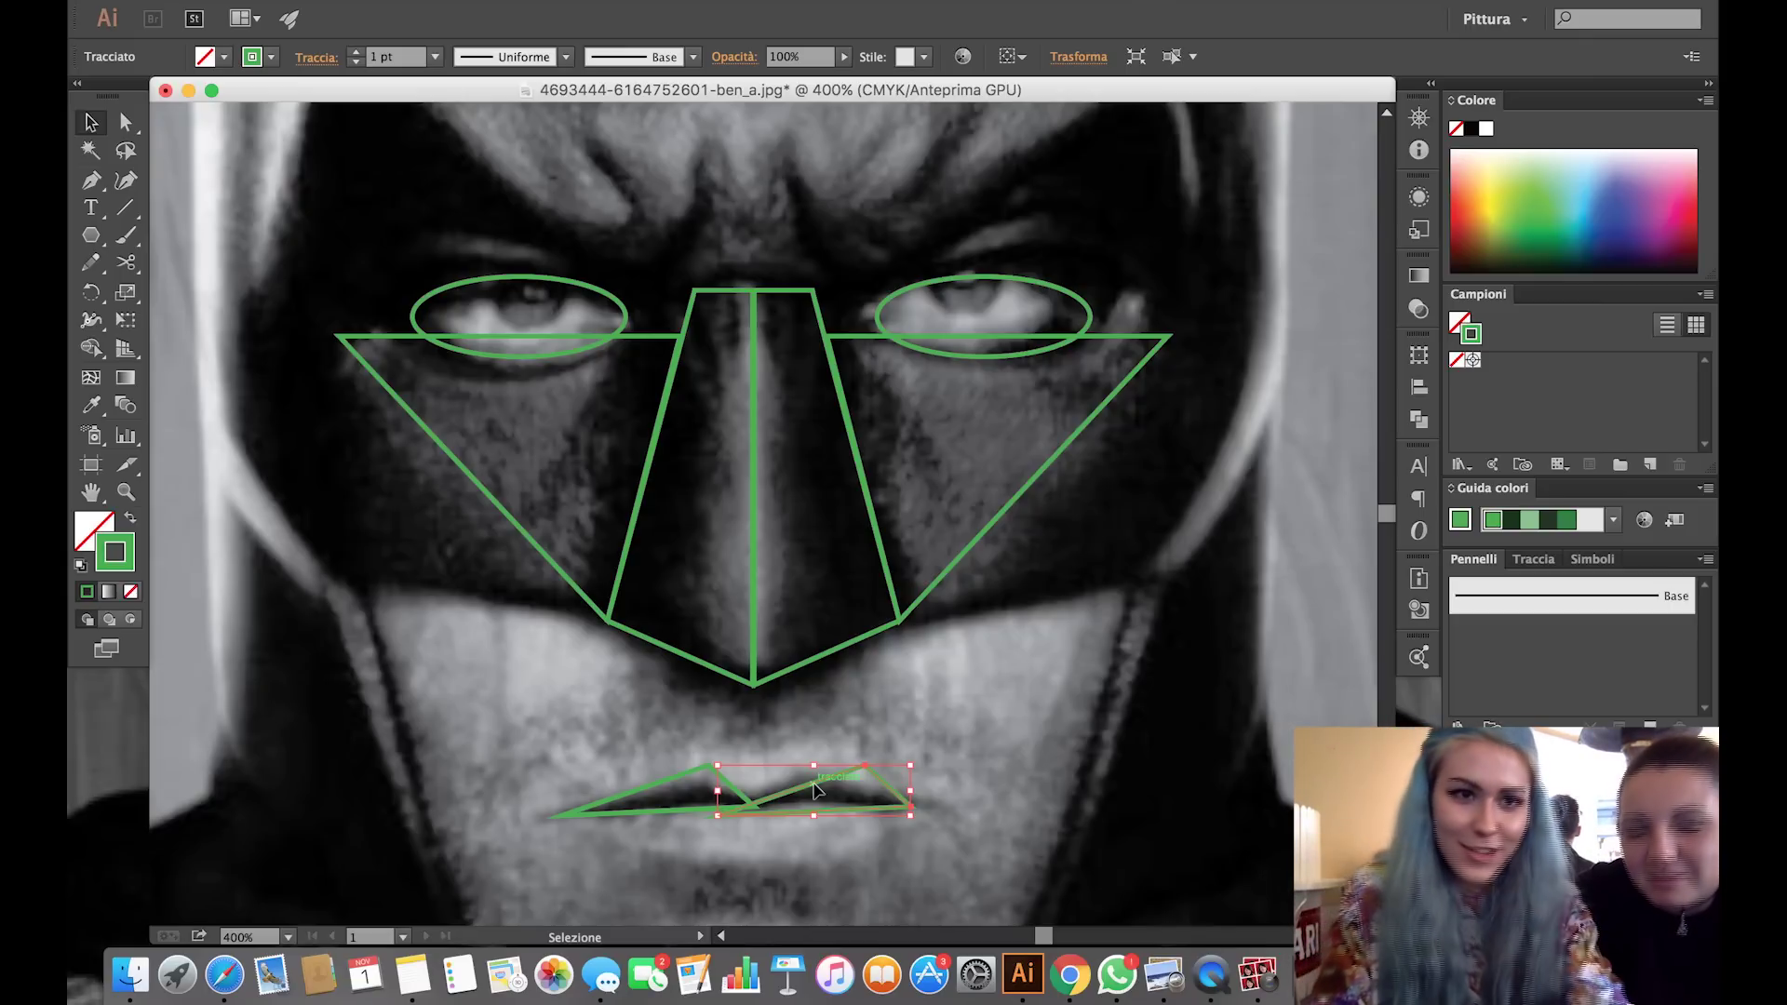
left_click(372, 3)
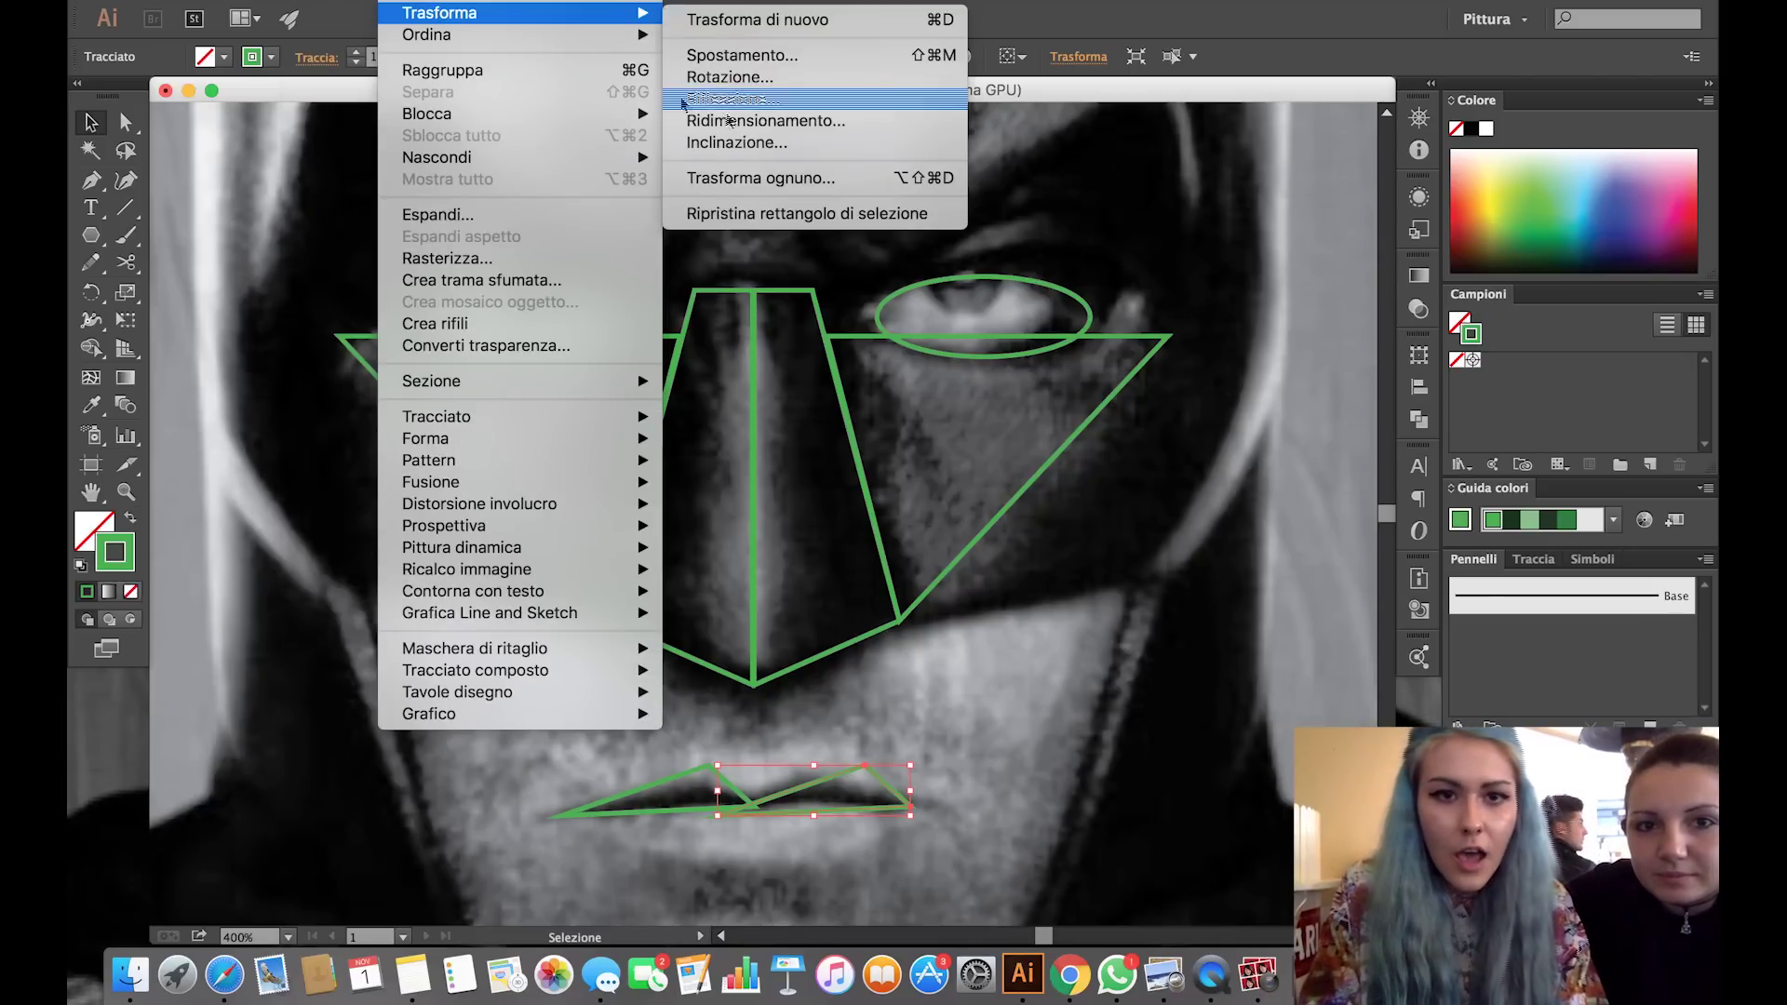
mouse_move(517, 13)
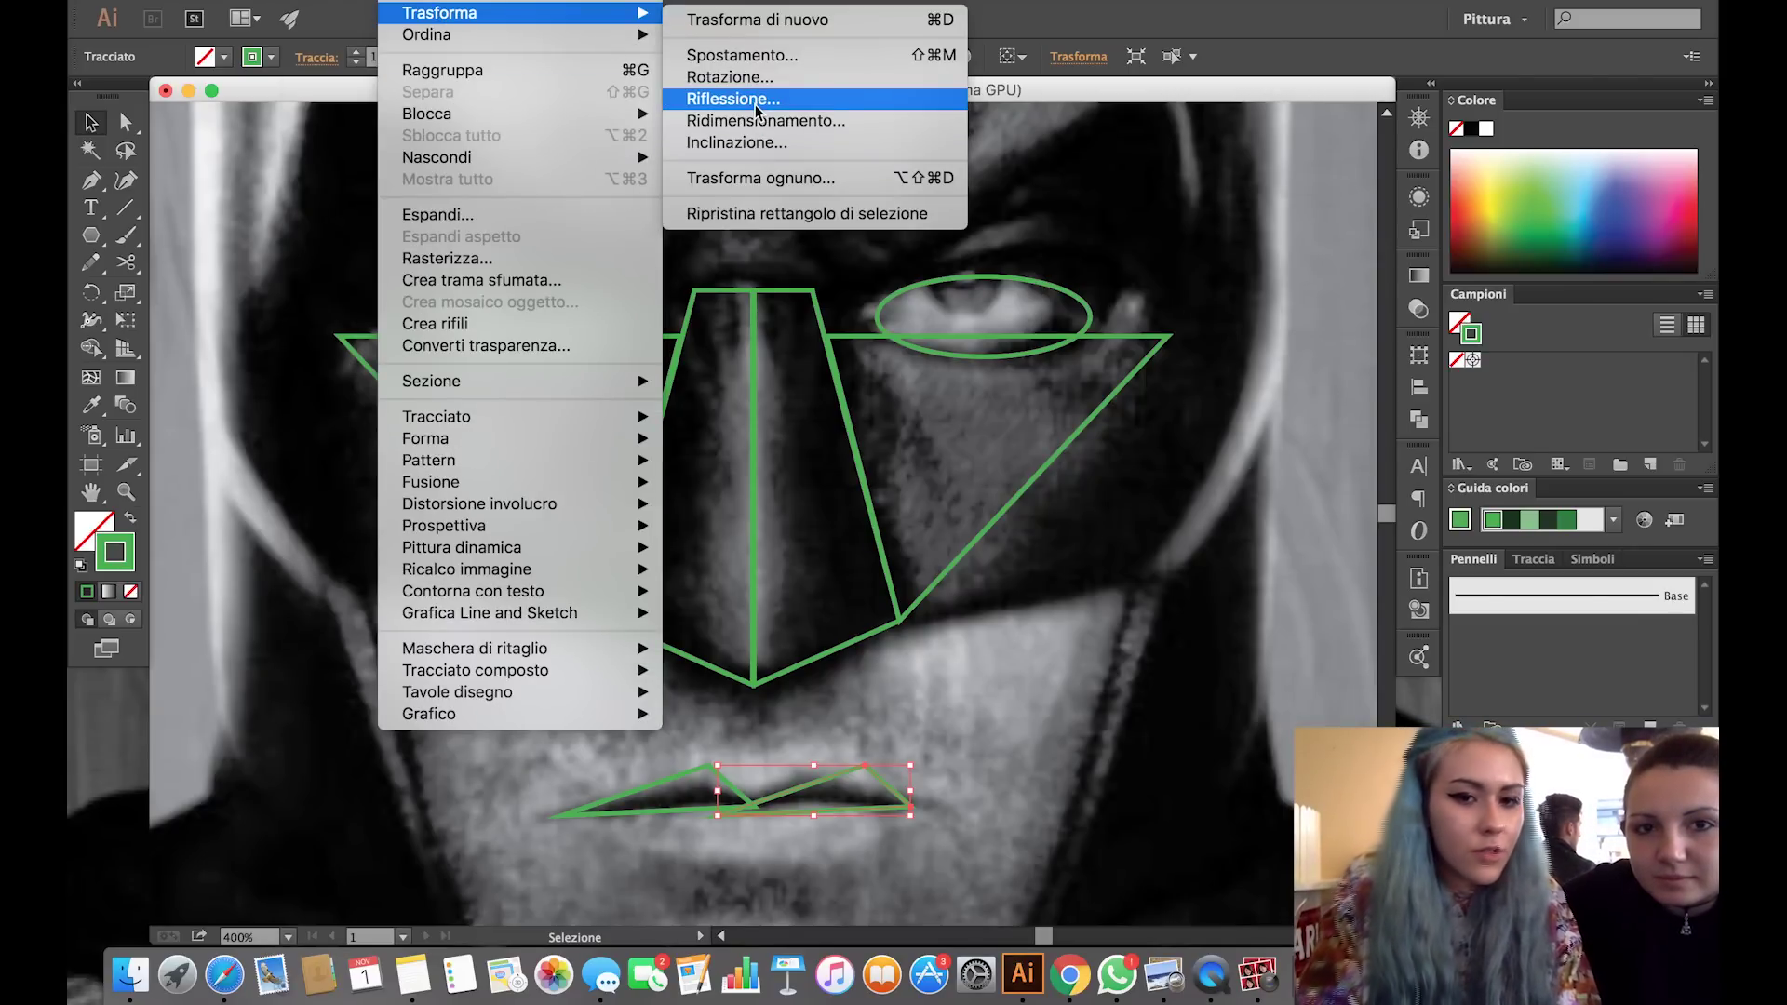
Reflect the lip copy on the vertical axis and nudge it against the original at the mouth's centre.
left_click(755, 106)
left_click(1275, 536)
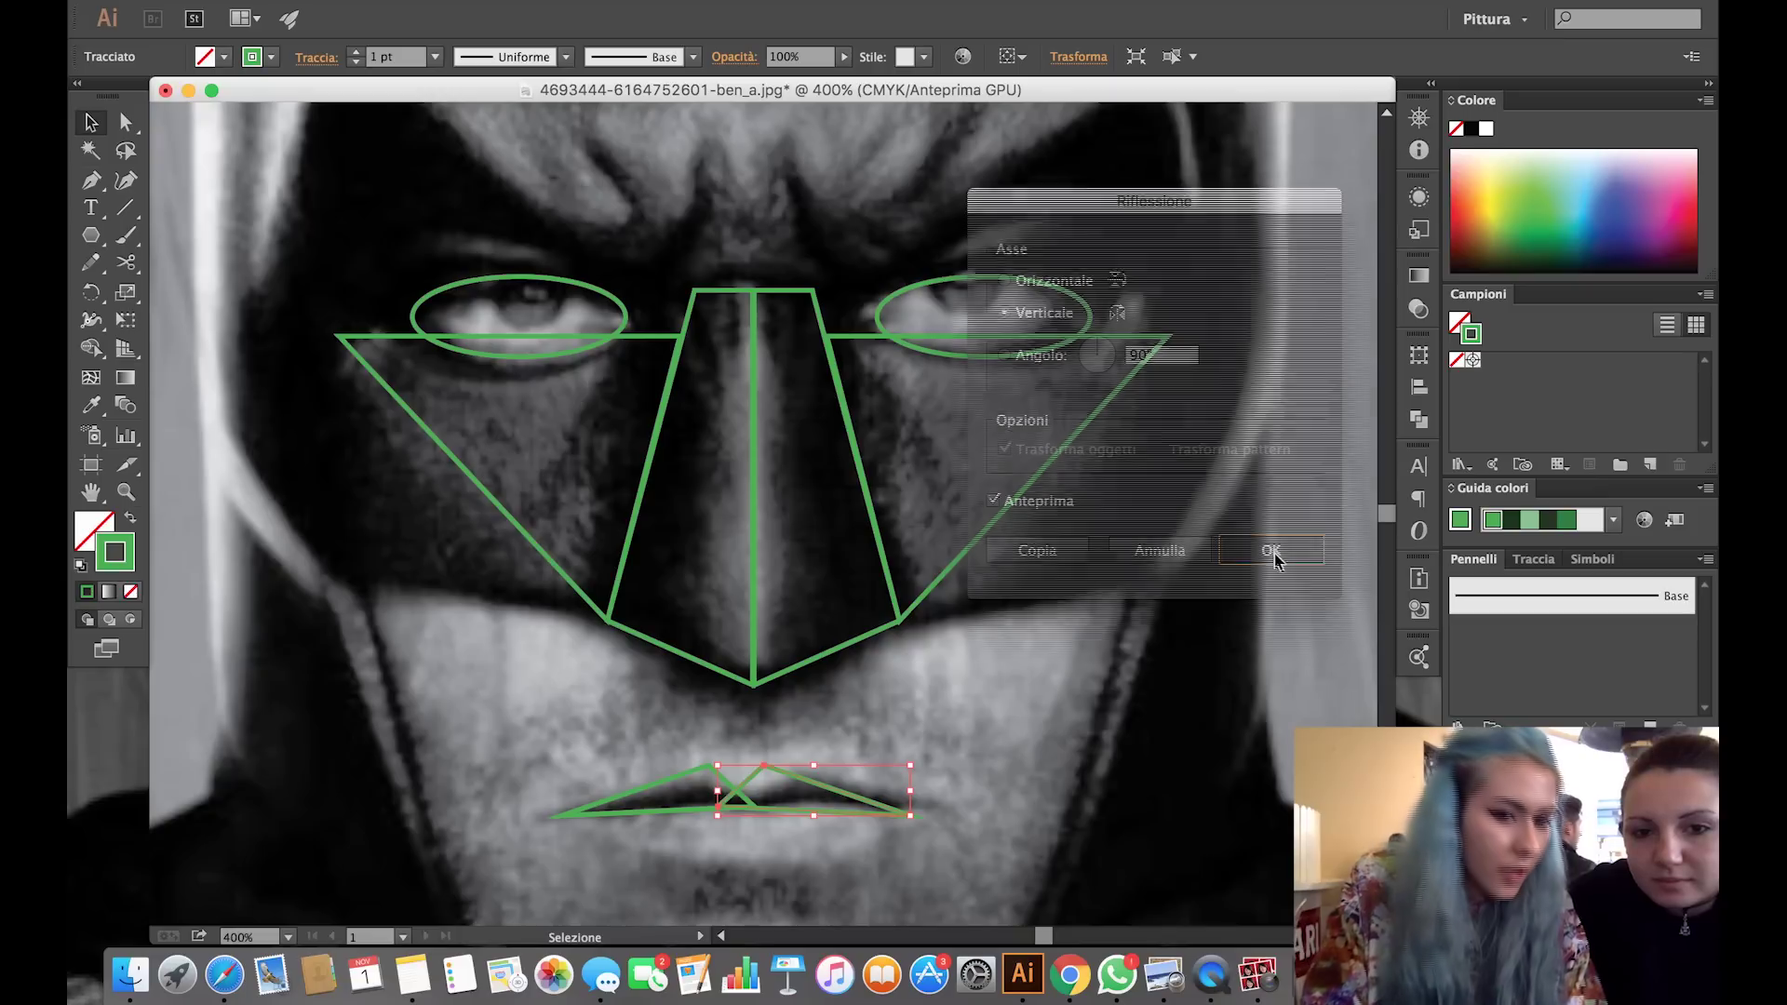
left_click_drag(815, 789, 847, 786)
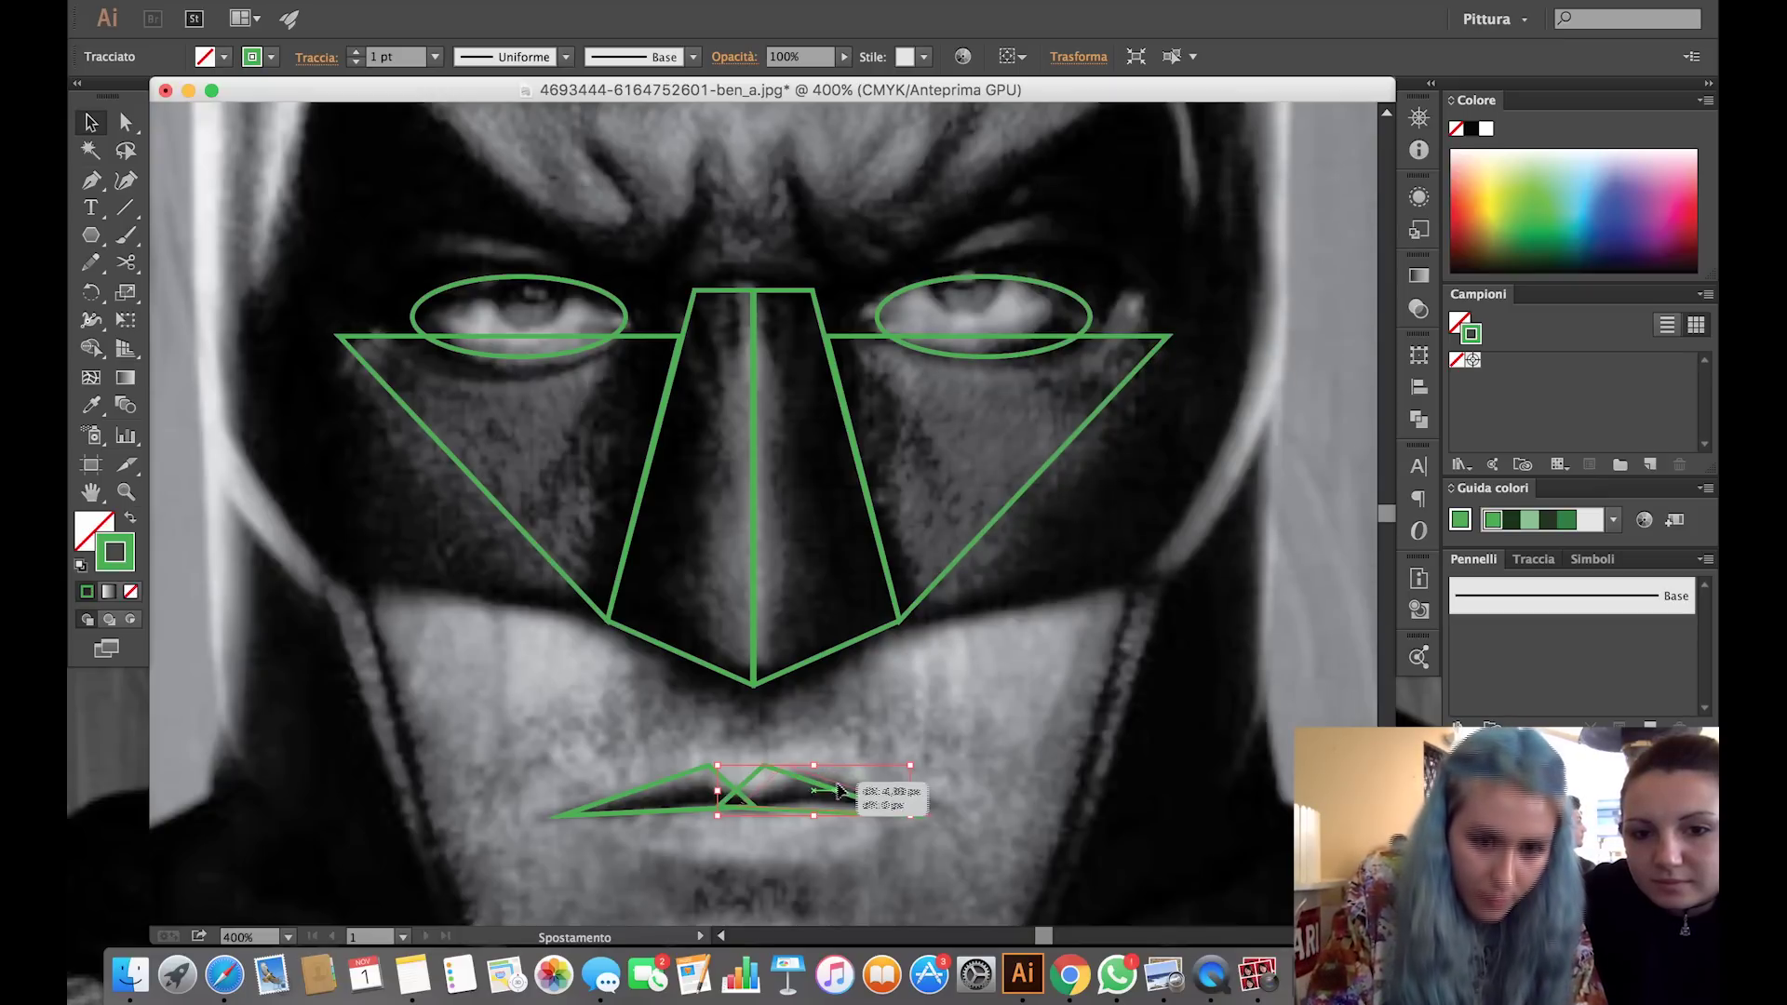
left_click(929, 707)
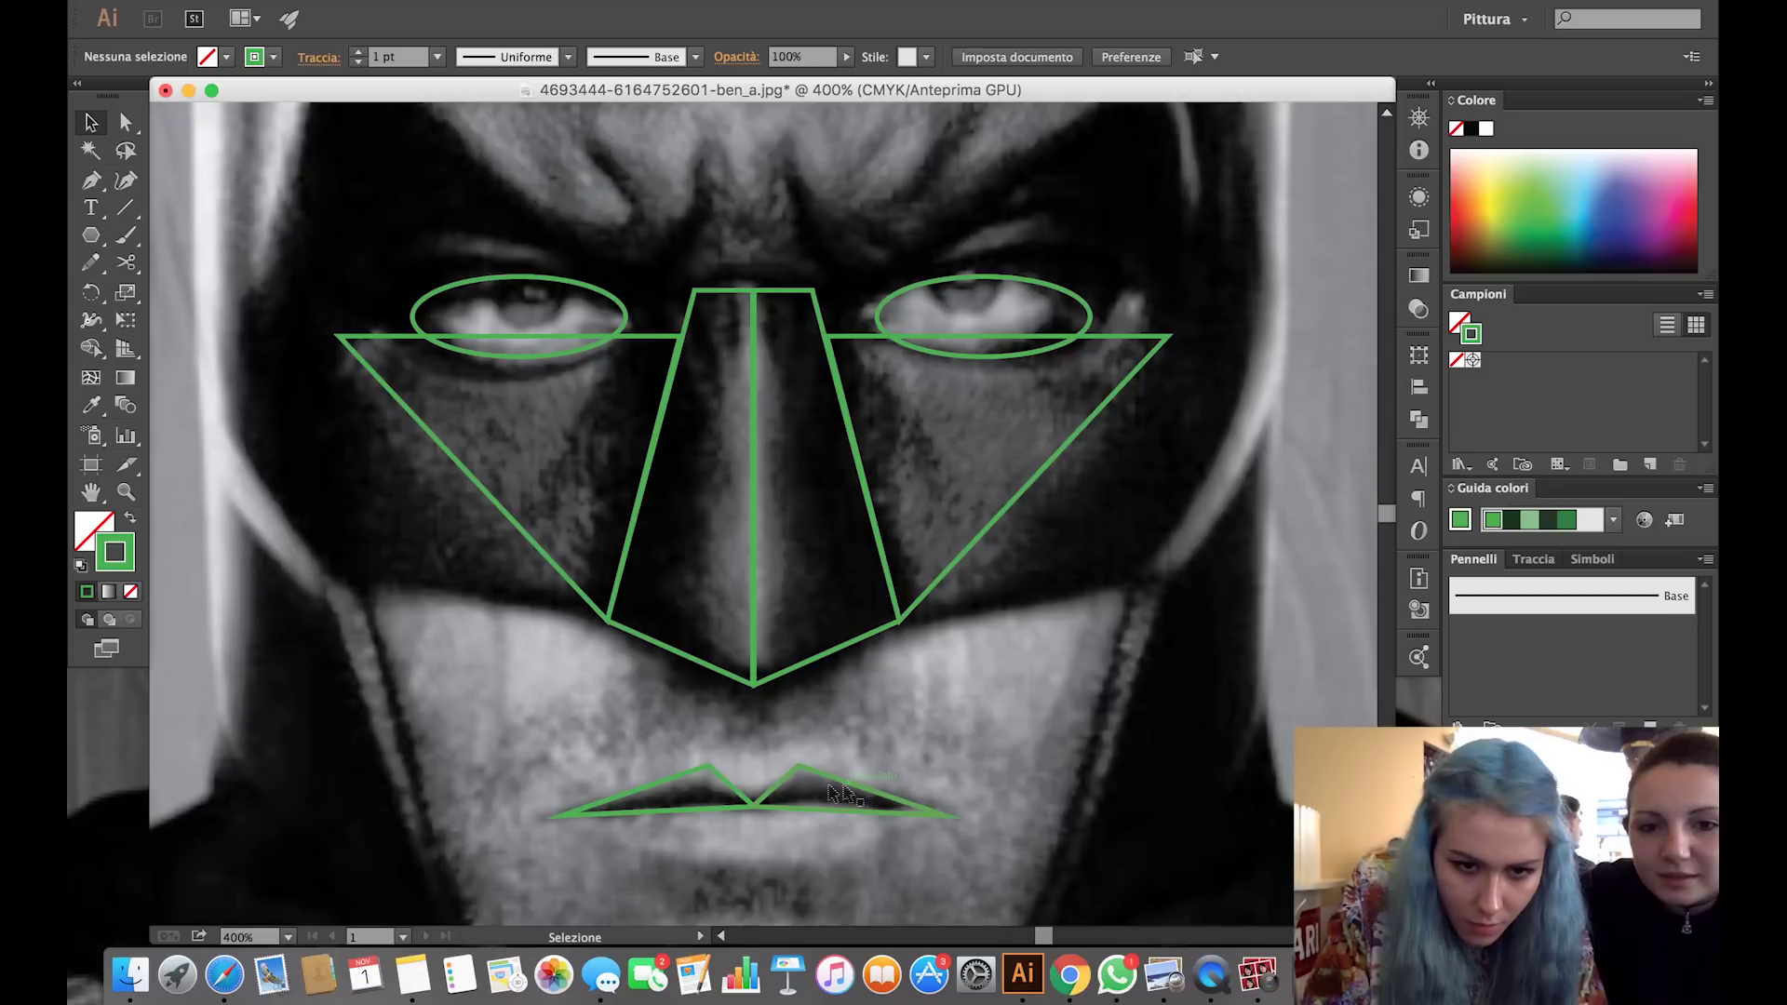
left_click_drag(833, 782, 835, 777)
left_click(953, 715)
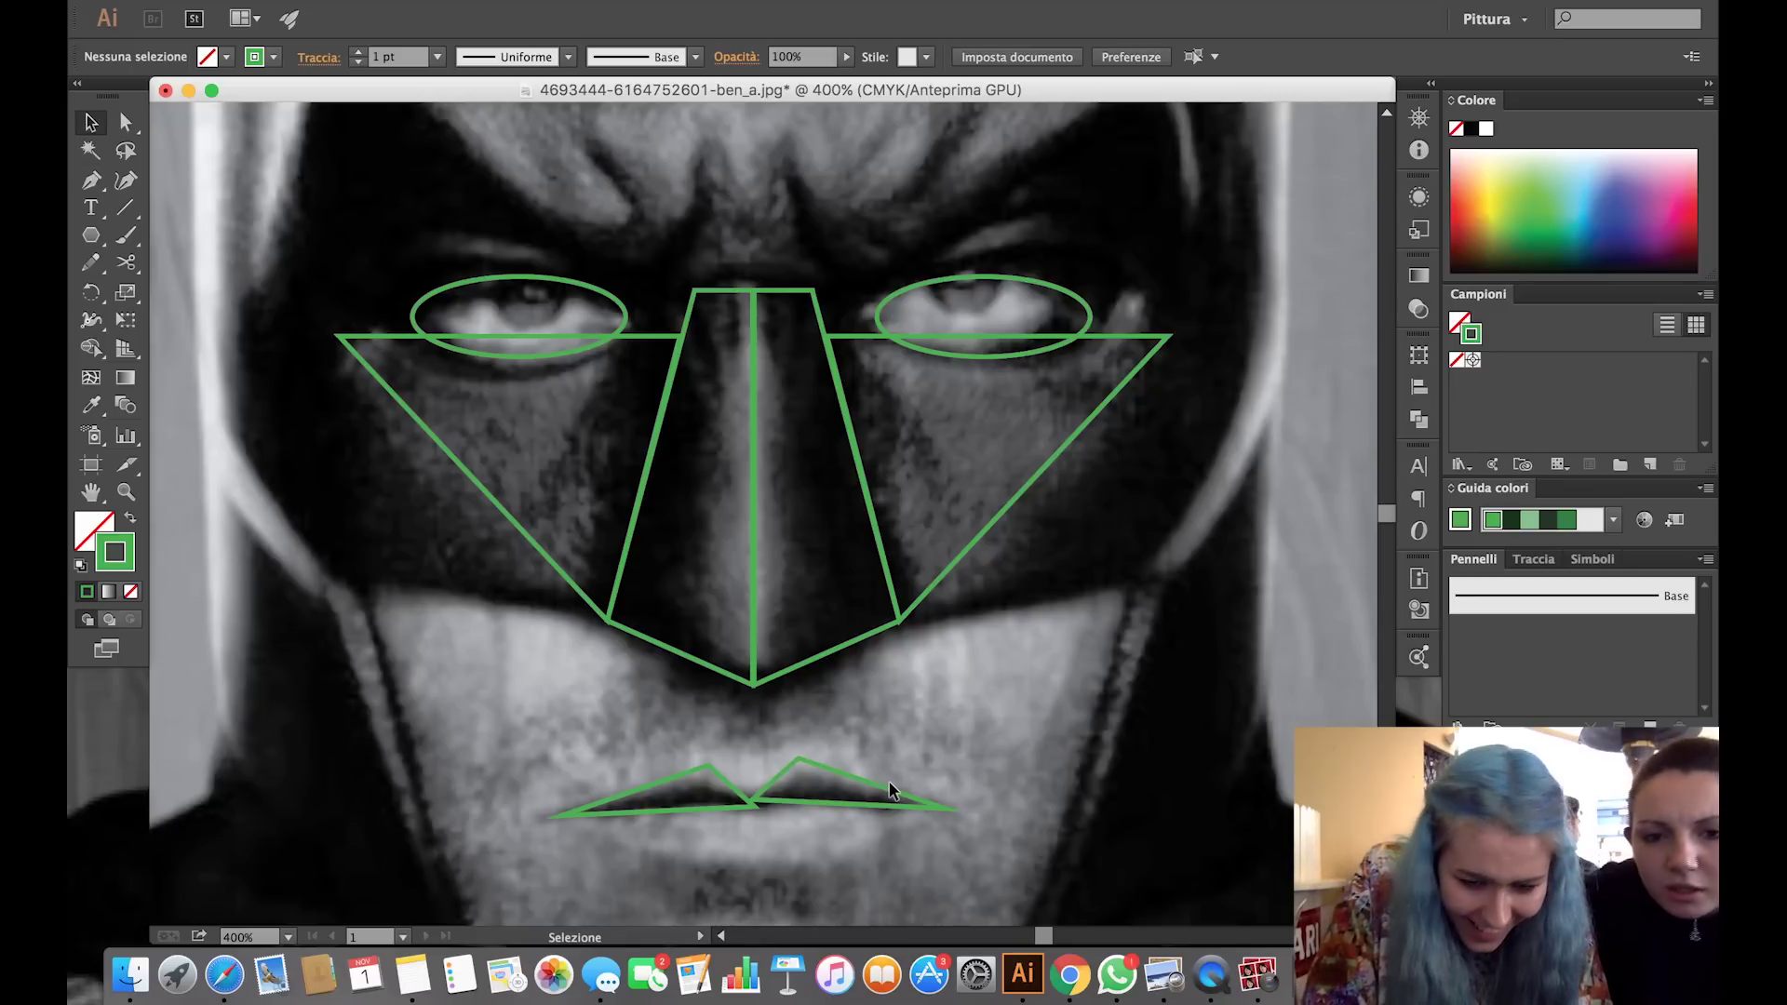
left_click_drag(885, 794, 885, 800)
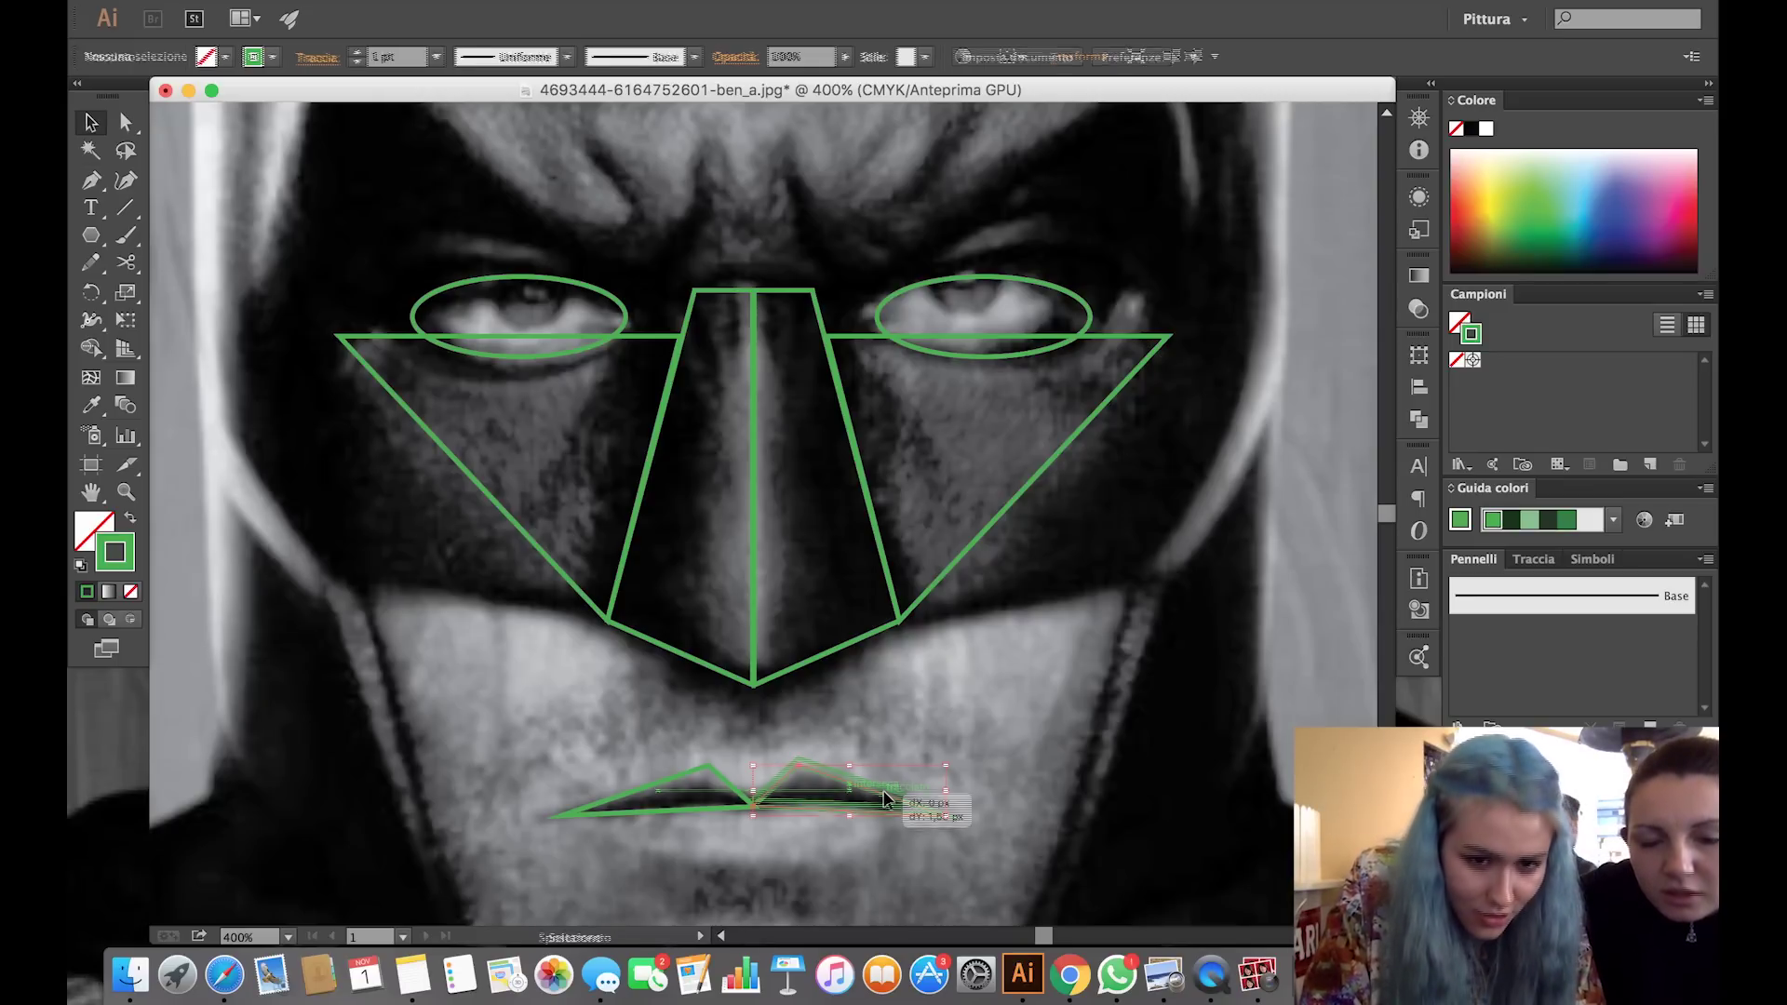
left_click(918, 678)
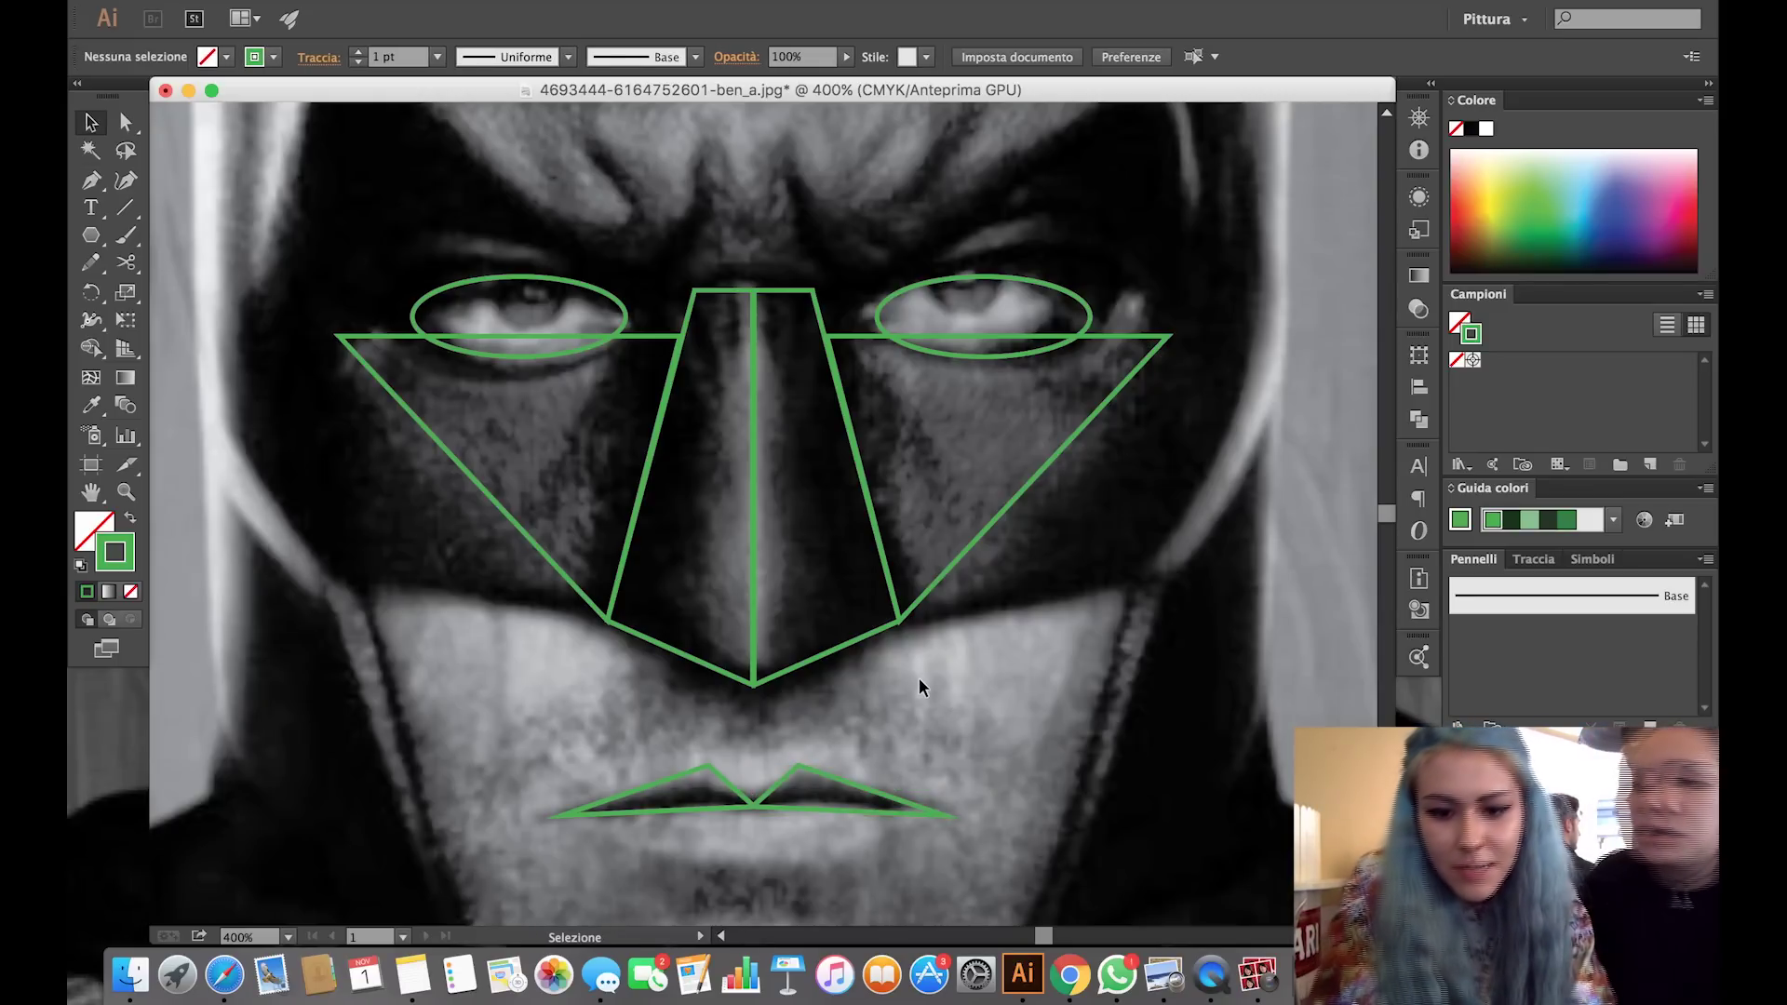
key("super+plus")
scroll(919, 687, "down", 5)
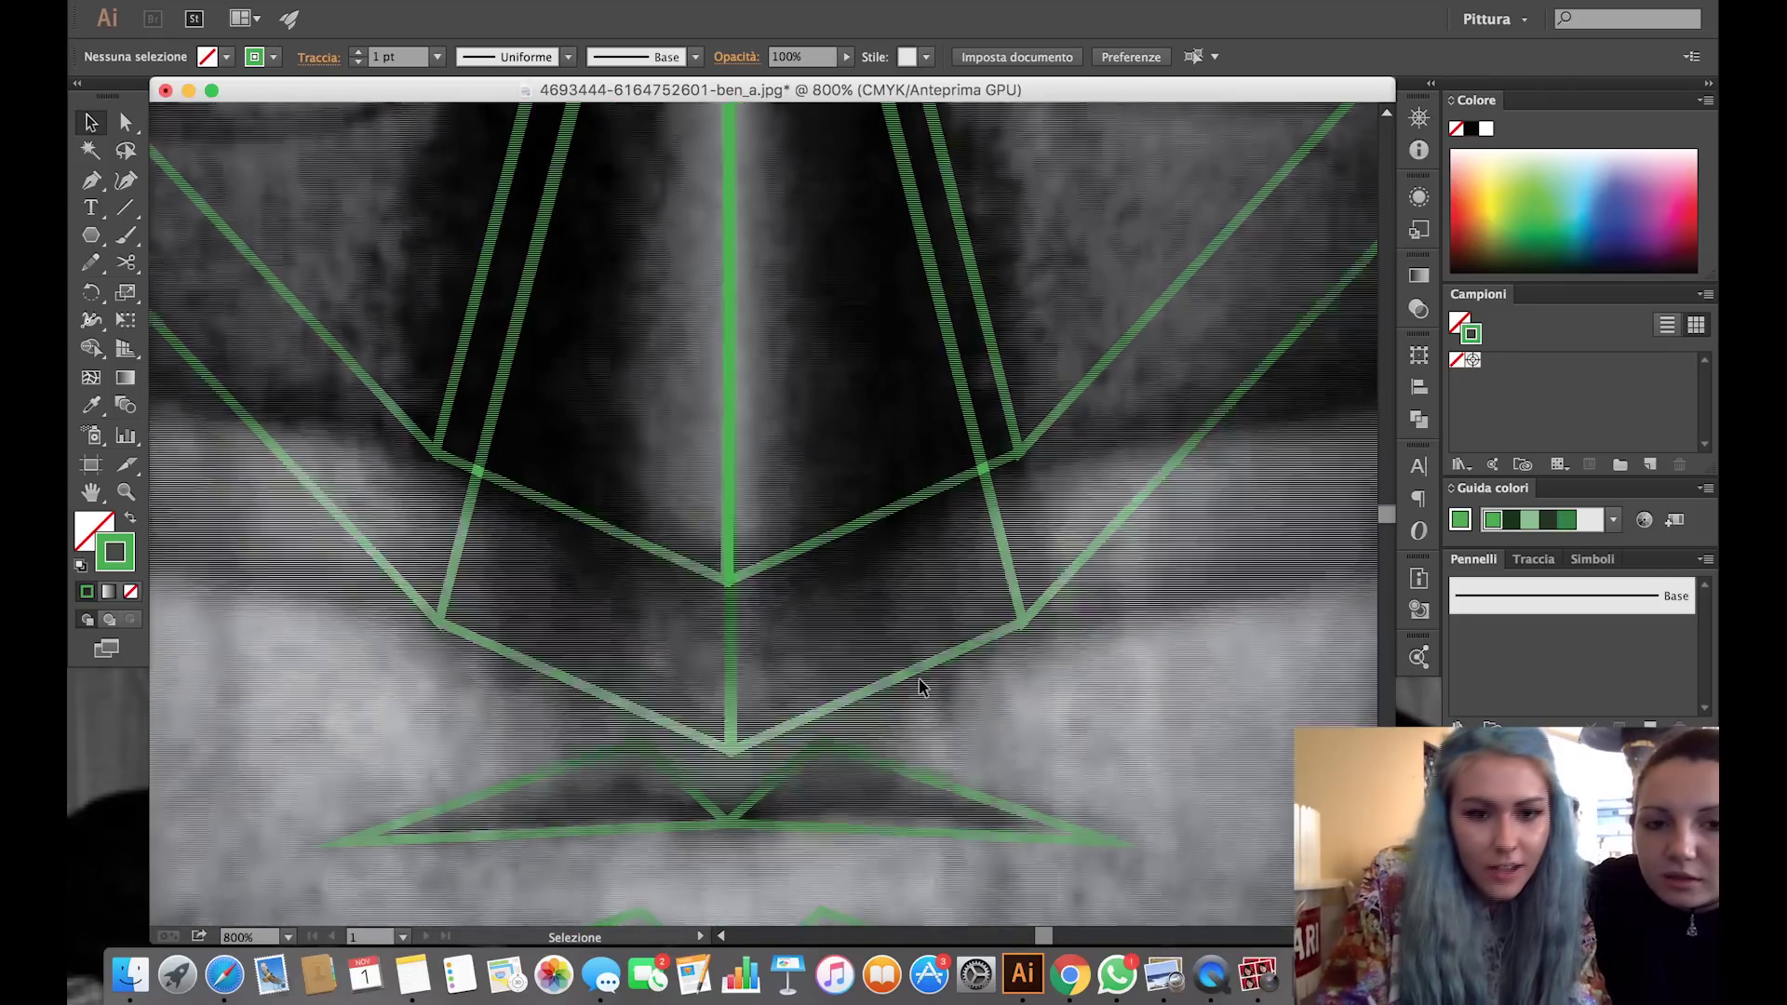
Start the lower-lip Pen path at the left mouth corner, undoing one misplaced point.
key("super+plus")
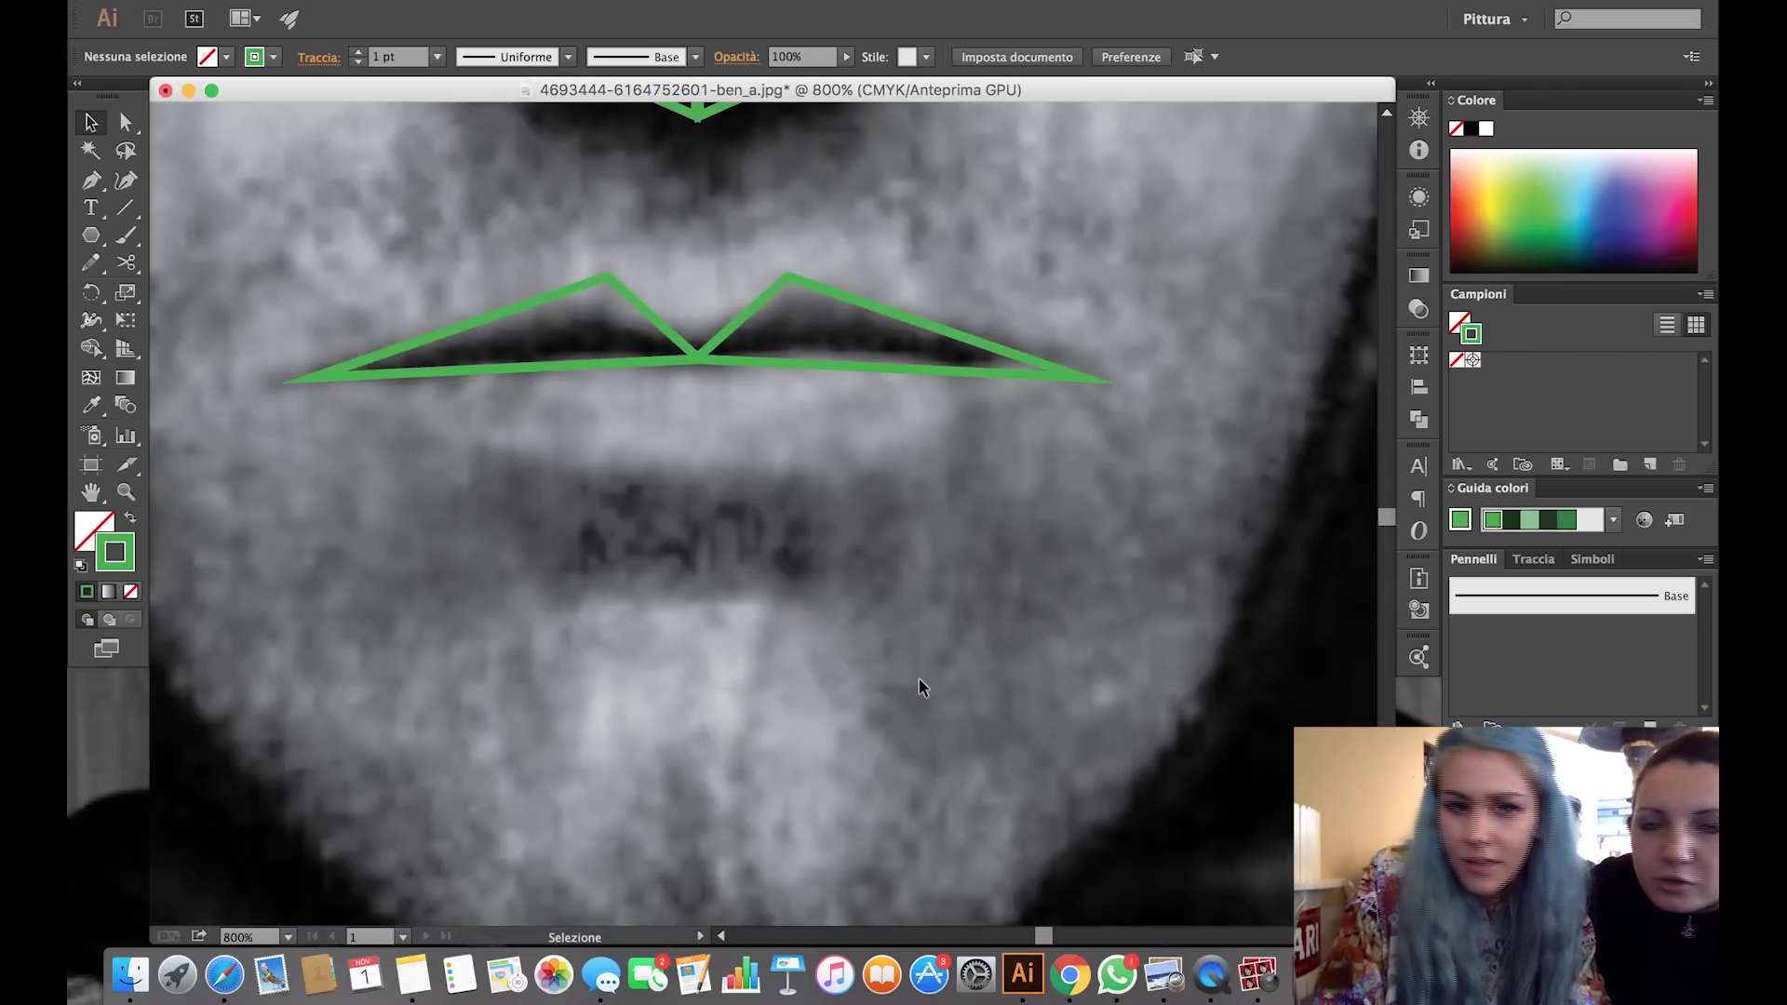
key("super+minus")
key("super+minus")
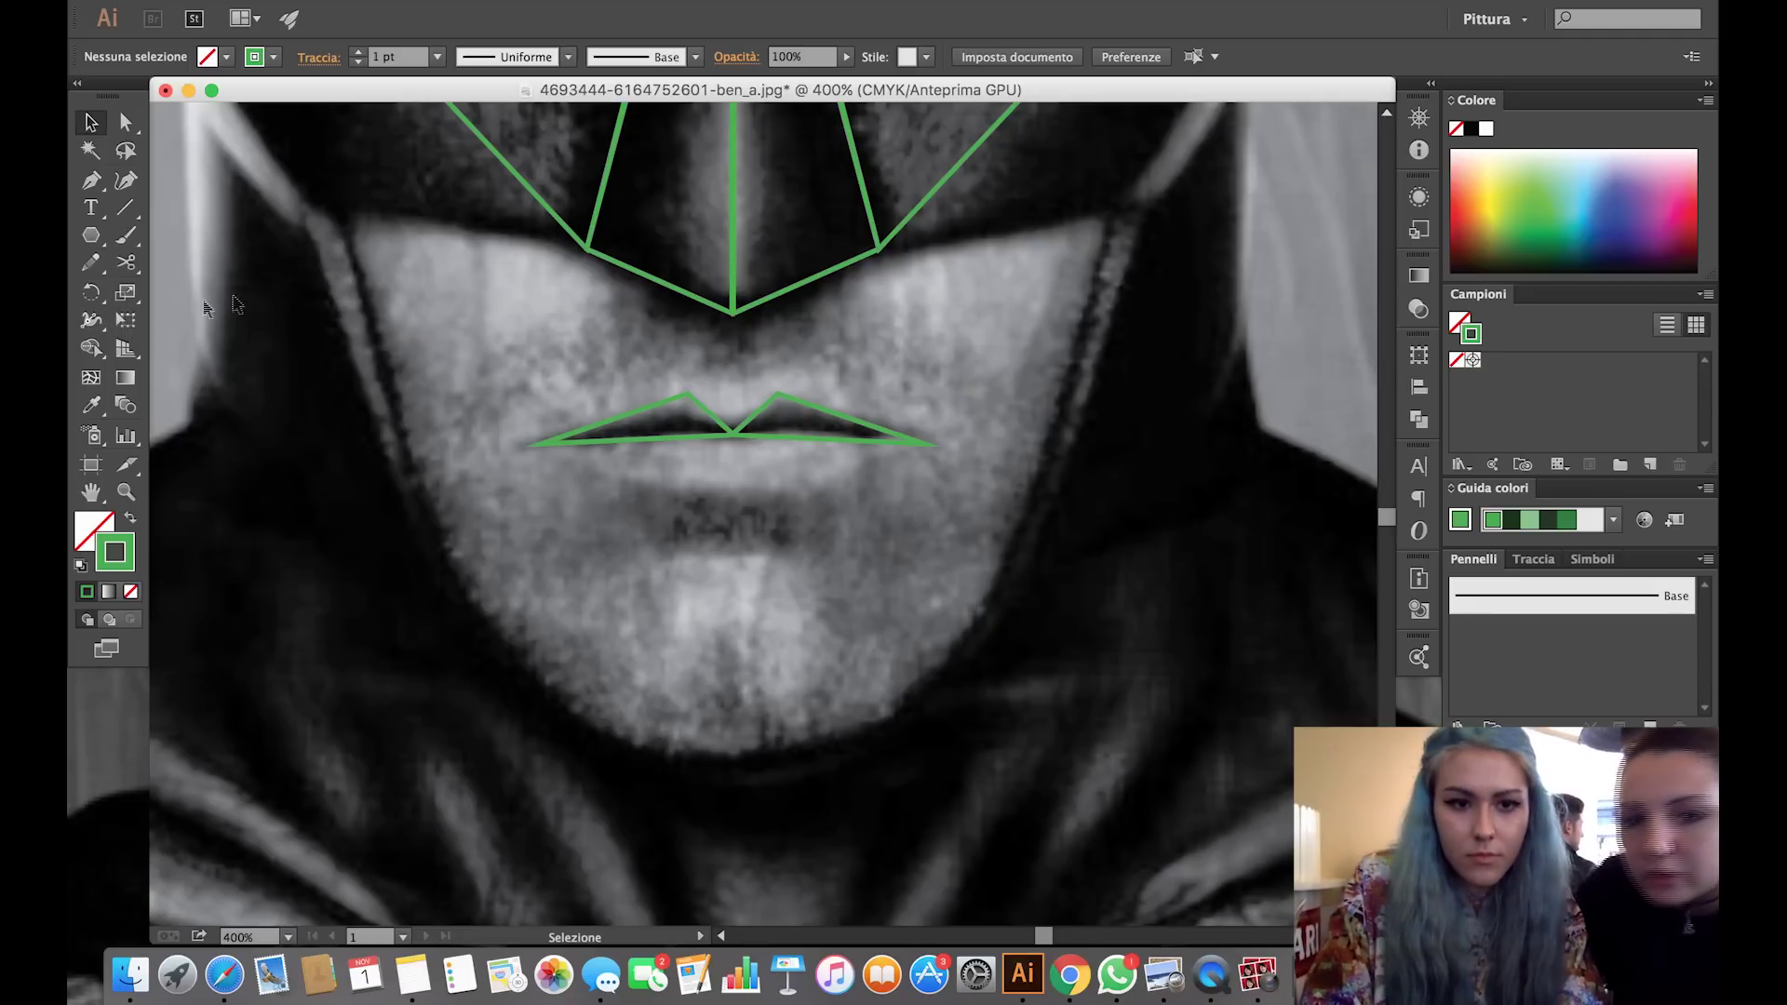
left_click(87, 239)
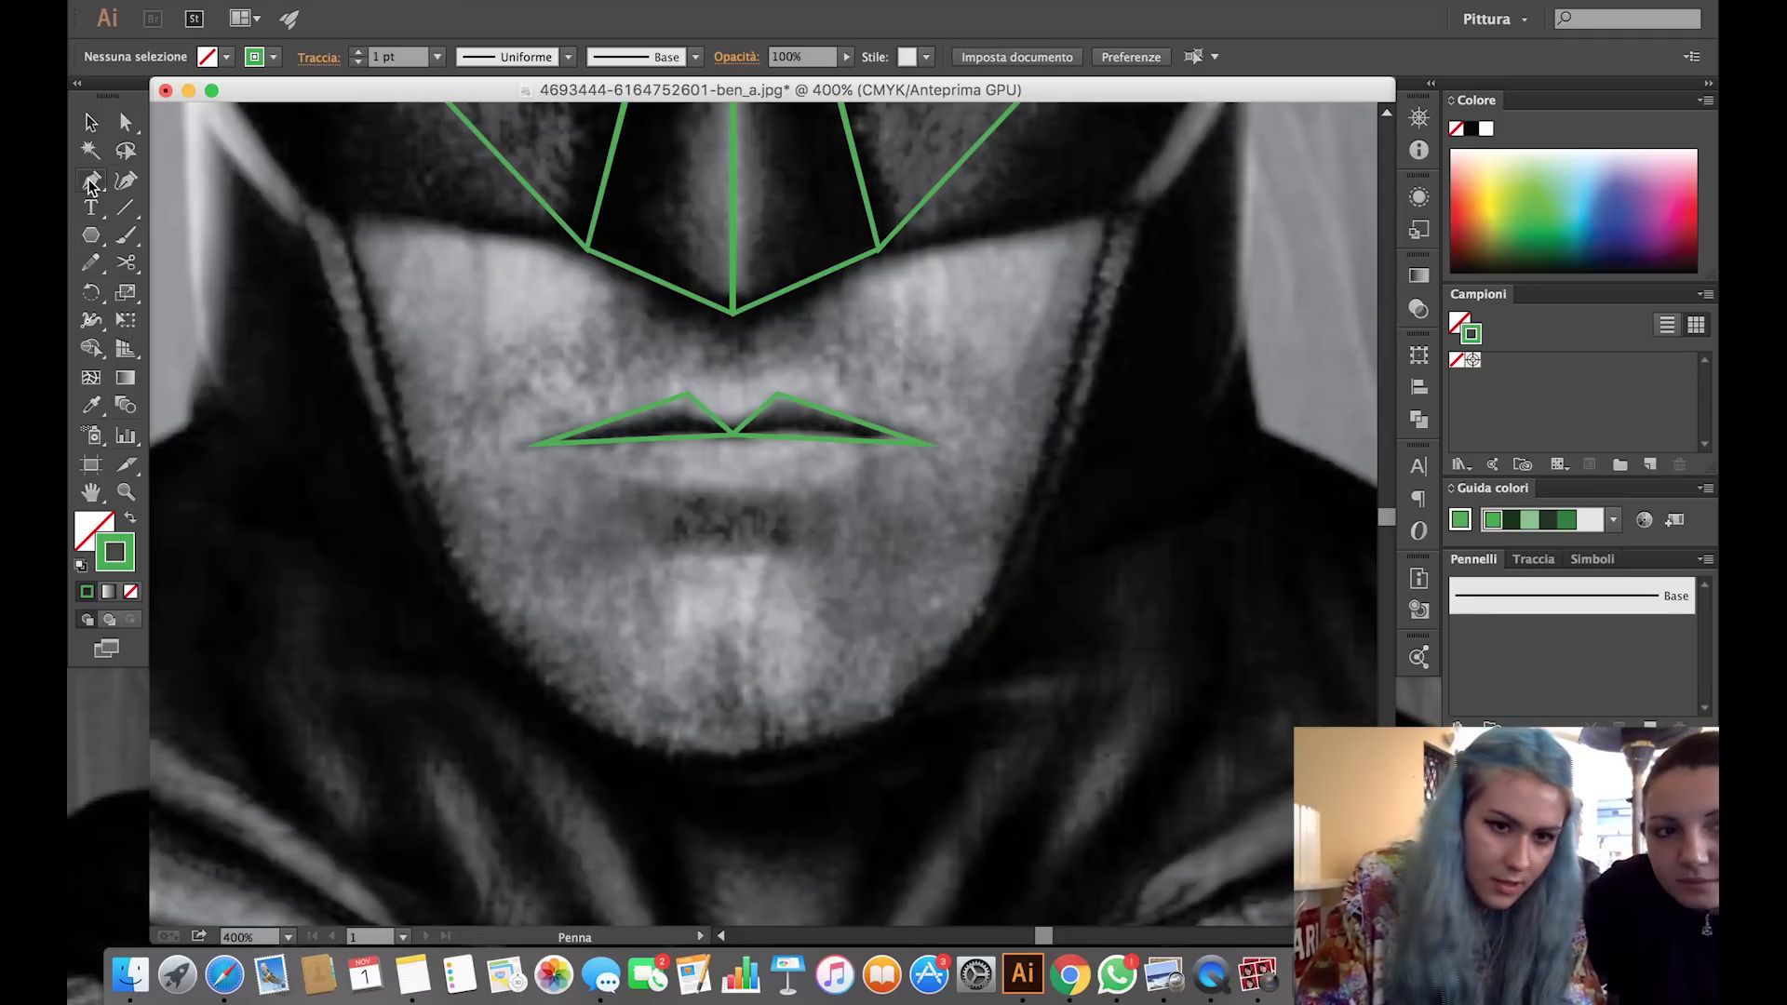
left_click(561, 445)
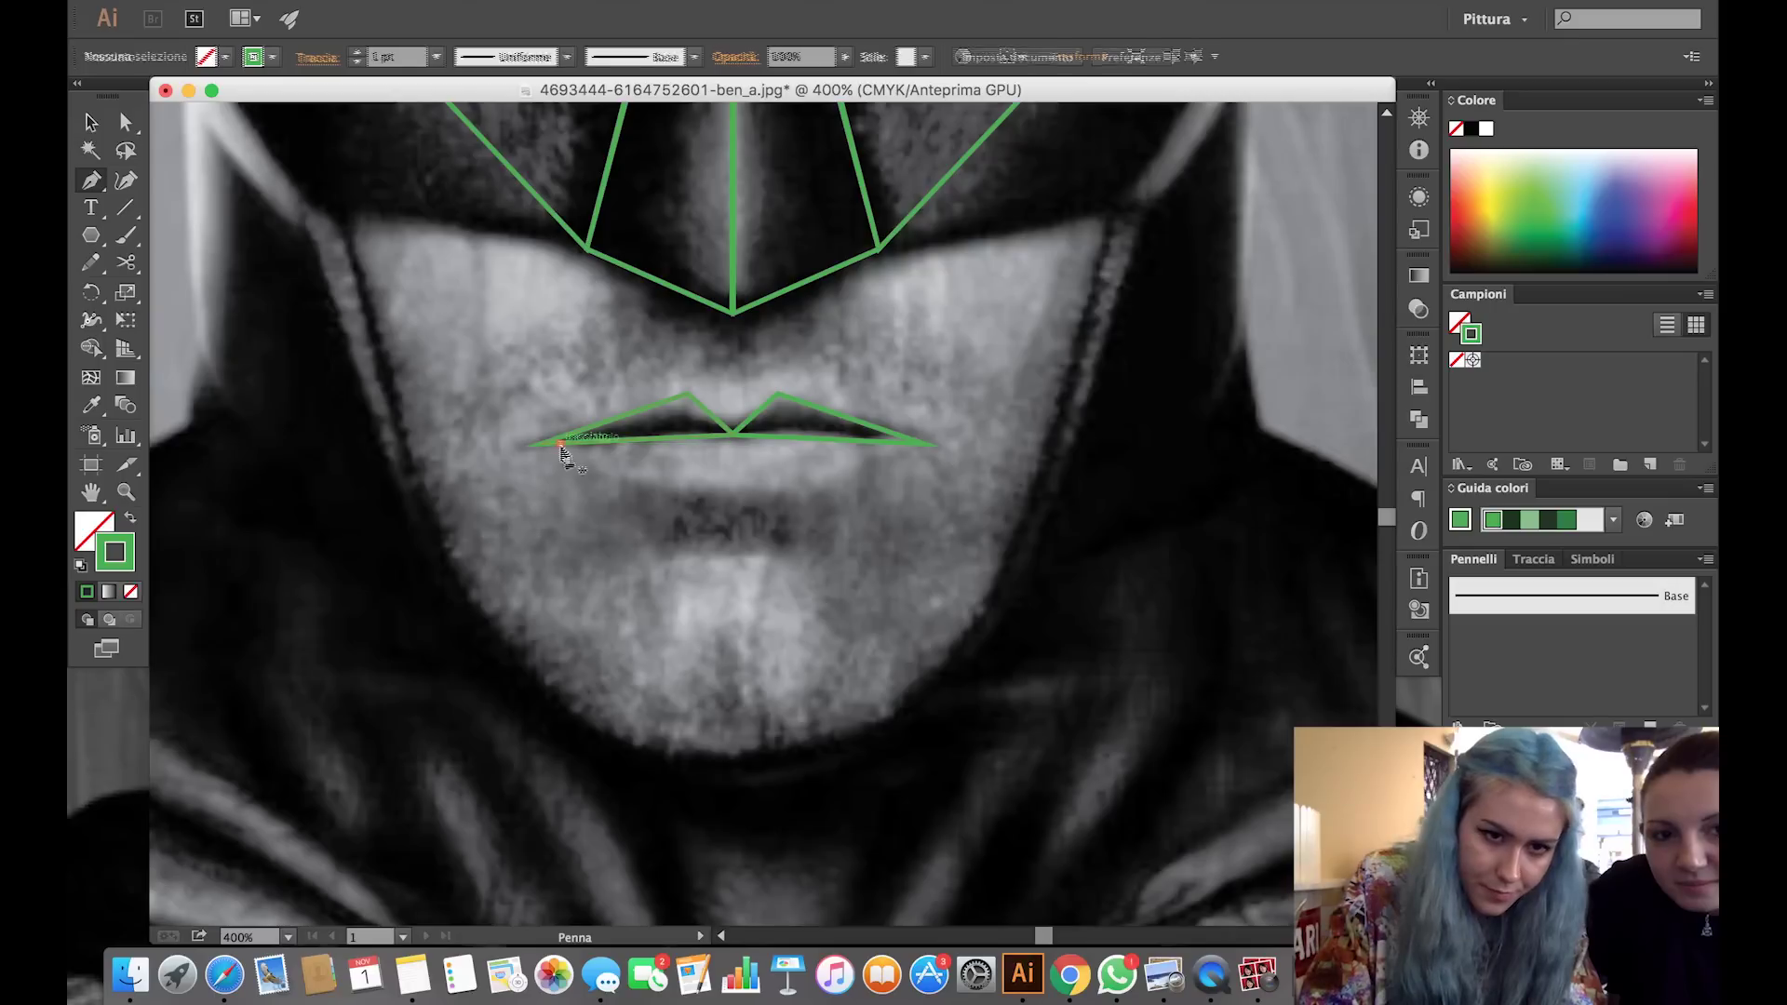
left_click(619, 481)
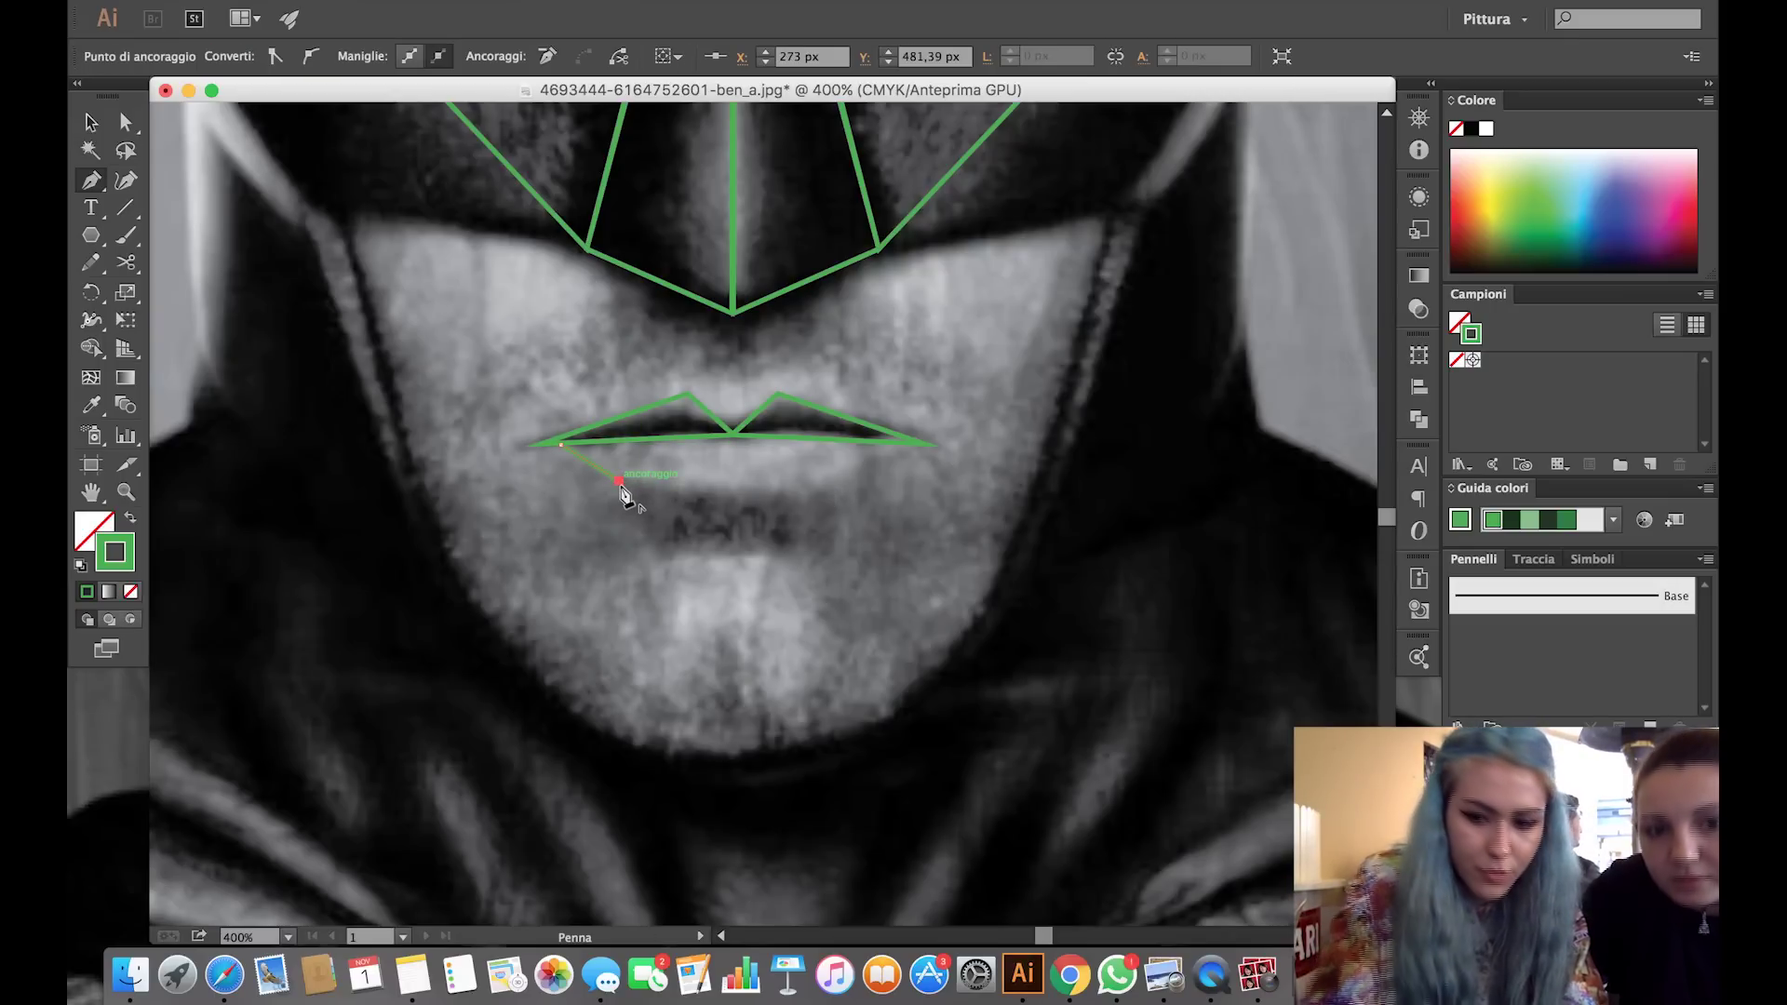
key("ctrl+z")
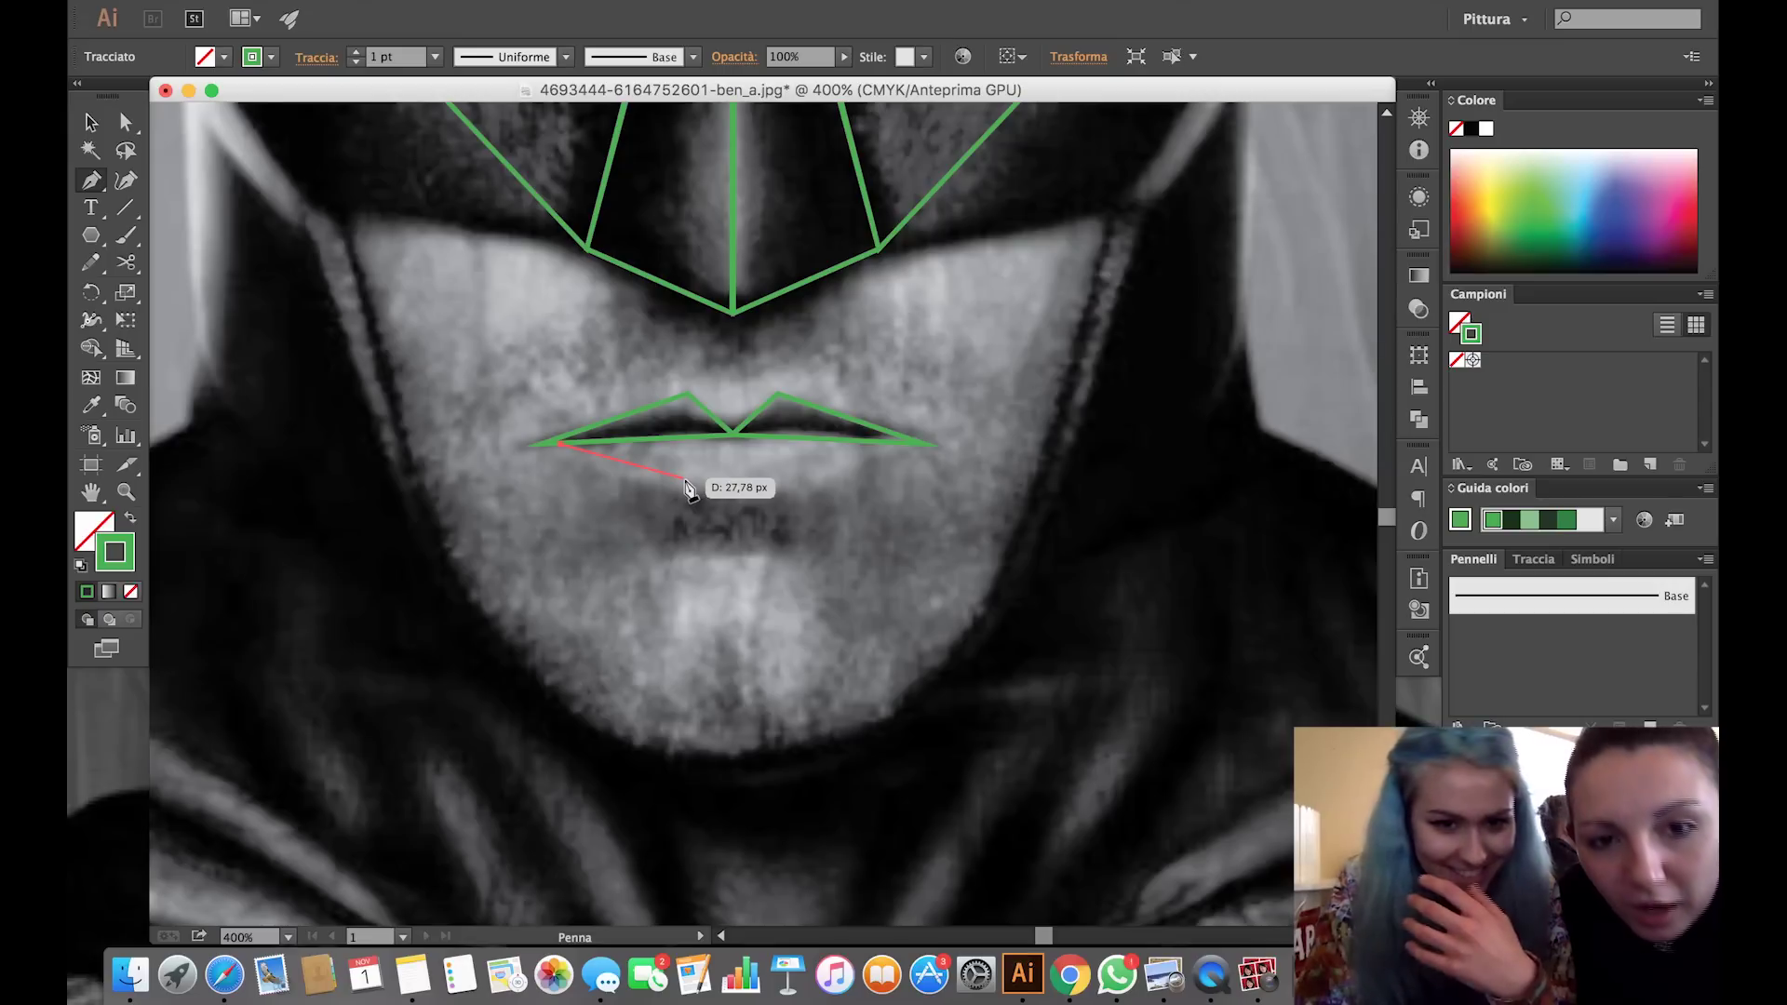
Add two points below the mouth, reach the right corner, and close the path at the left corner.
left_click(673, 489)
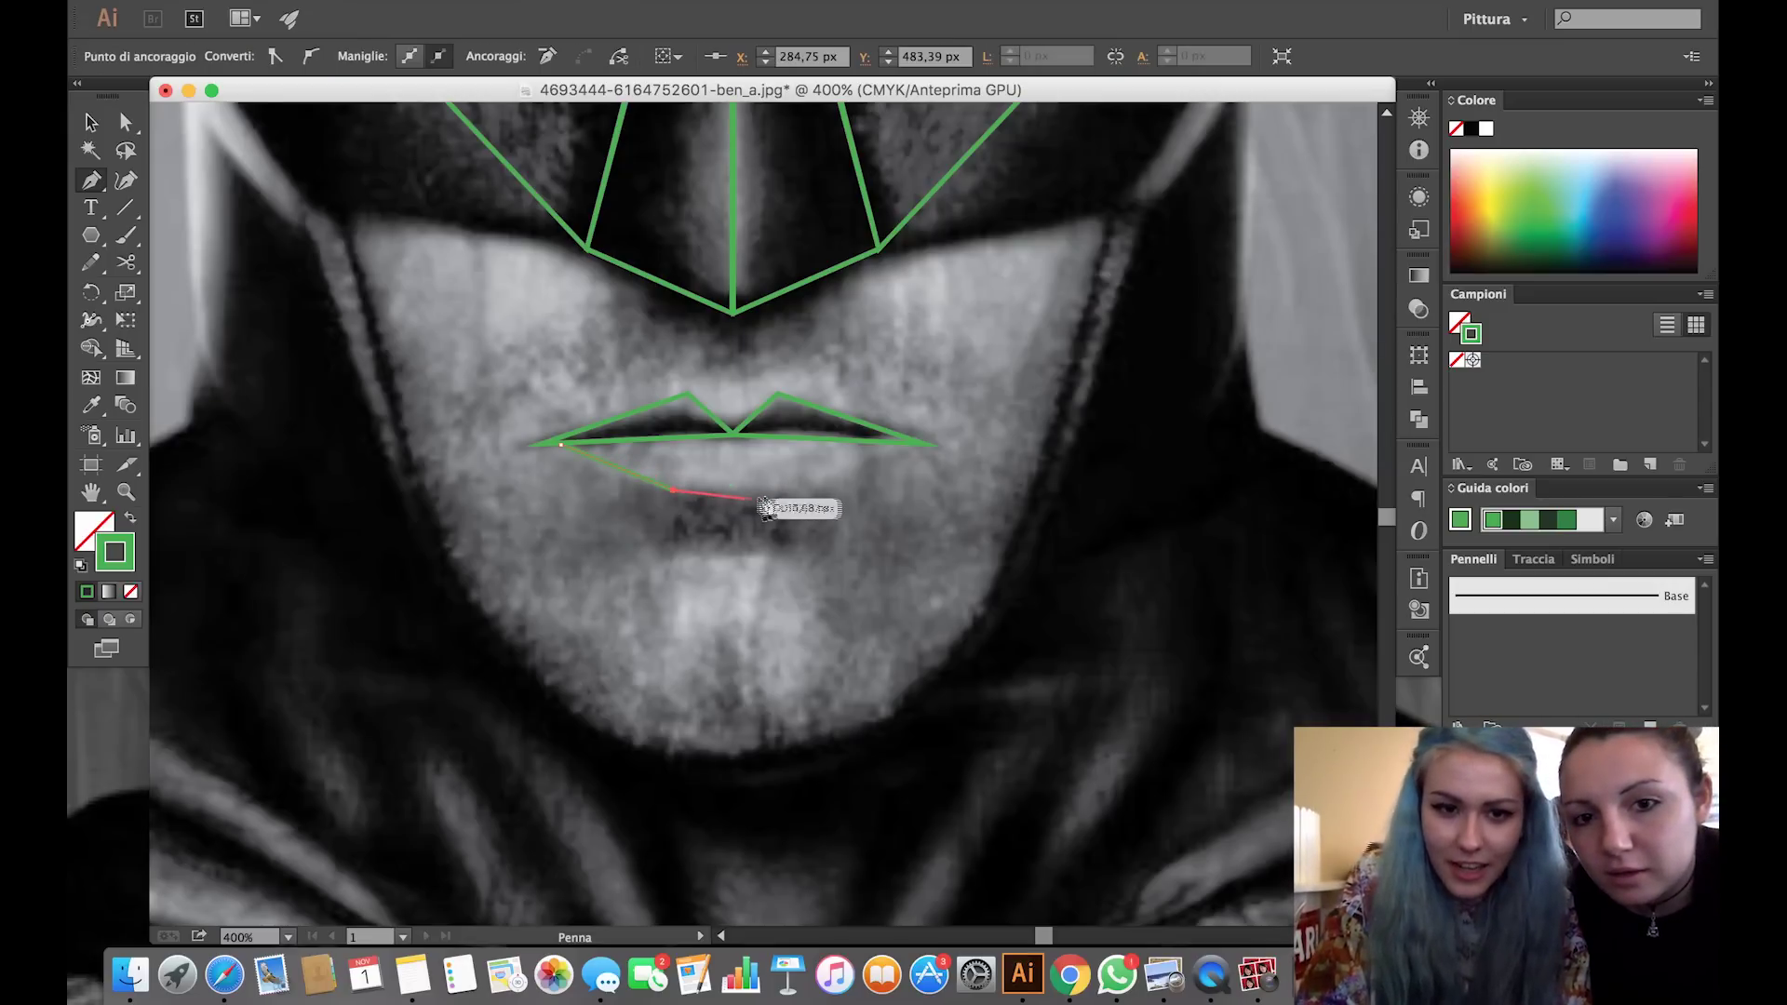
left_click(806, 489)
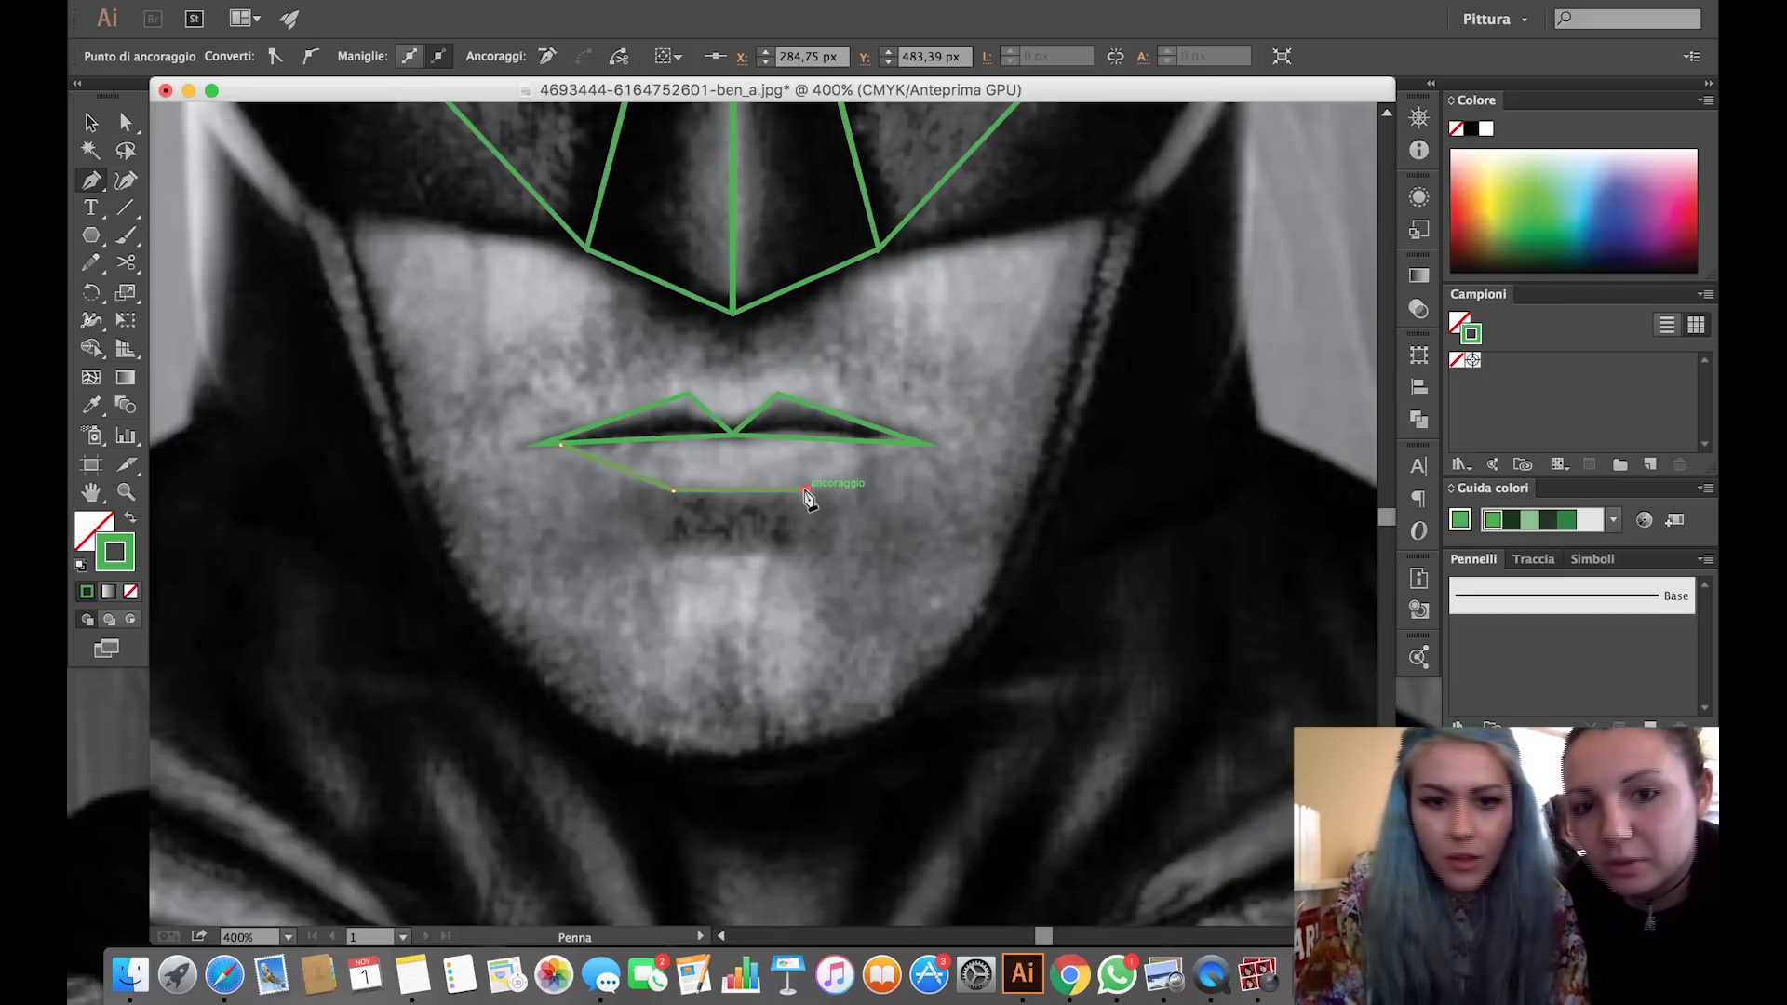
left_click(904, 444)
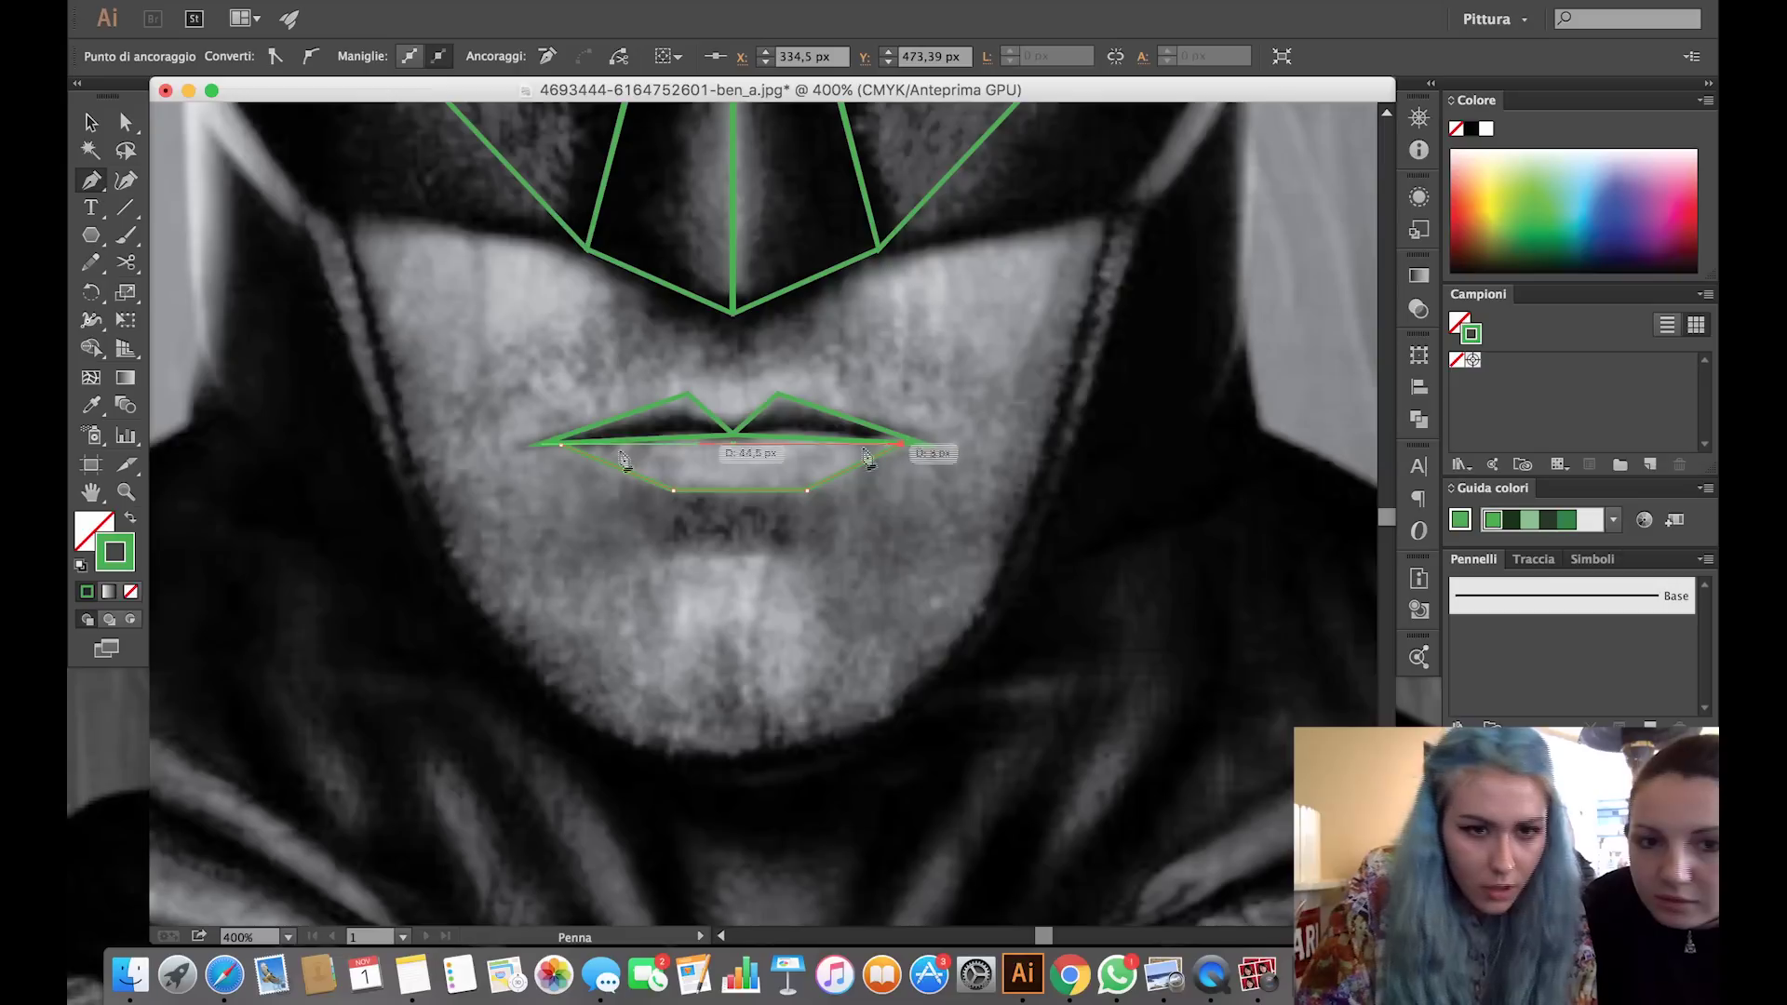
left_click(563, 445)
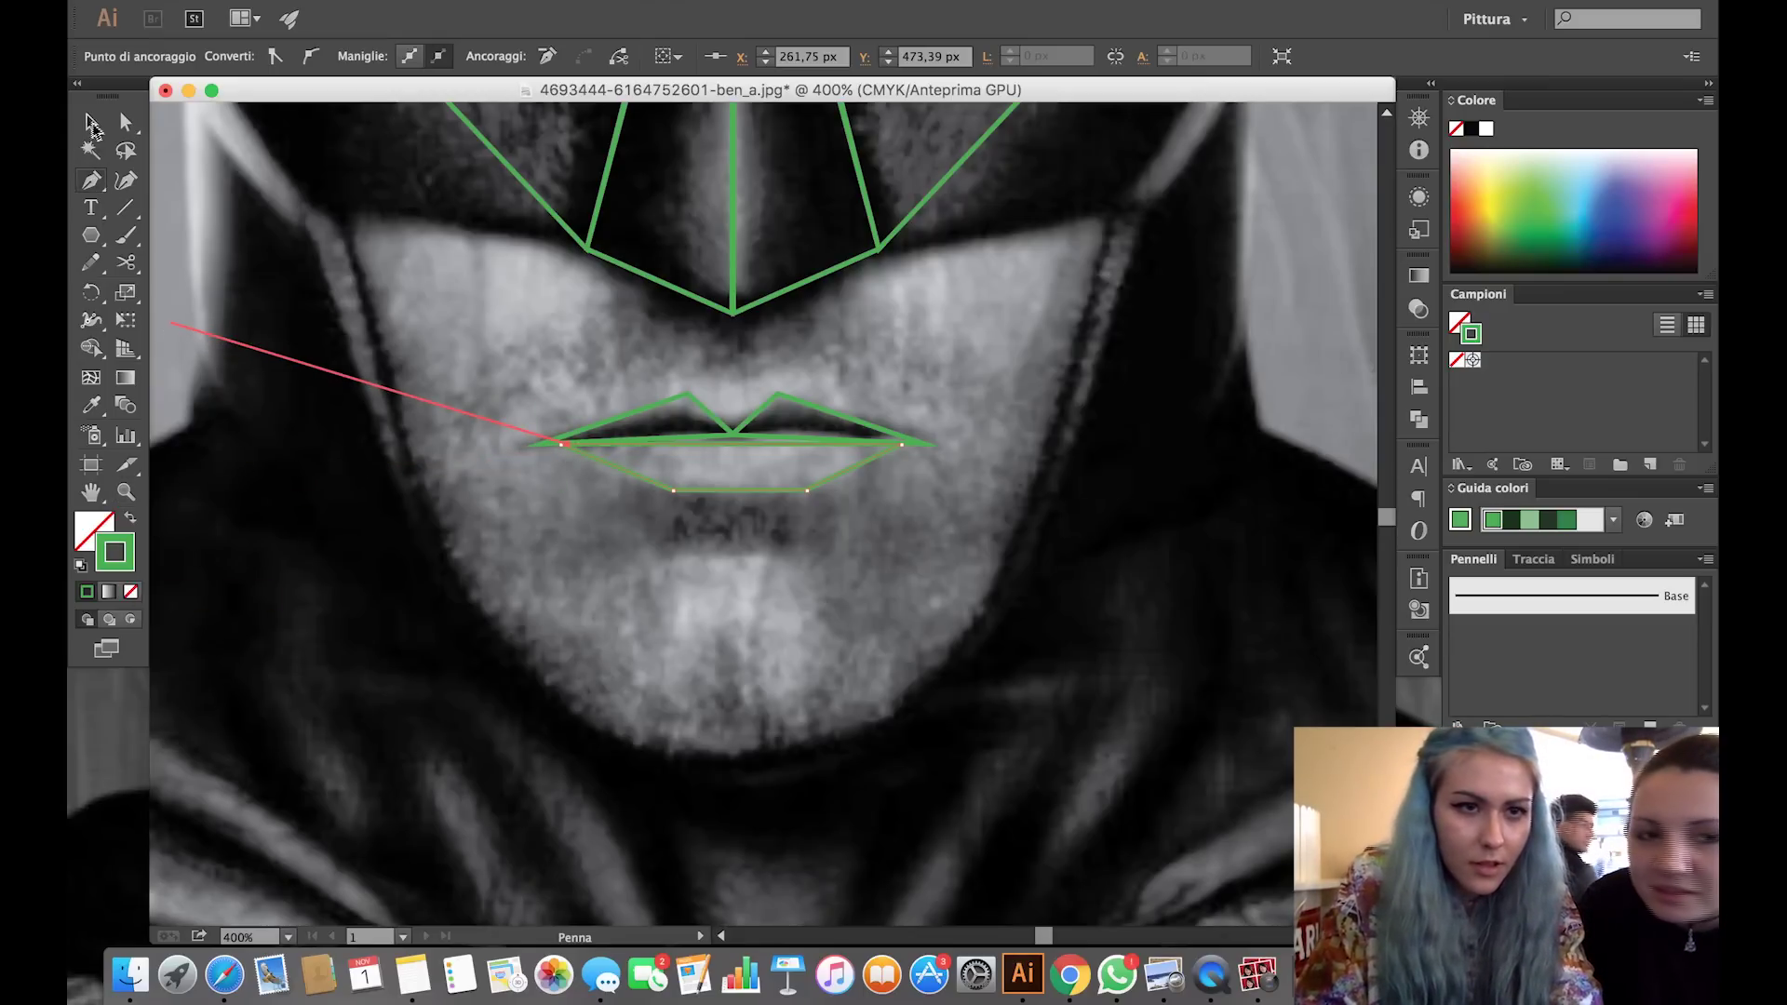
left_click(90, 123)
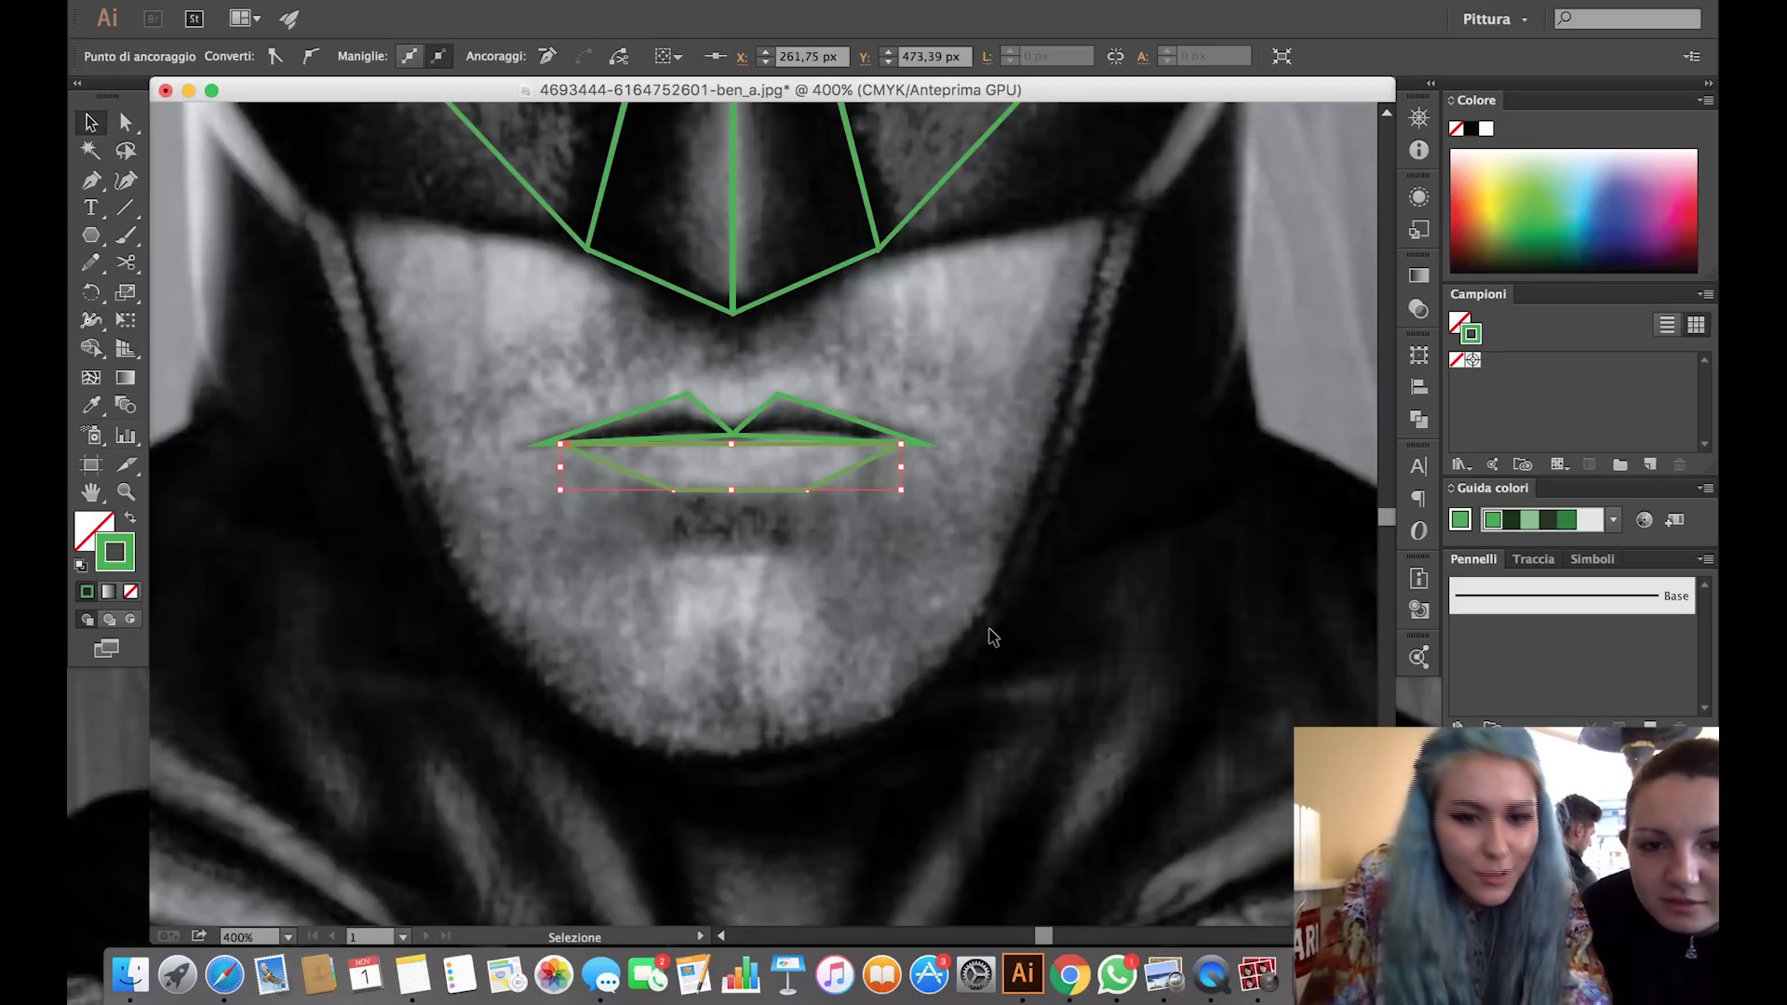
left_click(837, 582)
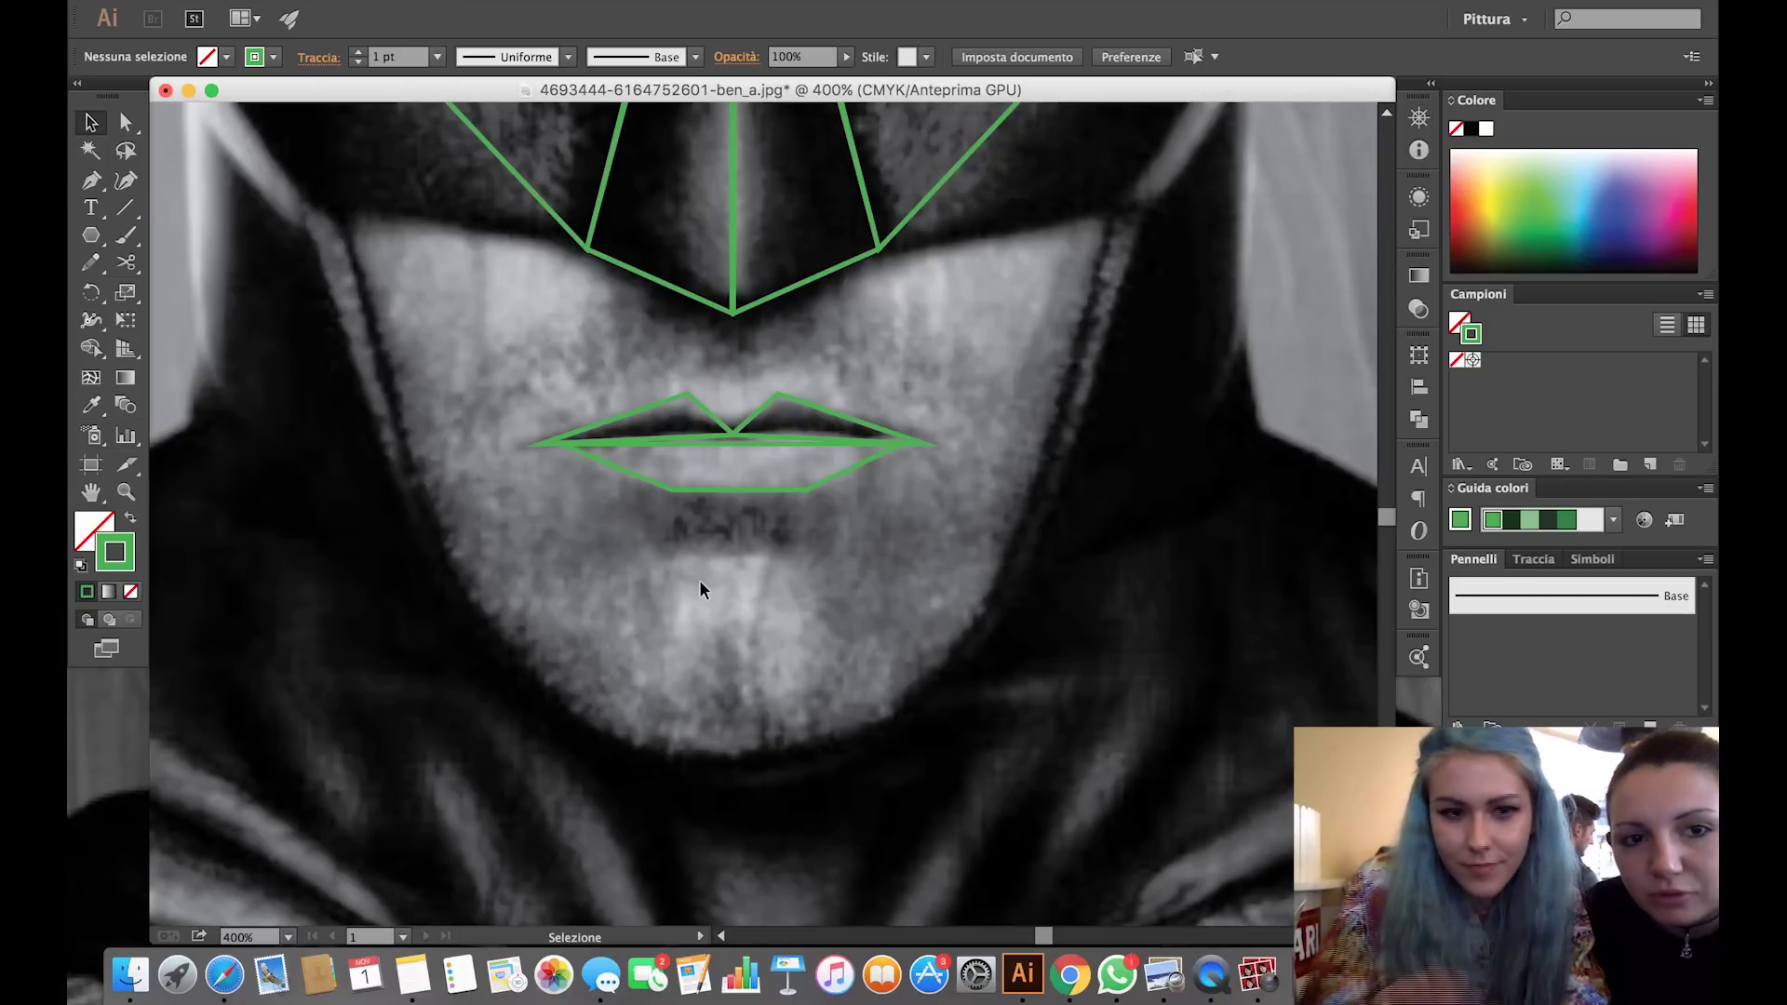
key("super+minus")
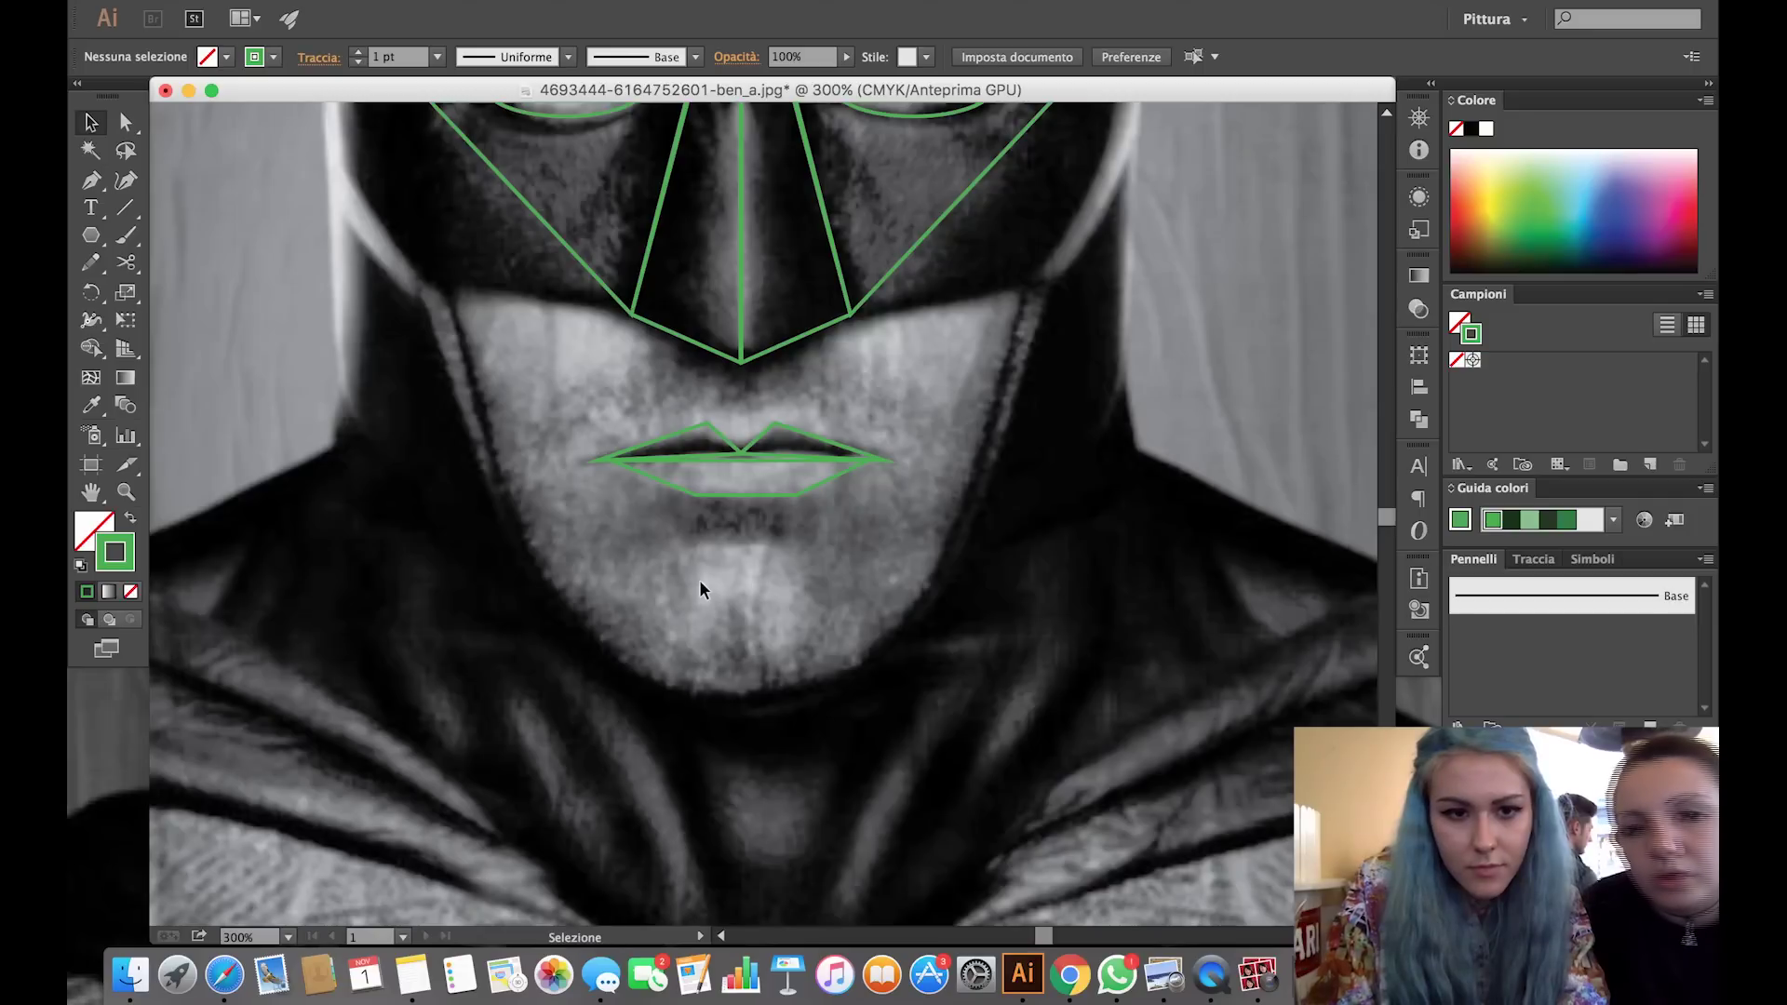
scroll(700, 588, "up", 3)
scroll(699, 588, "up", 2)
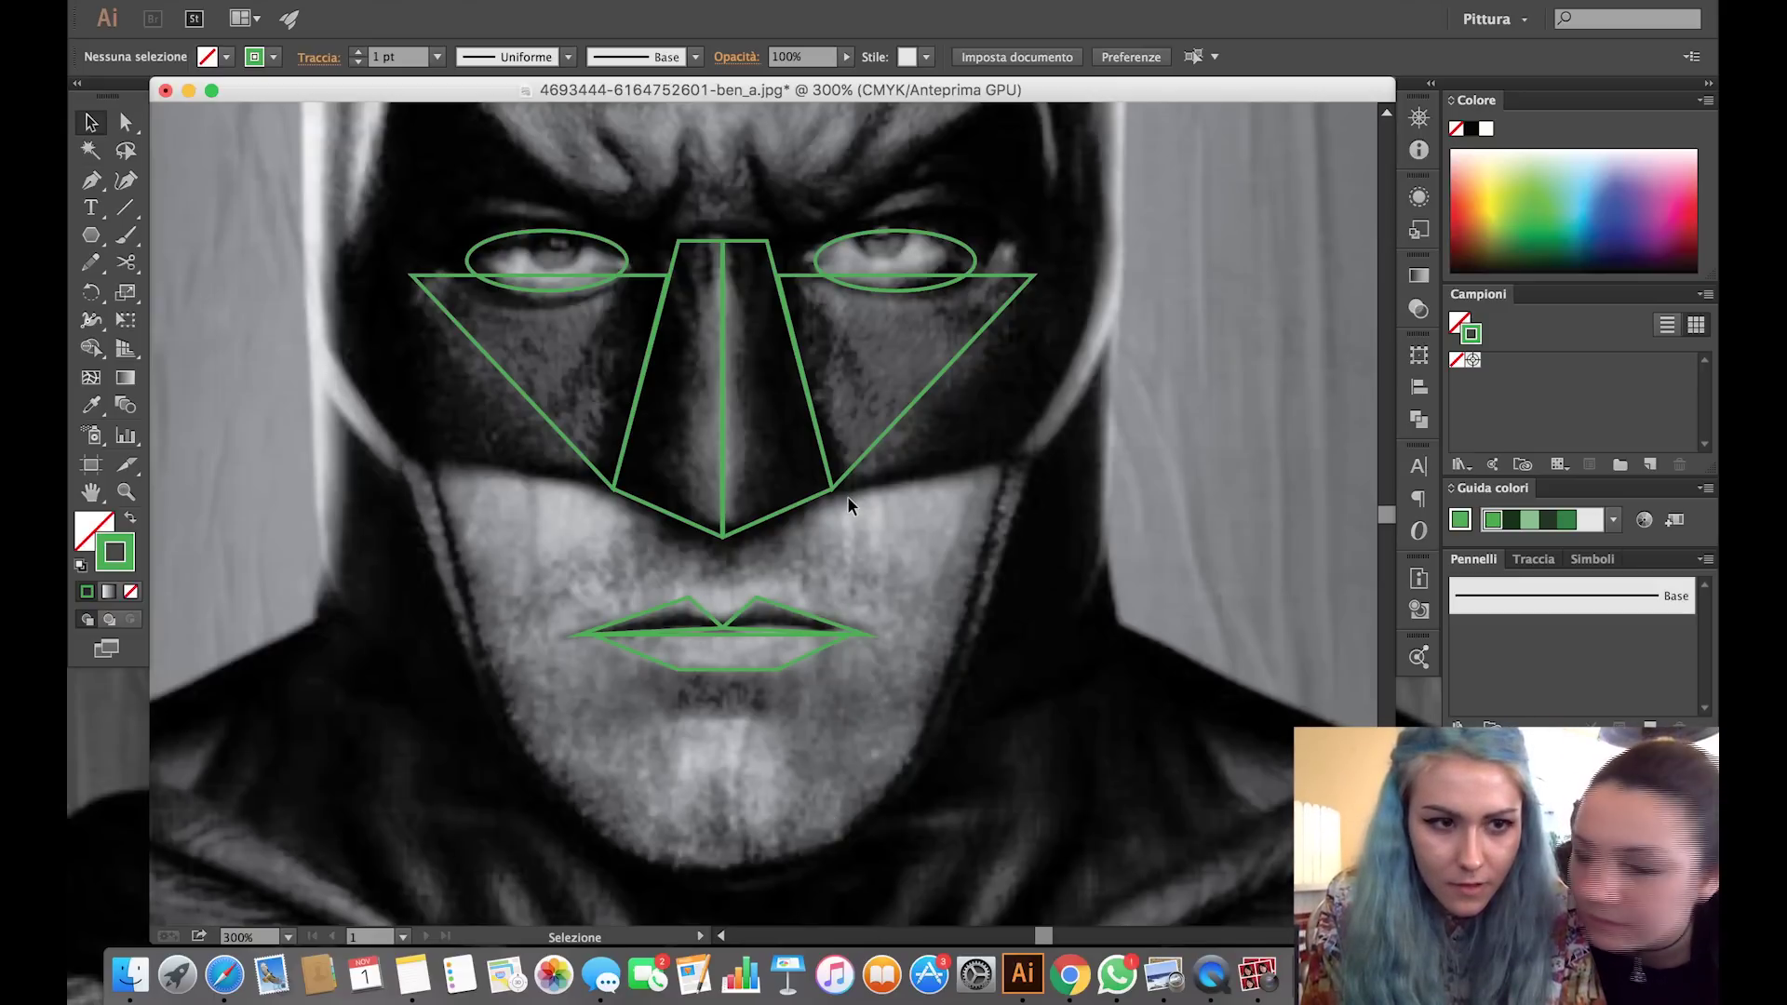
Draw a tall ellipse along the left jaw, replacing a first discarded attempt.
left_click(90, 237)
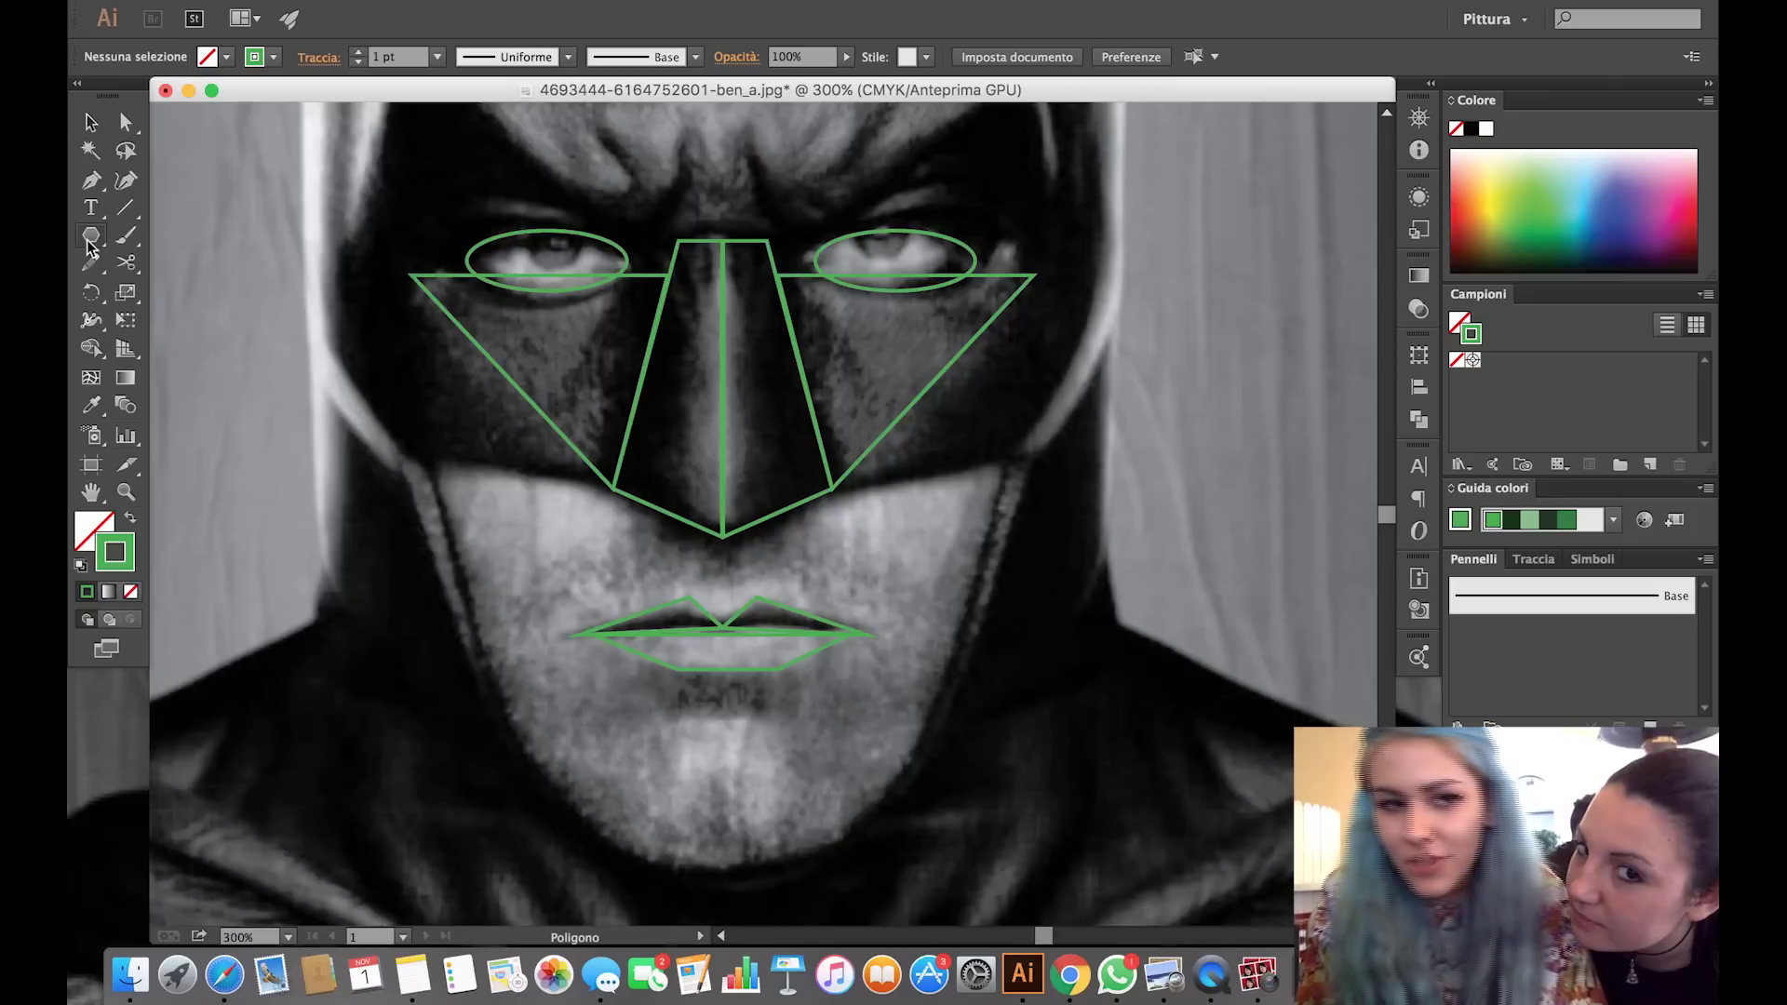
left_click_drag(89, 244, 121, 290)
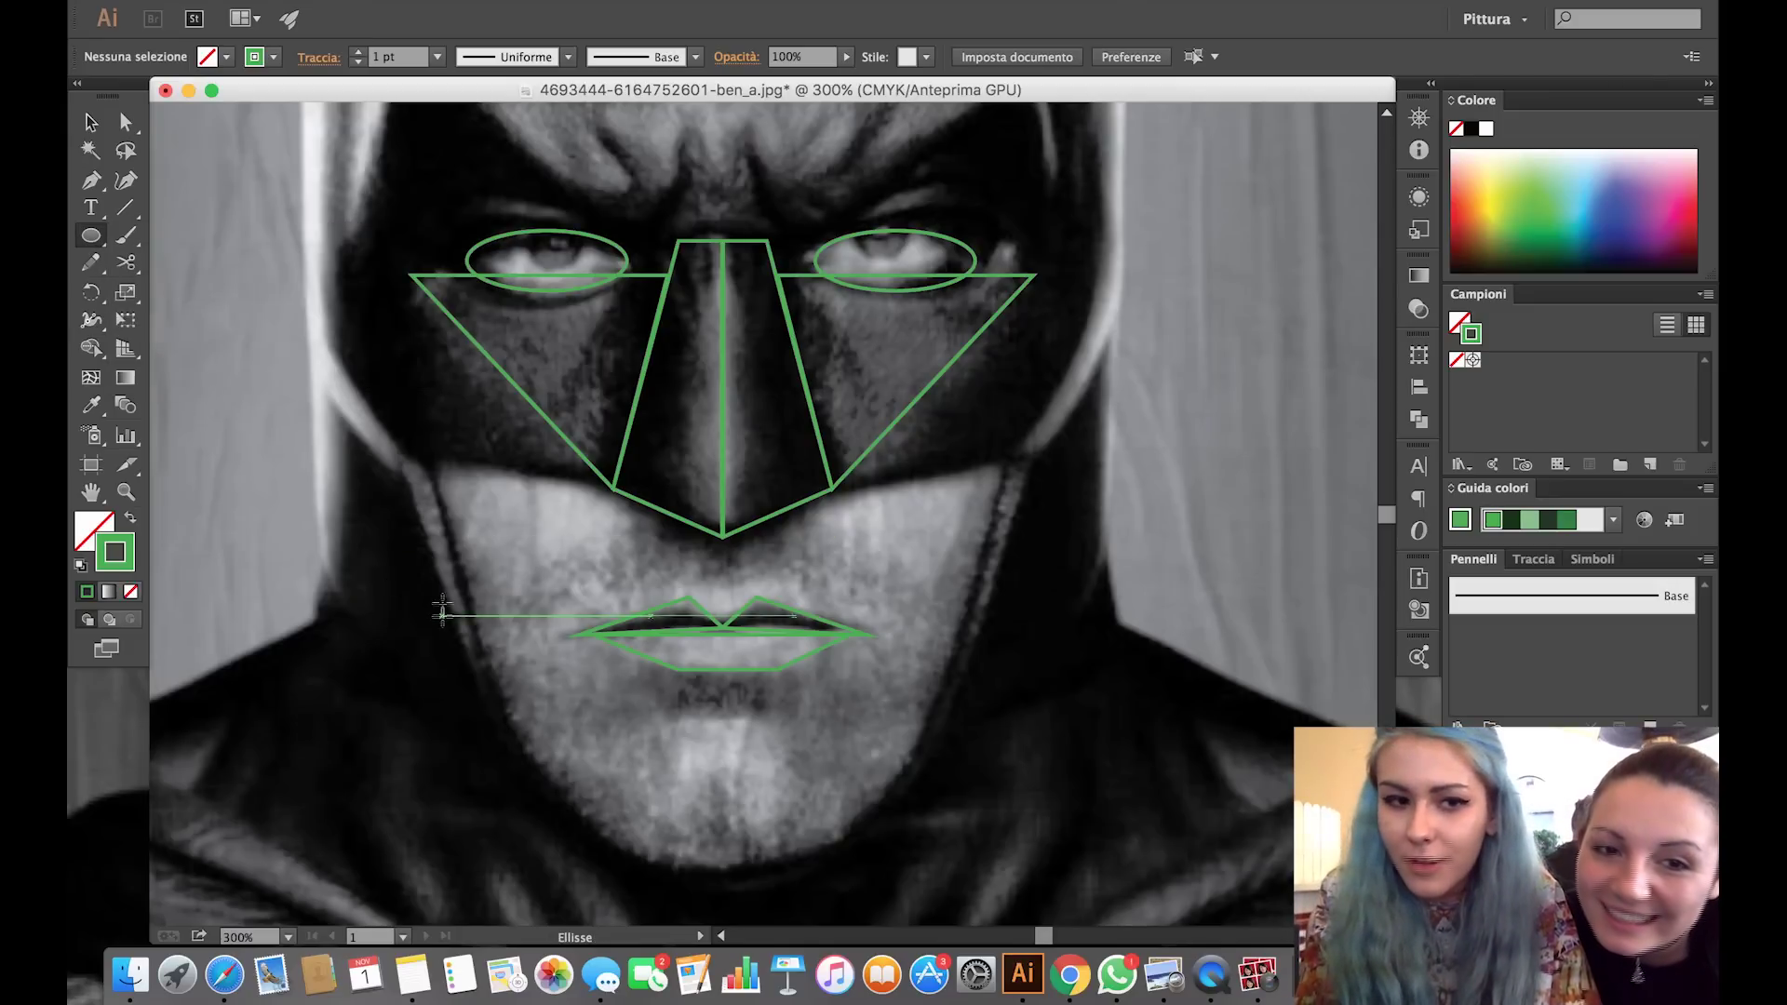
left_click_drag(416, 472, 575, 737)
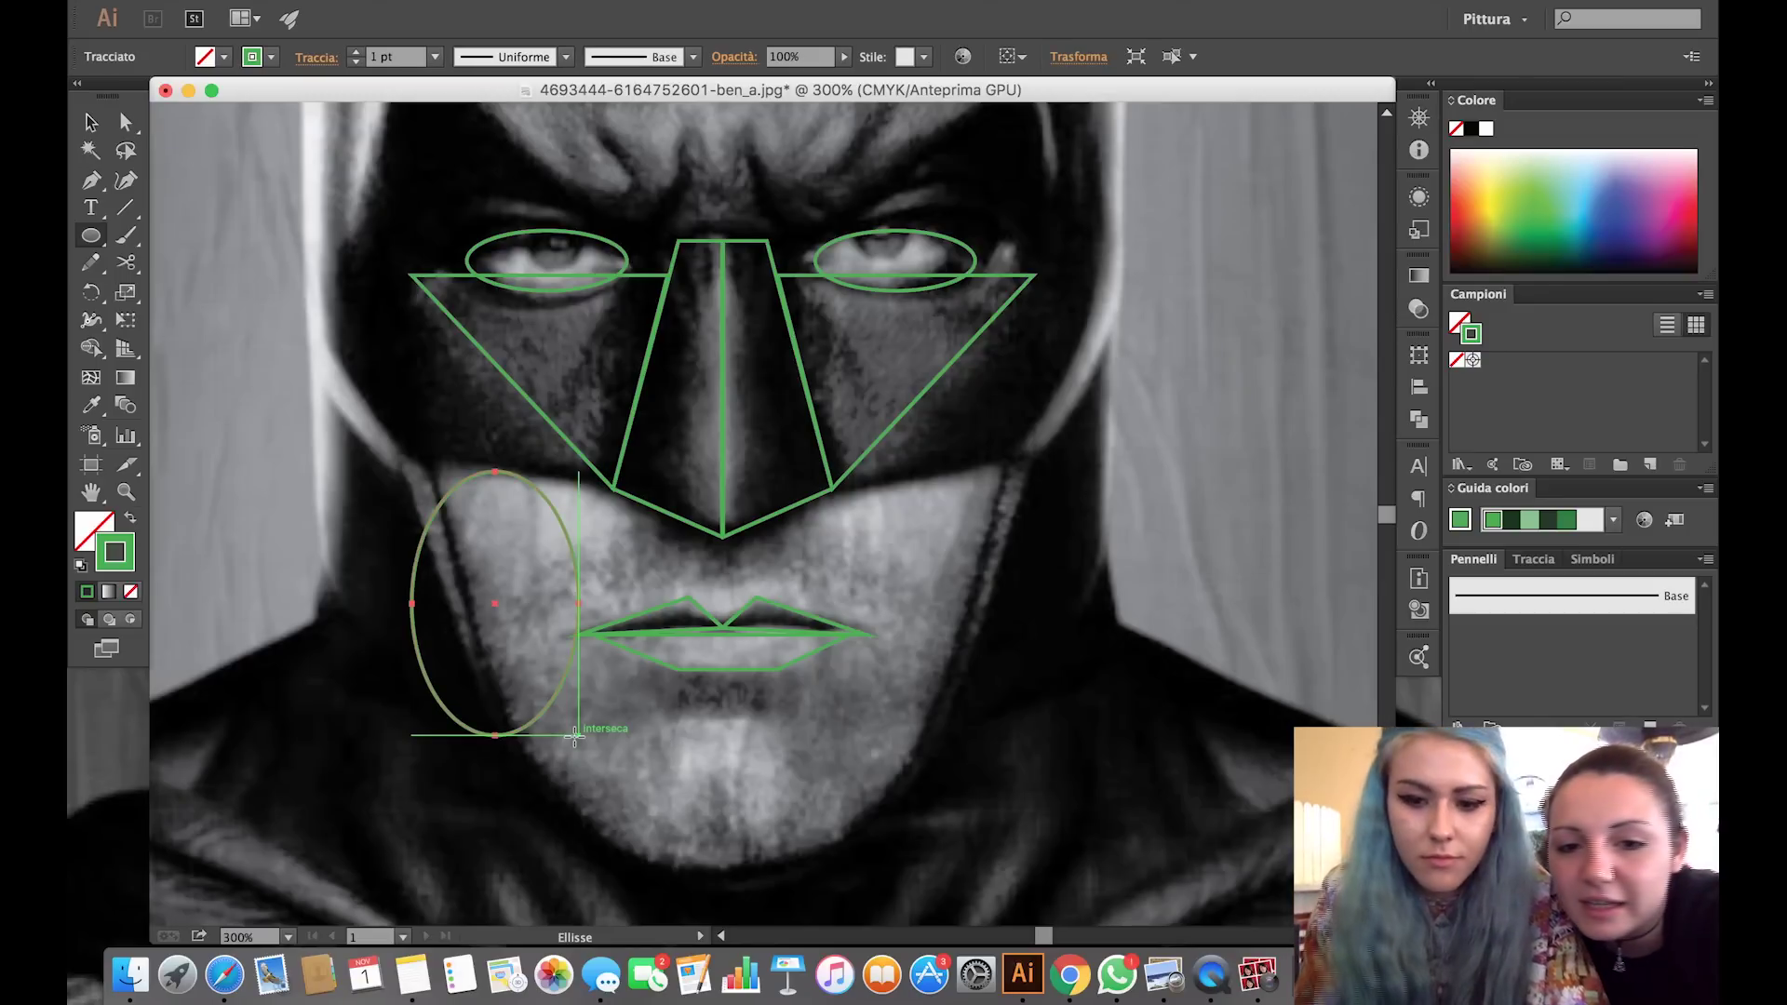
key("Delete")
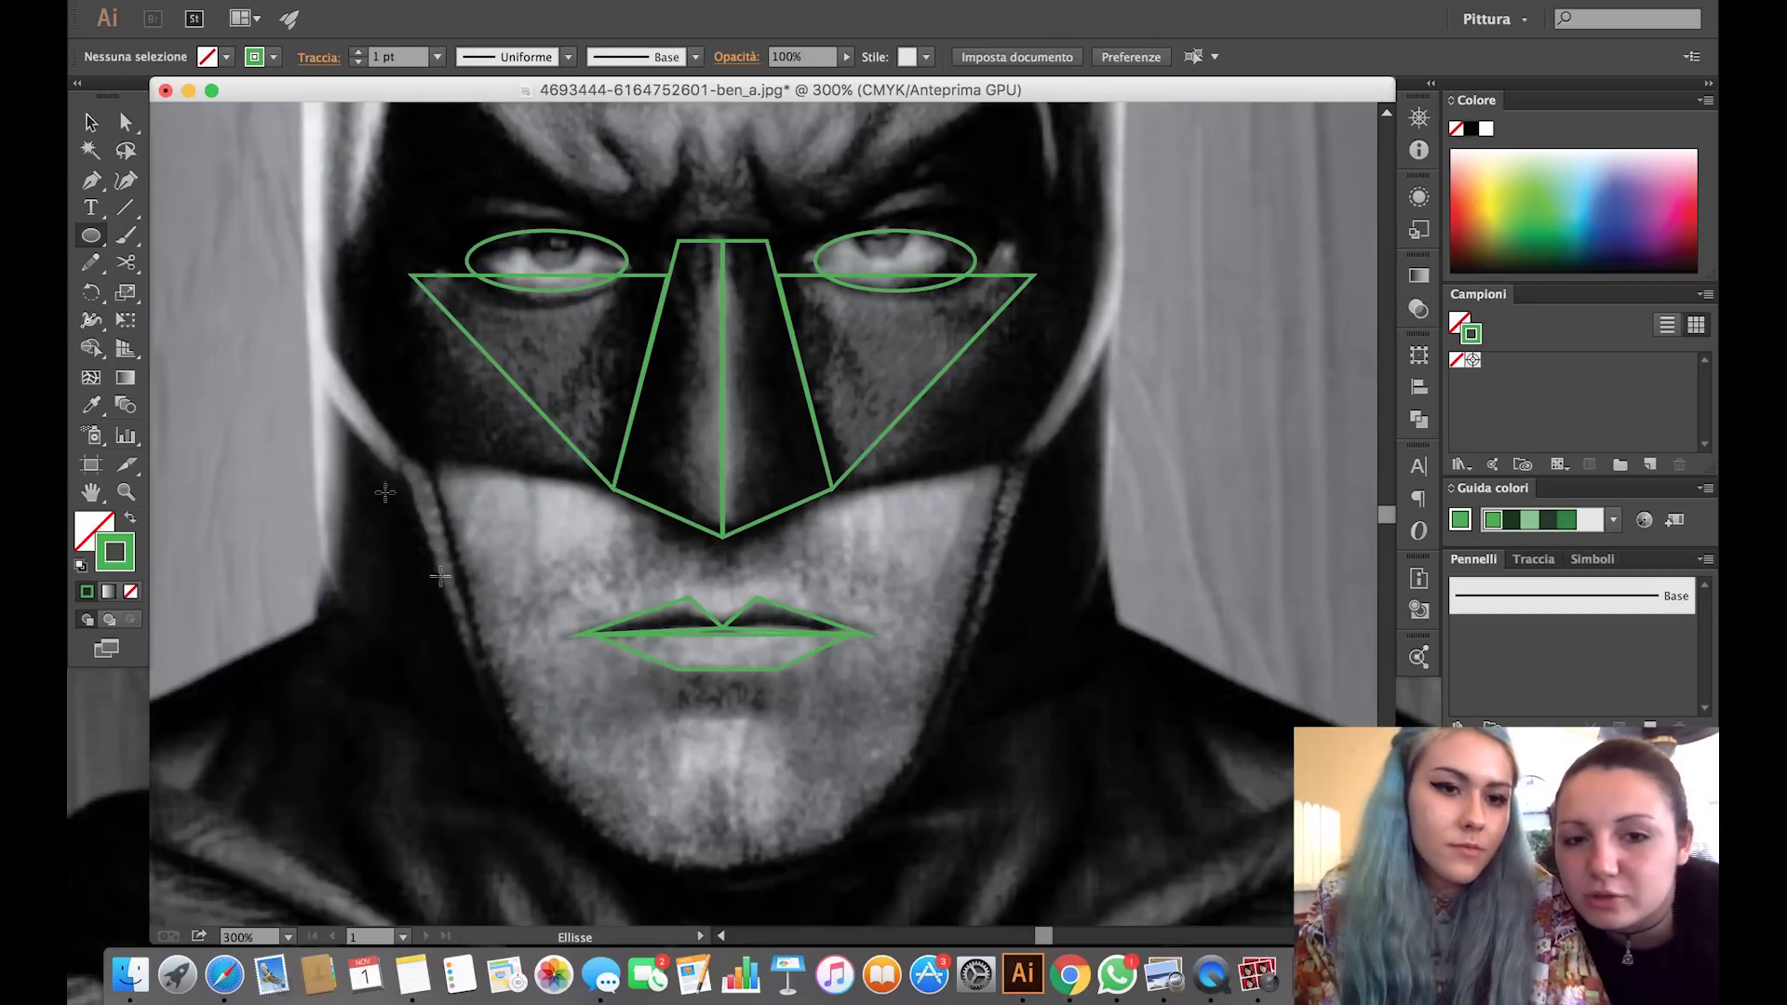
left_click_drag(386, 488, 603, 712)
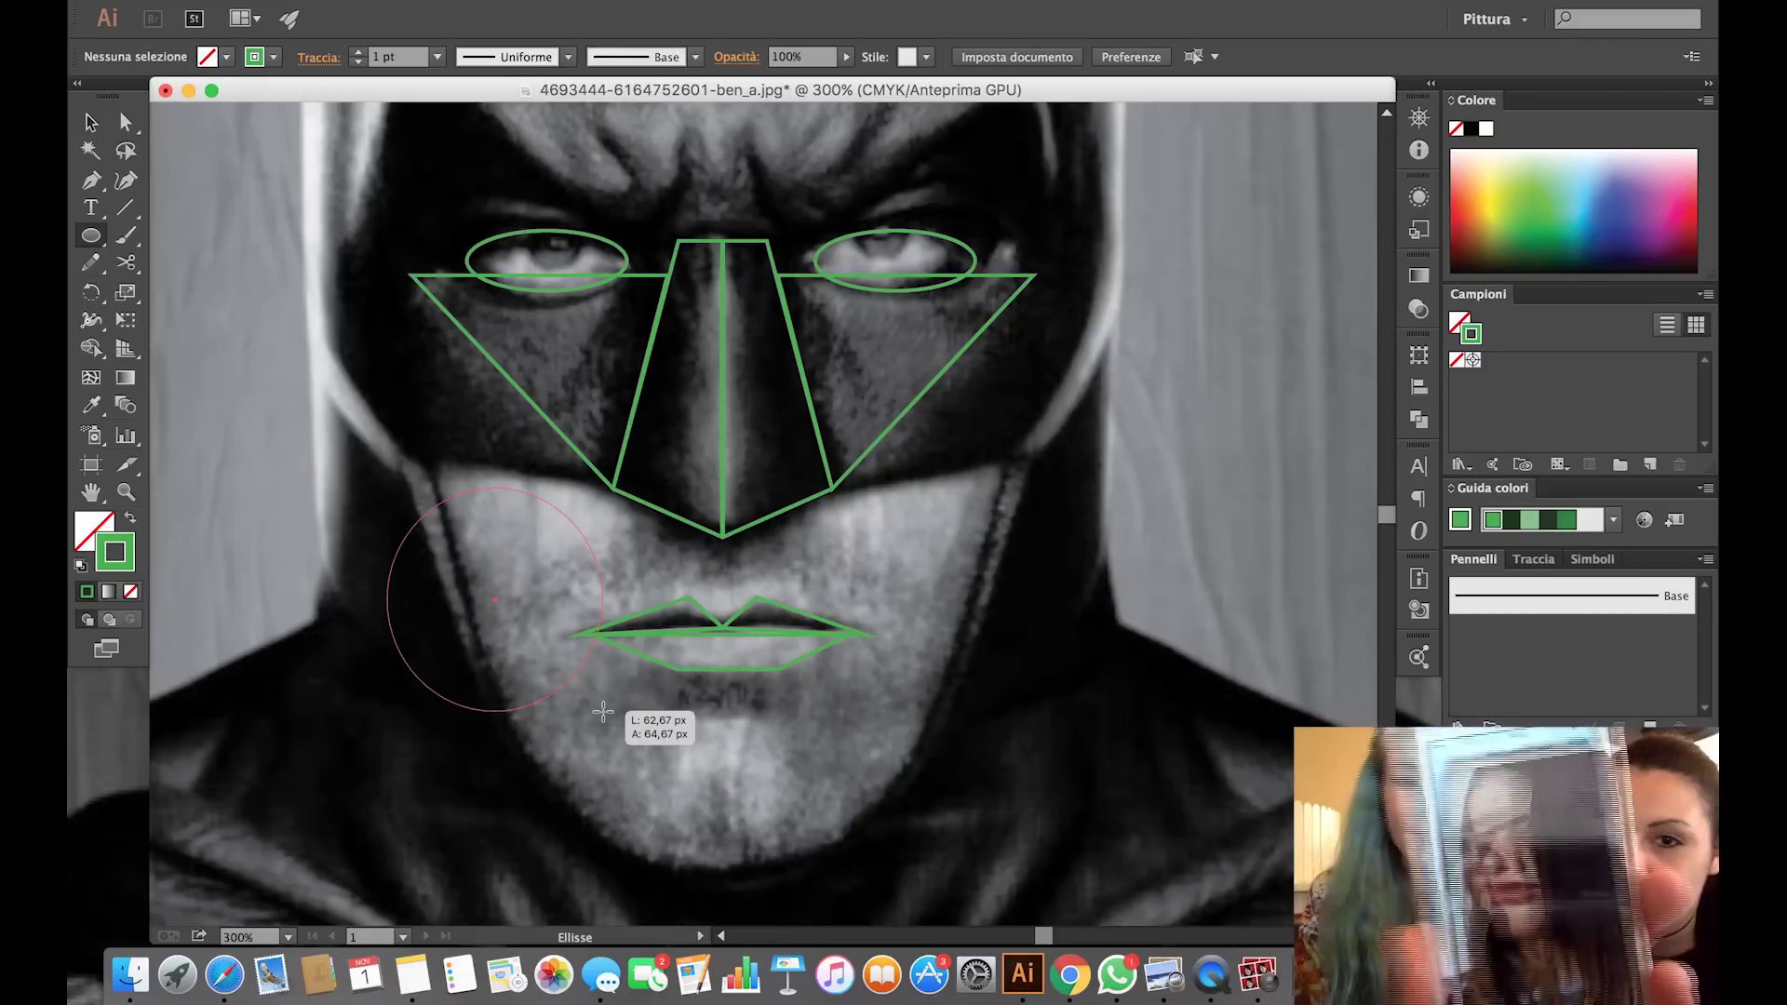
left_click_drag(603, 712, 588, 776)
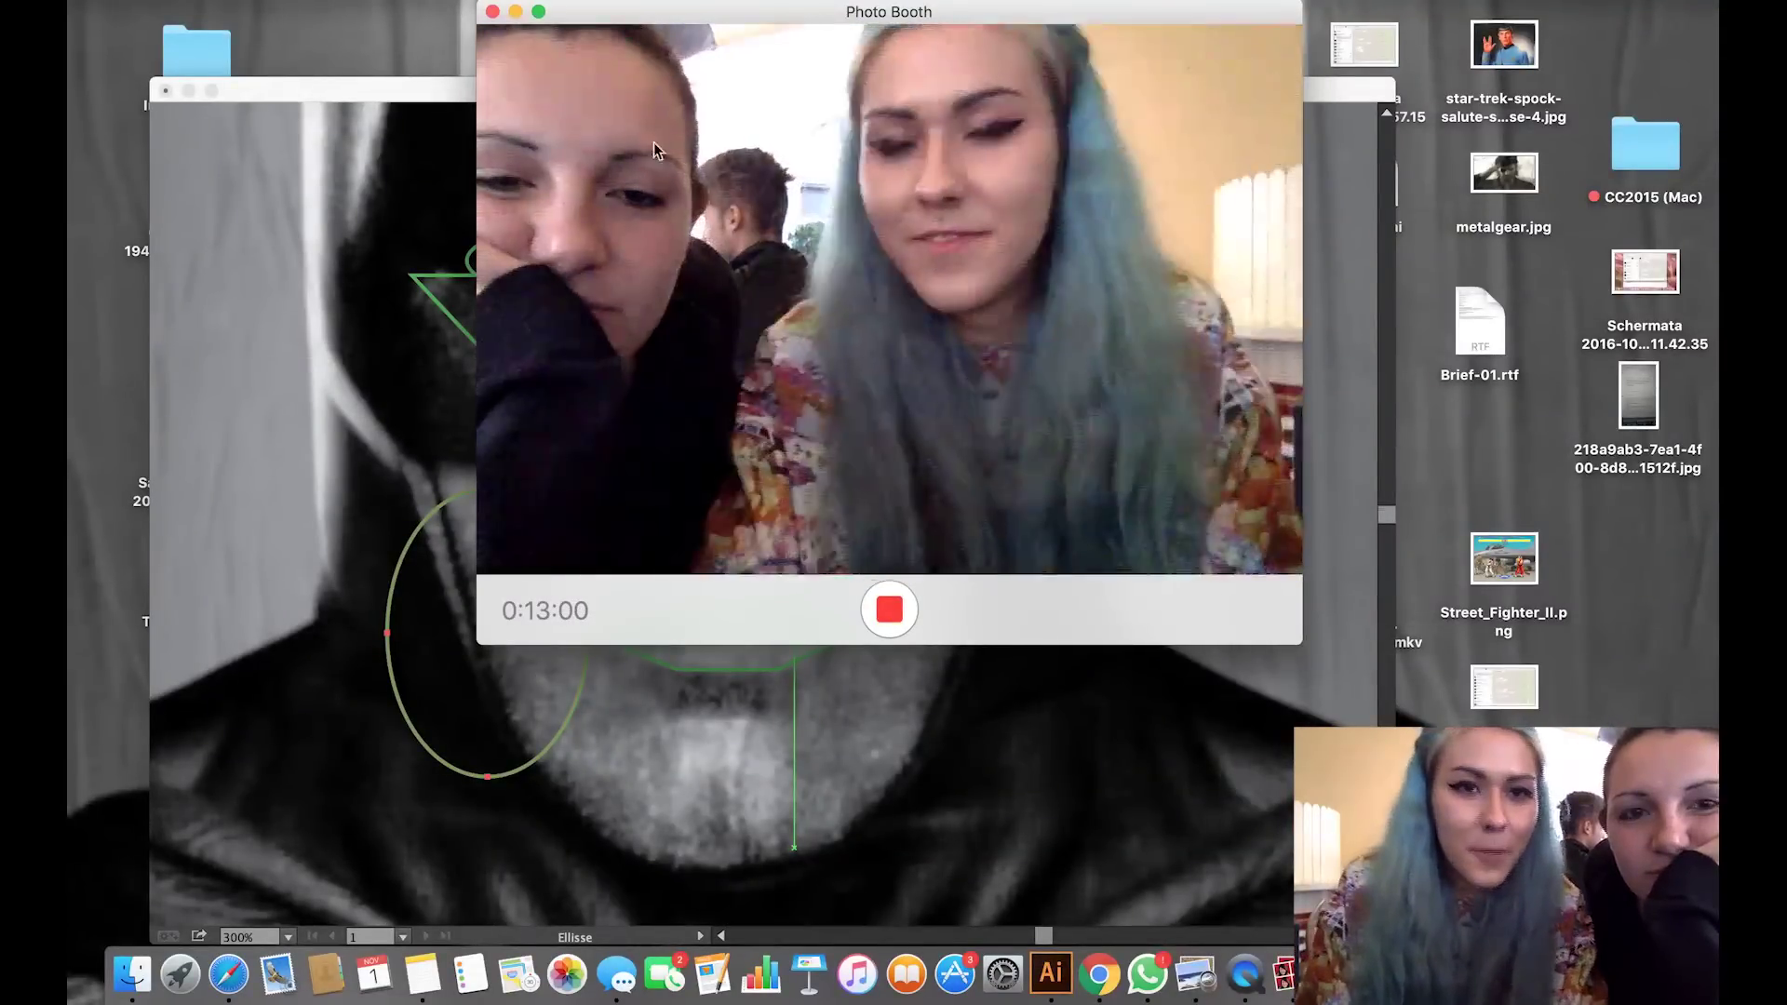
Minimize Photo Booth, bring Illustrator to the front, and deselect the cheek ellipse.
left_click(517, 13)
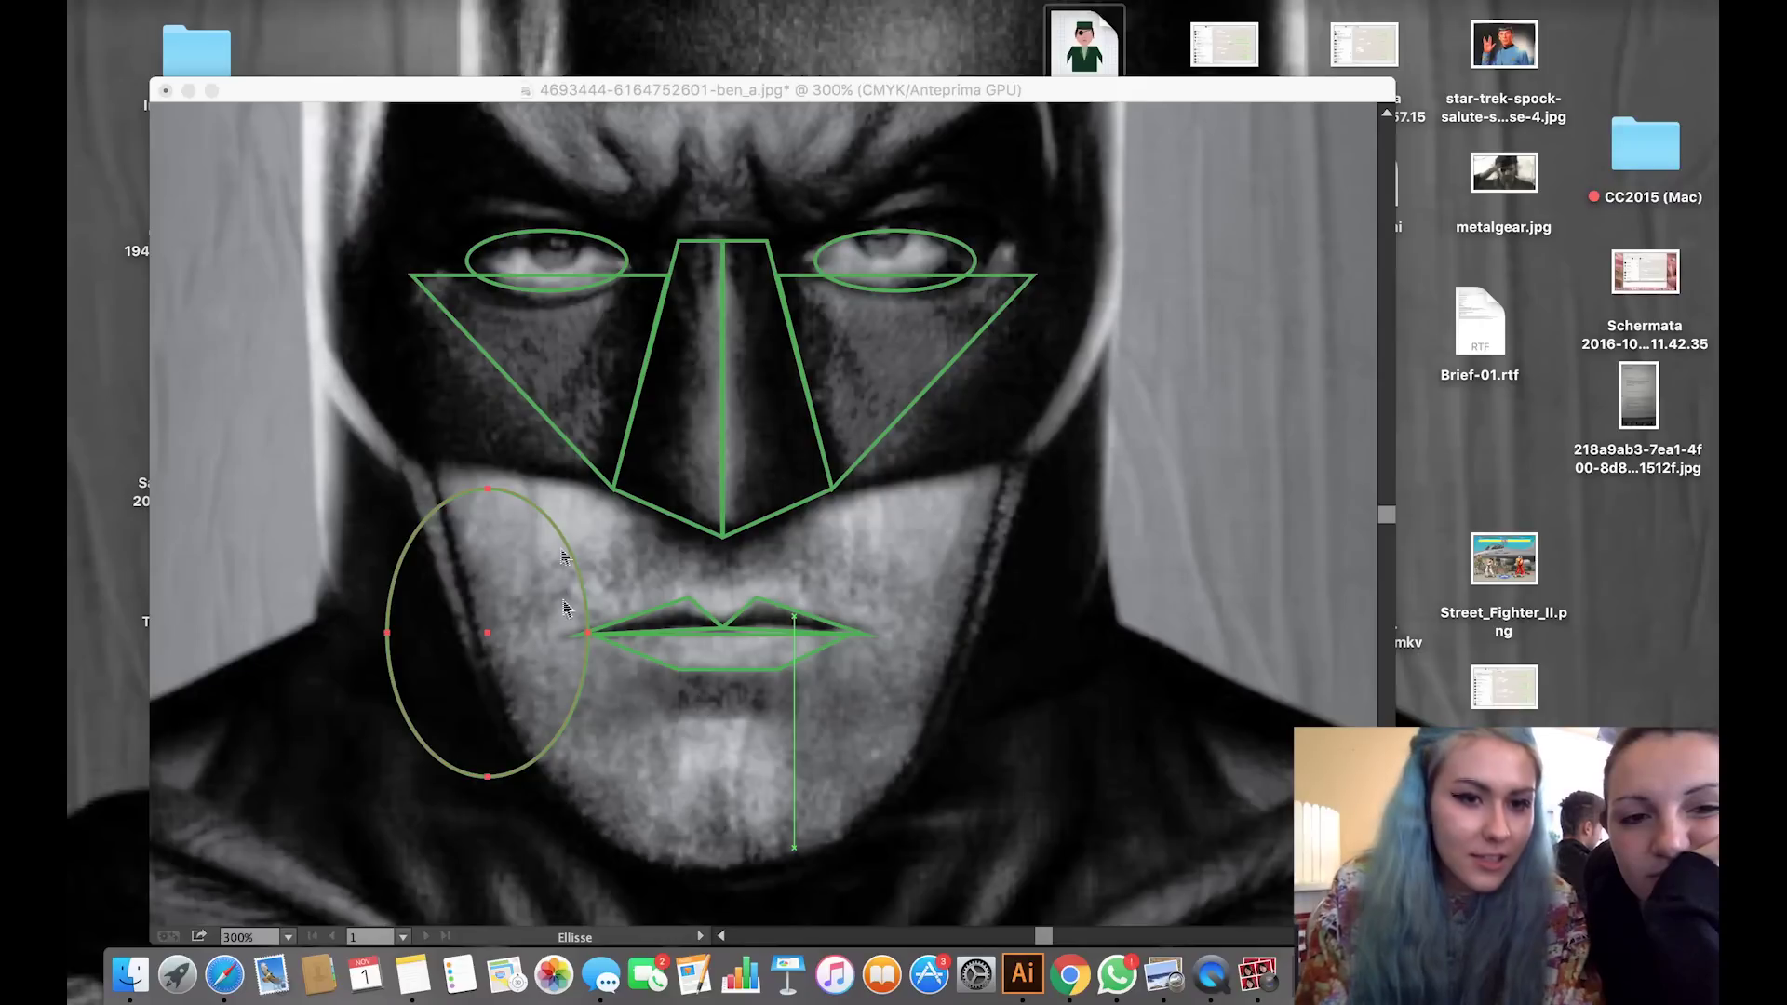
left_click(495, 489)
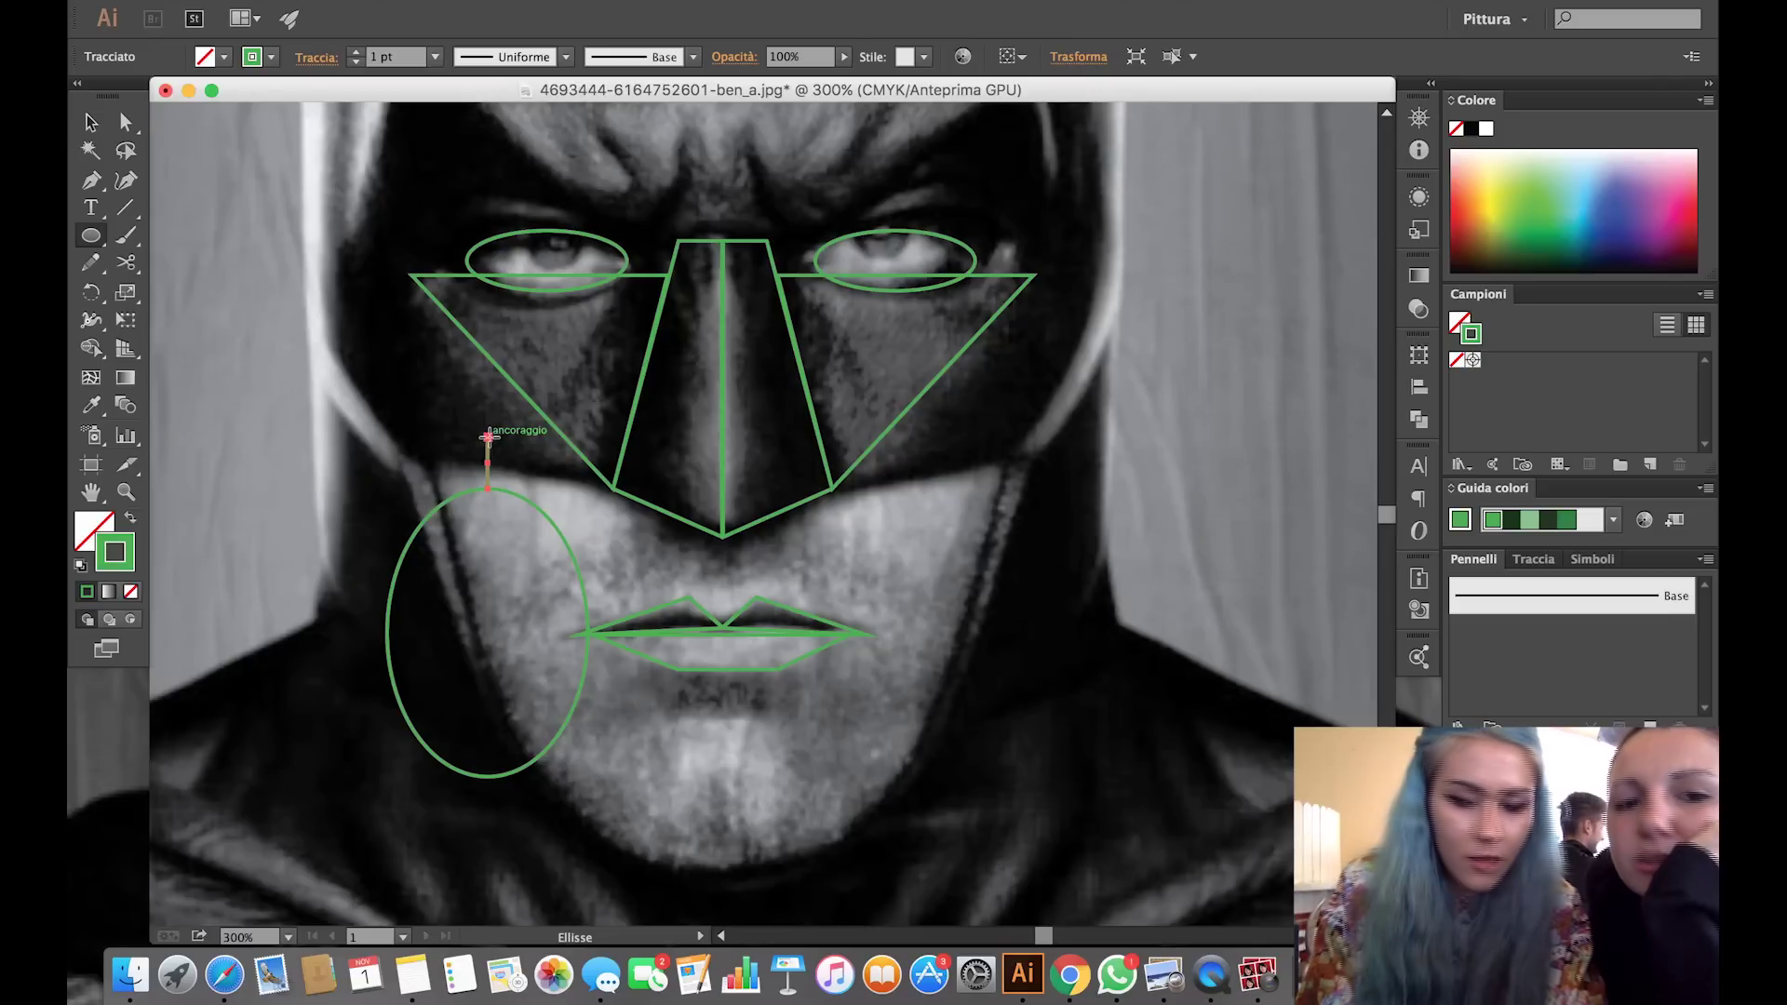
key("super+shift+a")
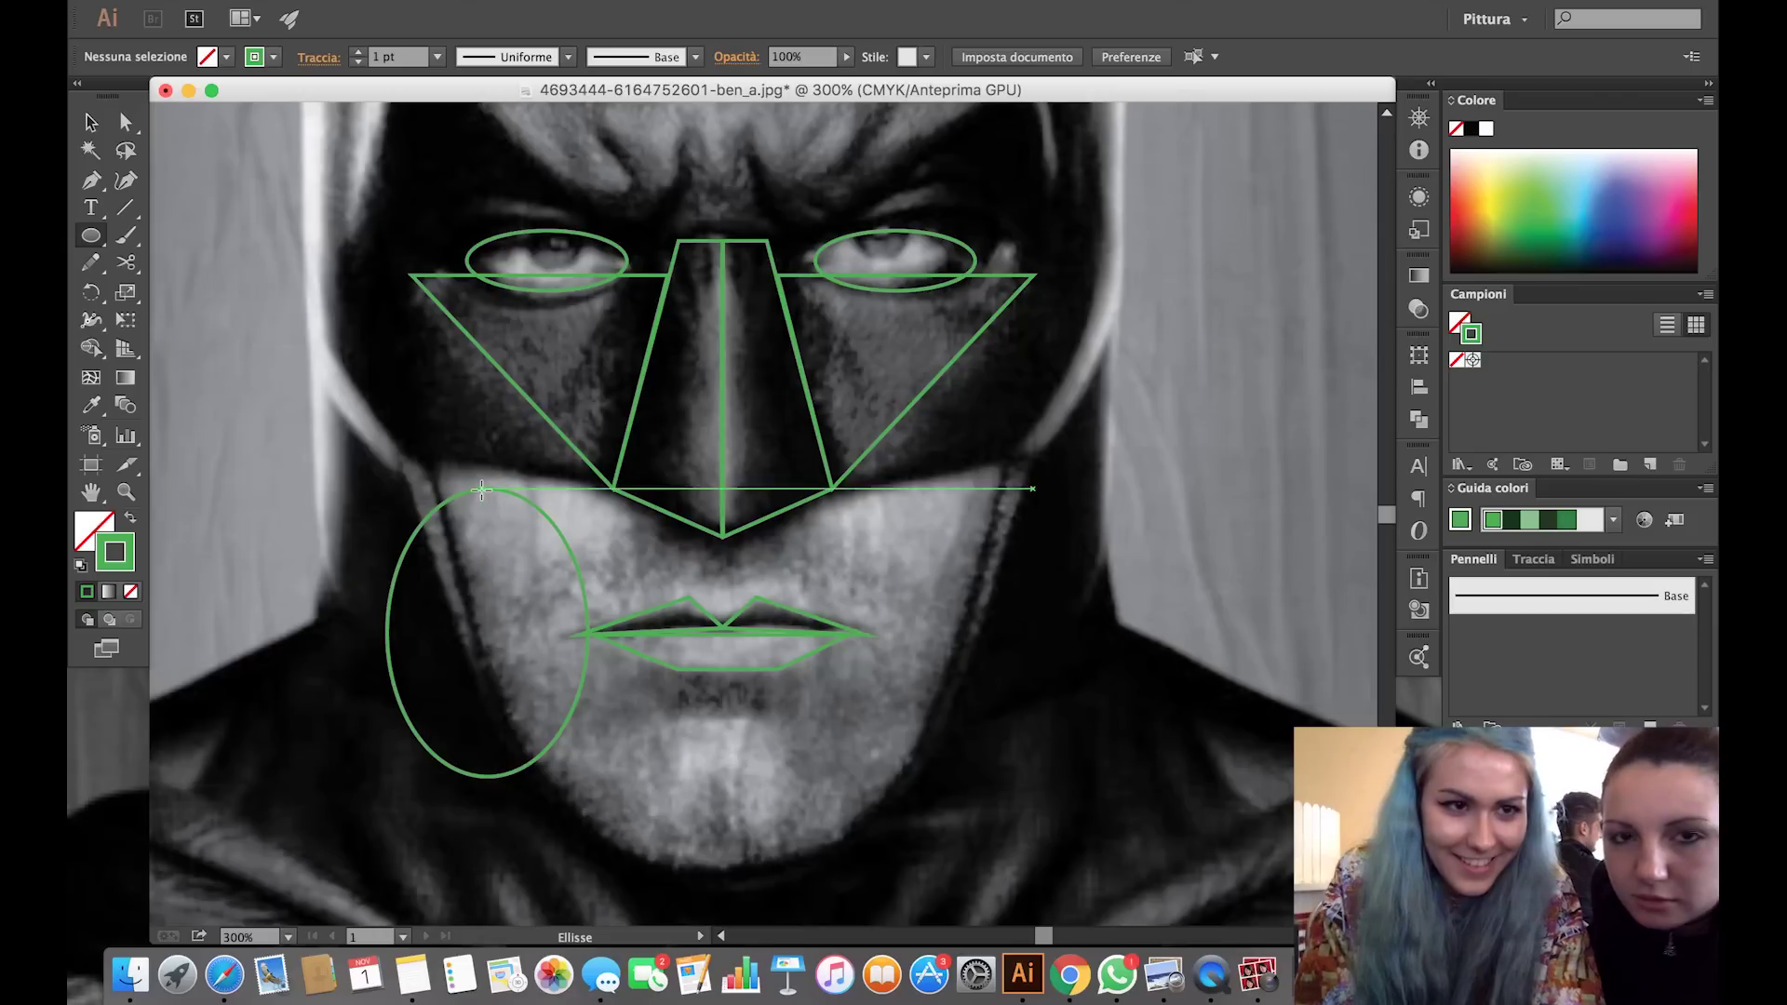
Select the left-cheek ellipse, stretch its top and bottom, then delete it.
left_click(90, 124)
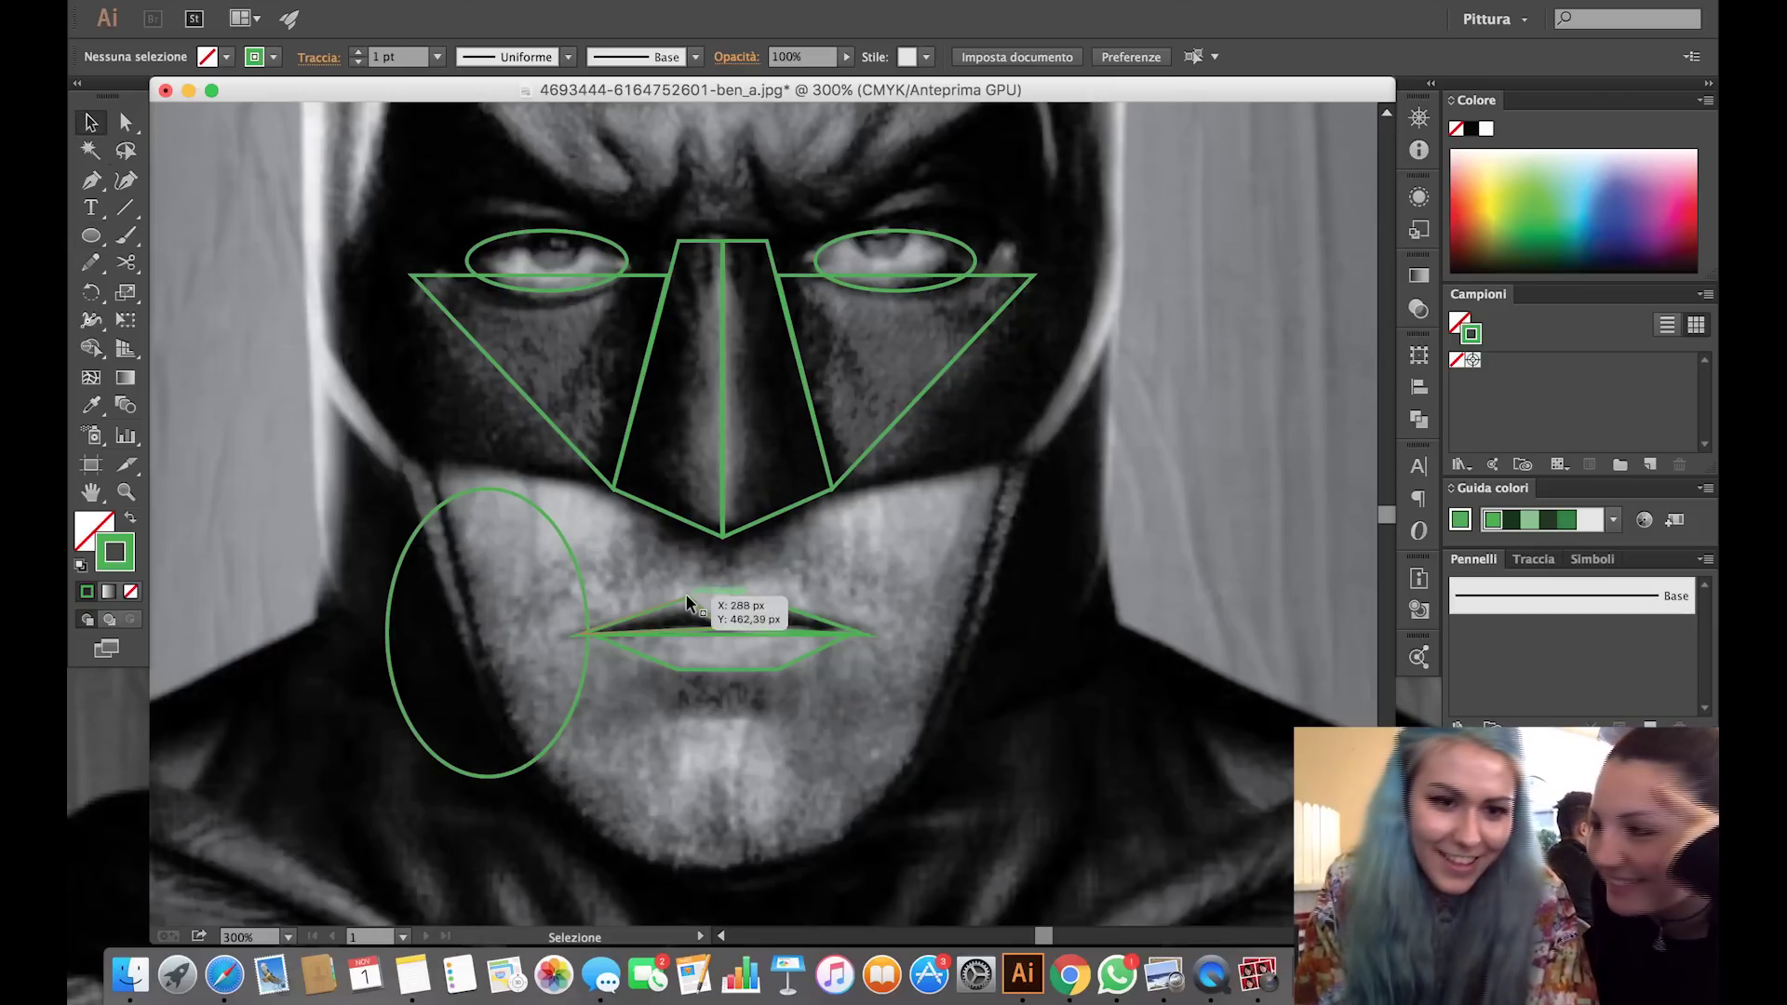
left_click(477, 496)
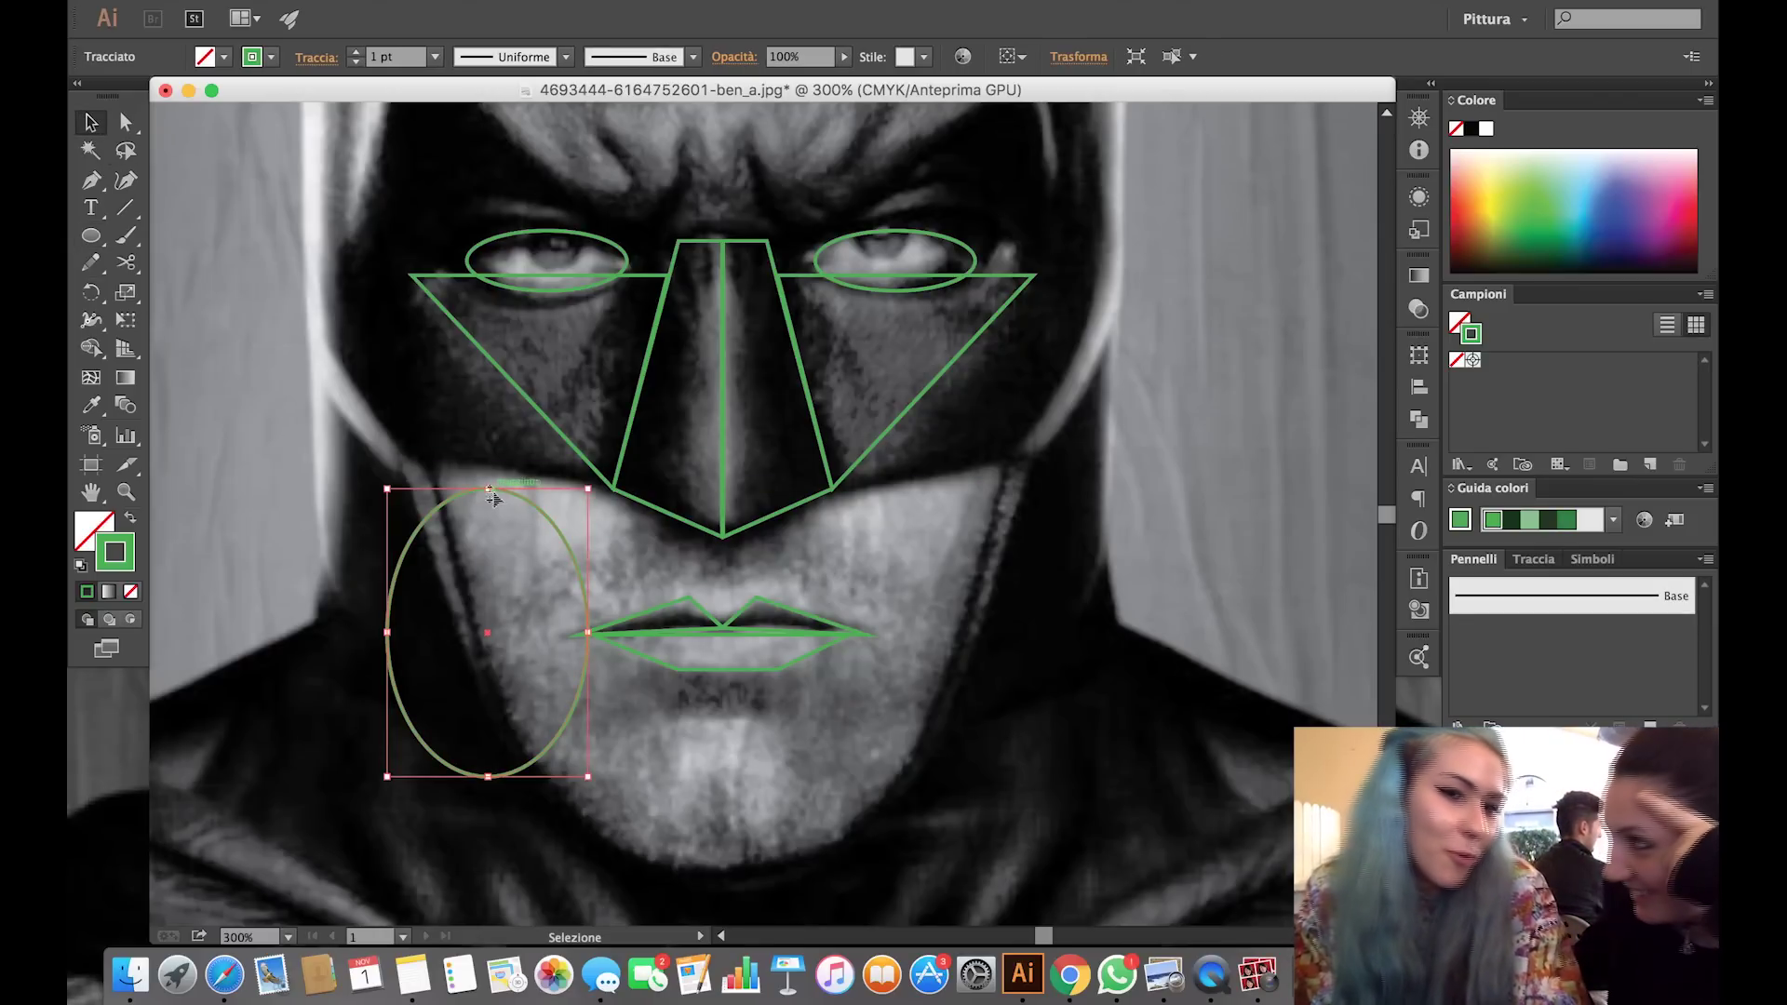
mouse_move(487, 486)
left_mouse_down()
mouse_move(490, 437)
mouse_move(489, 455)
left_mouse_up()
left_click_drag(488, 776, 485, 801)
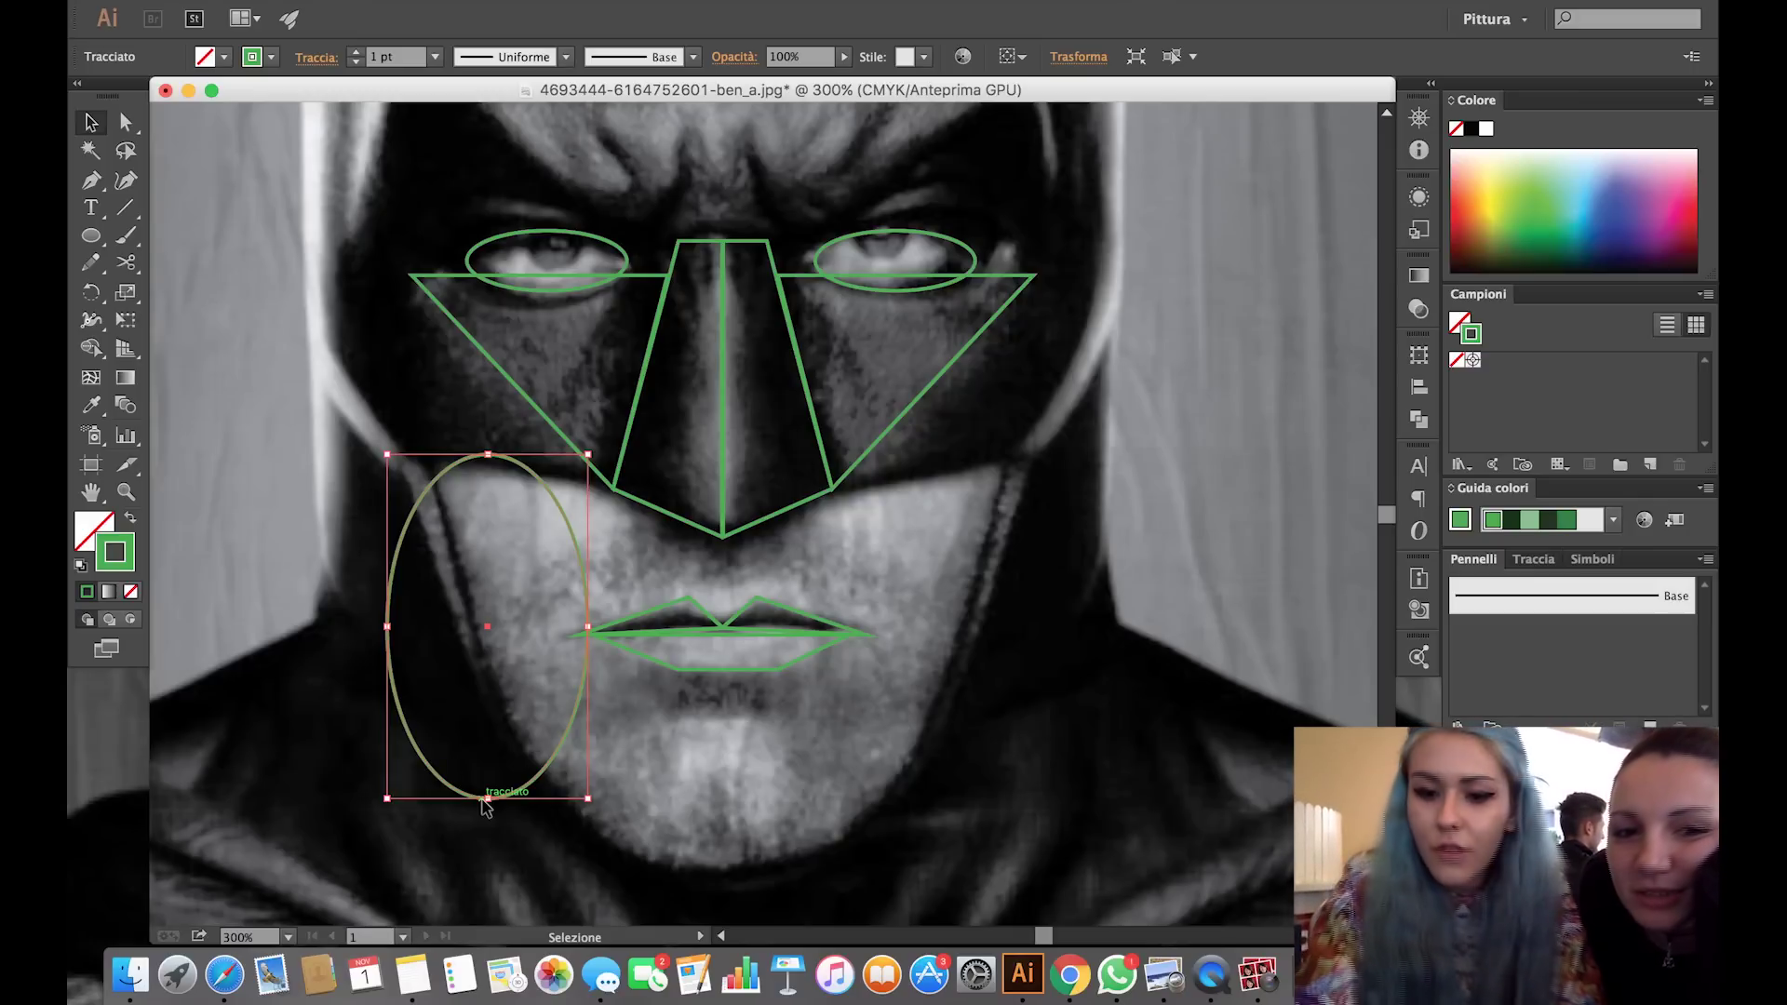
key("Delete")
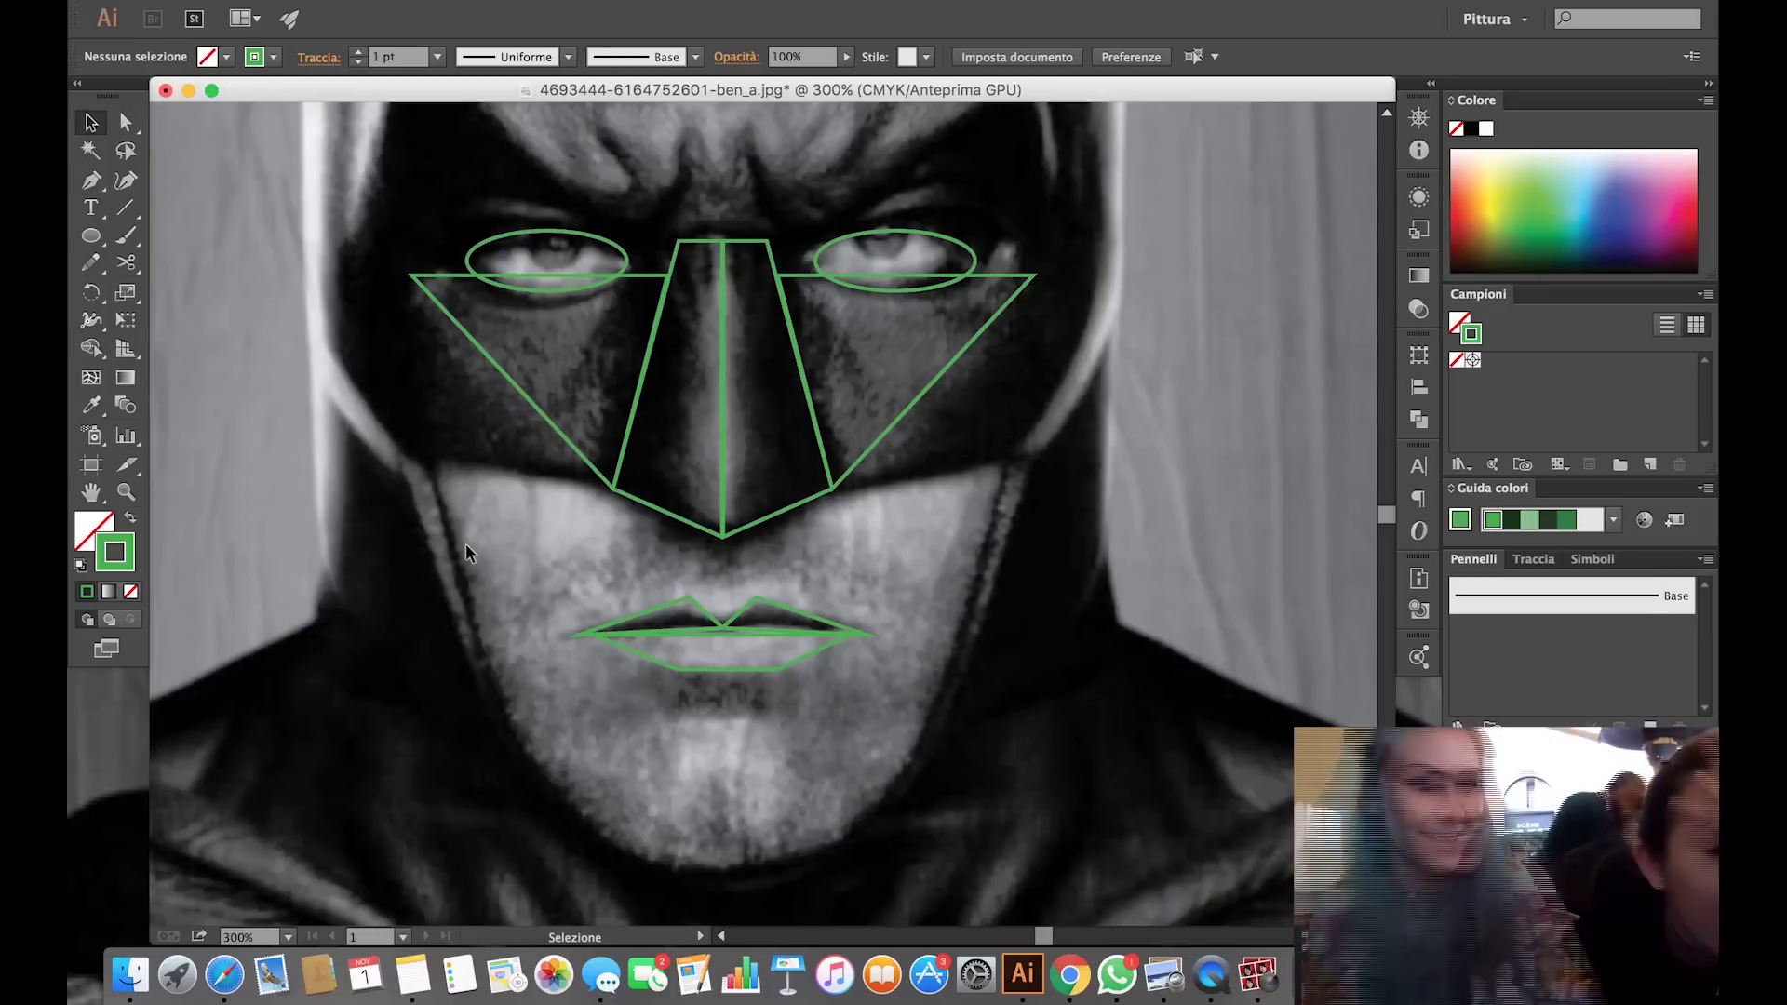
Draw a closed jaw path through the mask's lower-left edge, jaw corner, chin and nose tip, then select it.
left_click(88, 234)
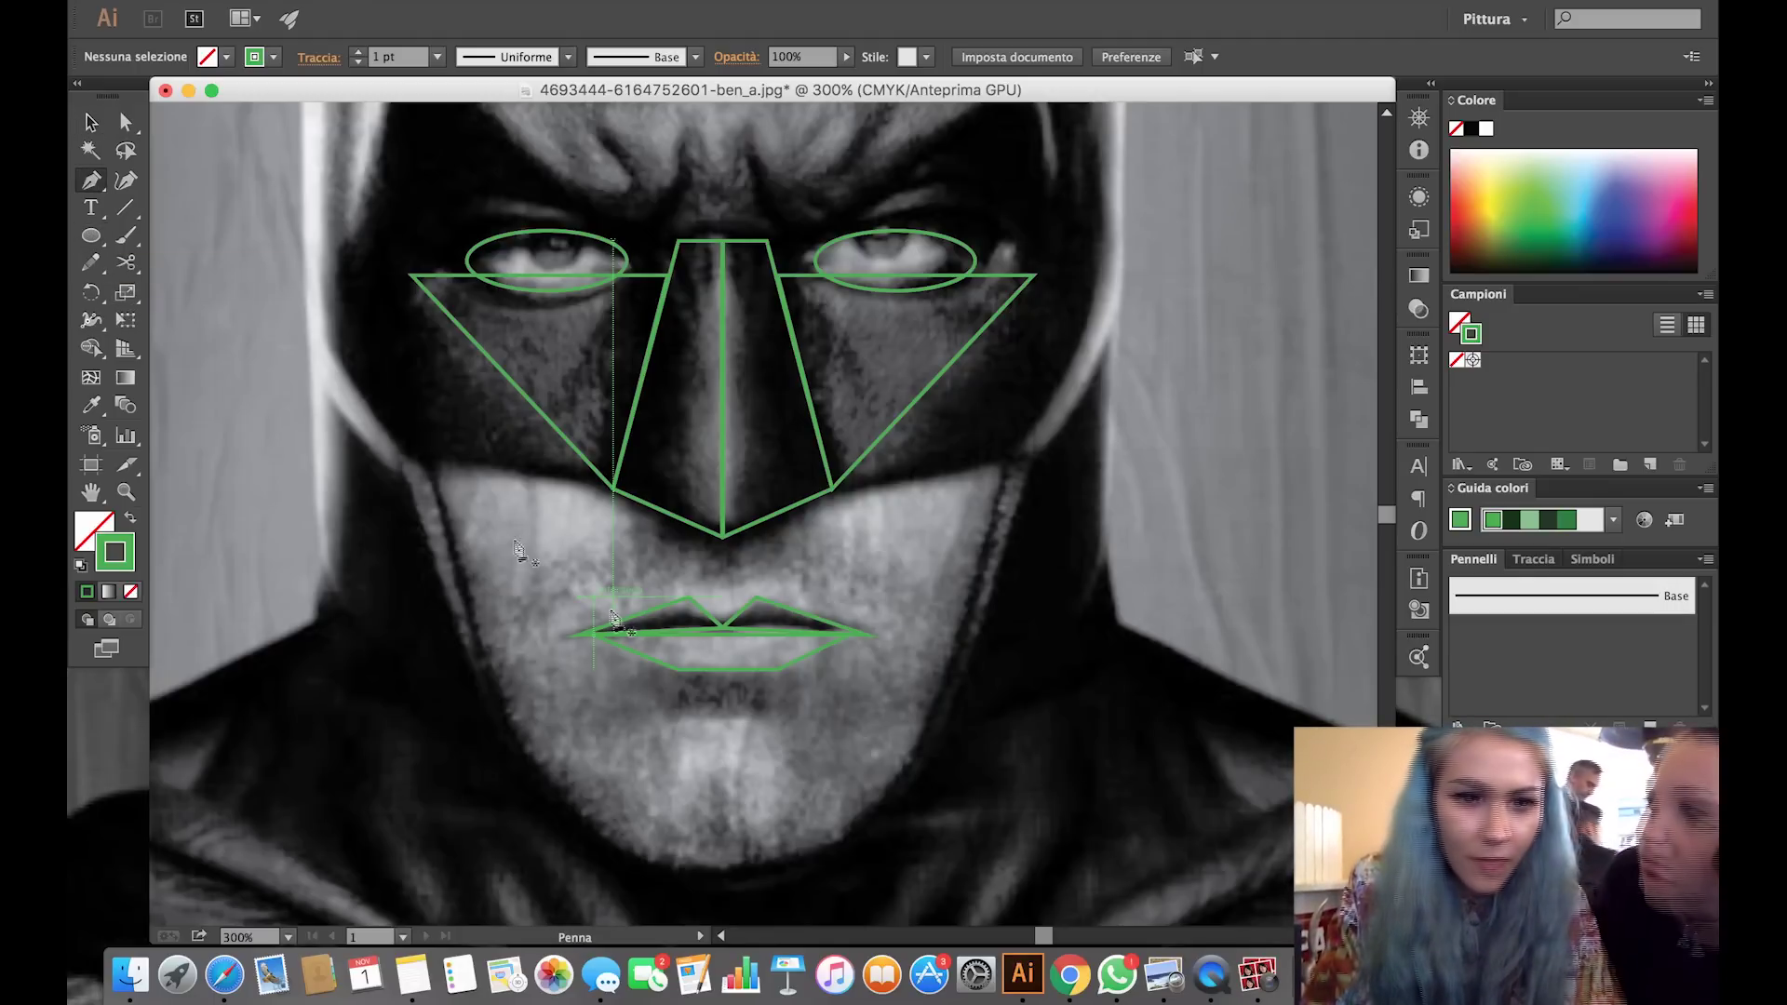
left_click(432, 467)
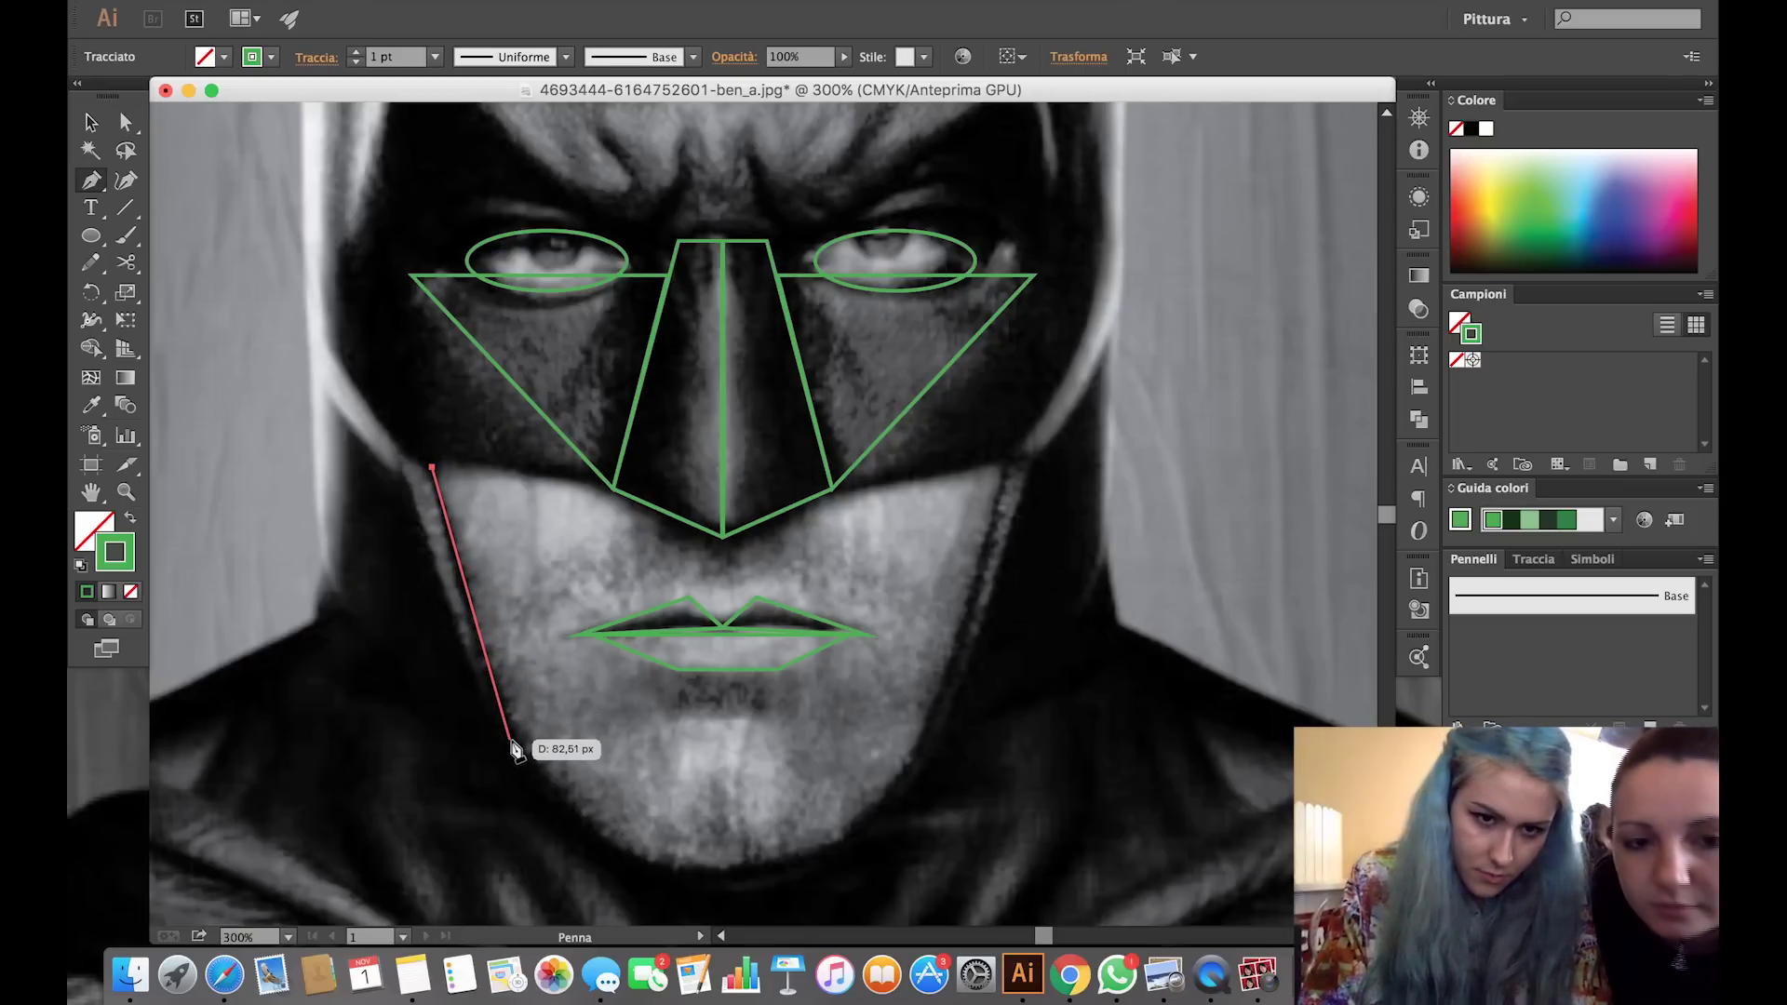
left_click(510, 742)
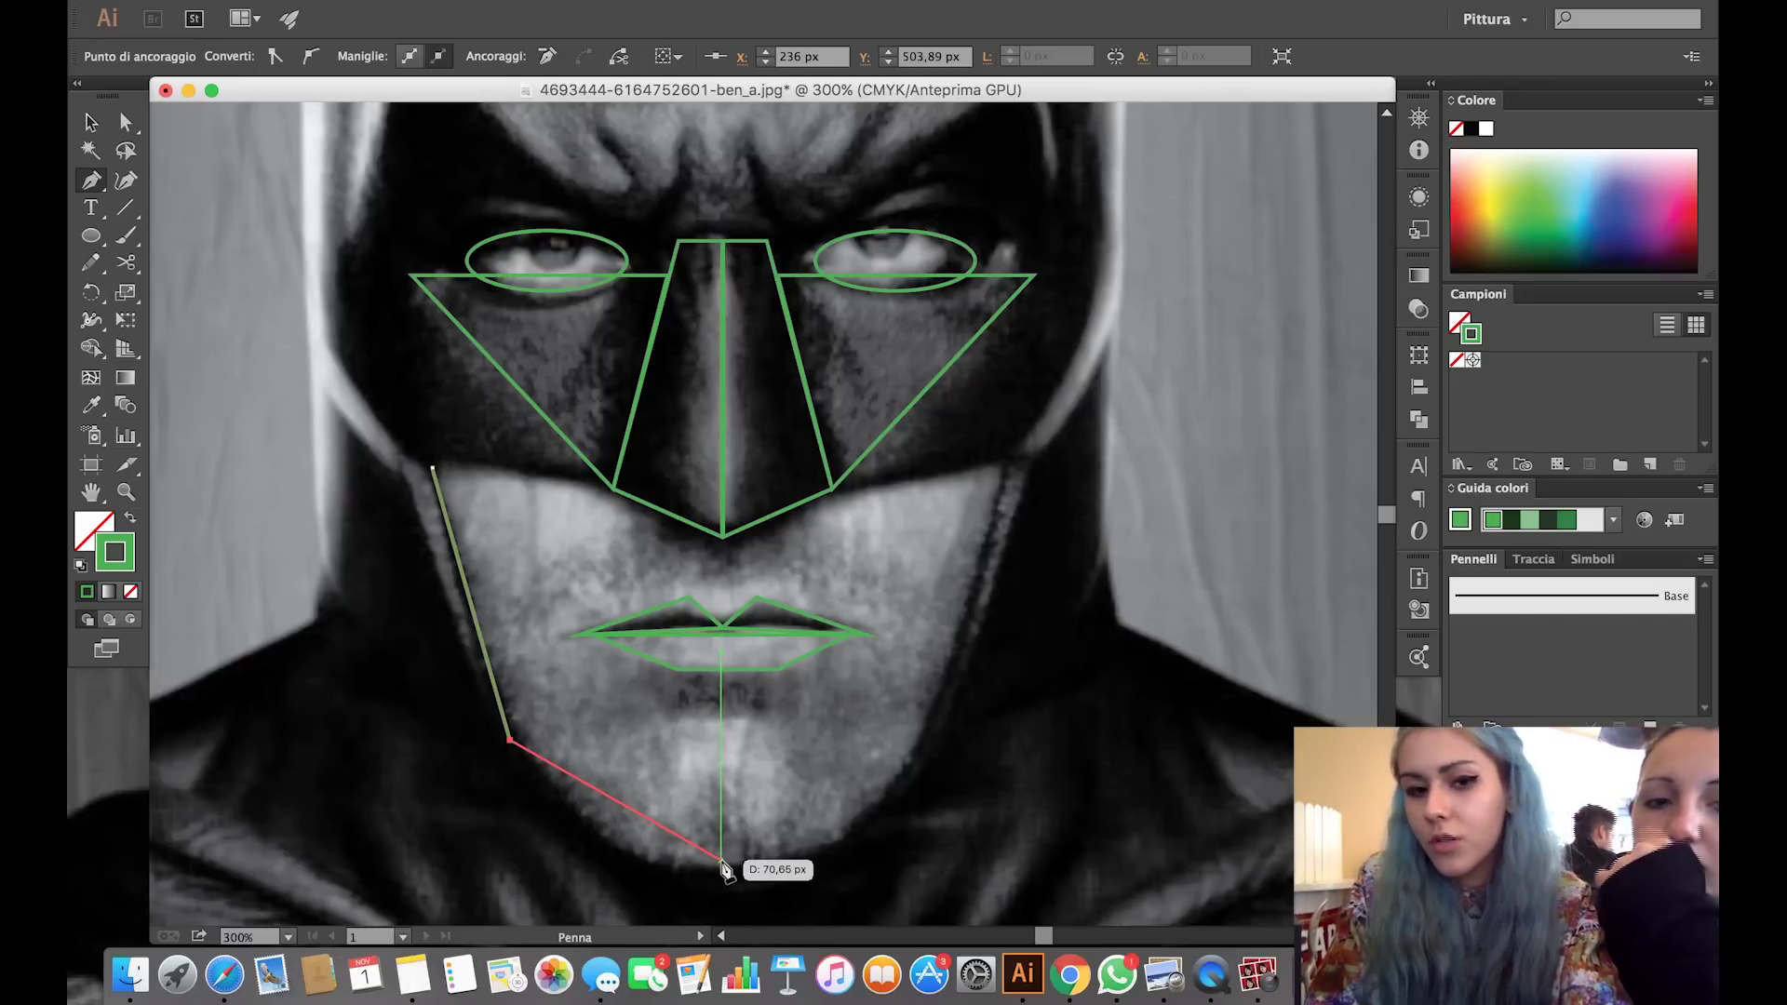
left_click(721, 859)
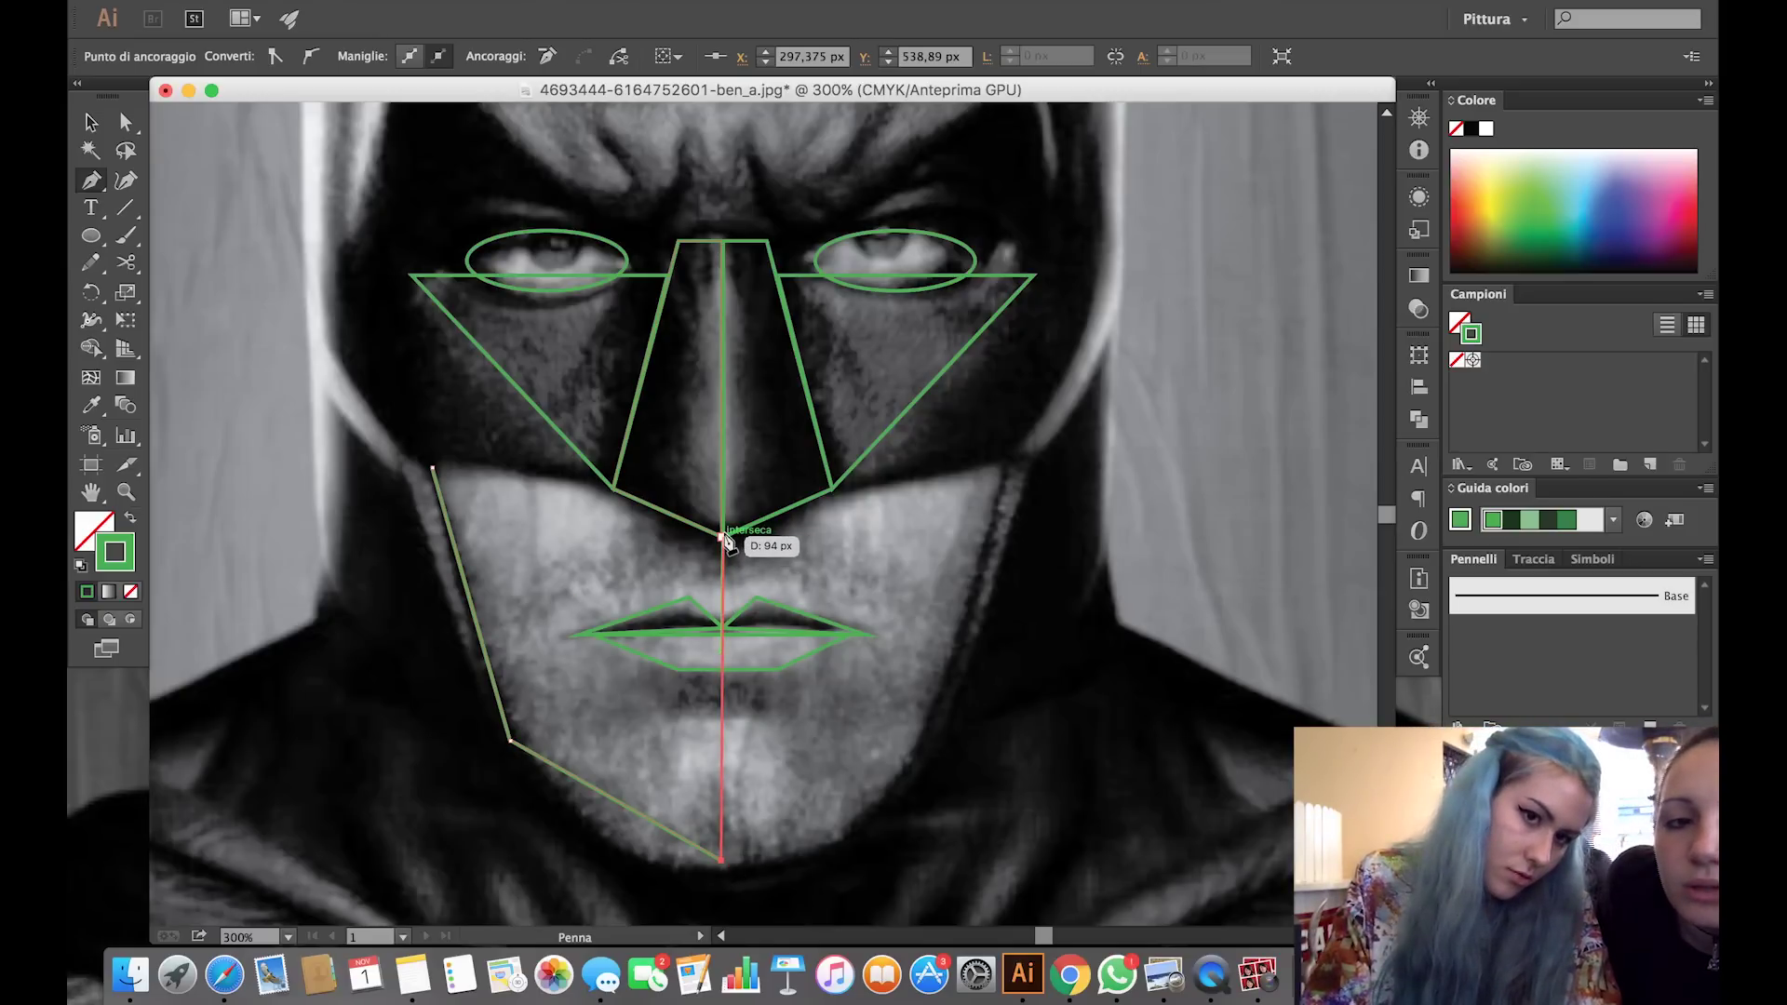
left_click(724, 536)
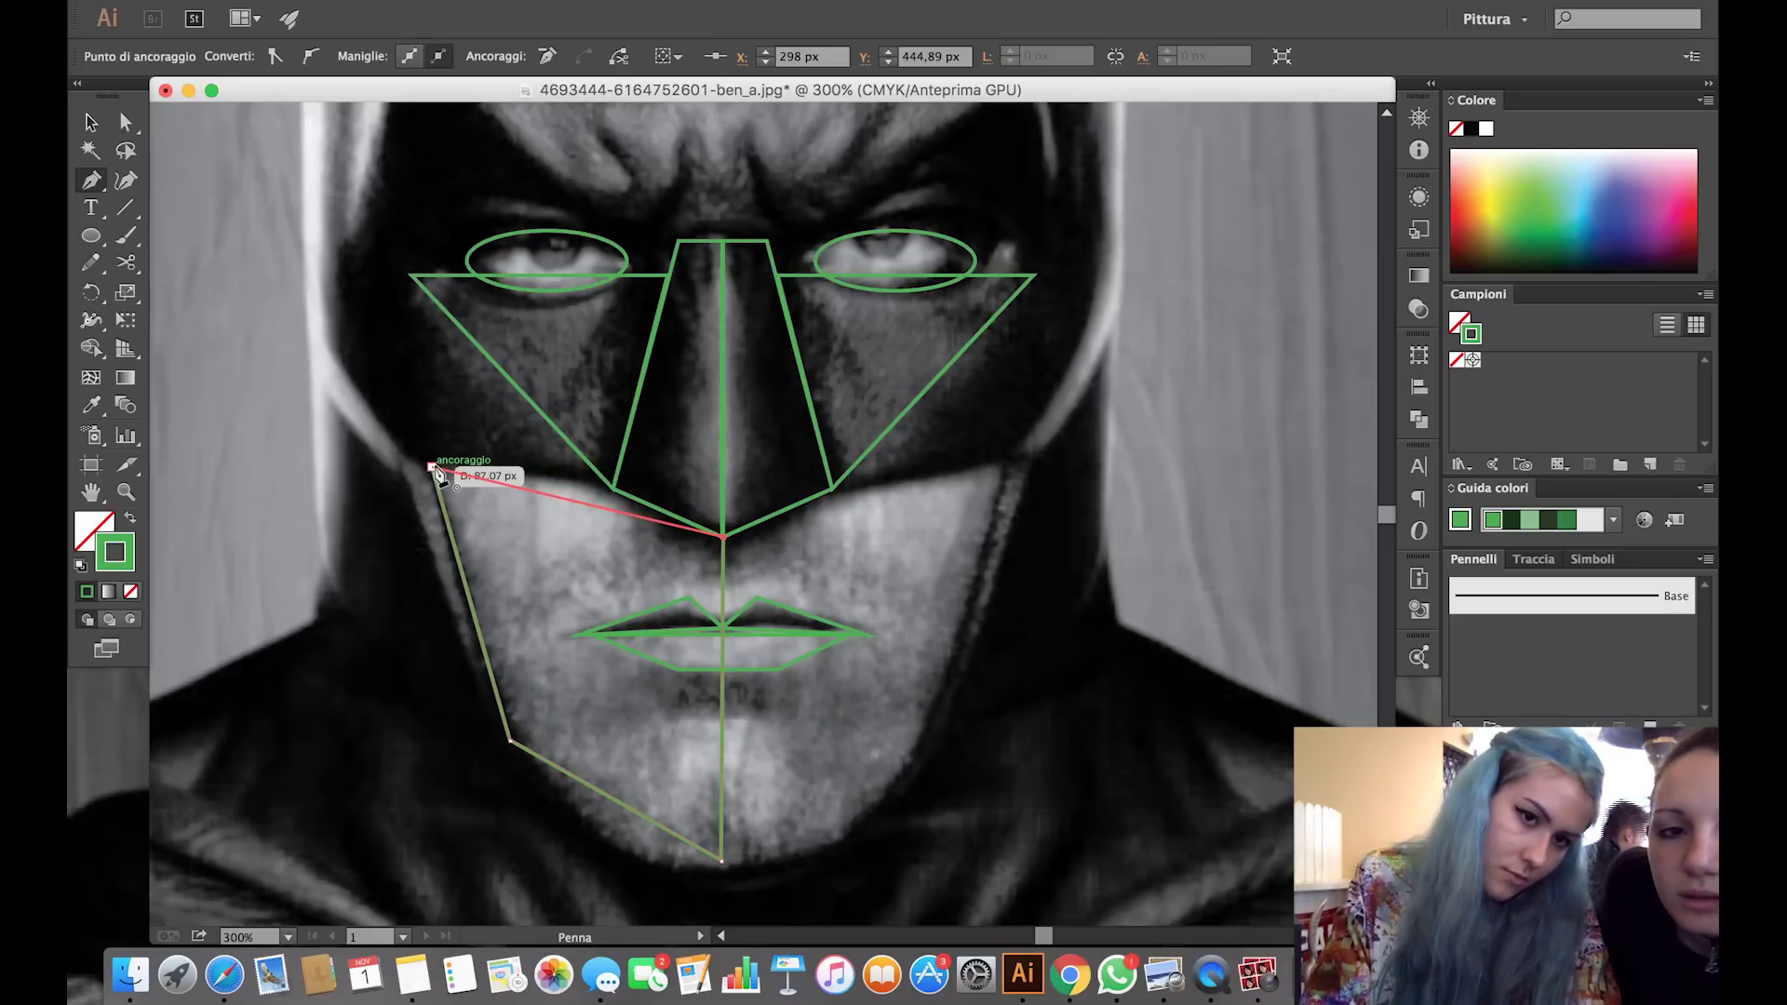
left_click(433, 467)
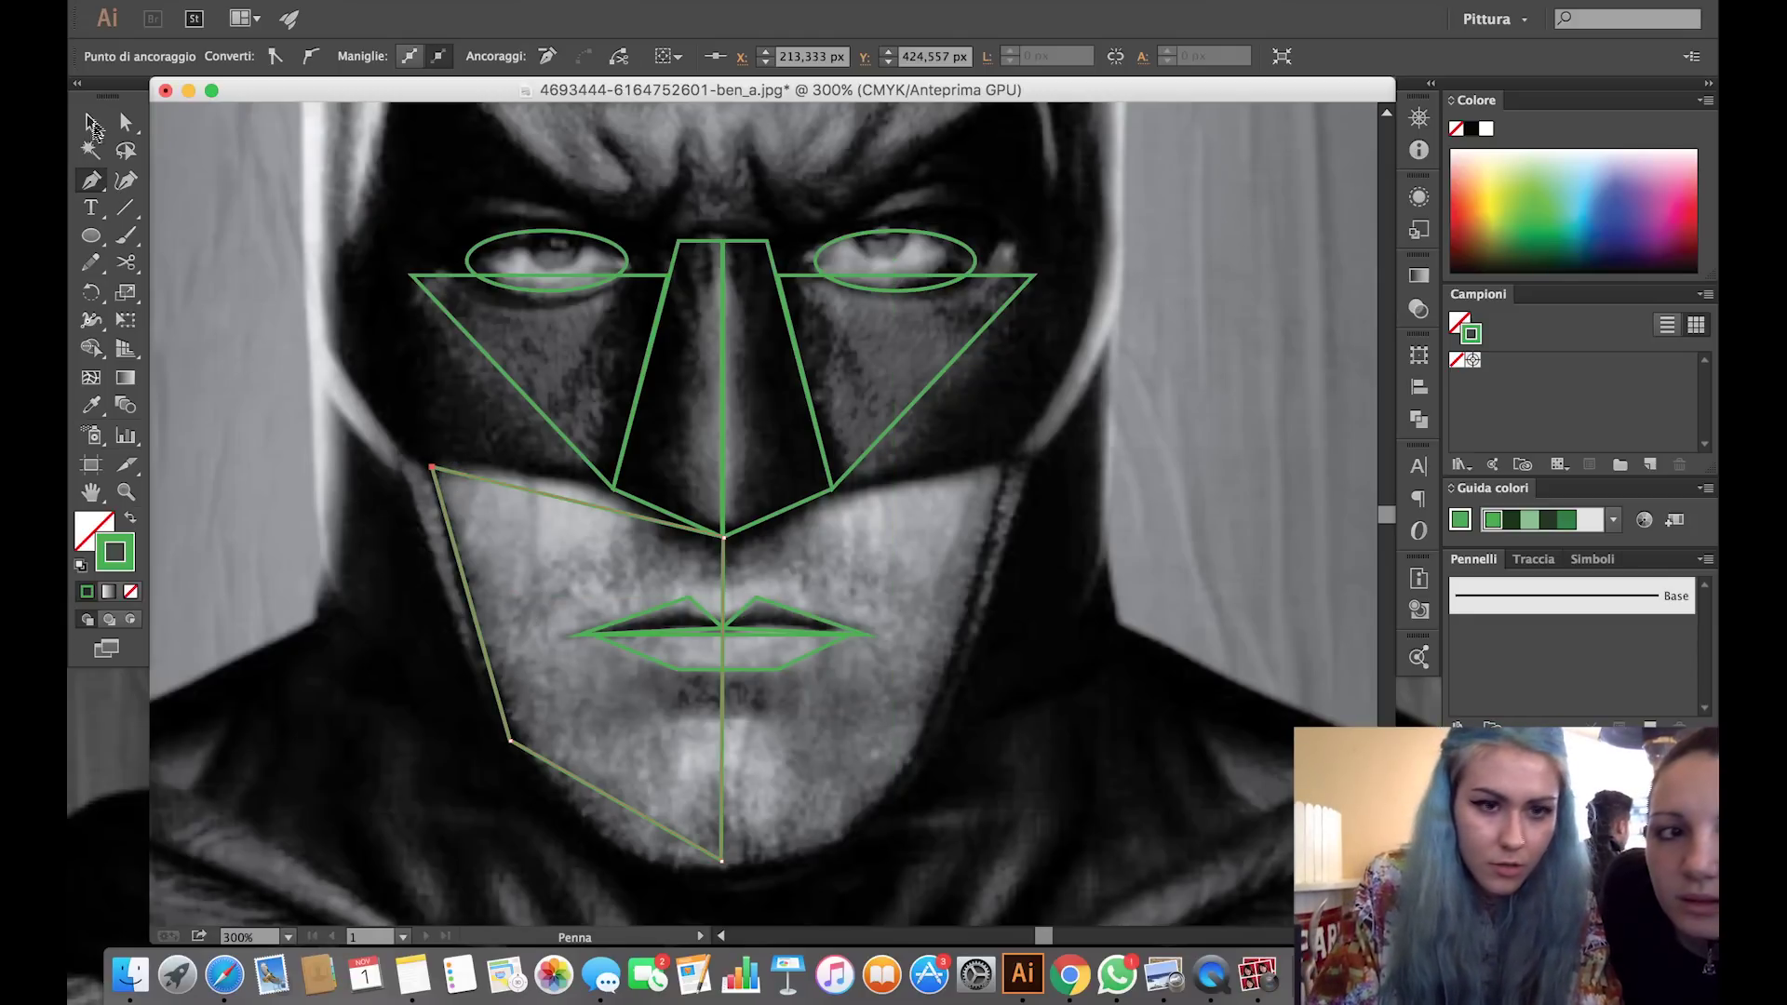
left_click(91, 123)
left_click(551, 501)
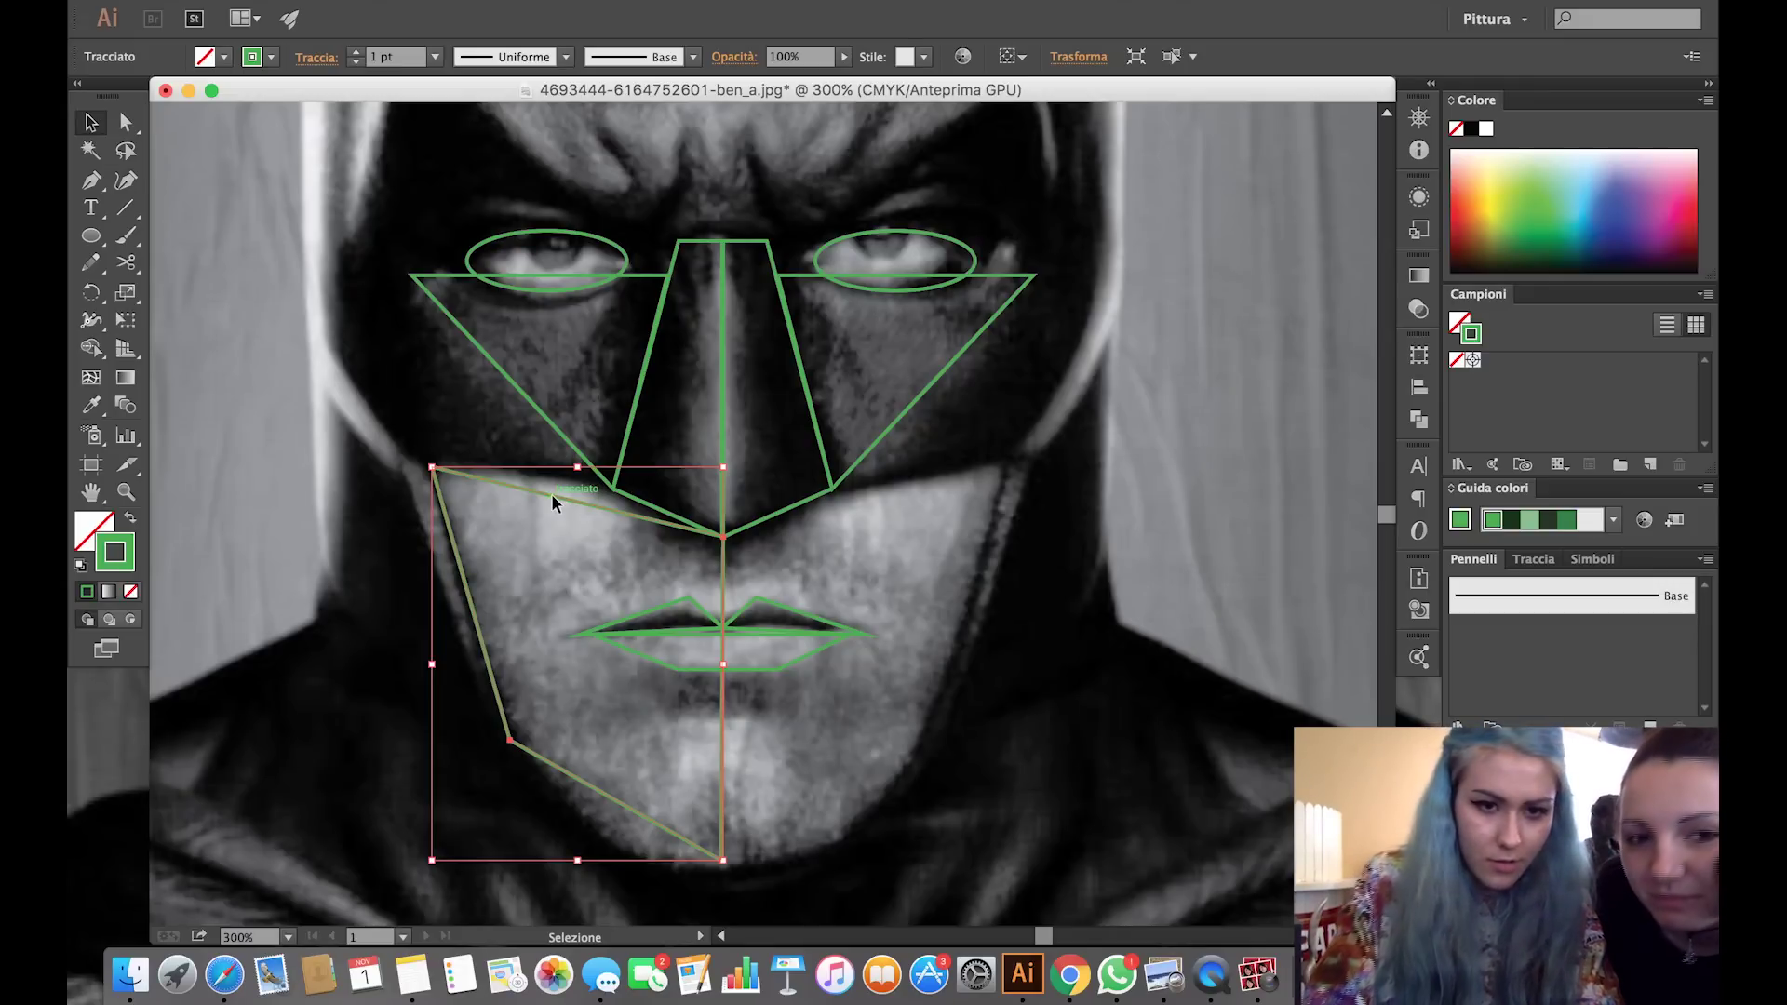
Alt-drag a copy of the jaw shape right and reflect it across the Vertical axis.
left_click_drag(555, 494, 841, 505)
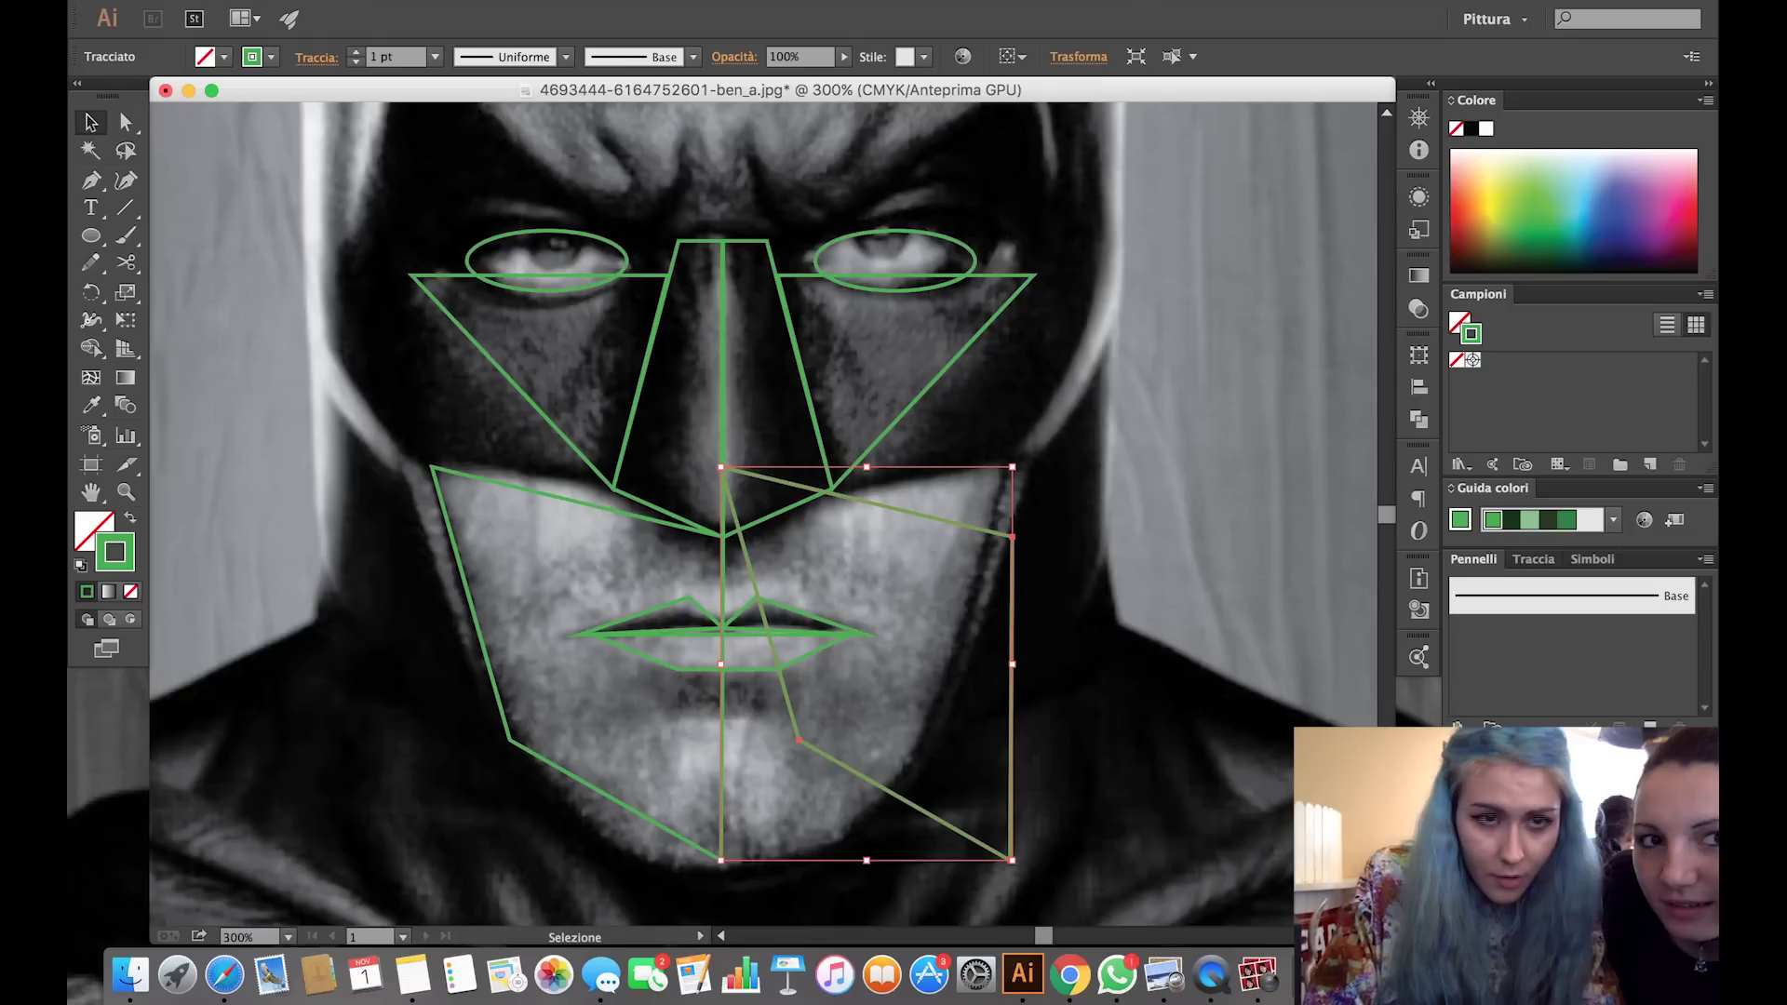
left_click(419, 0)
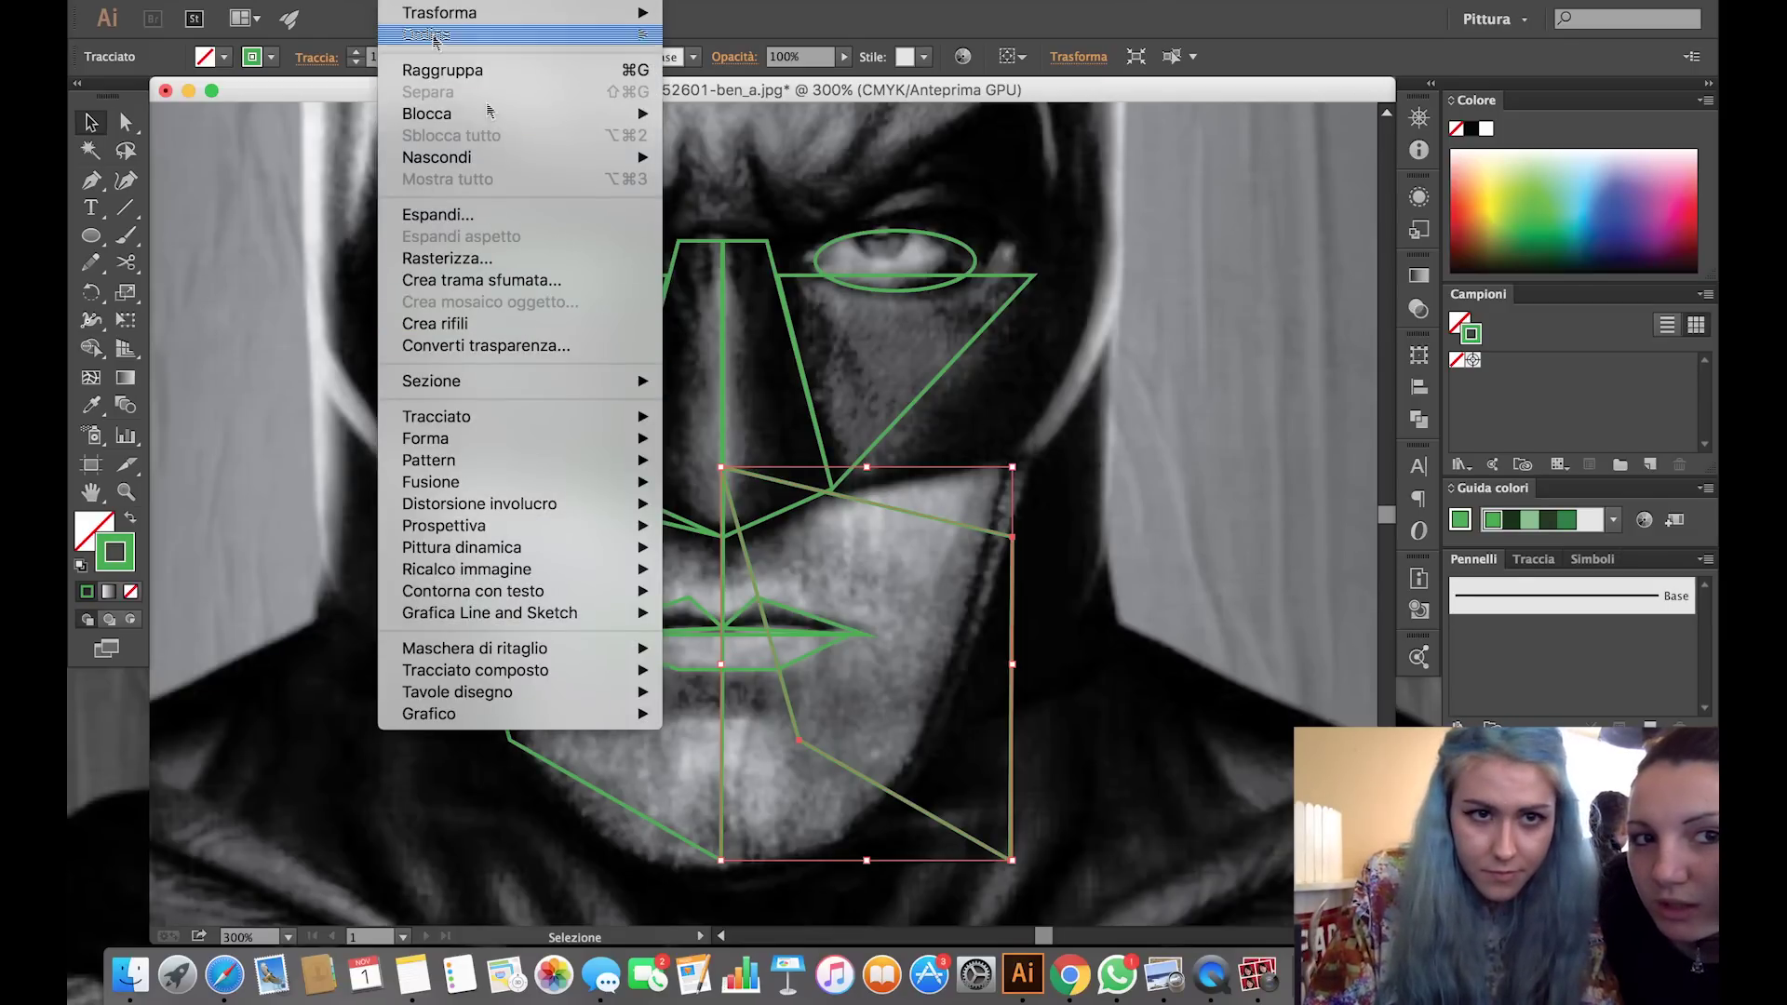
mouse_move(439, 13)
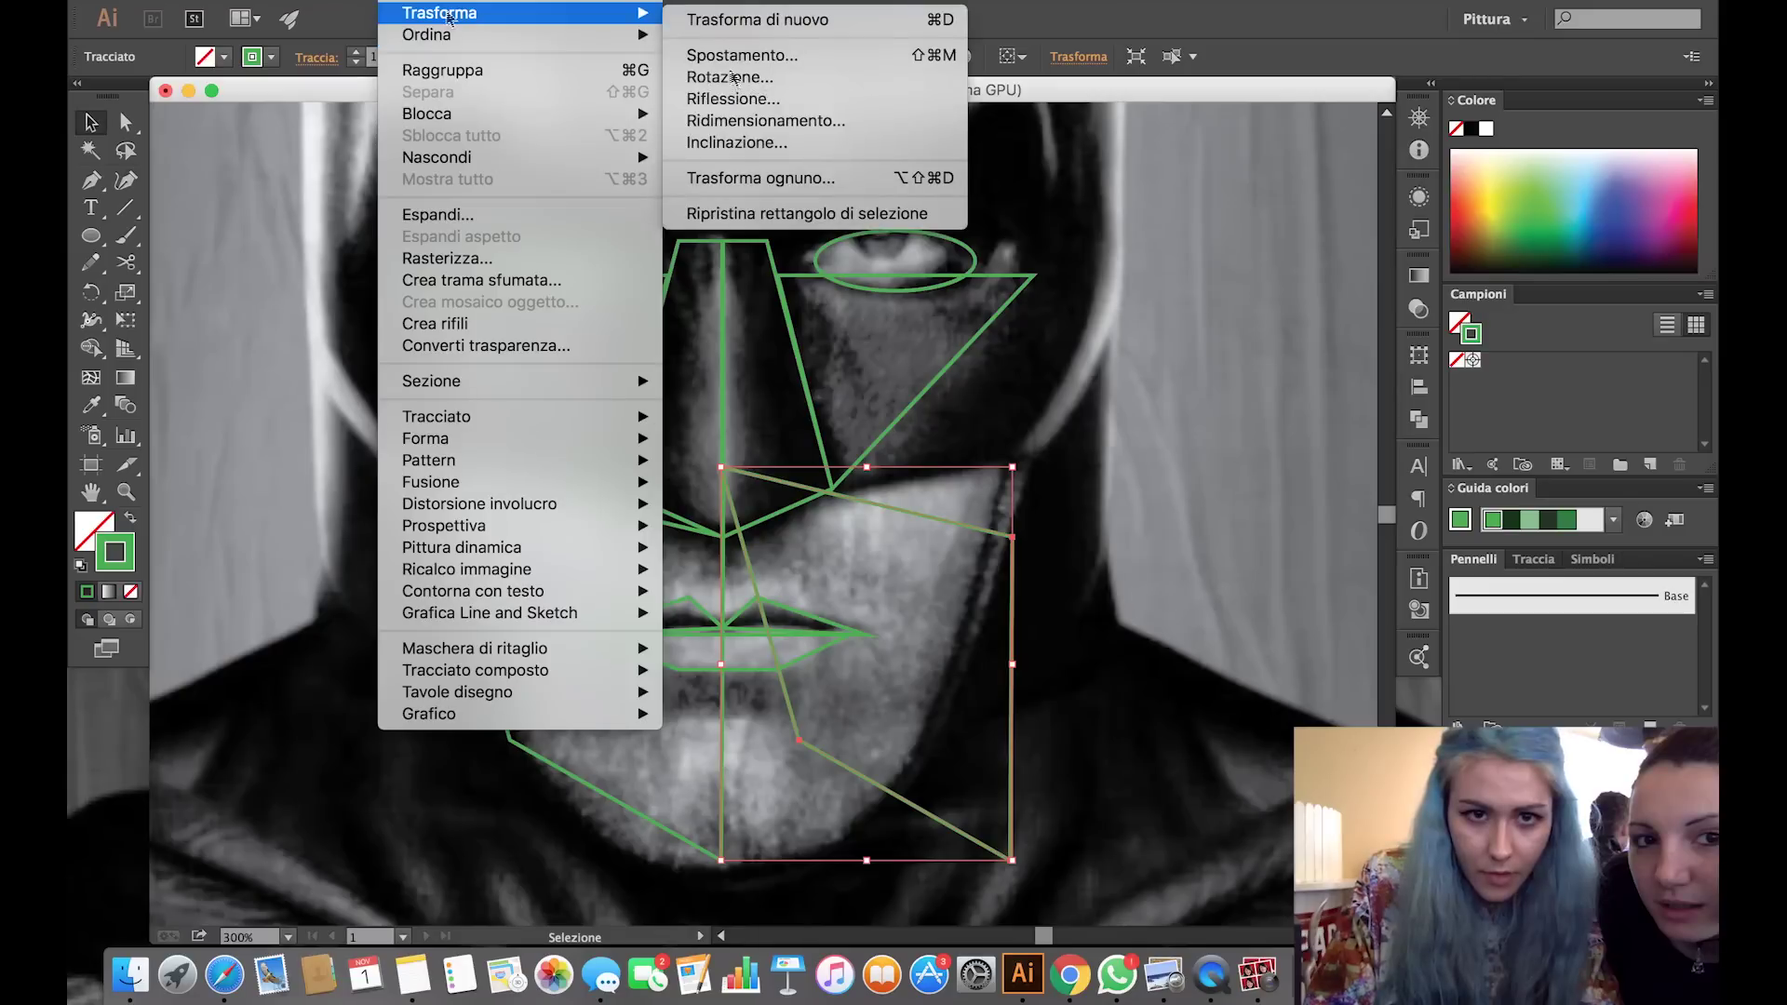
left_click(849, 101)
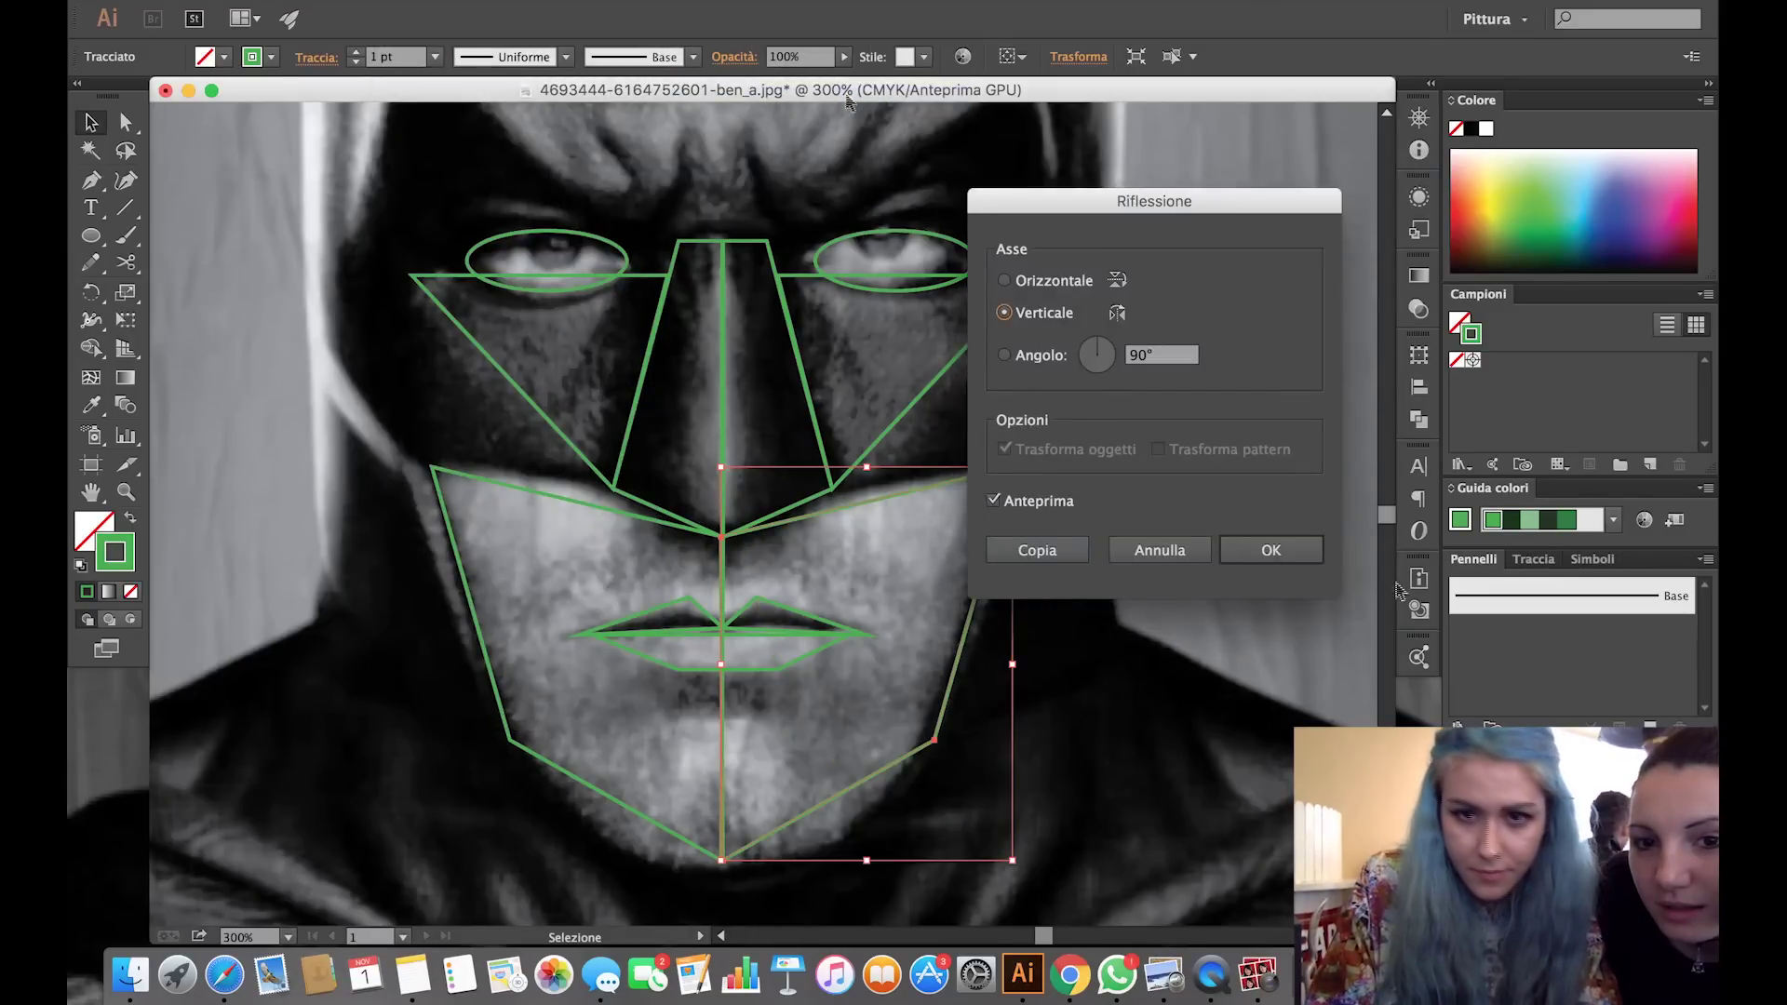
left_click(1274, 550)
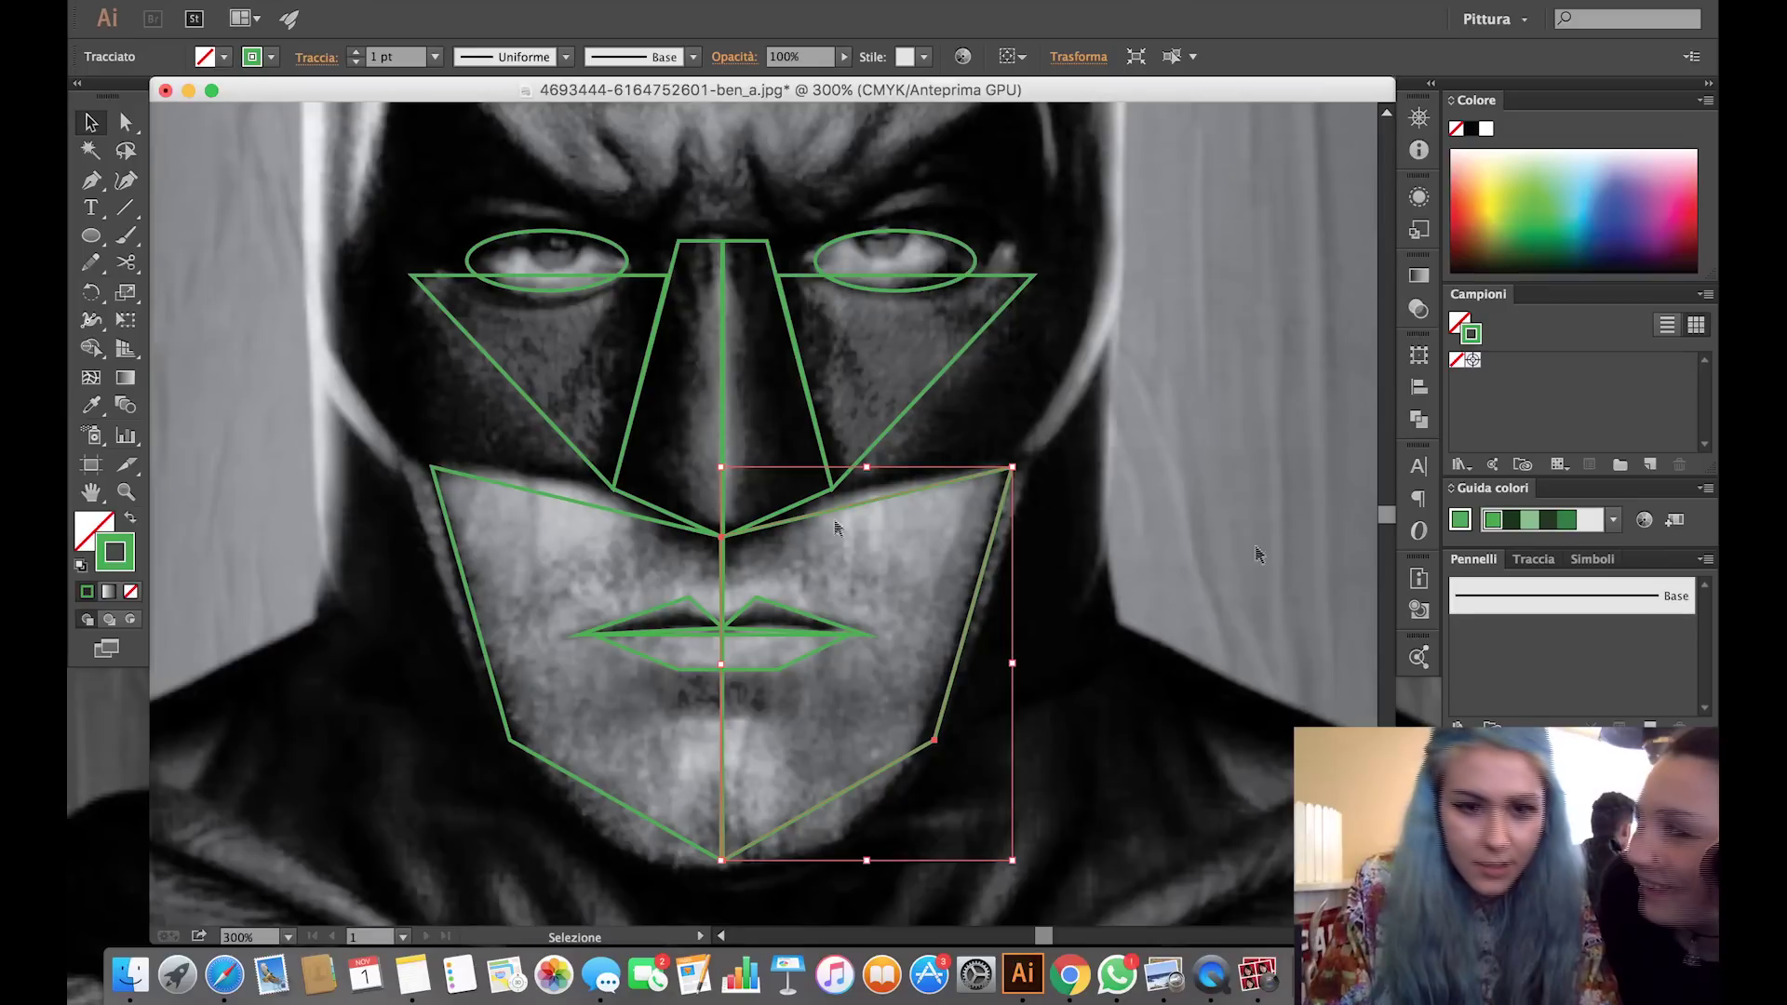
left_click(1121, 534)
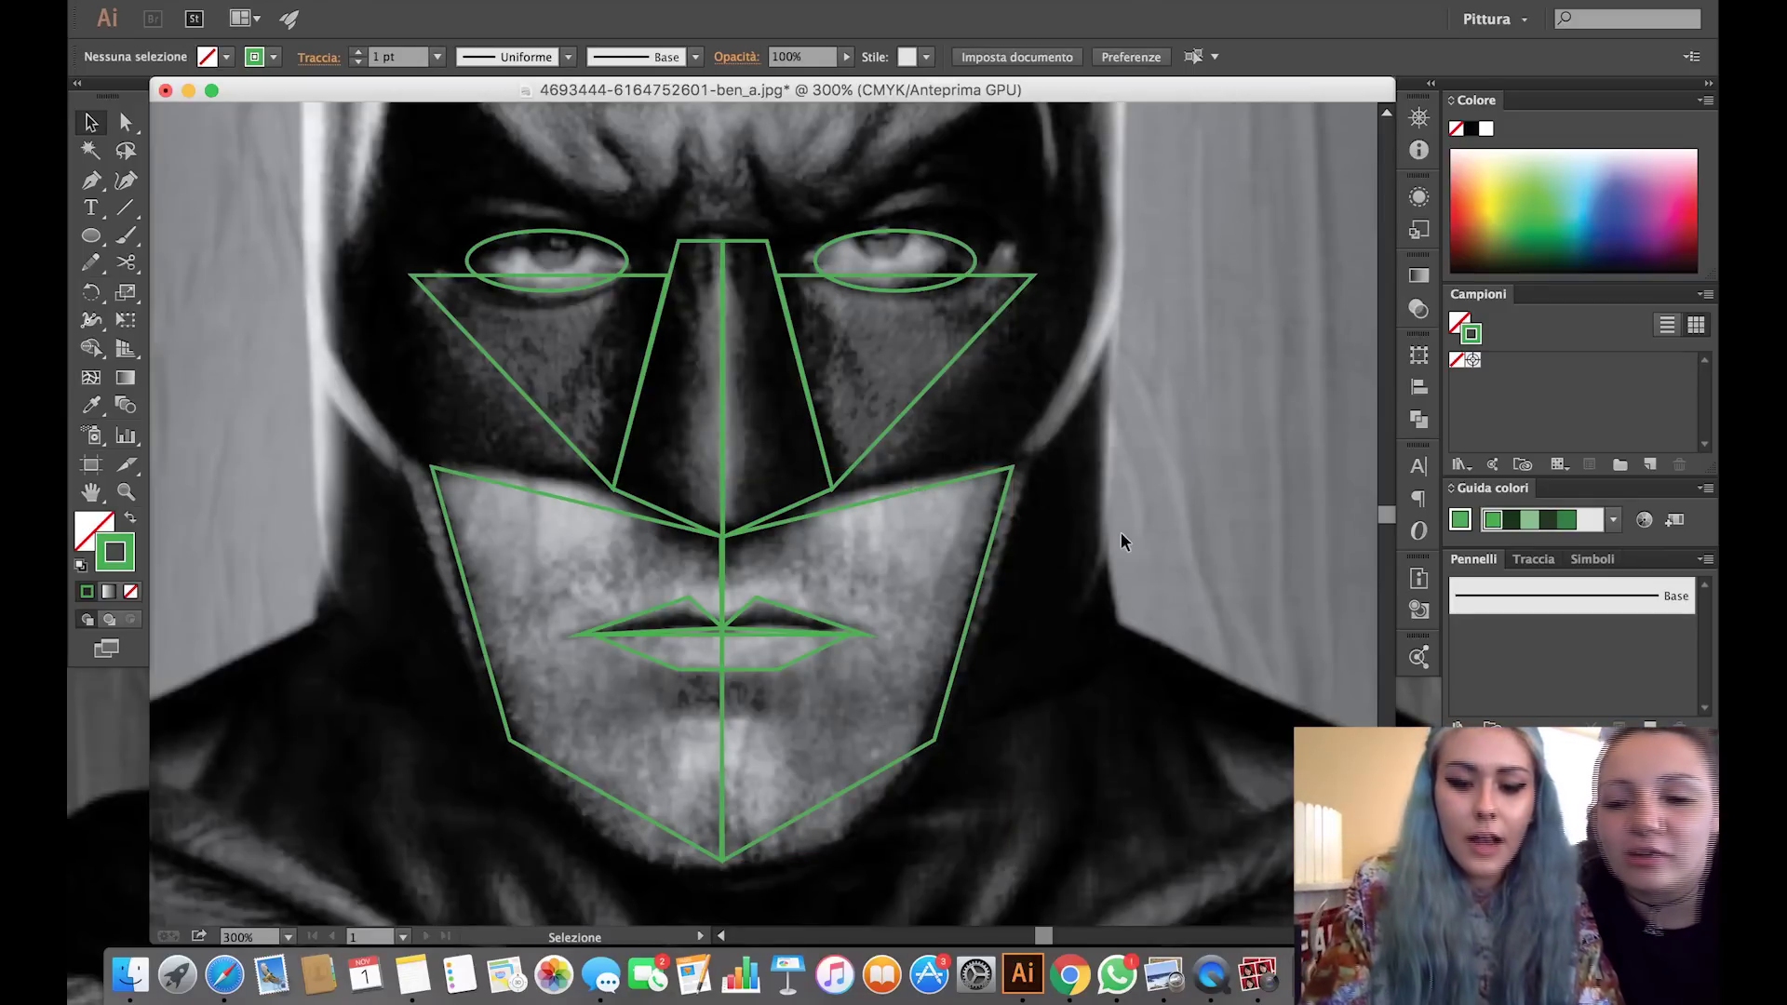
Zoom out twice to show the whole drawing, dismissing the low-battery warning in between.
key("ctrl+minus")
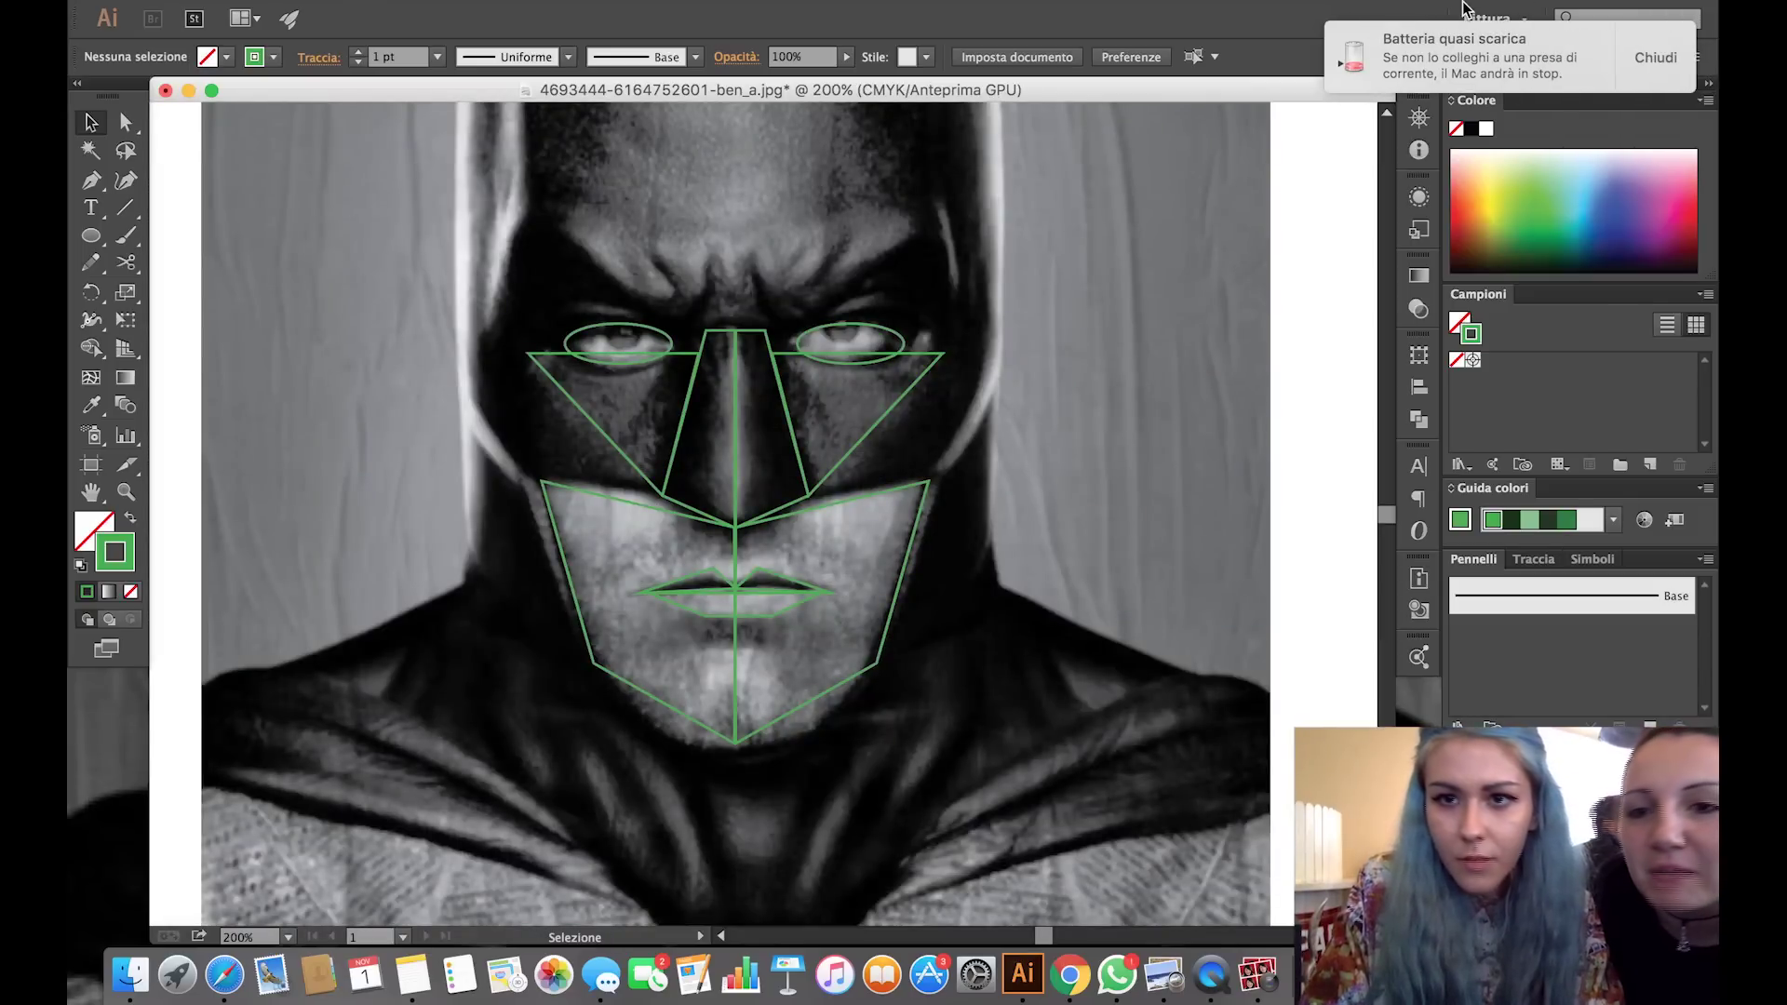
left_click(1463, 5)
left_click(1463, 6)
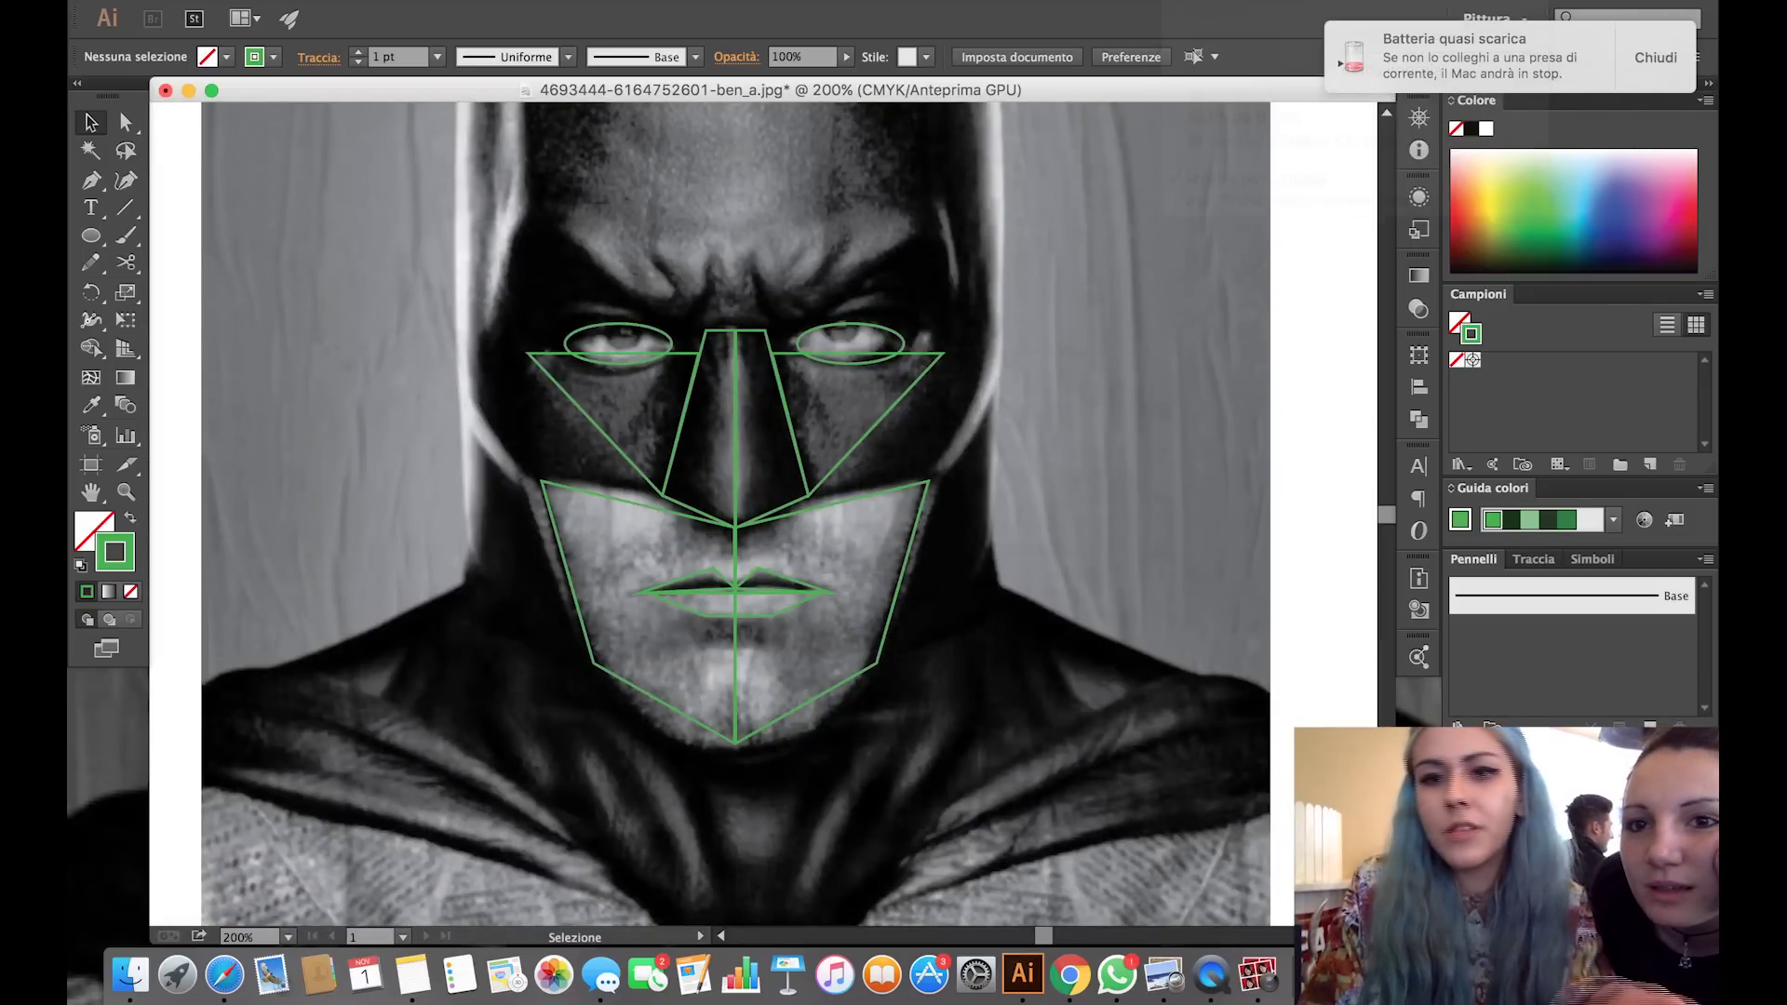
left_click(1463, 6)
left_click(1657, 58)
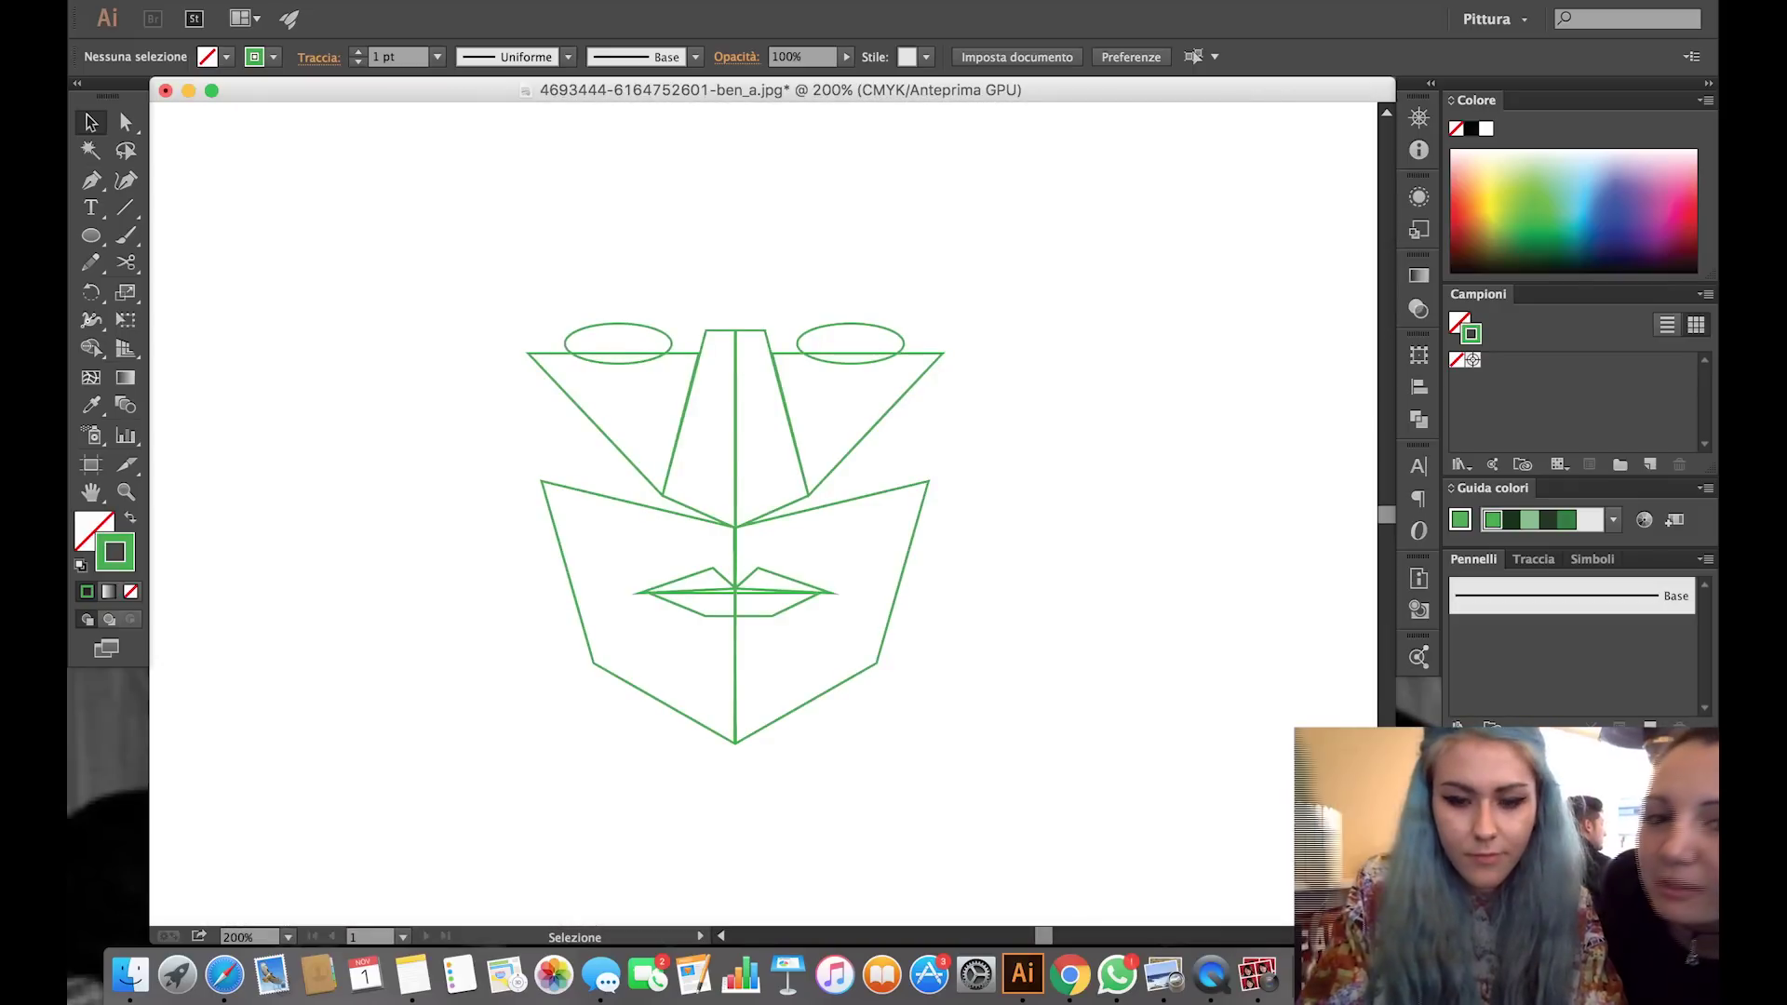
key("ctrl+minus")
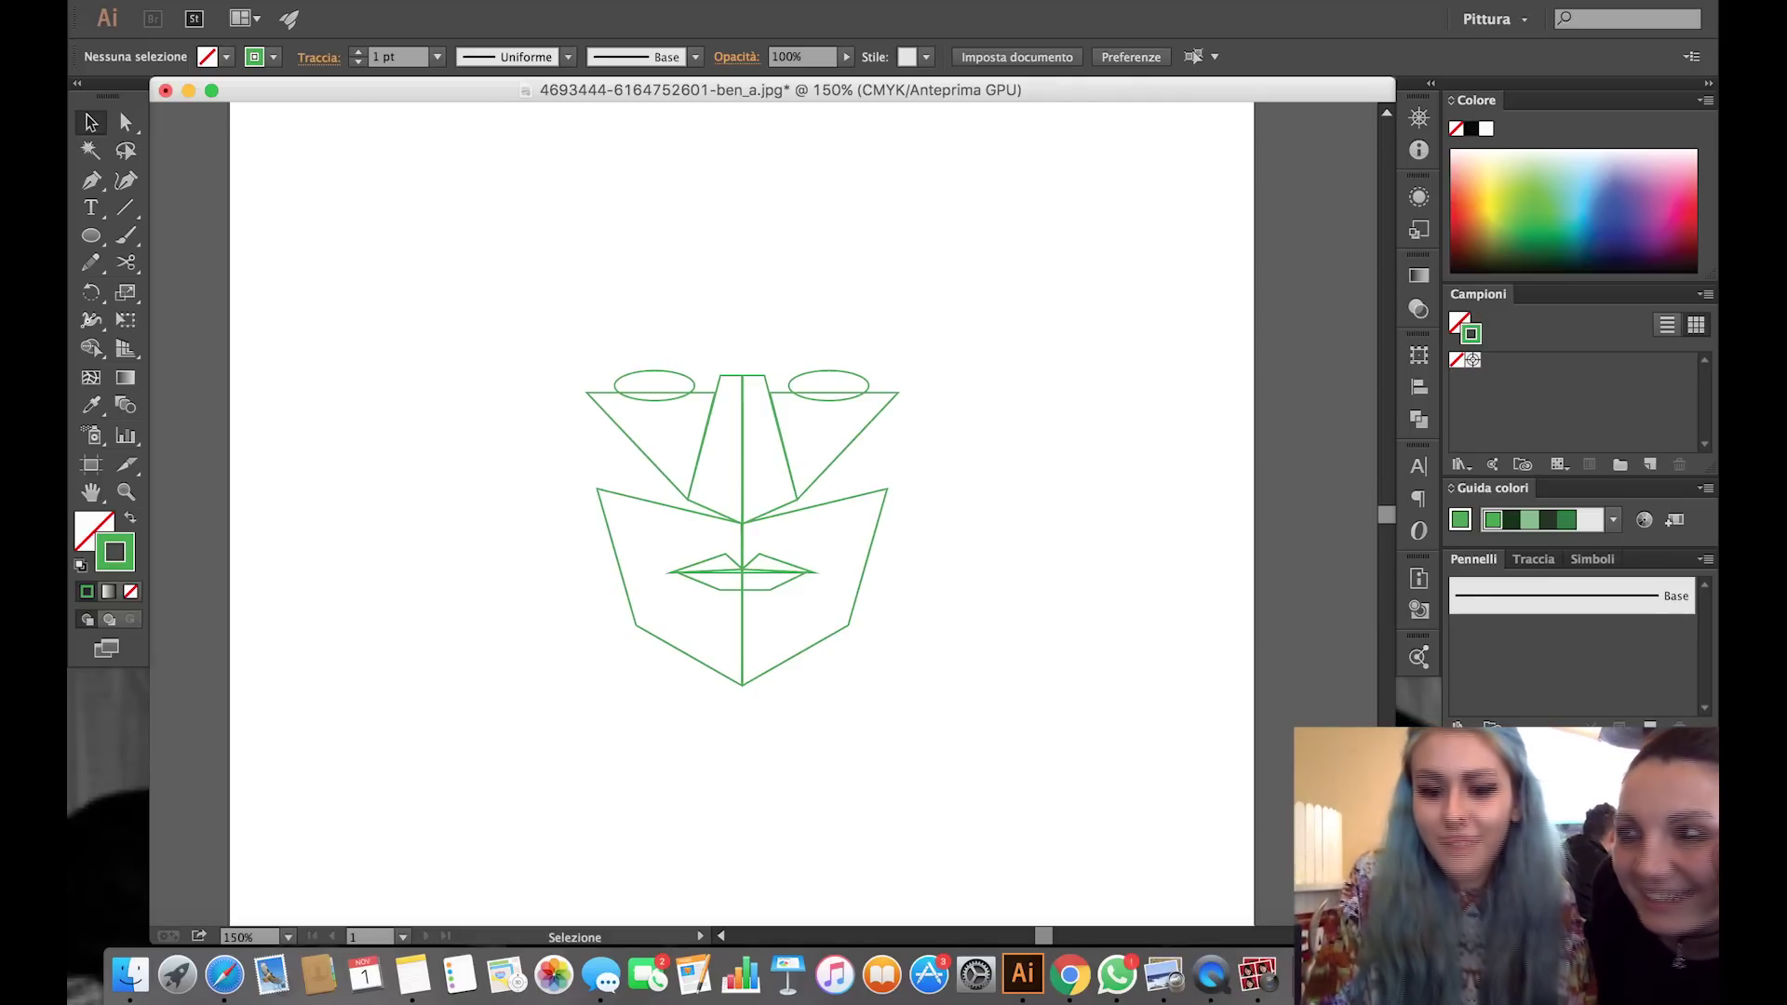
Shift the Photo Booth webcam window right, quit it, then relaunch it beside the green face drawing.
left_click(1264, 988)
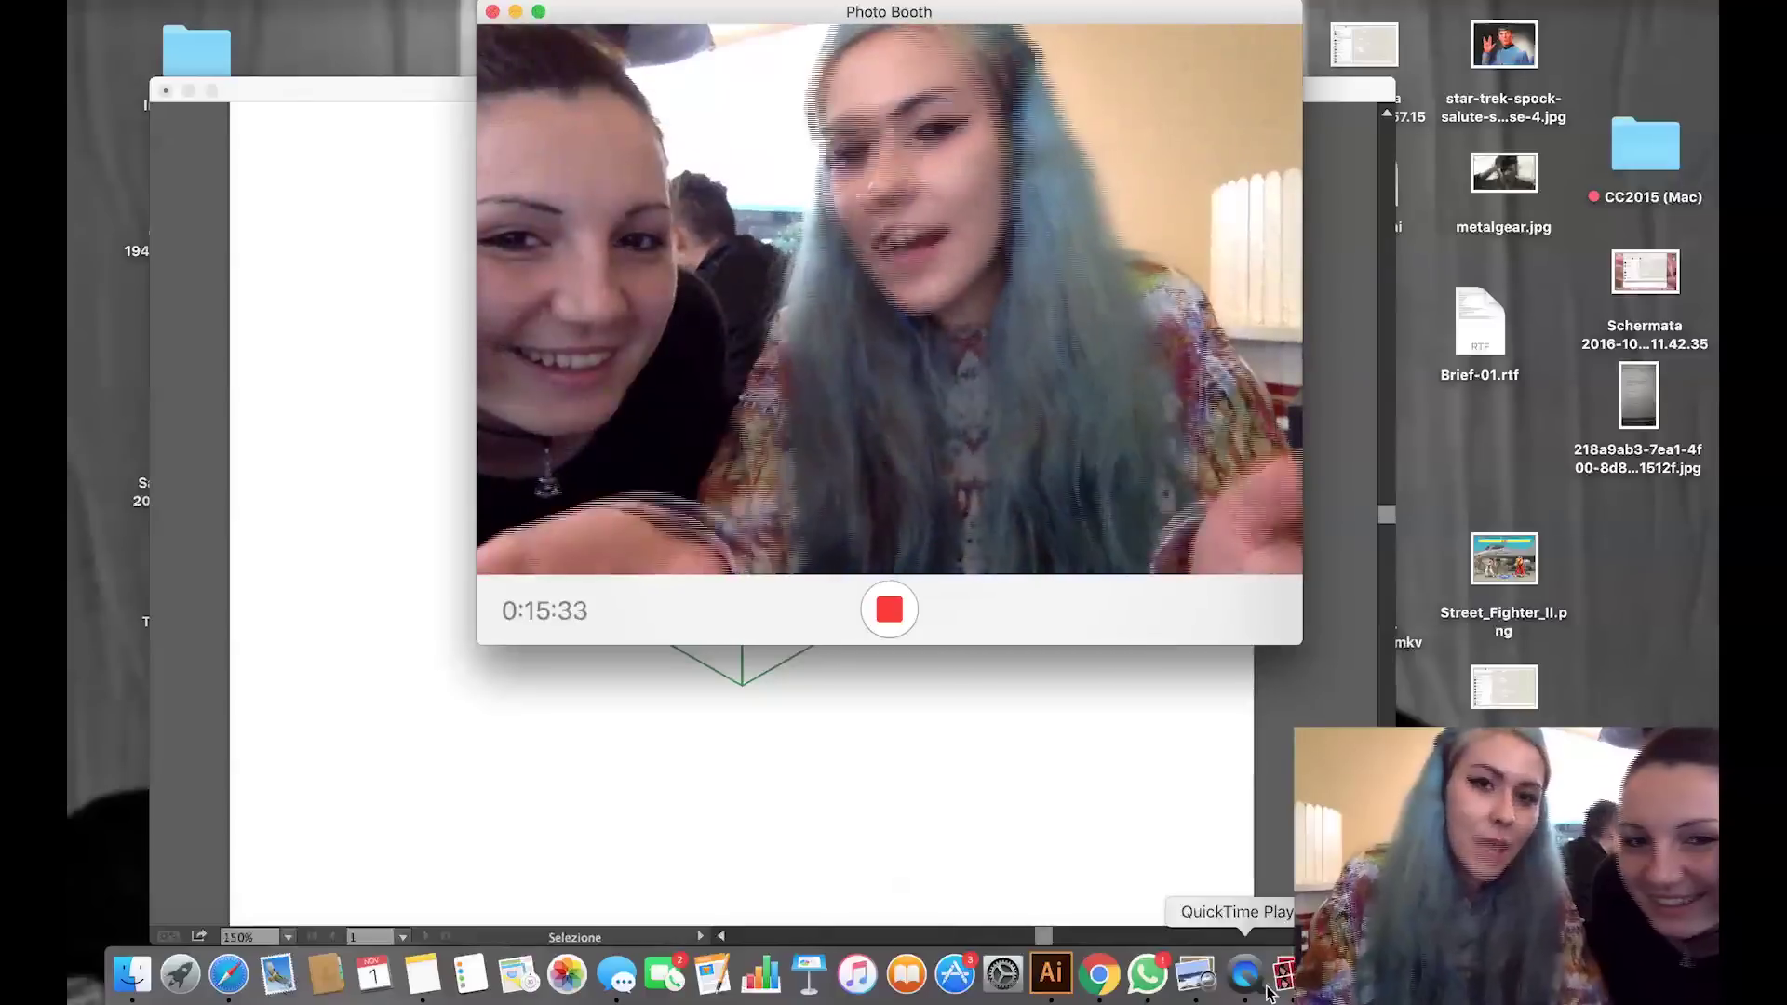
left_click_drag(635, 12, 1159, 13)
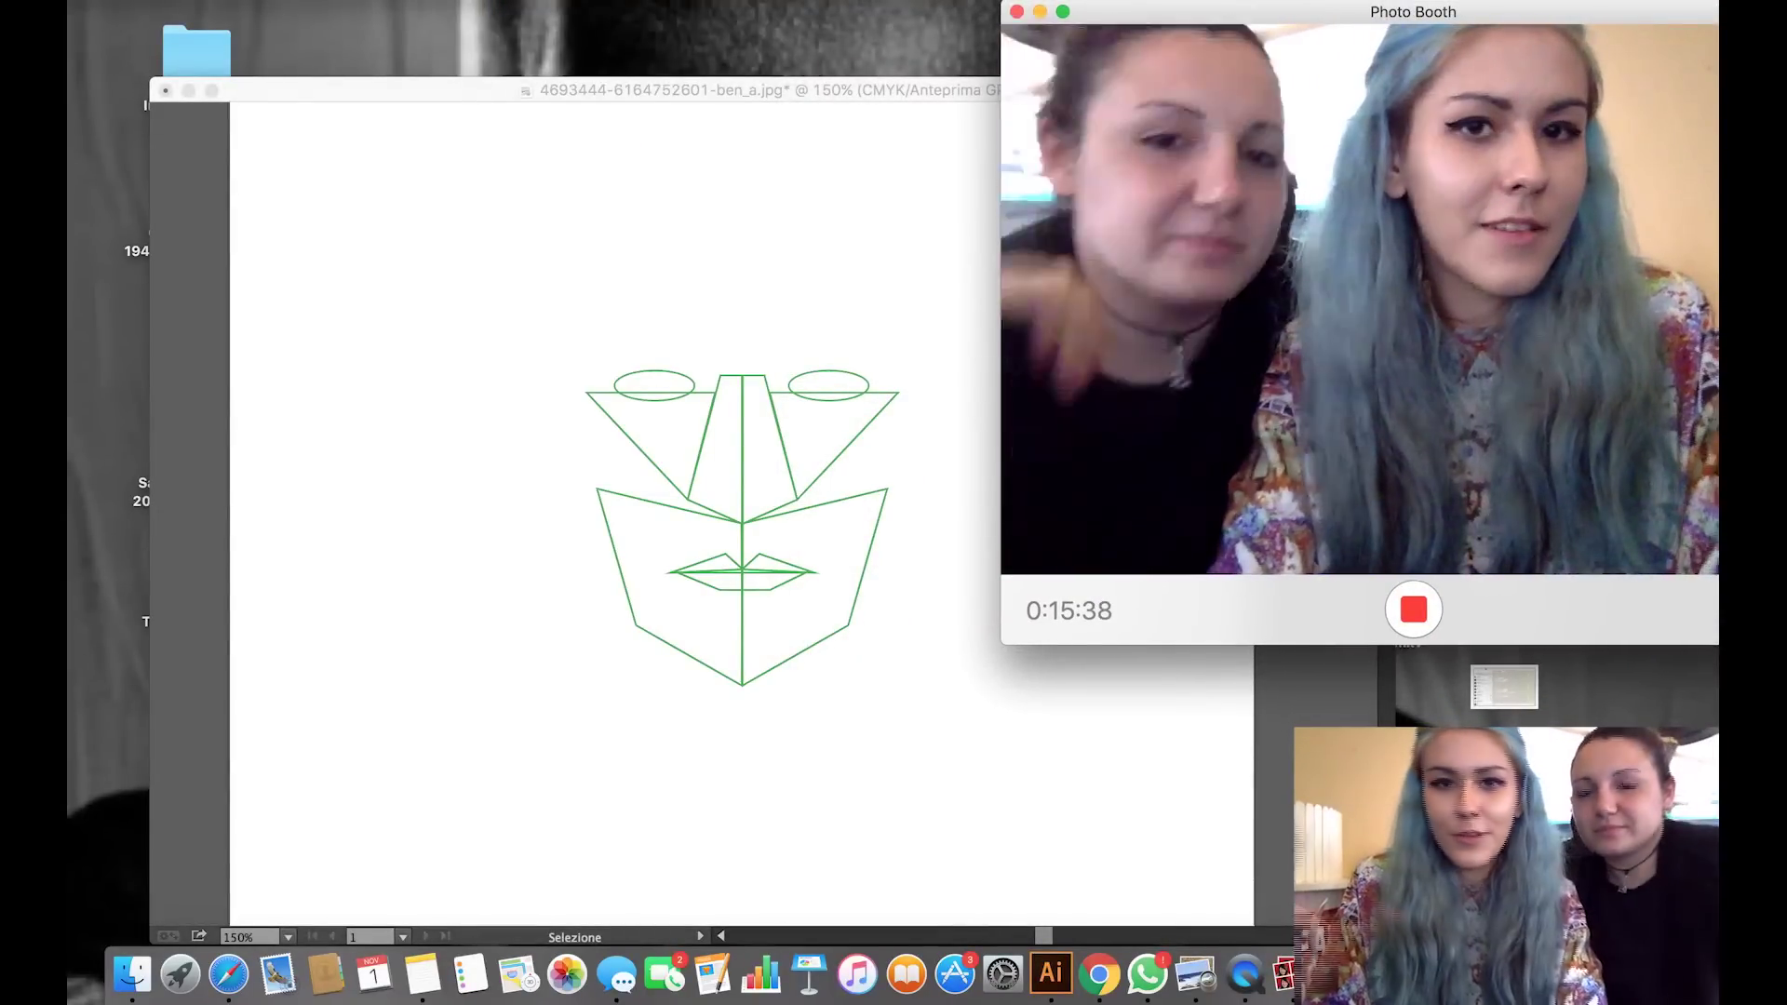
key("super+q")
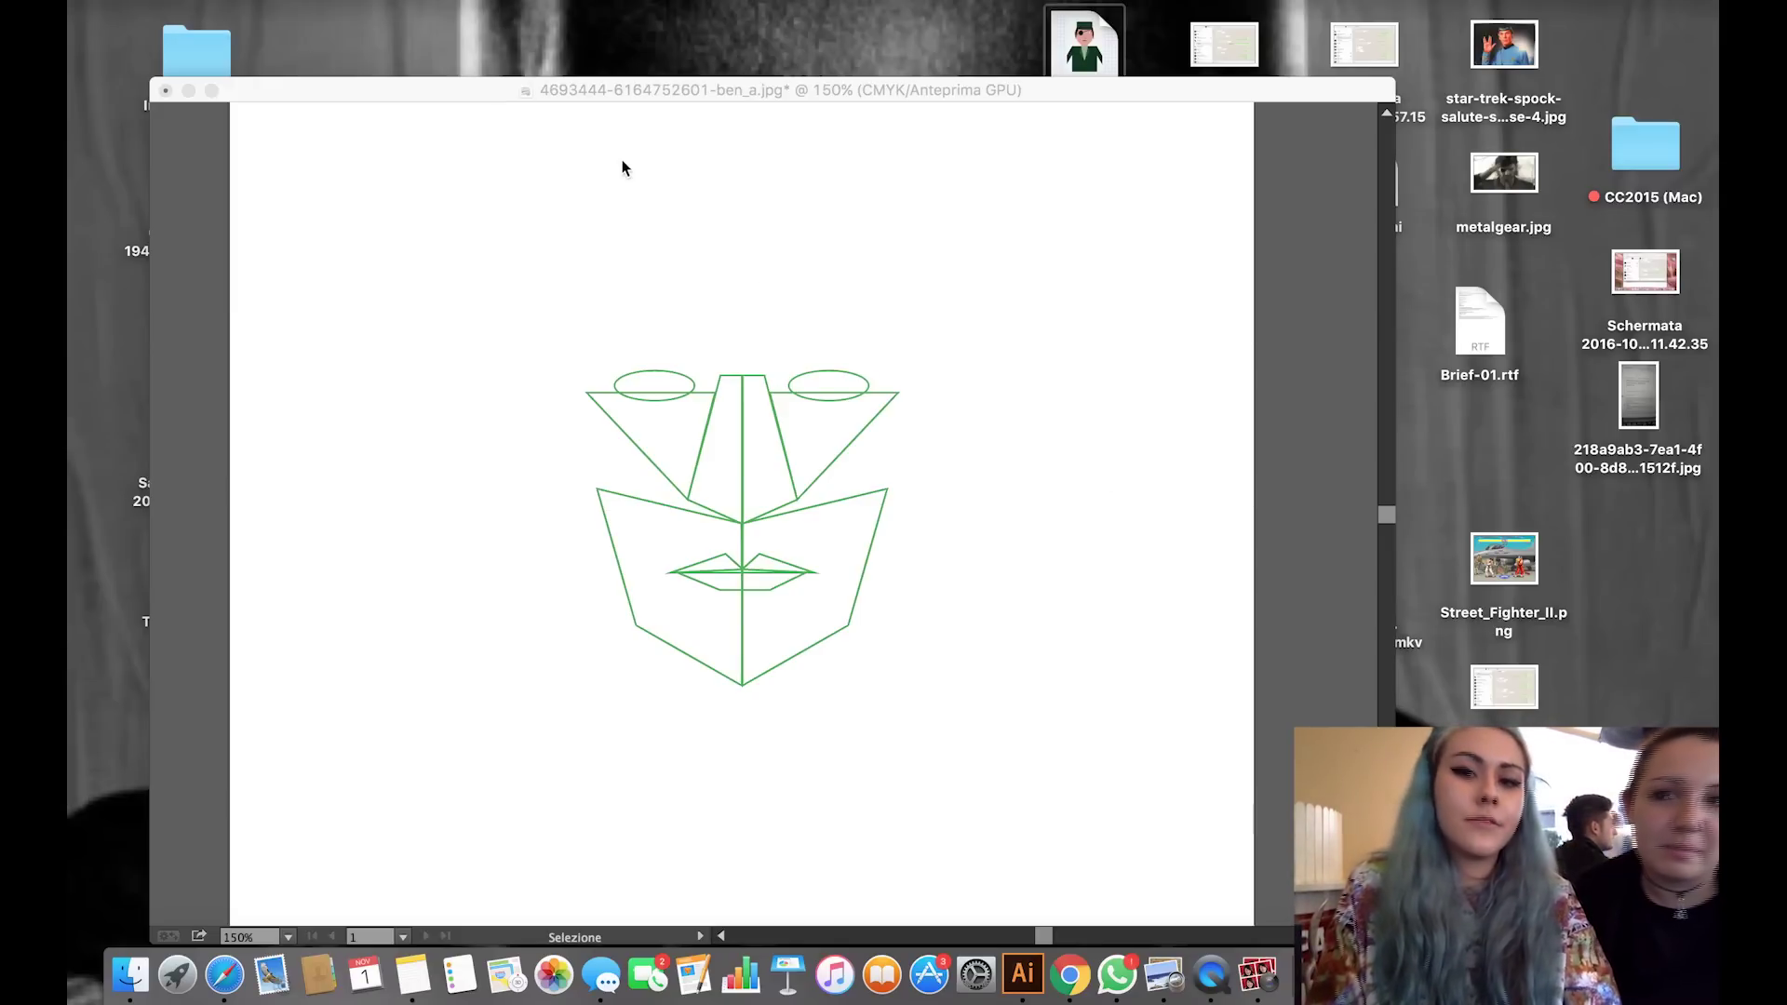
left_click(483, 84)
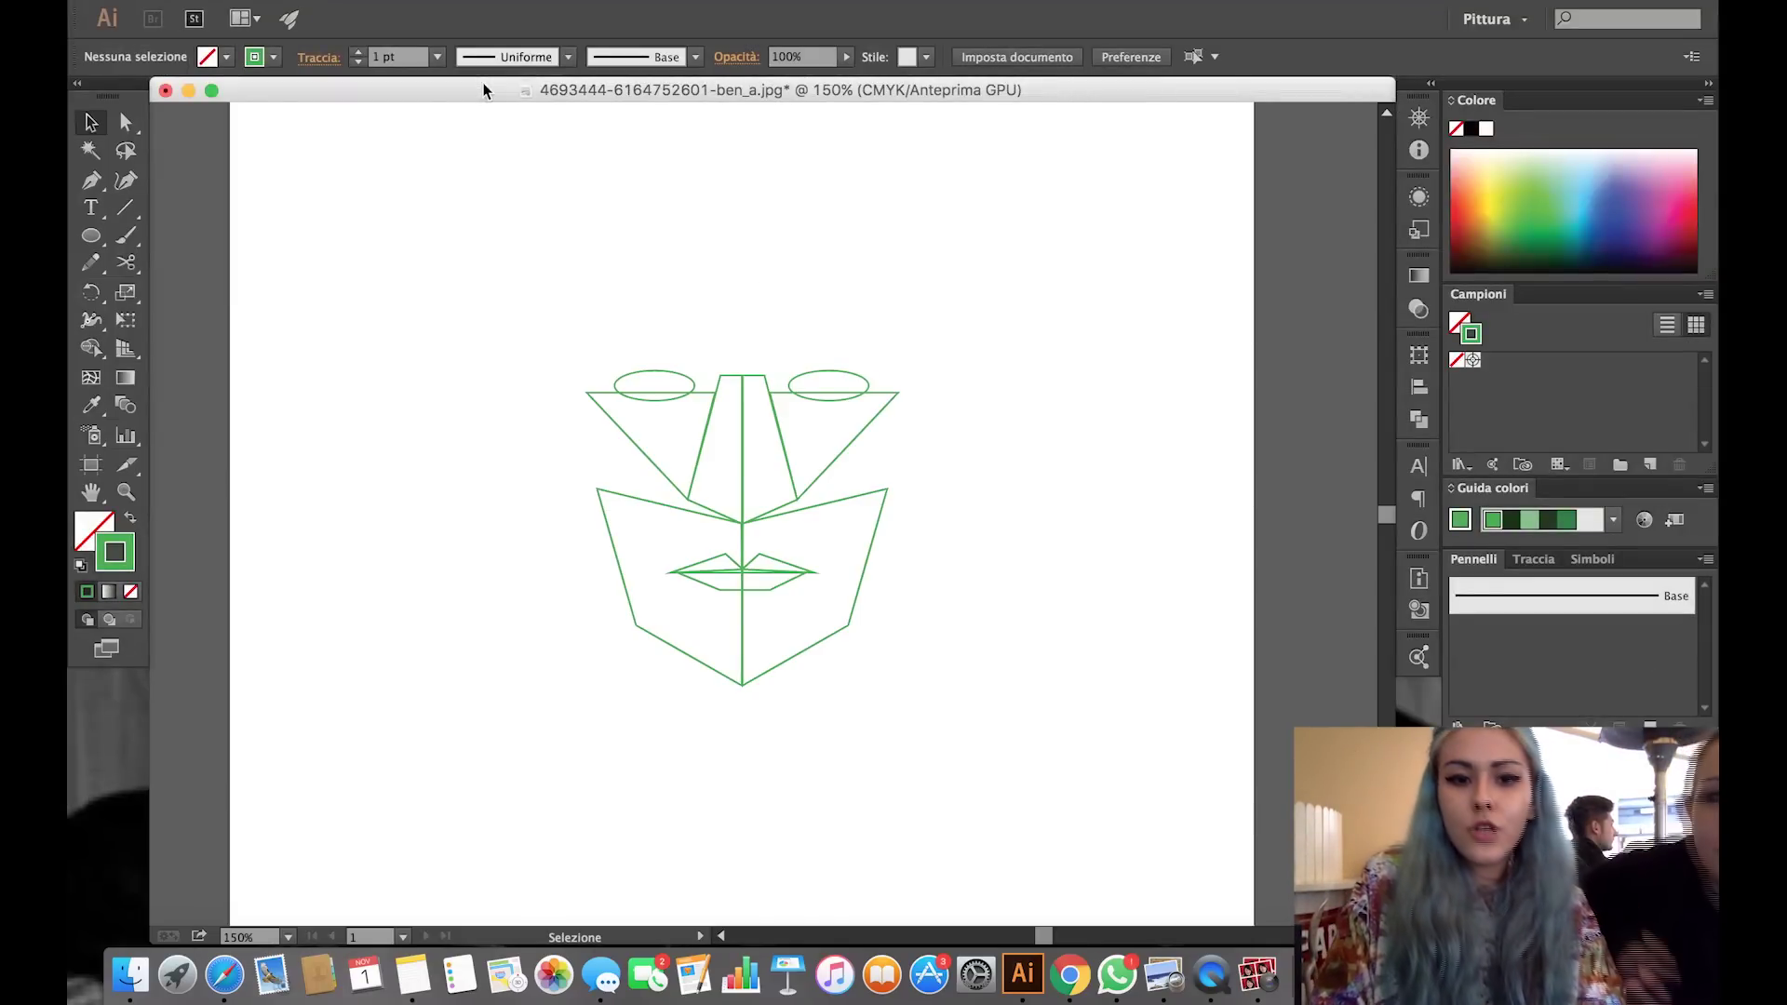
left_click(1254, 971)
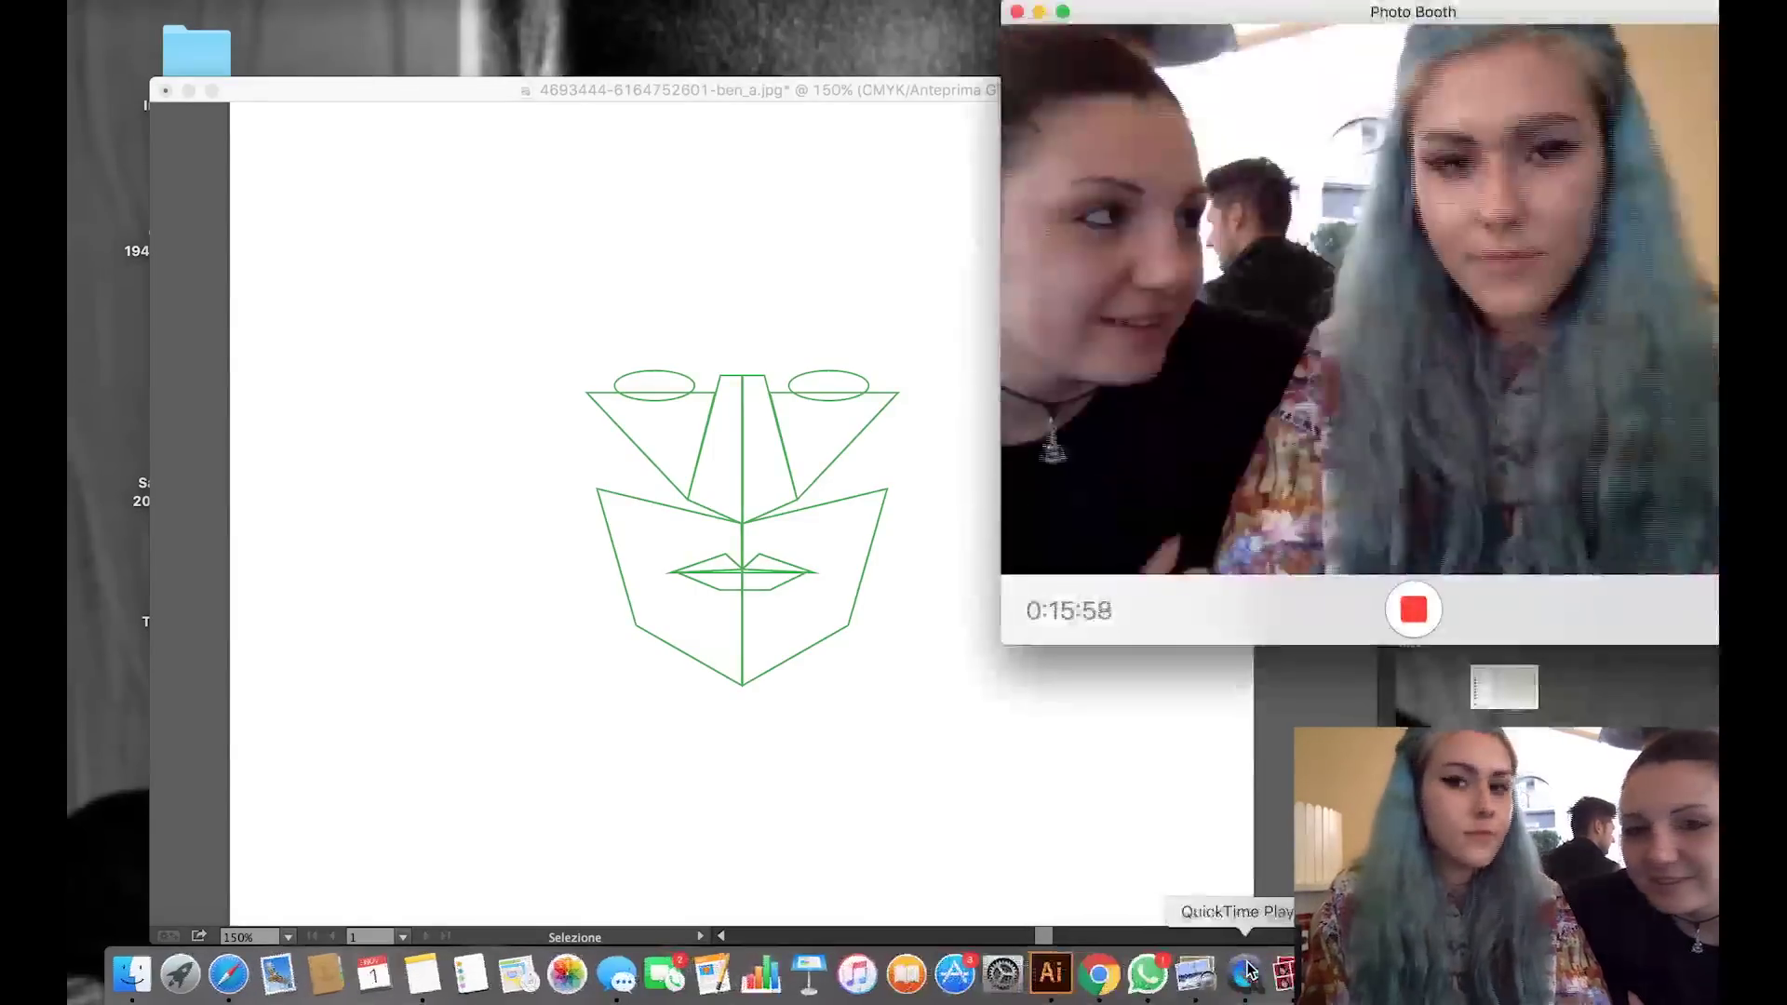